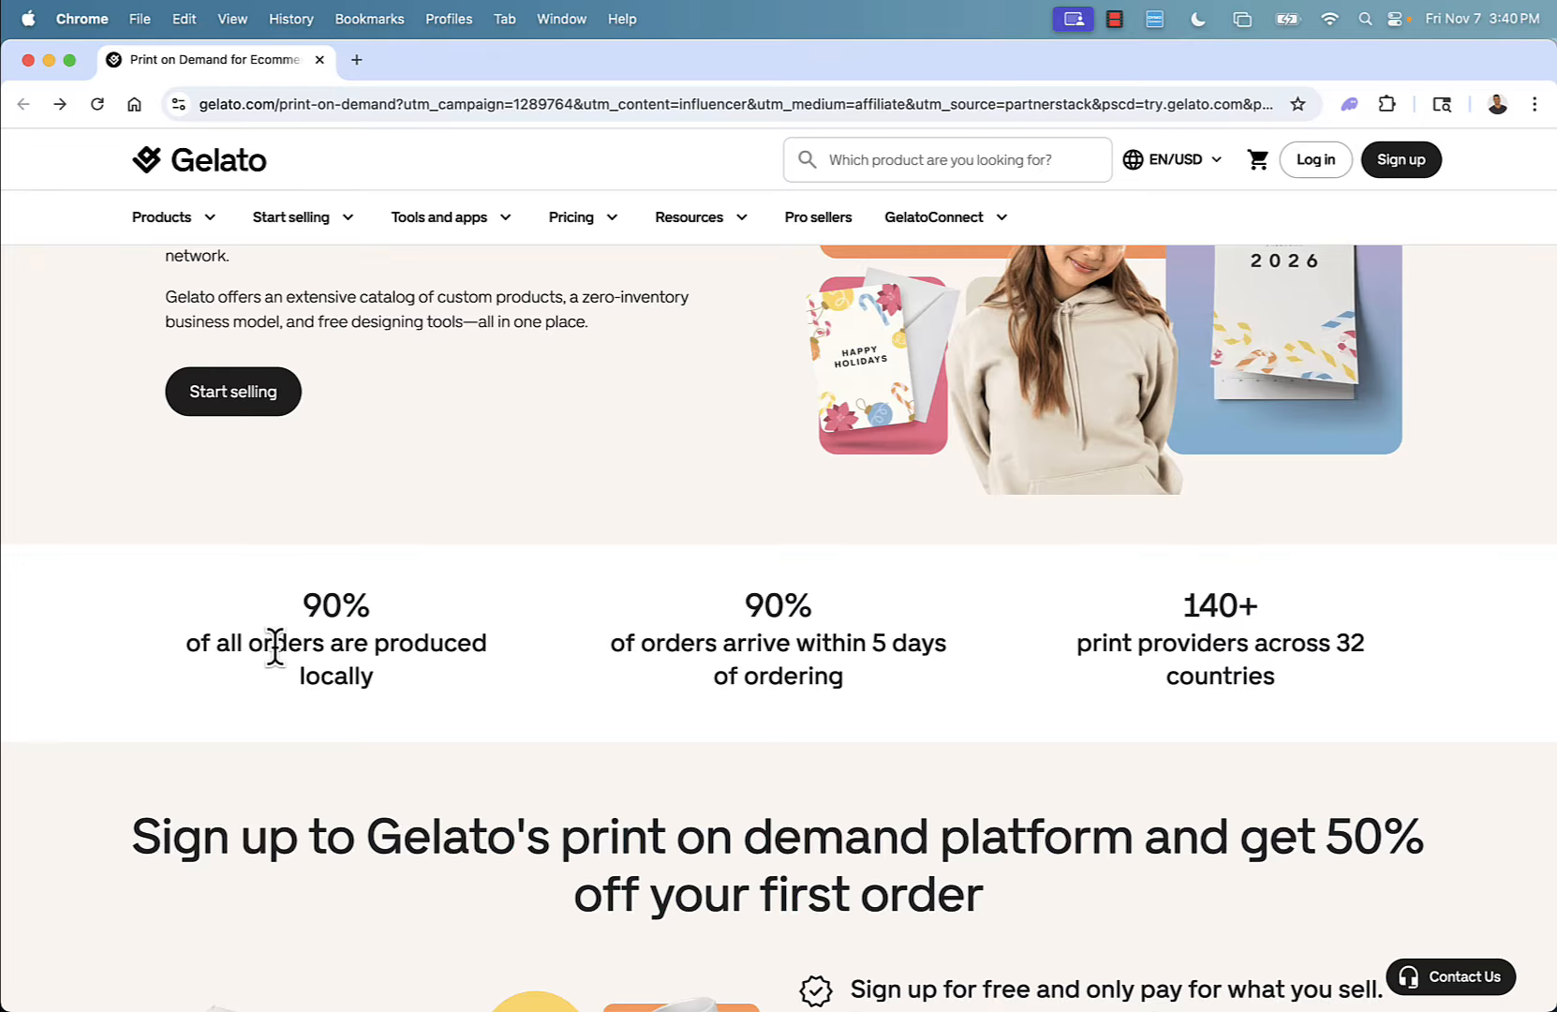
Scroll through the Gelato print-on-demand landing page to review its features and sign-up offer.
{"action": "scroll", "coordinate": [274, 646], "scroll_direction": "up", "scroll_amount": 1}
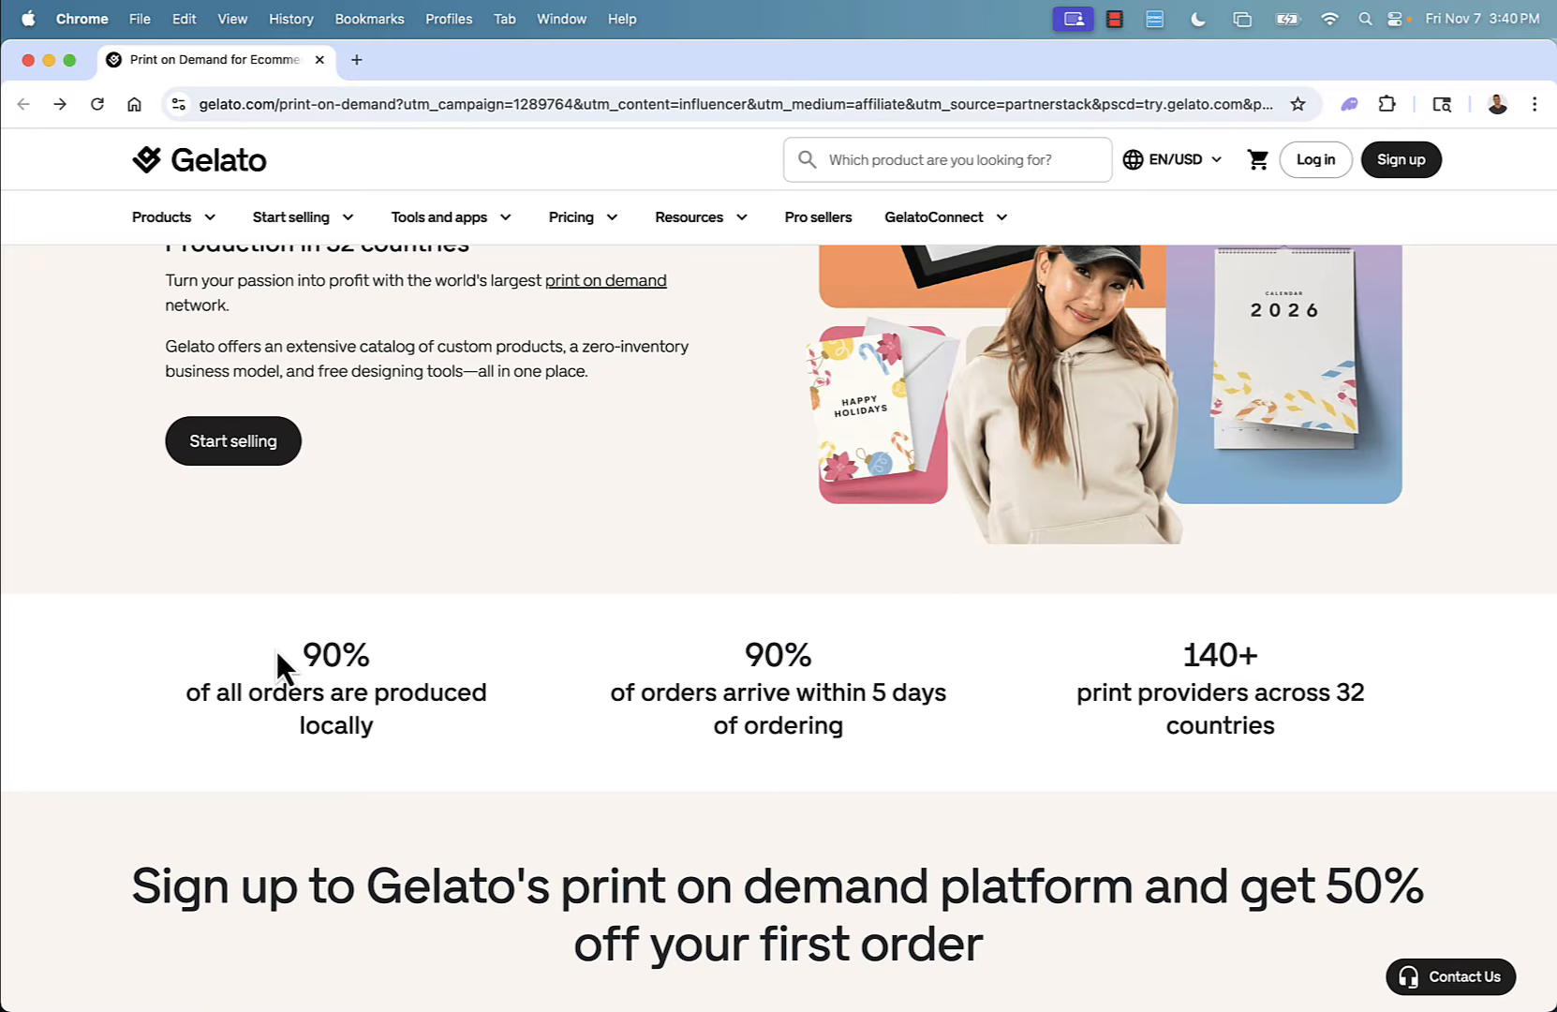
{"action": "scroll", "coordinate": [276, 649], "scroll_direction": "down", "scroll_amount": 2}
{"action": "scroll", "coordinate": [276, 650], "scroll_direction": "up", "scroll_amount": 2}
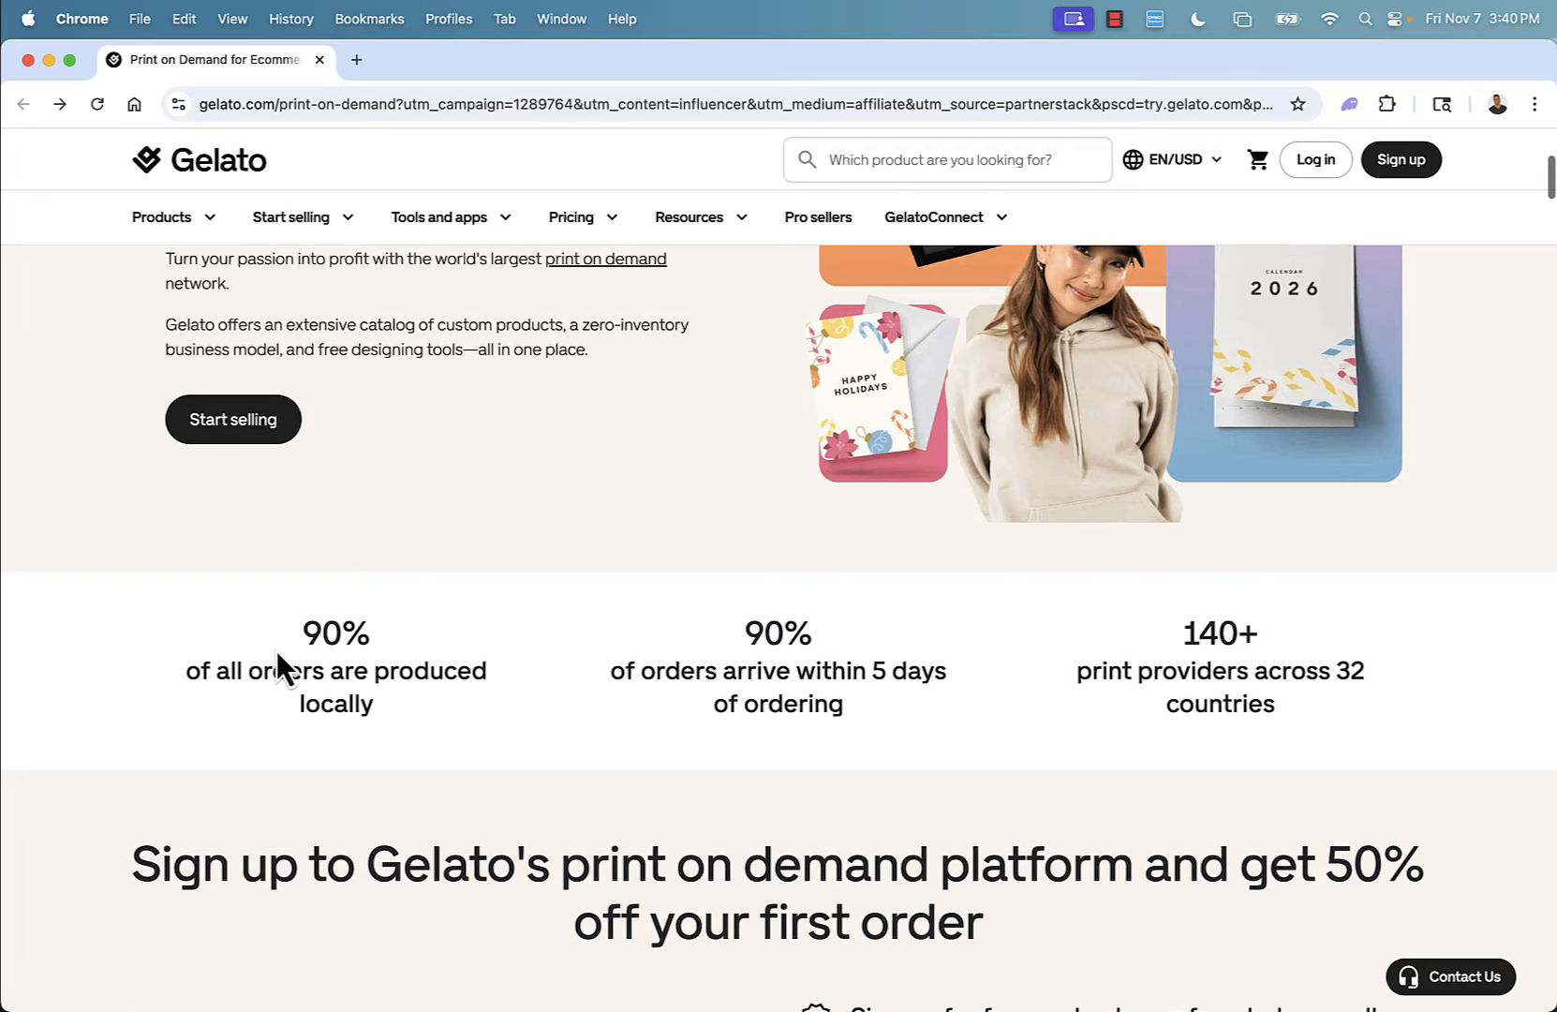
{"action": "scroll", "coordinate": [276, 650], "scroll_direction": "down", "scroll_amount": 5}
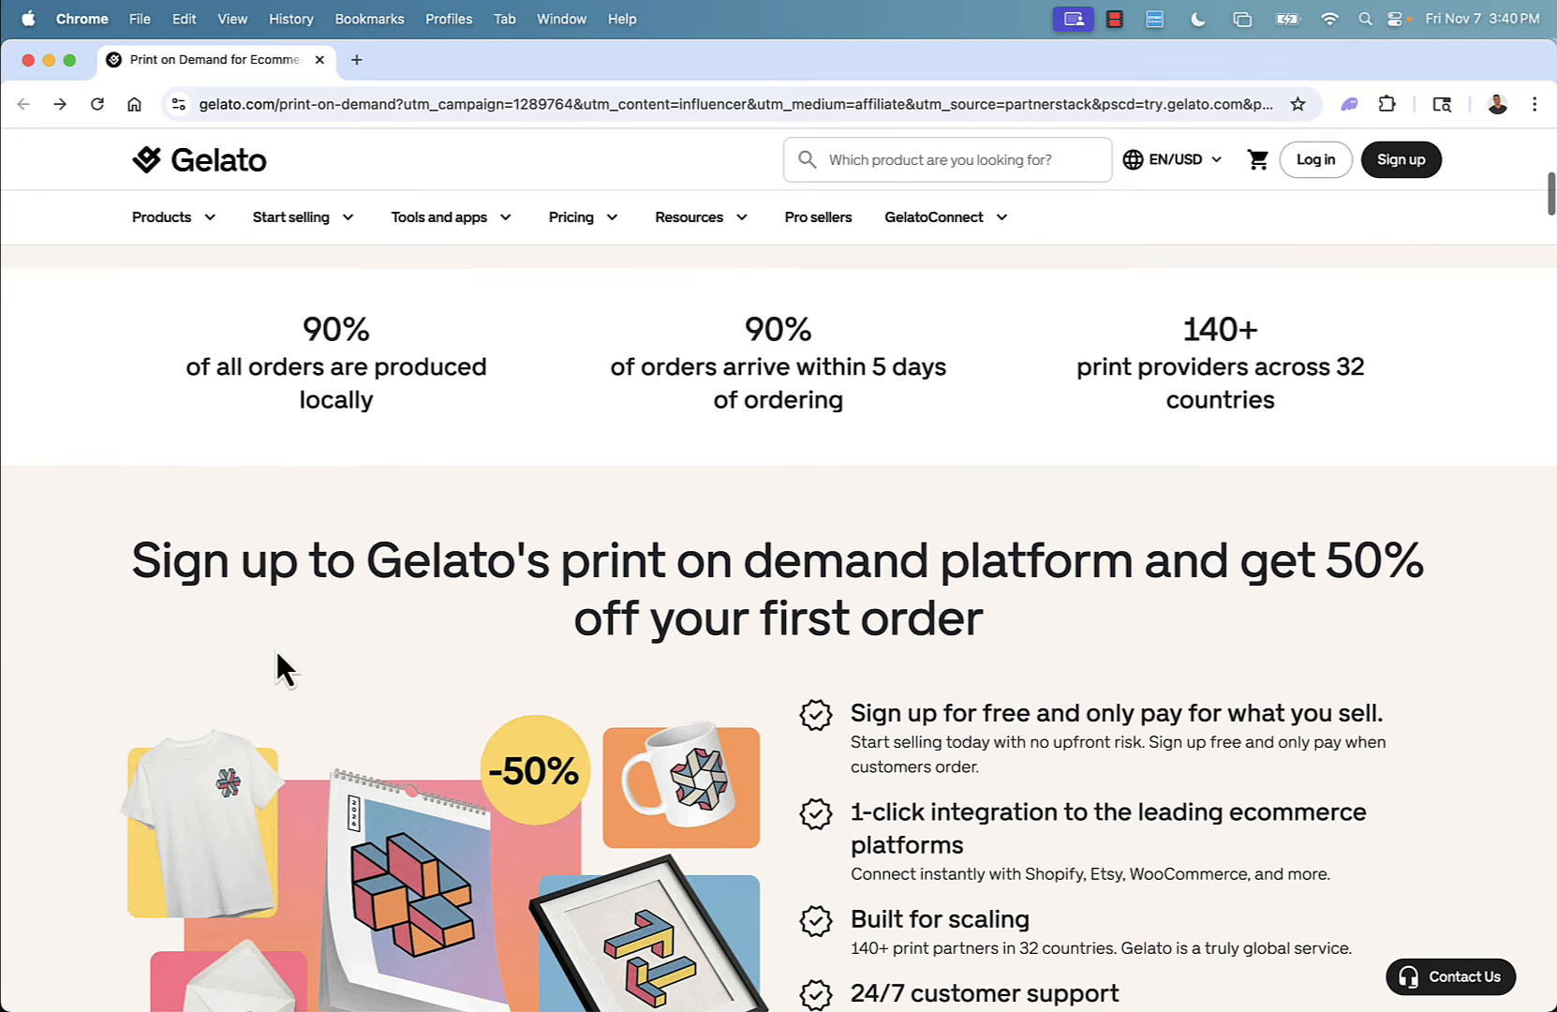
{"action": "scroll", "coordinate": [277, 654], "scroll_direction": "down", "scroll_amount": 2}
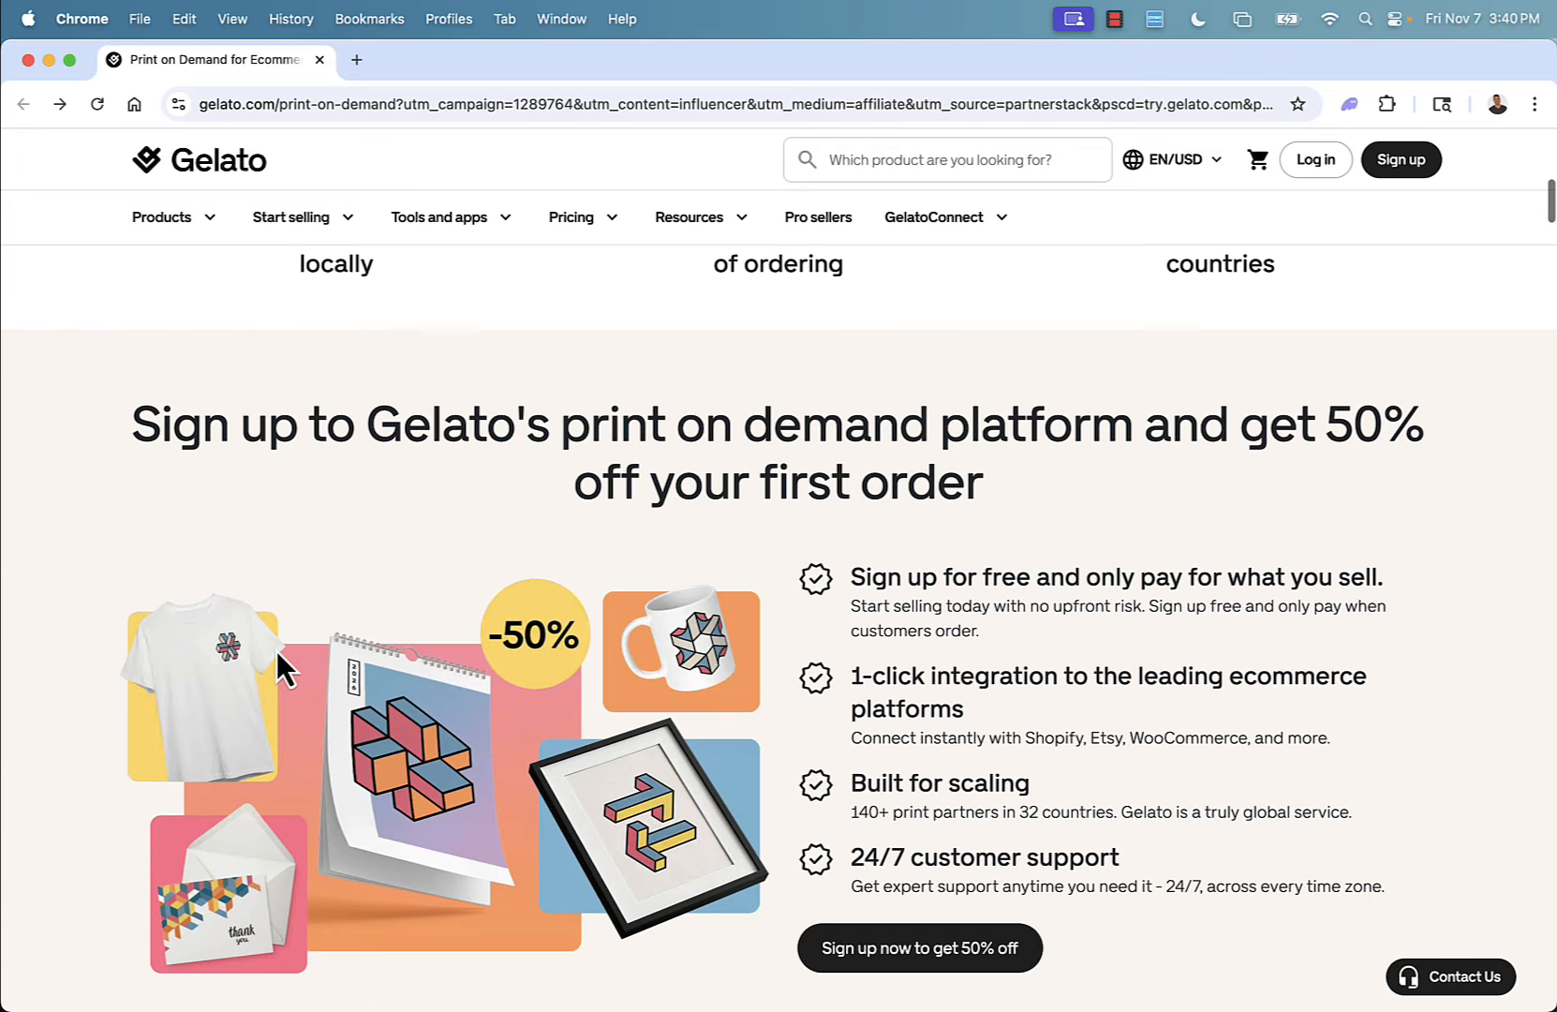
{"action": "scroll", "coordinate": [276, 649], "scroll_direction": "down", "scroll_amount": 1}
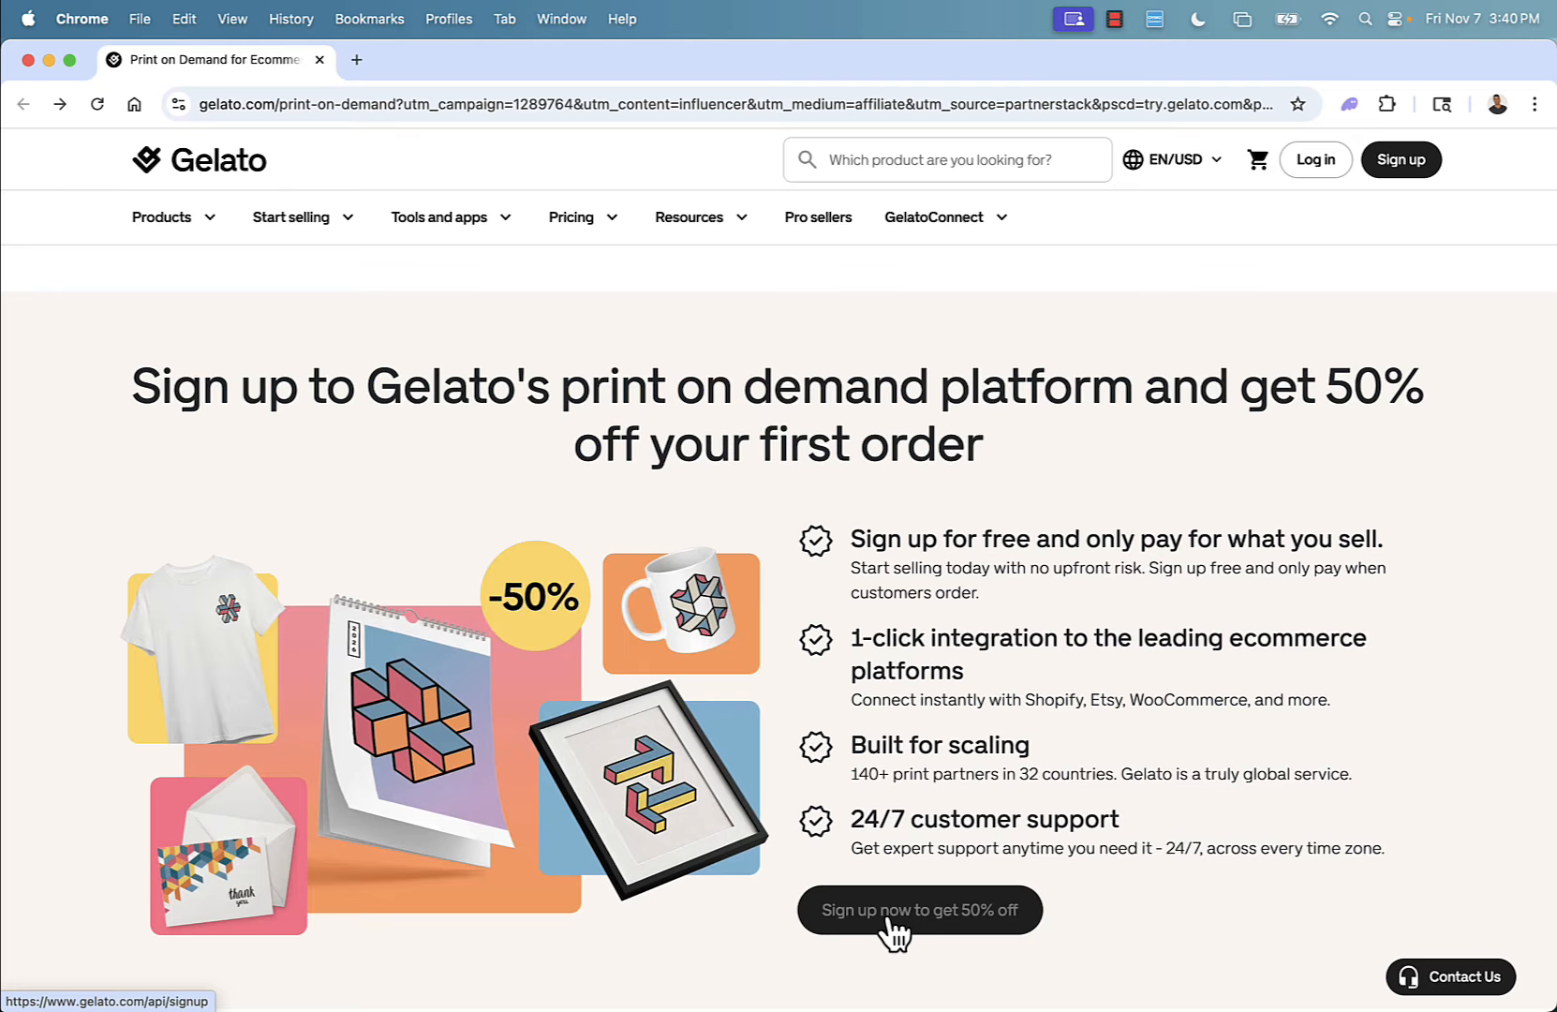
{"action": "scroll", "coordinate": [880, 815], "scroll_direction": "down", "scroll_amount": 6}
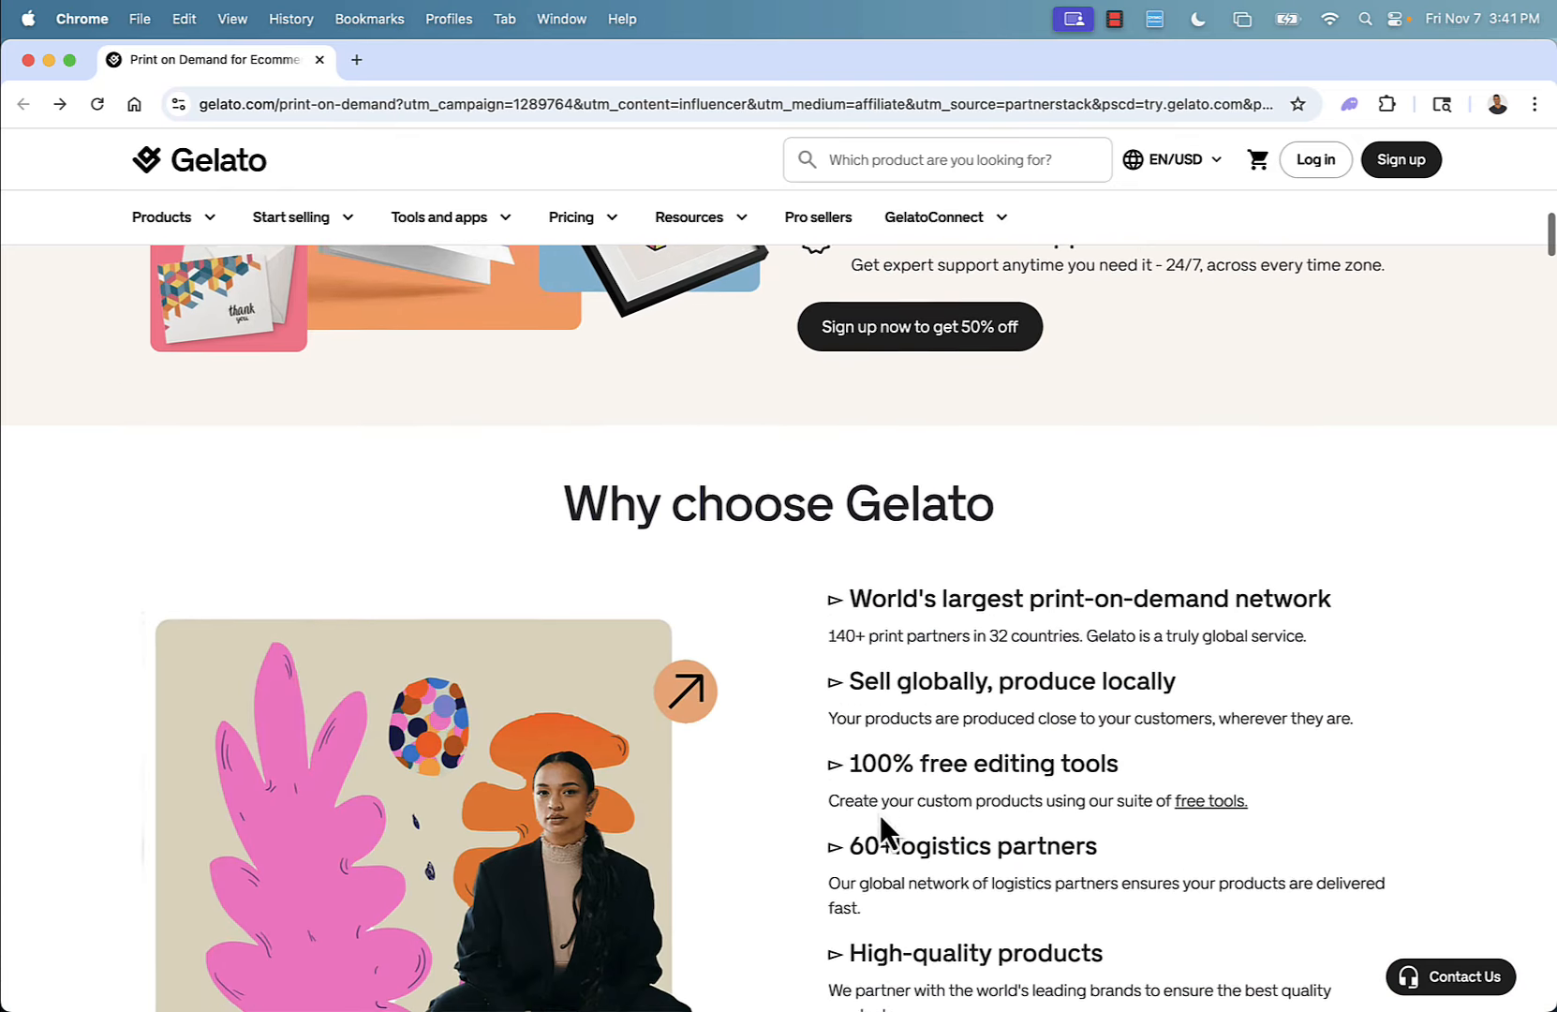
{"action": "scroll", "coordinate": [880, 822], "scroll_direction": "down", "scroll_amount": 1}
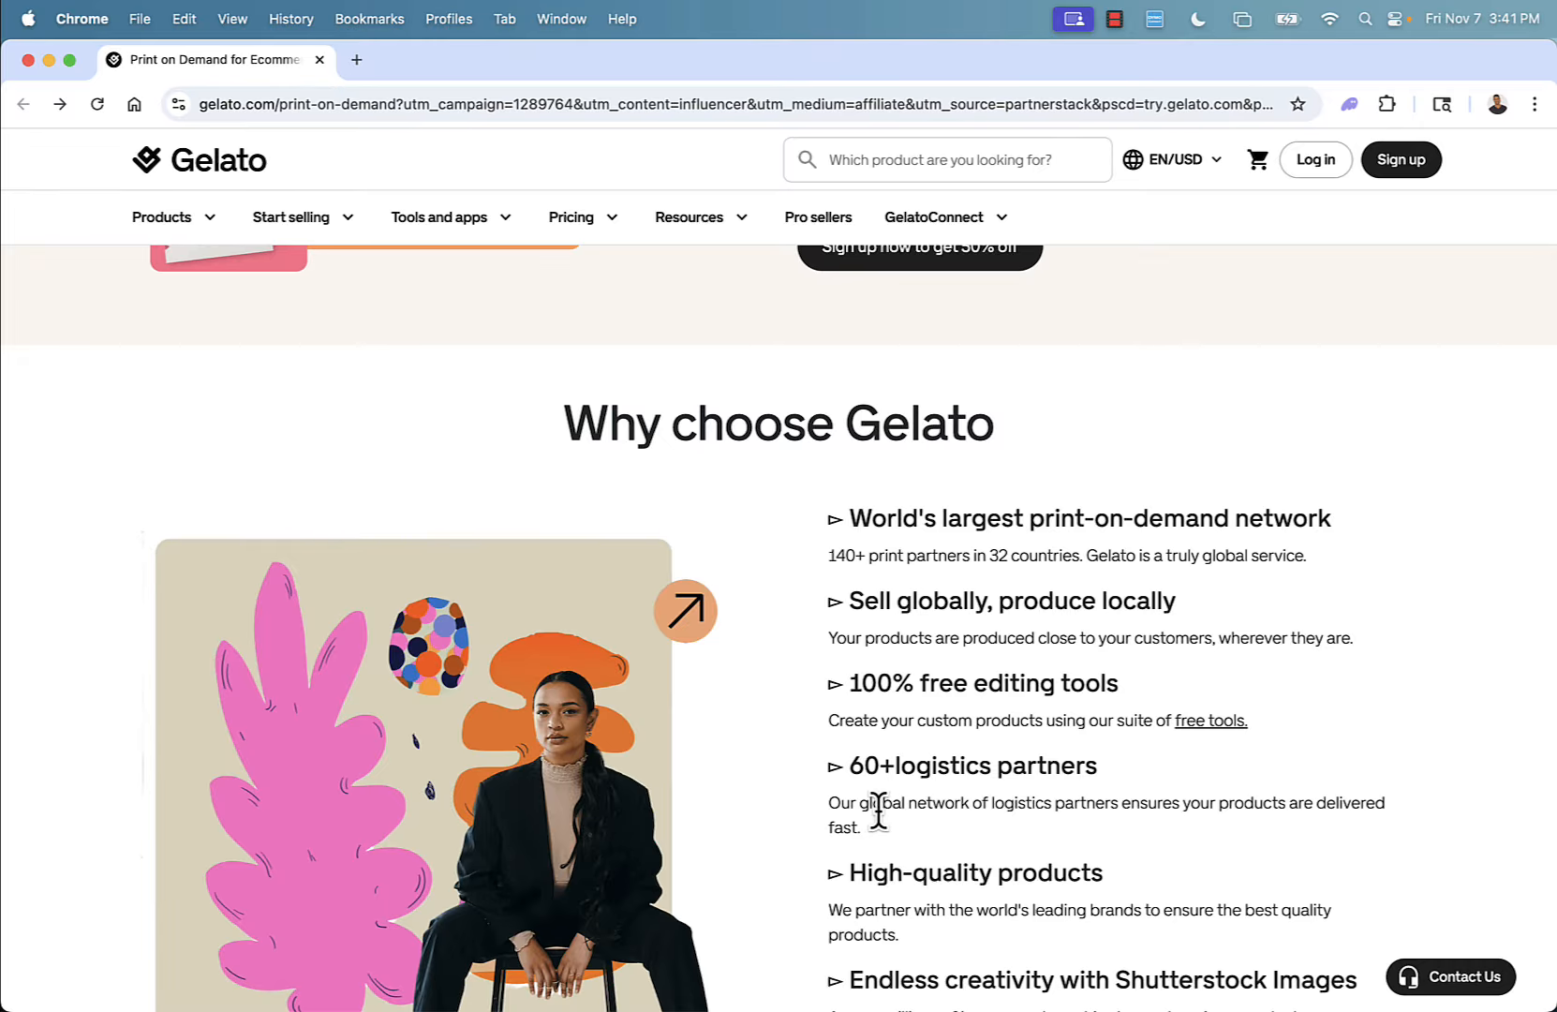
{"action": "scroll", "coordinate": [879, 811], "scroll_direction": "down", "scroll_amount": 1}
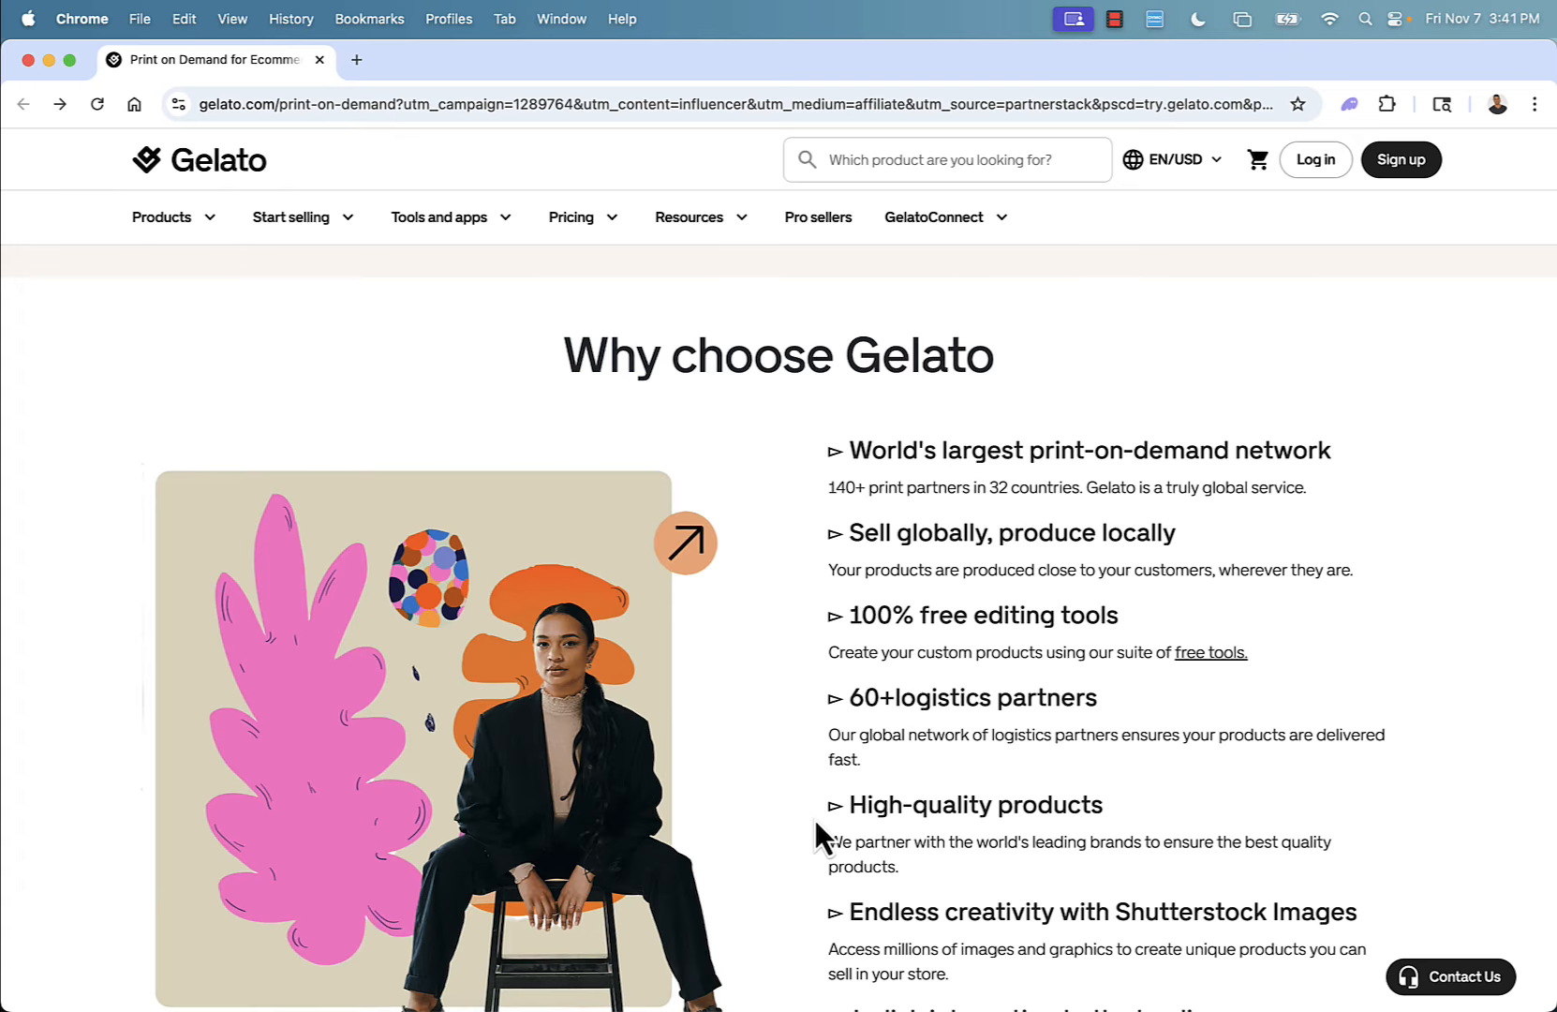
{"action": "scroll", "coordinate": [911, 826], "scroll_direction": "down", "scroll_amount": 2}
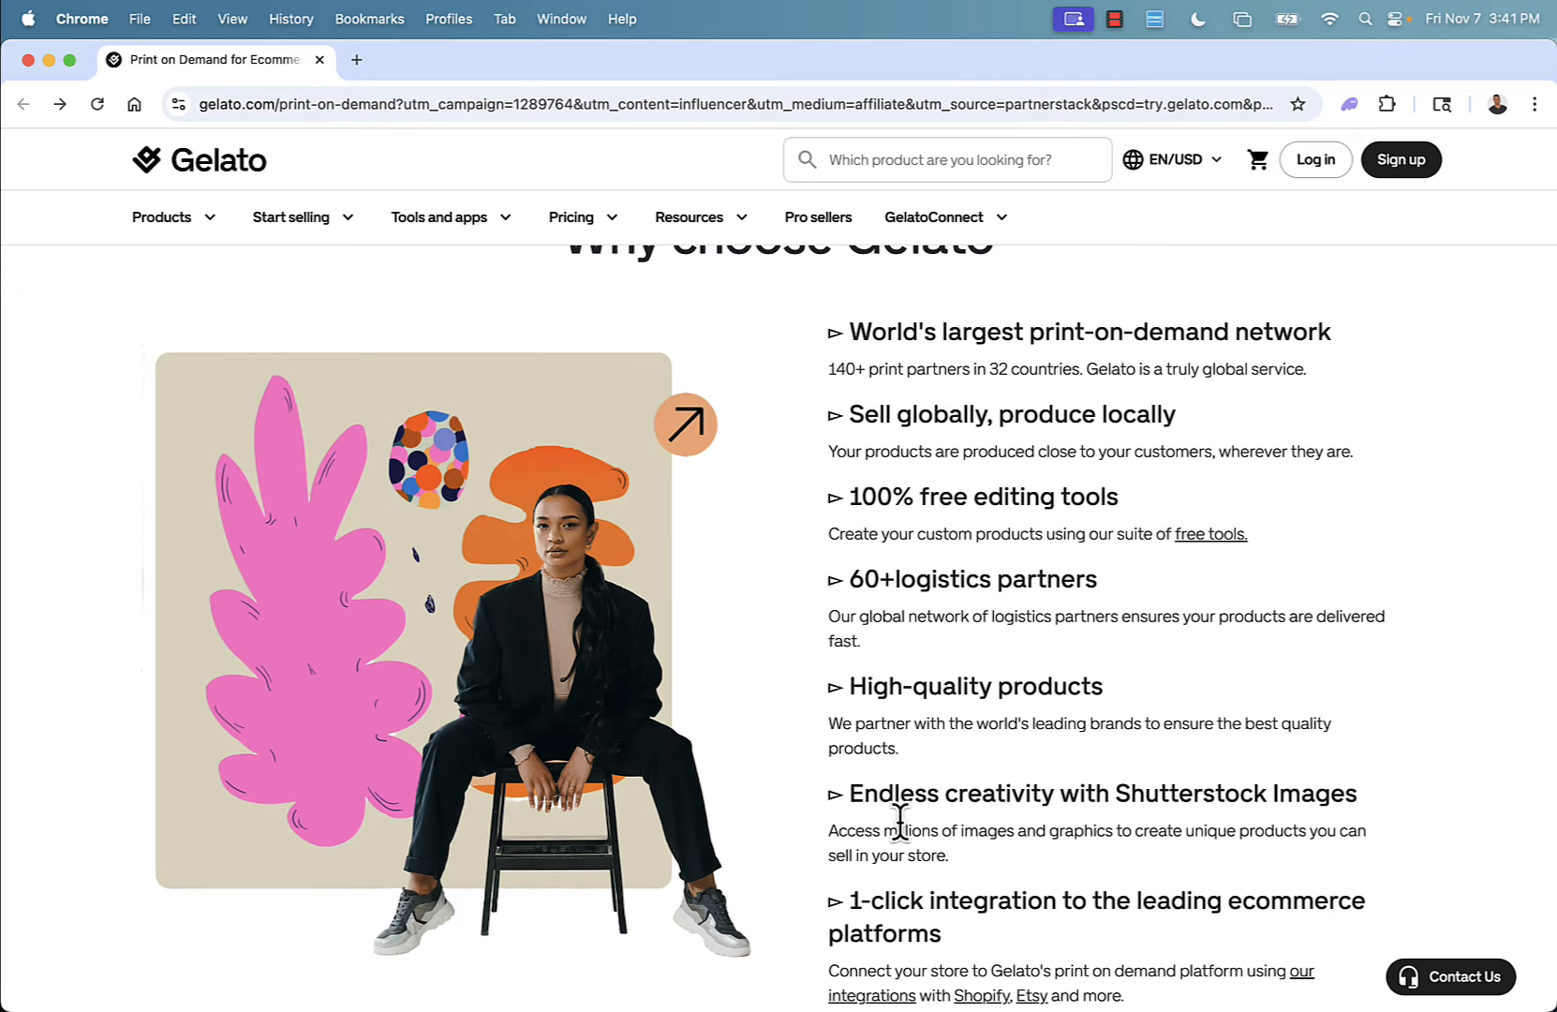
{"action": "scroll", "coordinate": [900, 822], "scroll_direction": "down", "scroll_amount": 2}
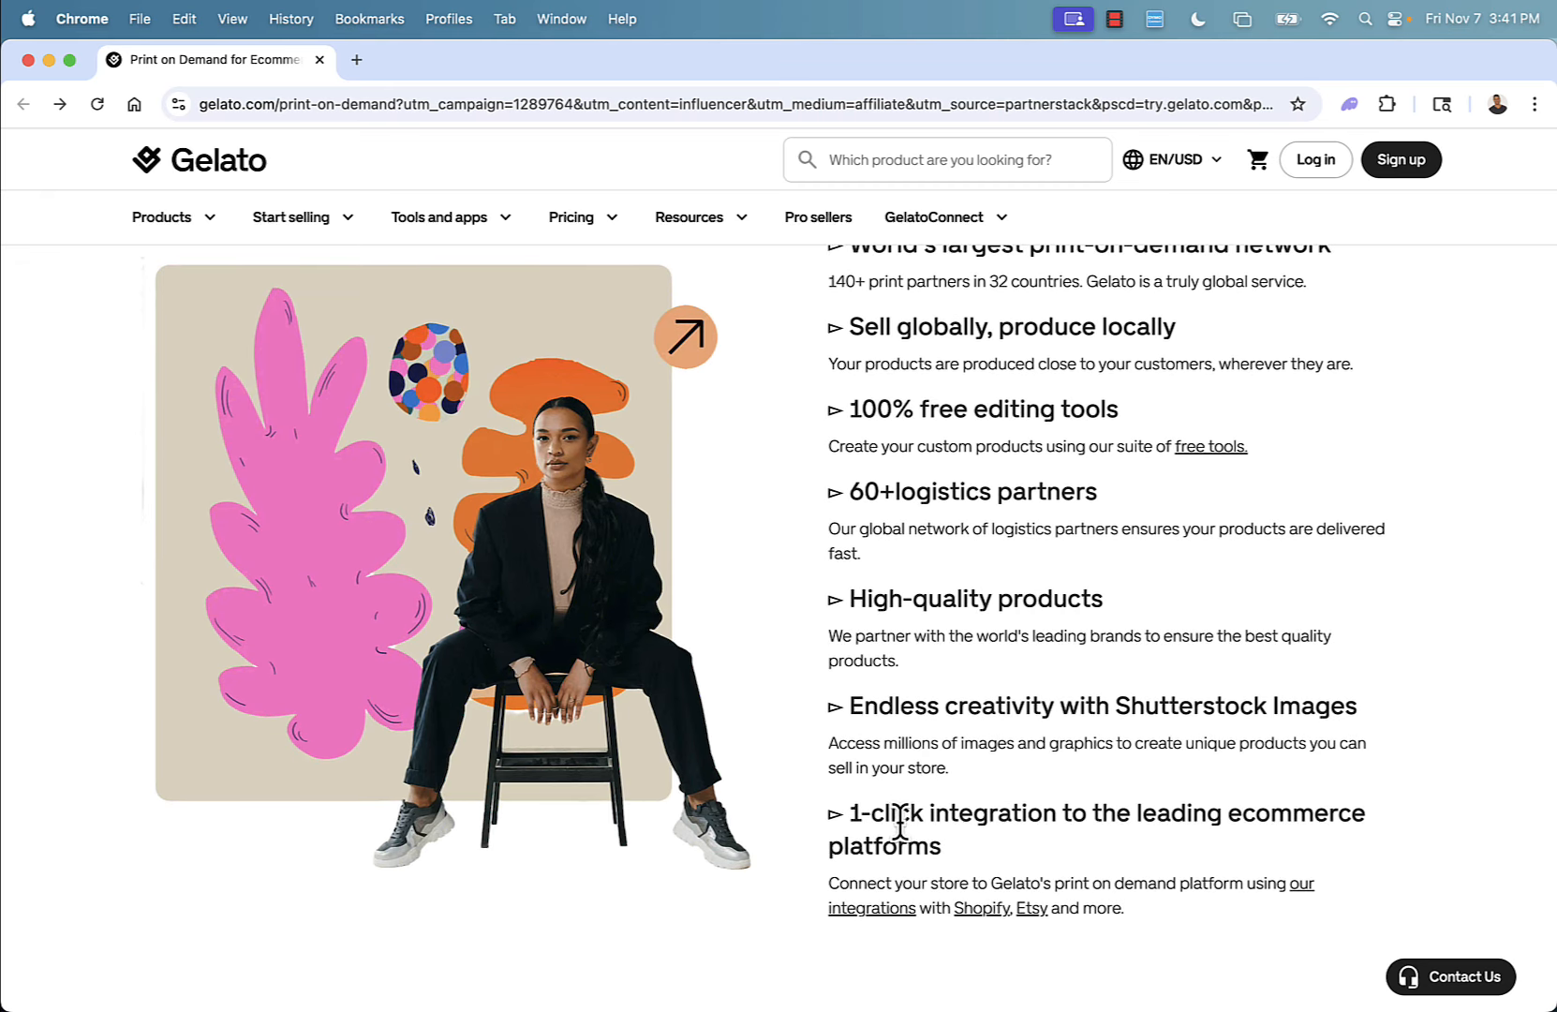
{"action": "scroll", "coordinate": [900, 825], "scroll_direction": "down", "scroll_amount": 5}
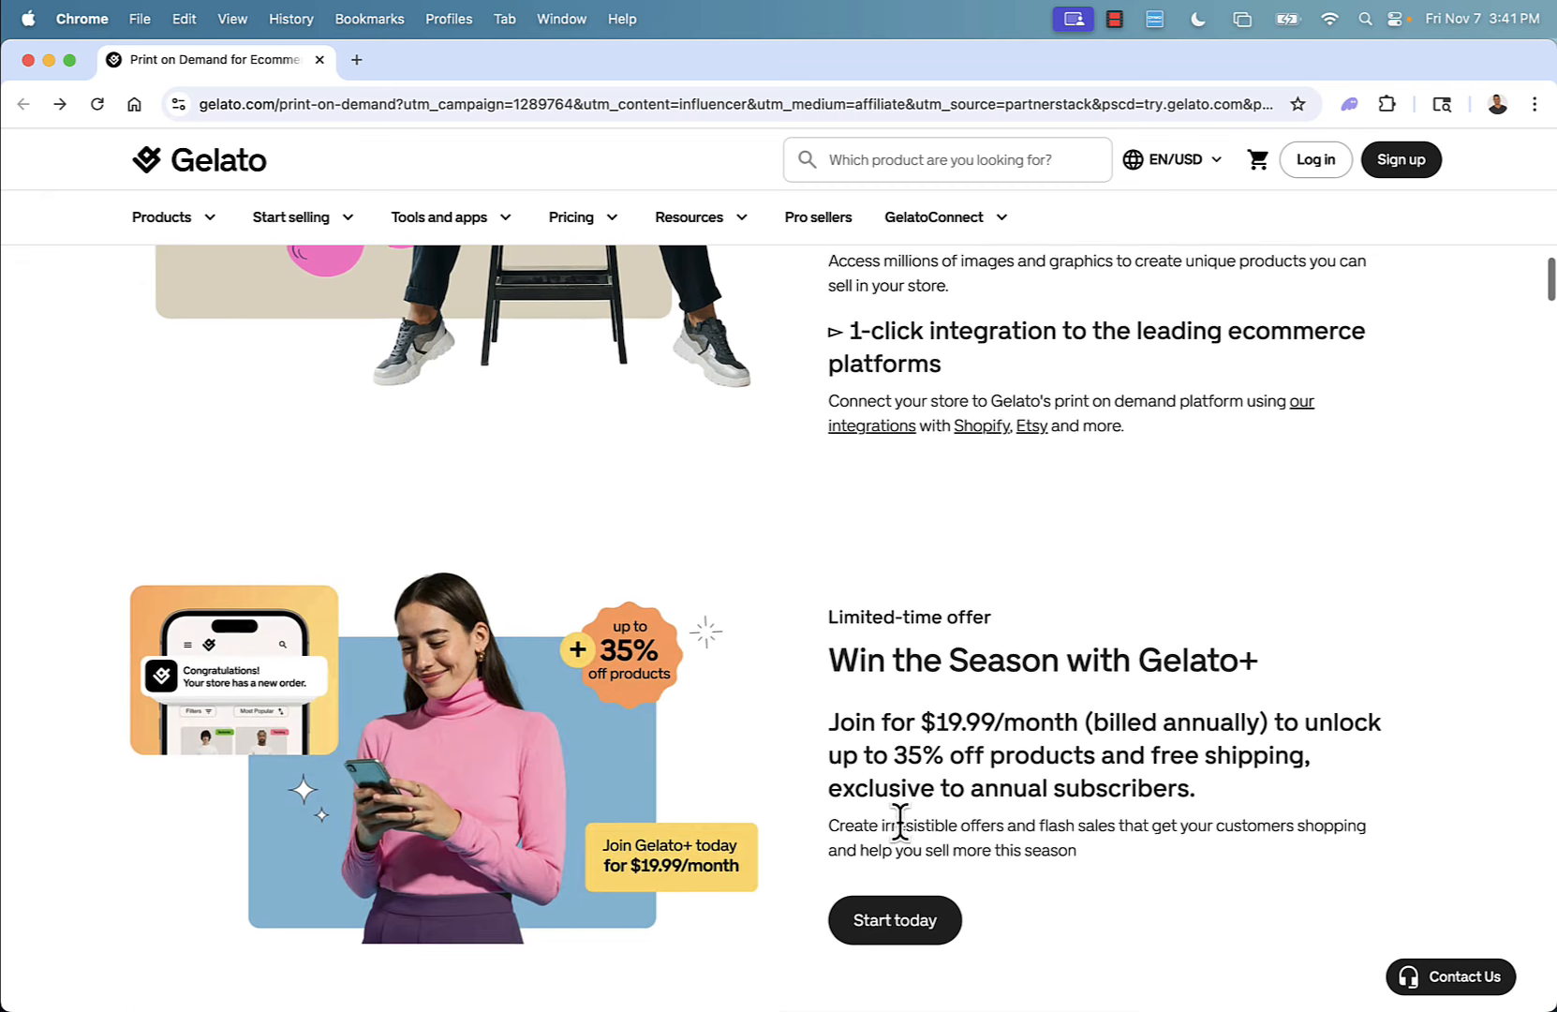
{"action": "scroll", "coordinate": [900, 825], "scroll_direction": "up", "scroll_amount": 15}
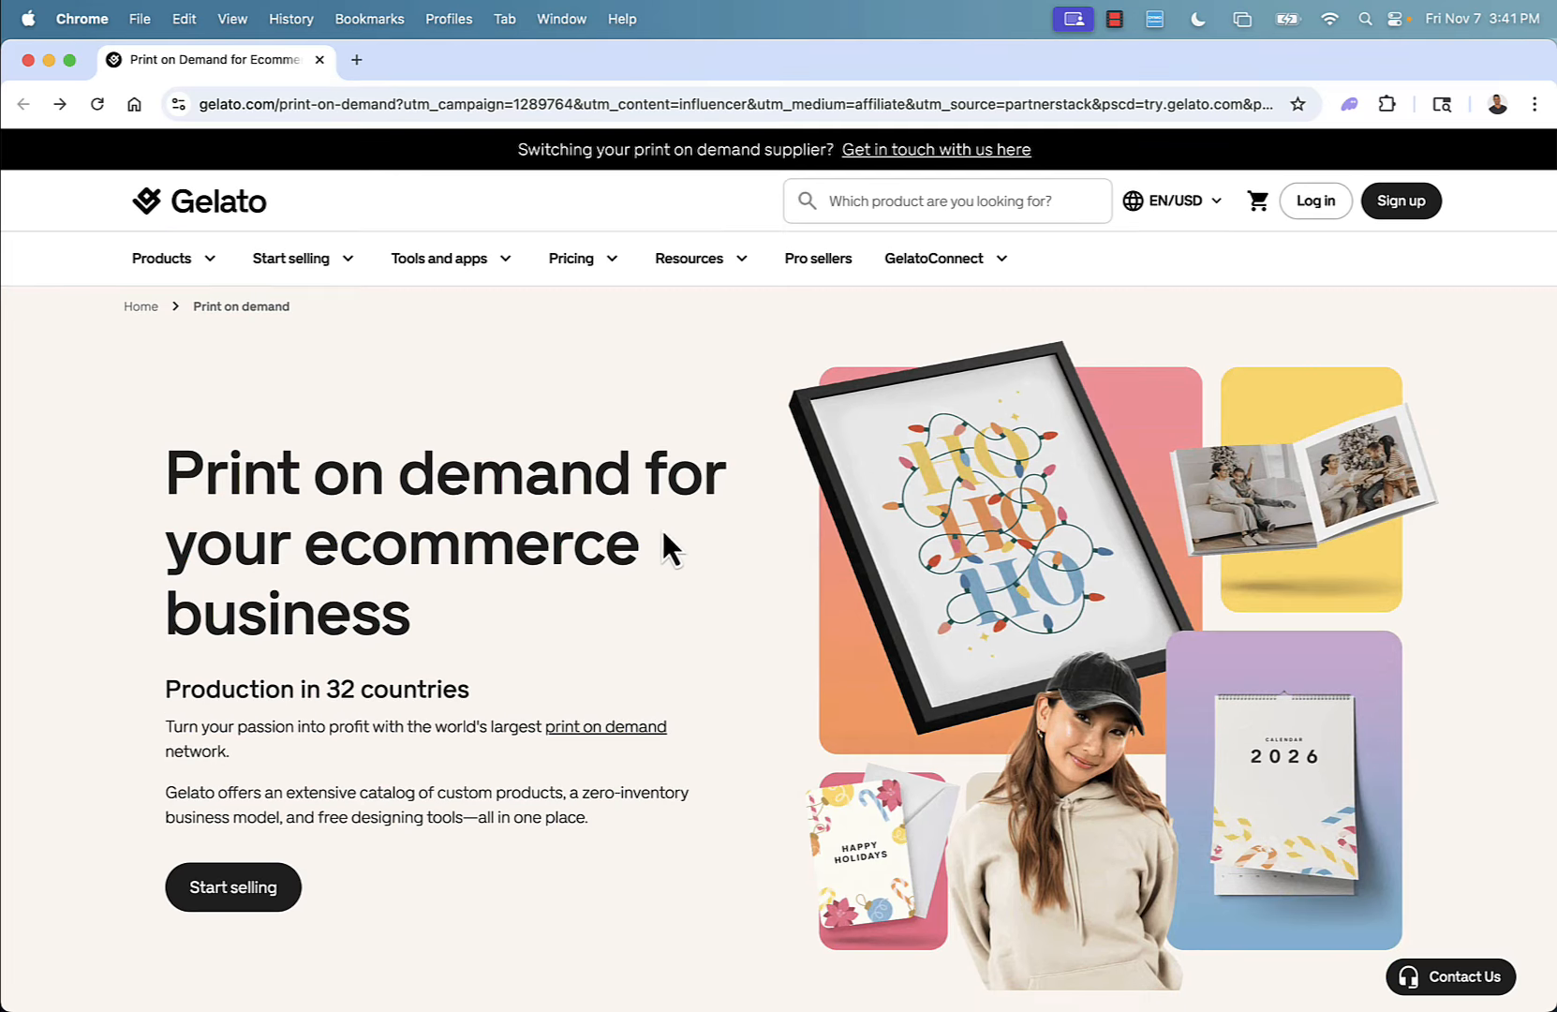
{"action": "scroll", "coordinate": [530, 620], "scroll_direction": "down", "scroll_amount": 10}
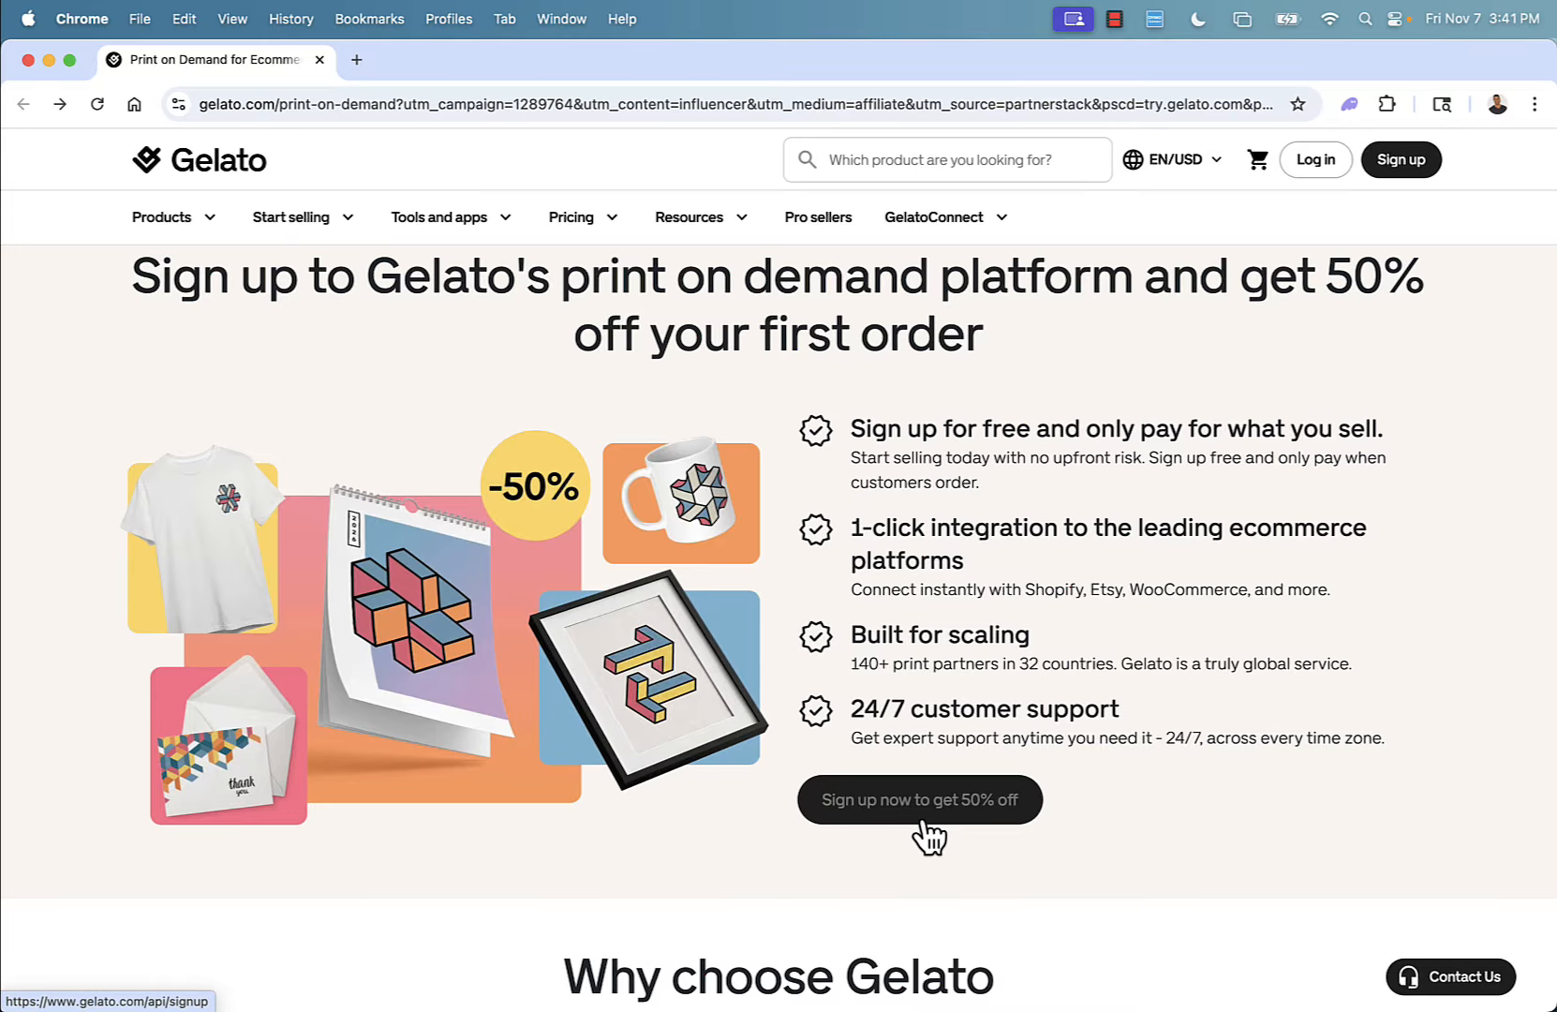
{"action": "scroll", "coordinate": [921, 792], "scroll_direction": "up", "scroll_amount": 10}
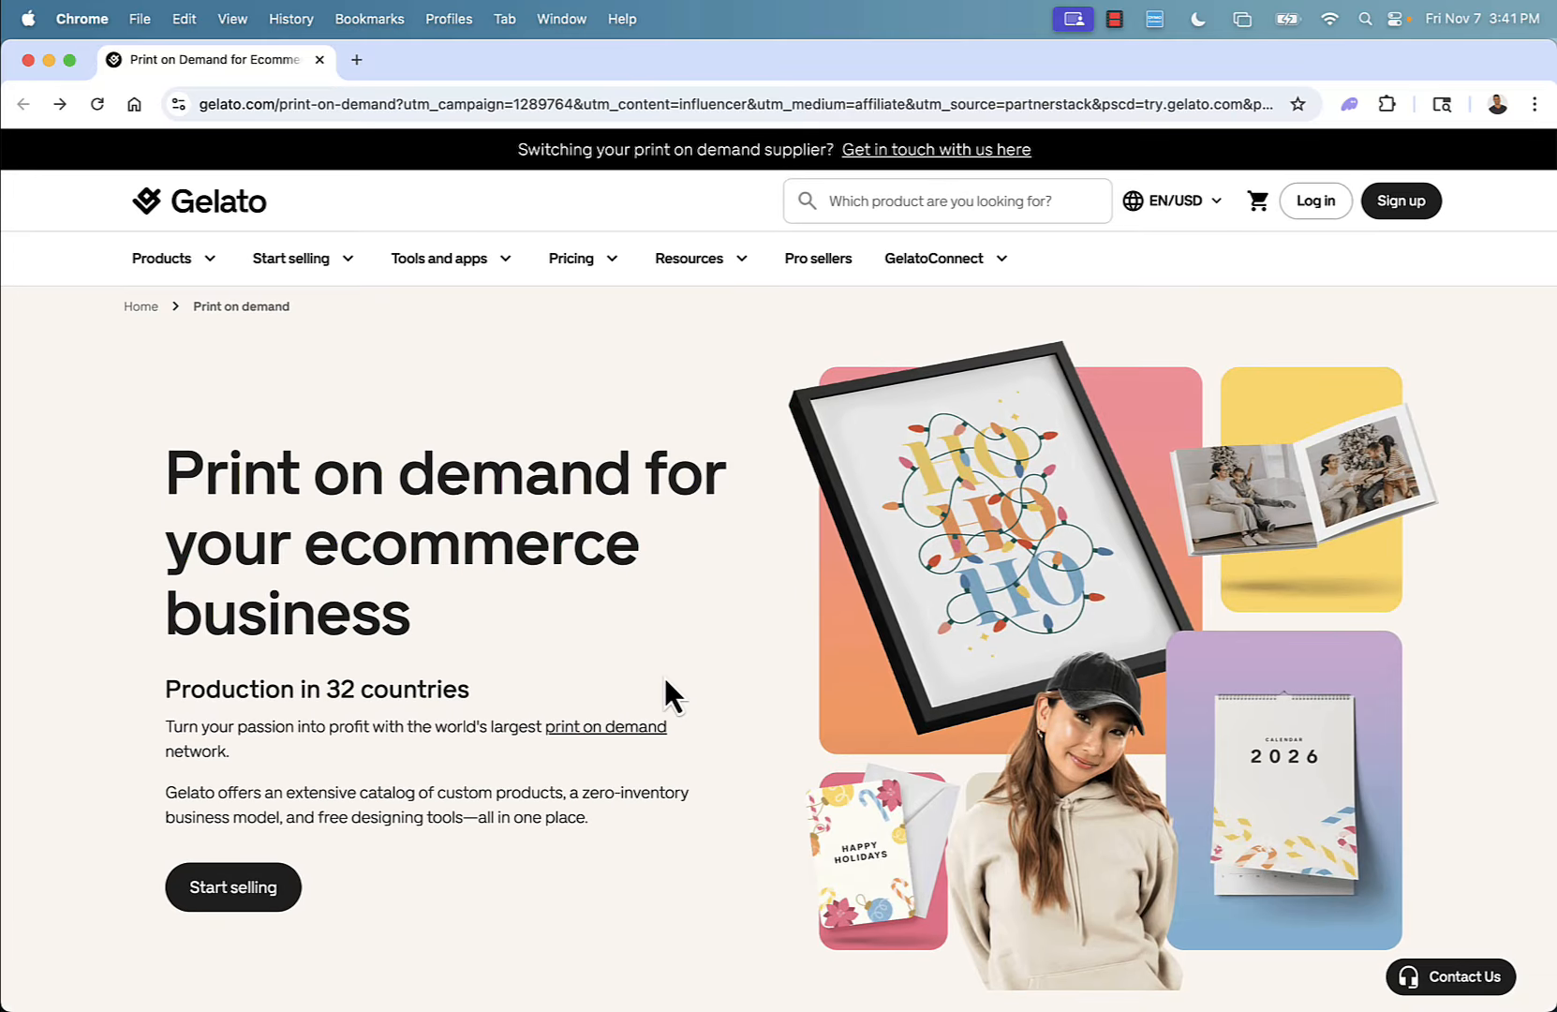
Log in to the Gelato dashboard and open the Stores page.
{"action": "left_click", "coordinate": [1314, 202]}
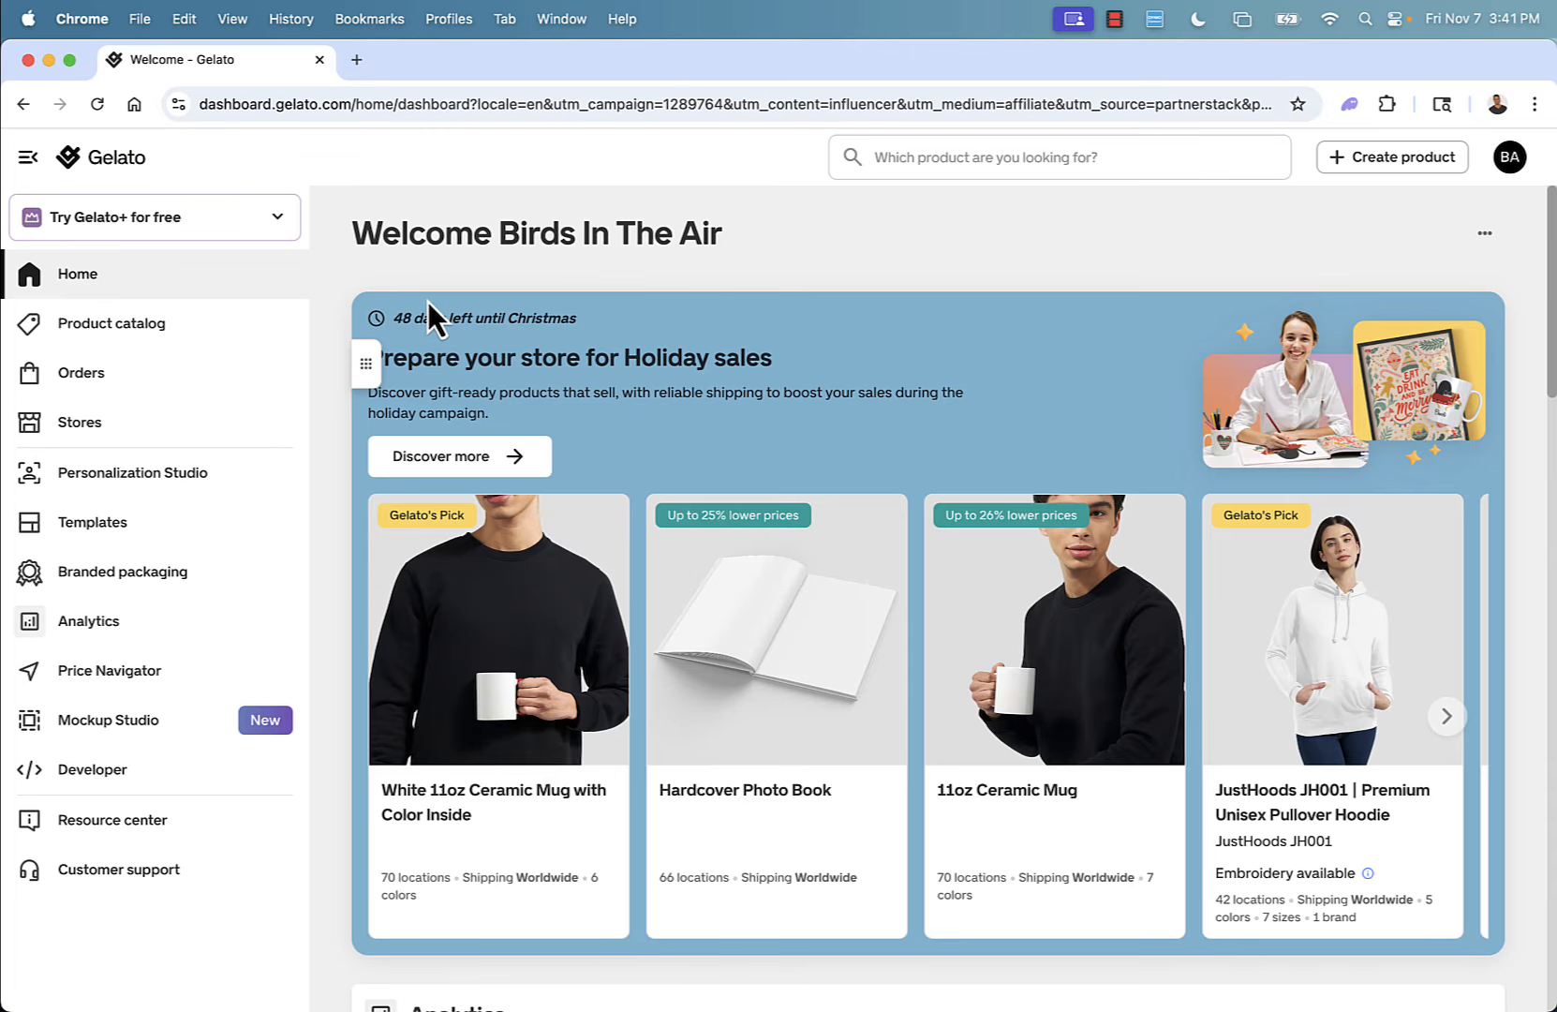
{"action": "left_click", "coordinate": [136, 441]}
{"action": "scroll", "coordinate": [777, 553], "scroll_direction": "down", "scroll_amount": 5}
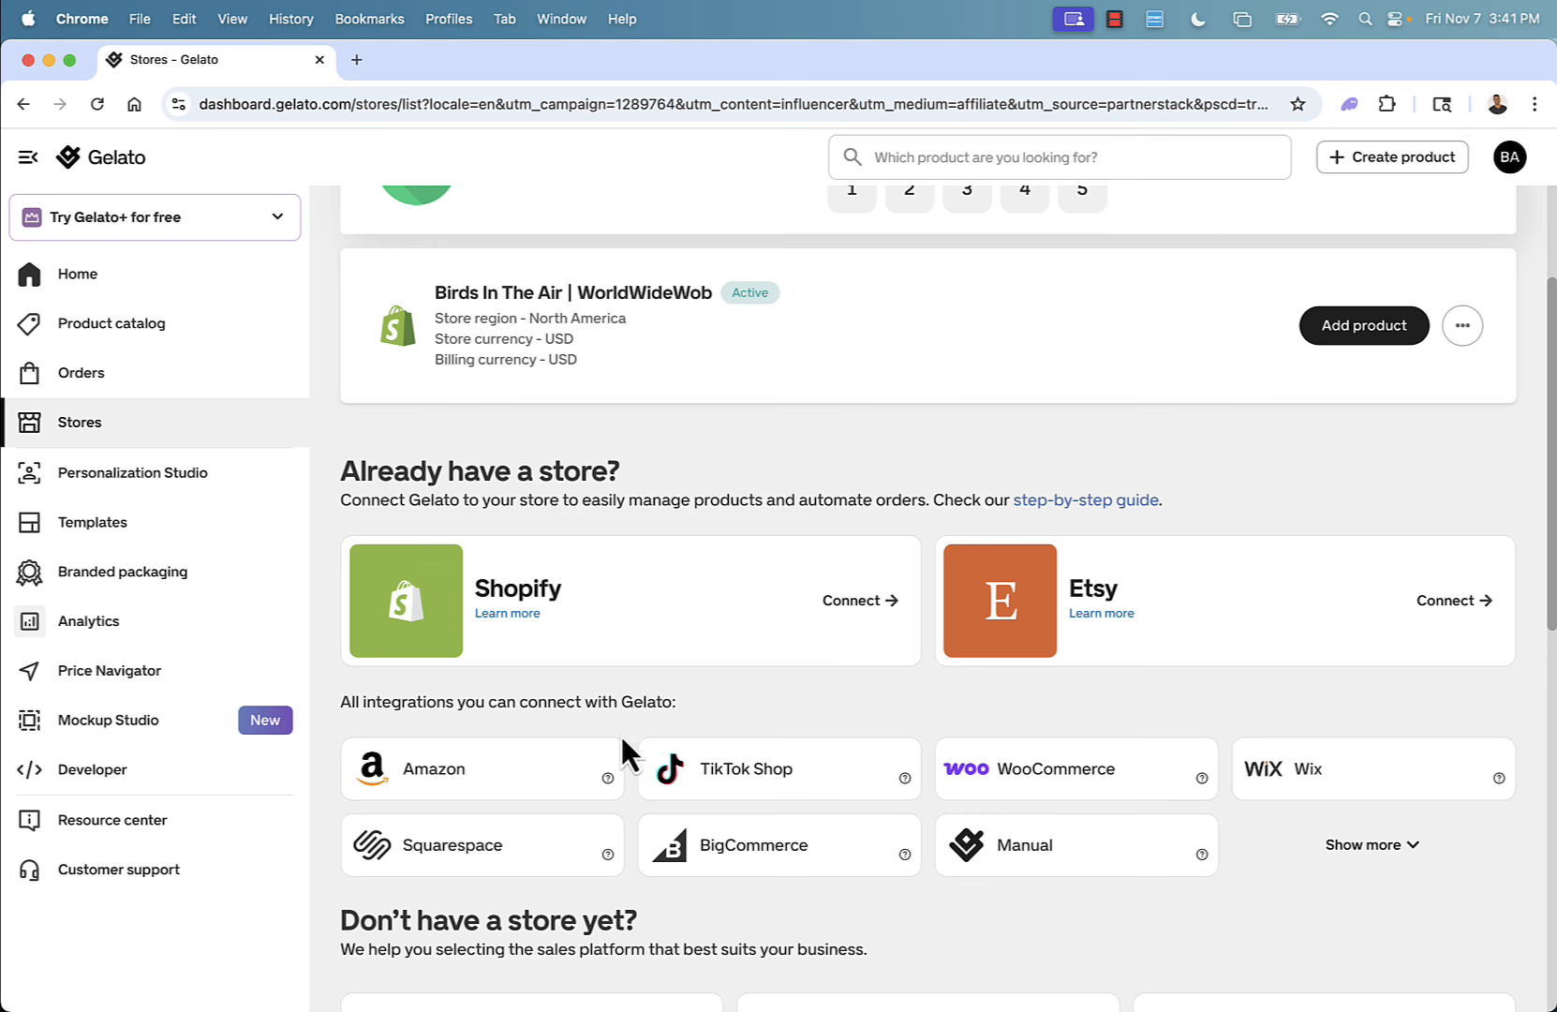
Connect a Shopify store by installing the Gelato: Print on Demand app and approving its access.
{"action": "left_click", "coordinate": [851, 601]}
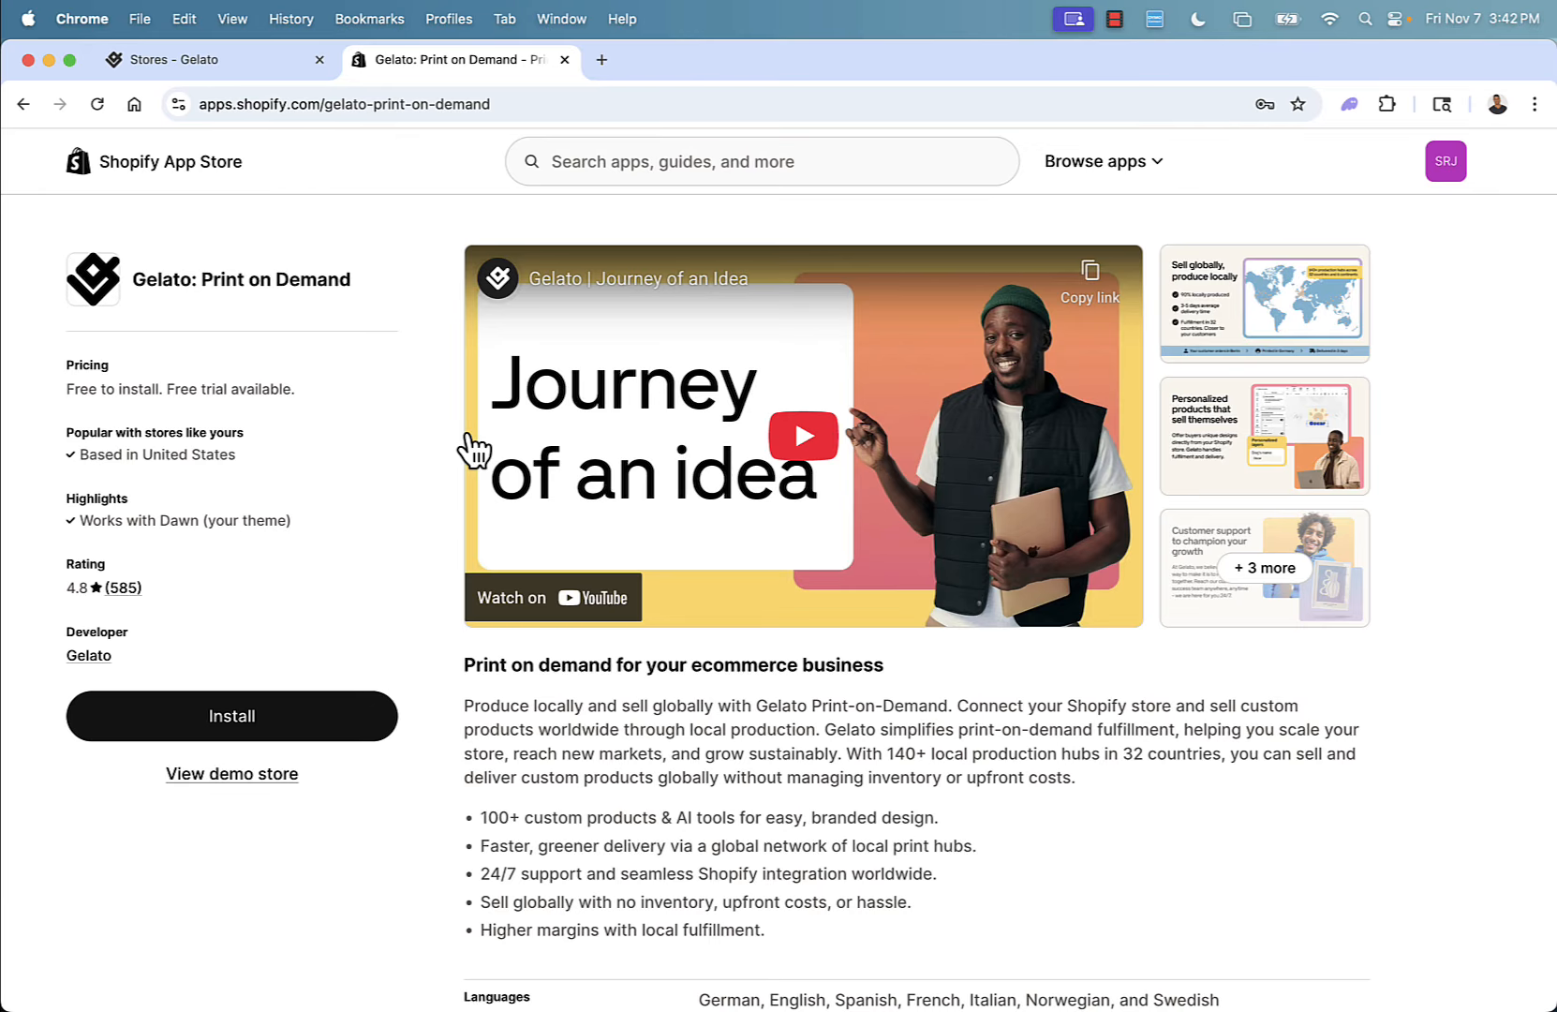
{"action": "left_click", "coordinate": [266, 727]}
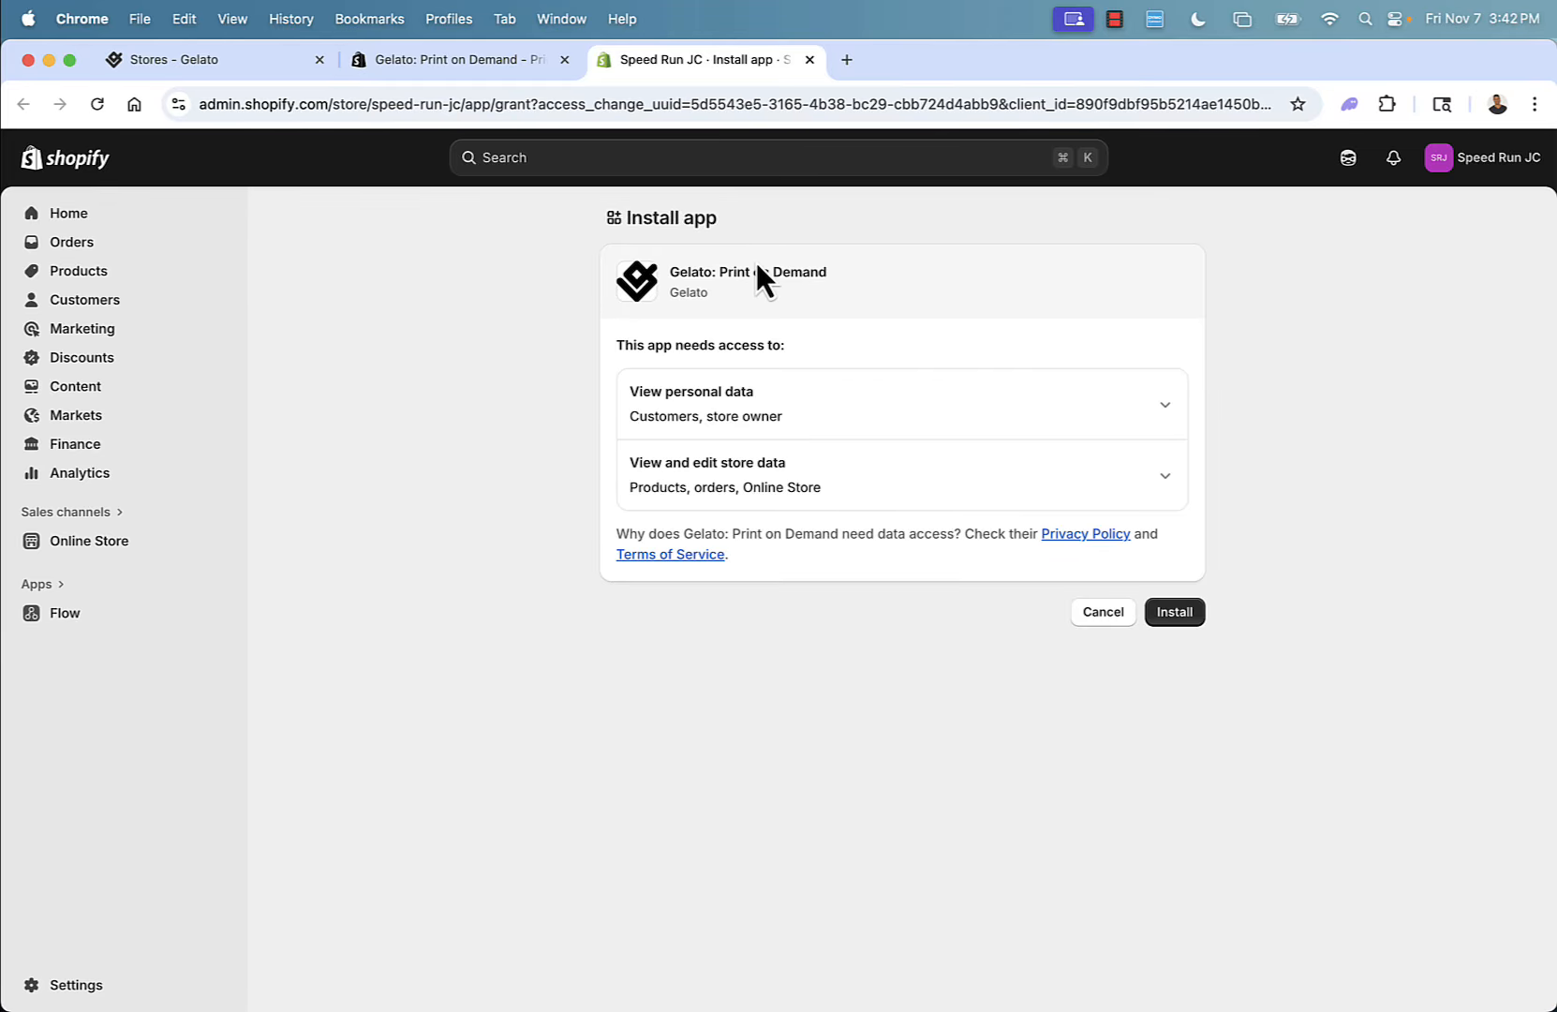
{"action": "left_click", "coordinate": [1179, 619]}
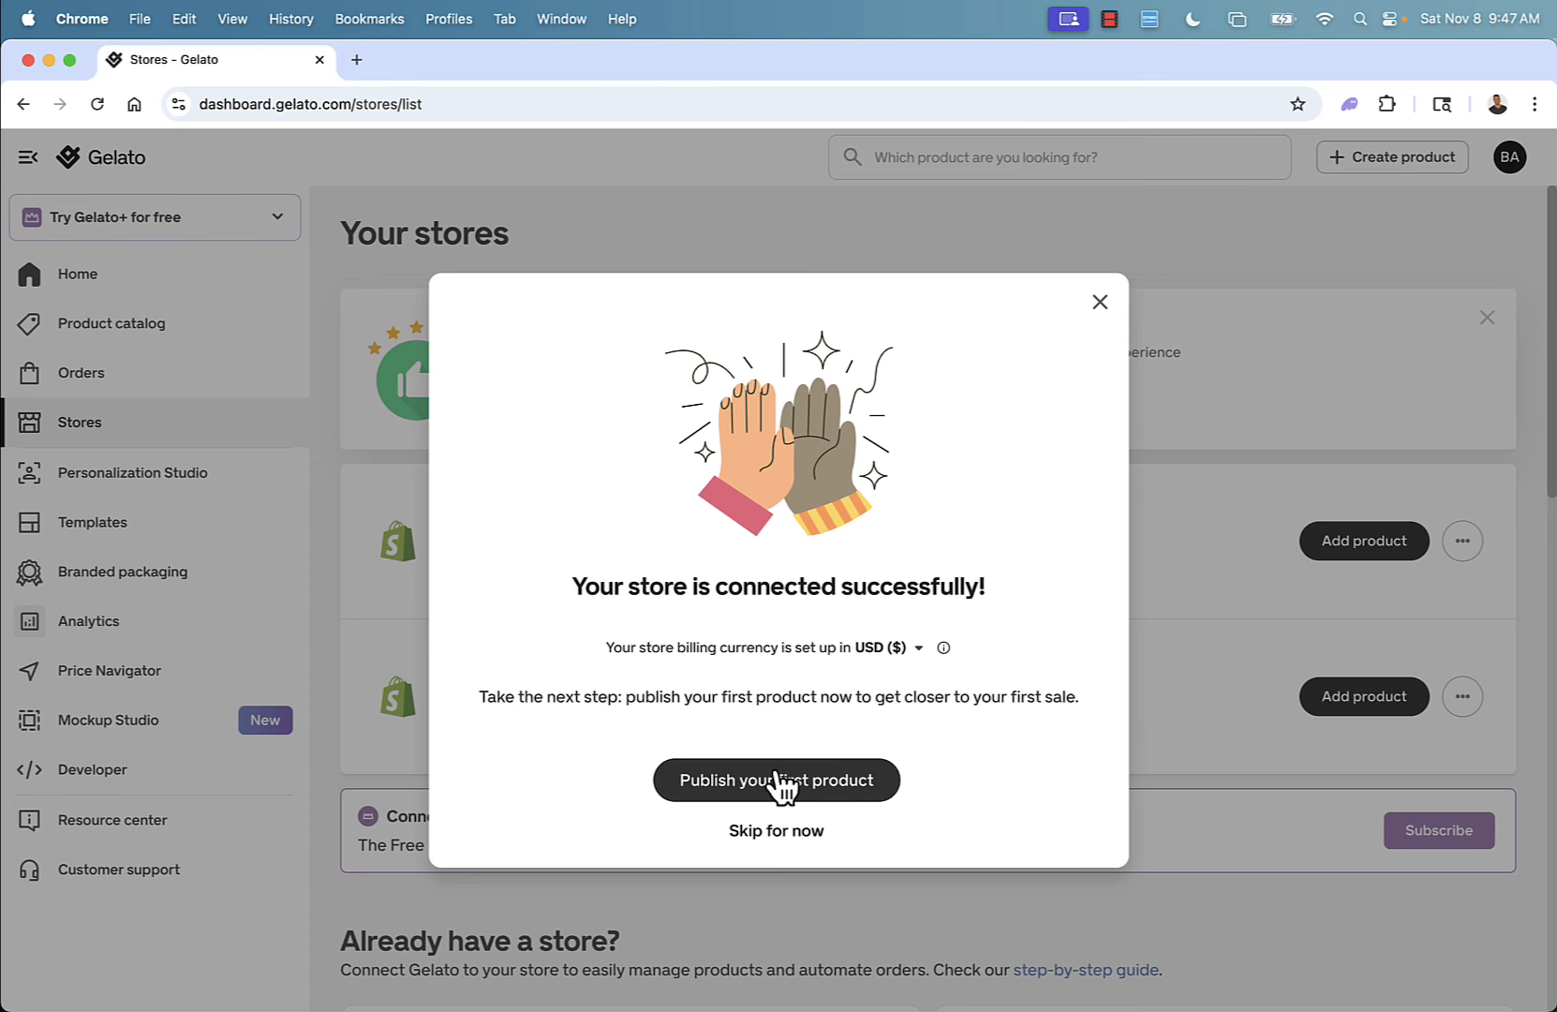
Start publishing a first product and browse the Wall art products in the catalog.
{"action": "left_click", "coordinate": [776, 785]}
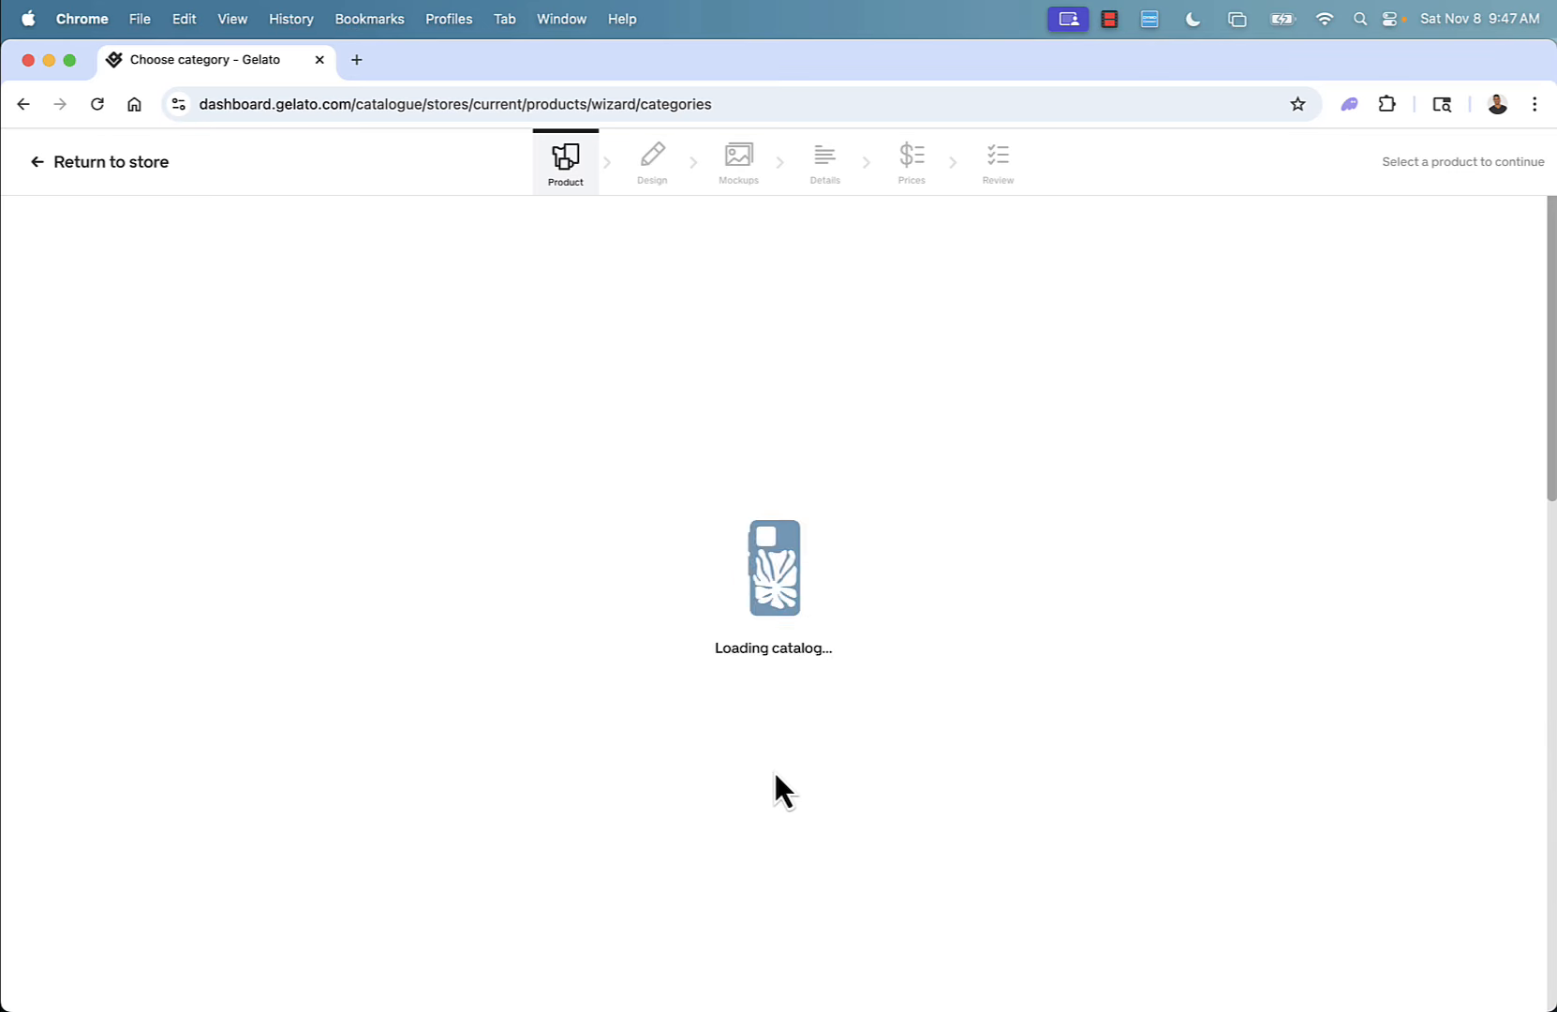
{"action": "scroll", "coordinate": [774, 664], "scroll_direction": "down", "scroll_amount": 2}
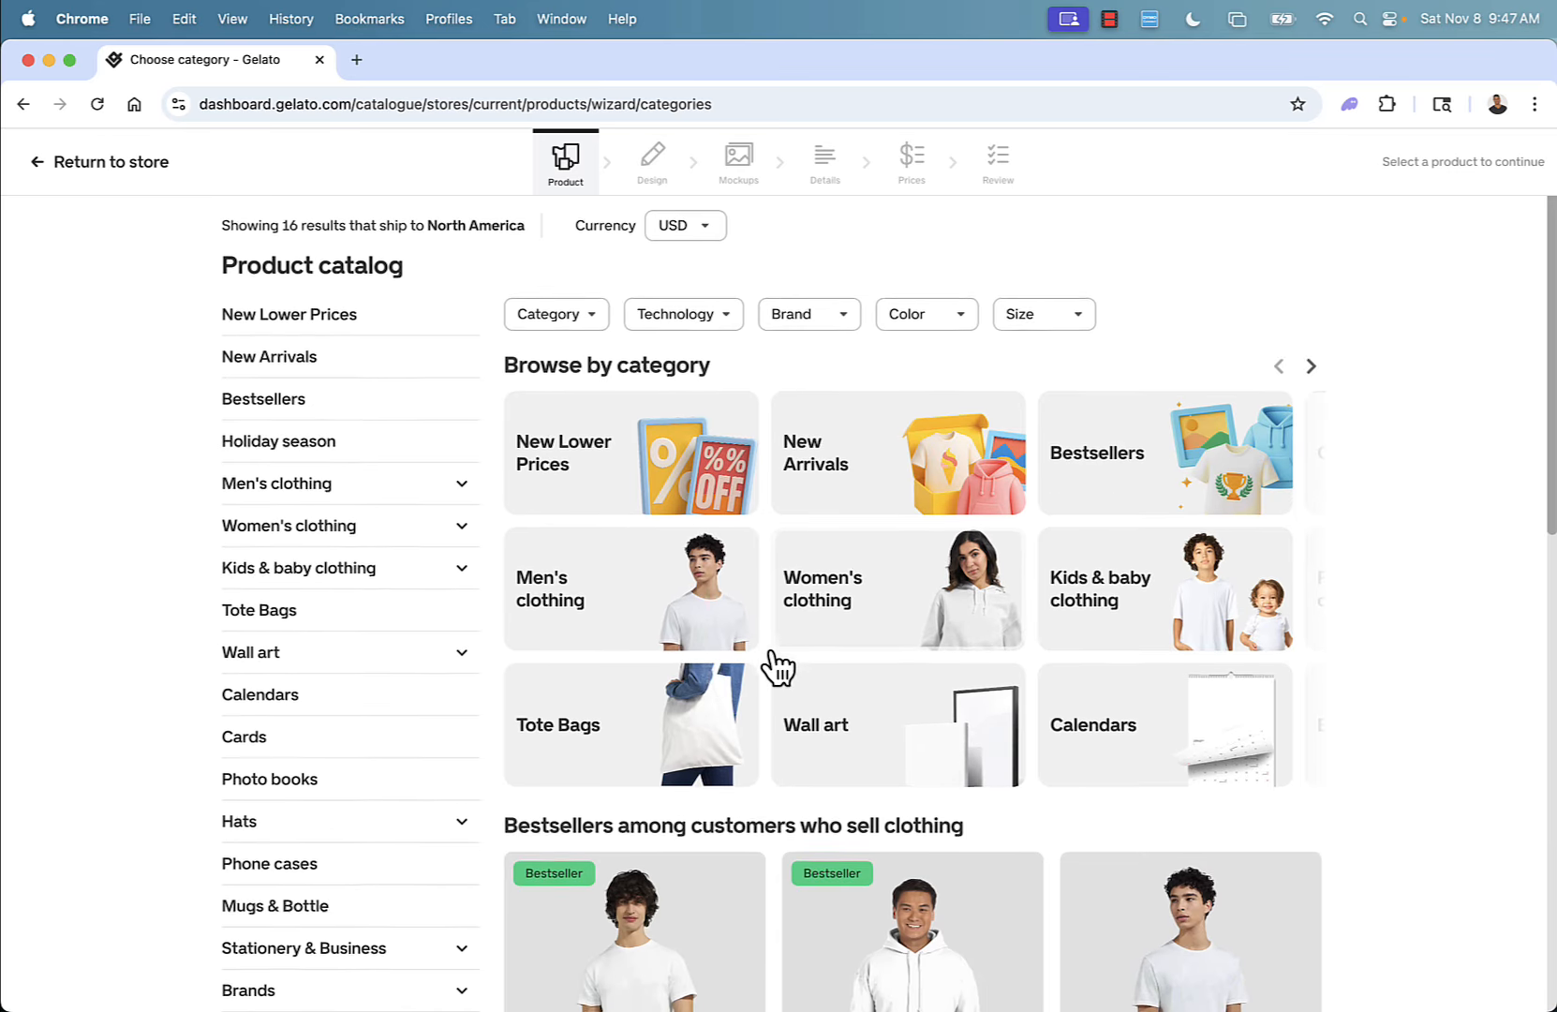
{"action": "scroll", "coordinate": [774, 663], "scroll_direction": "down", "scroll_amount": 2}
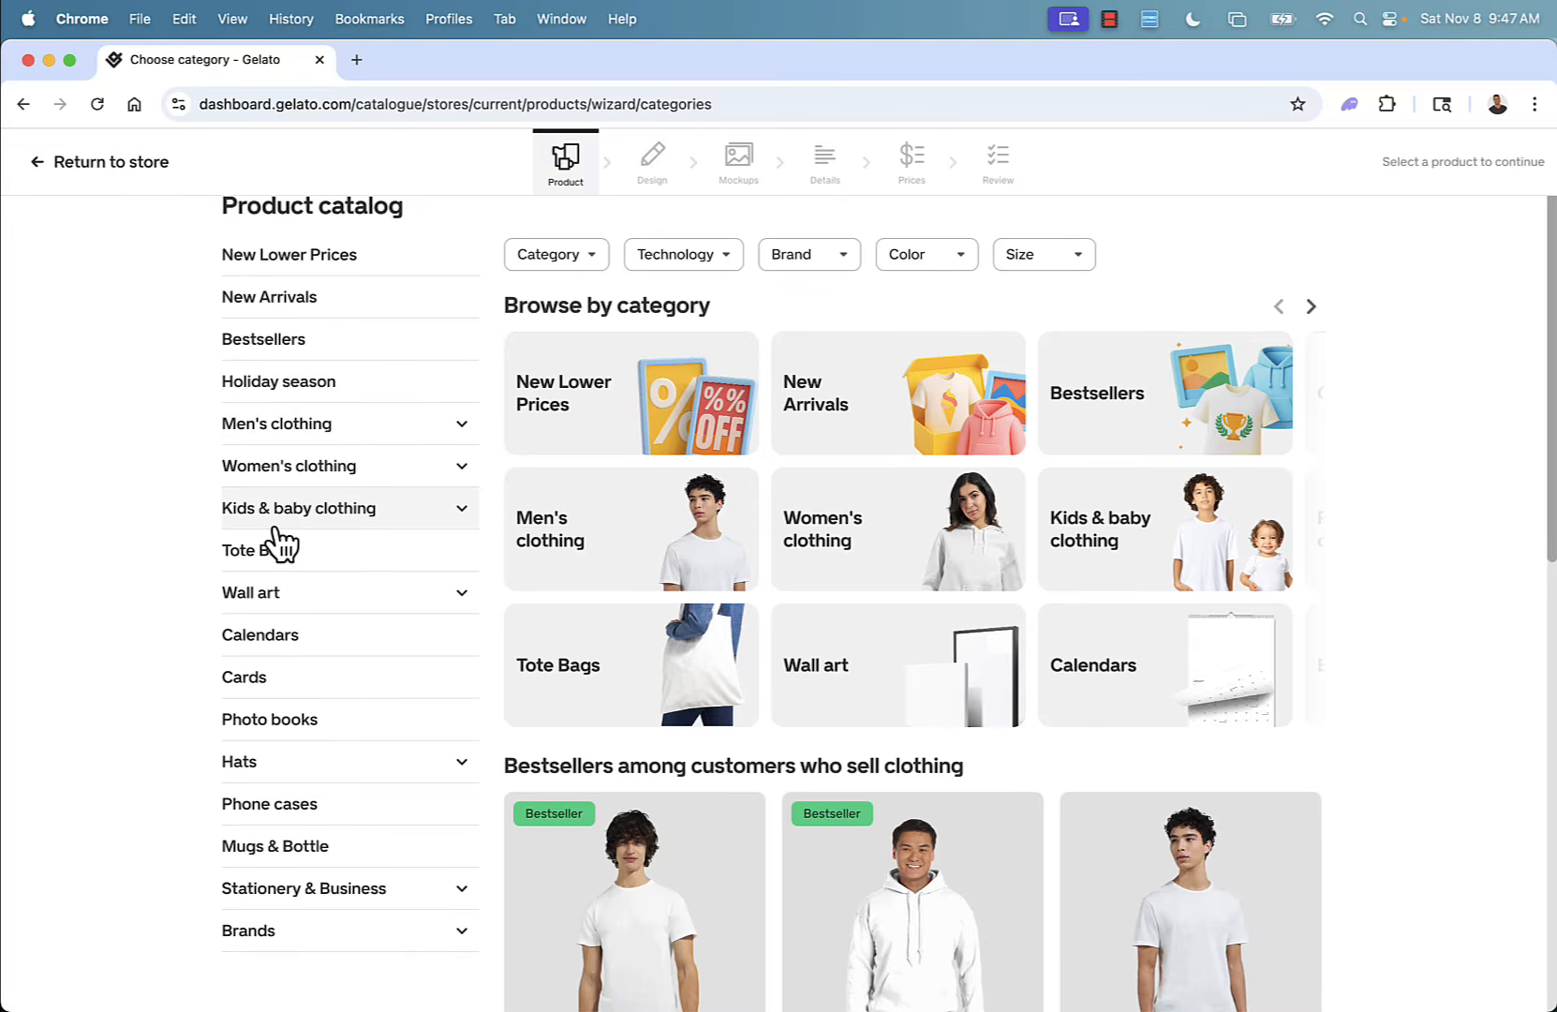
{"action": "left_click", "coordinate": [267, 605]}
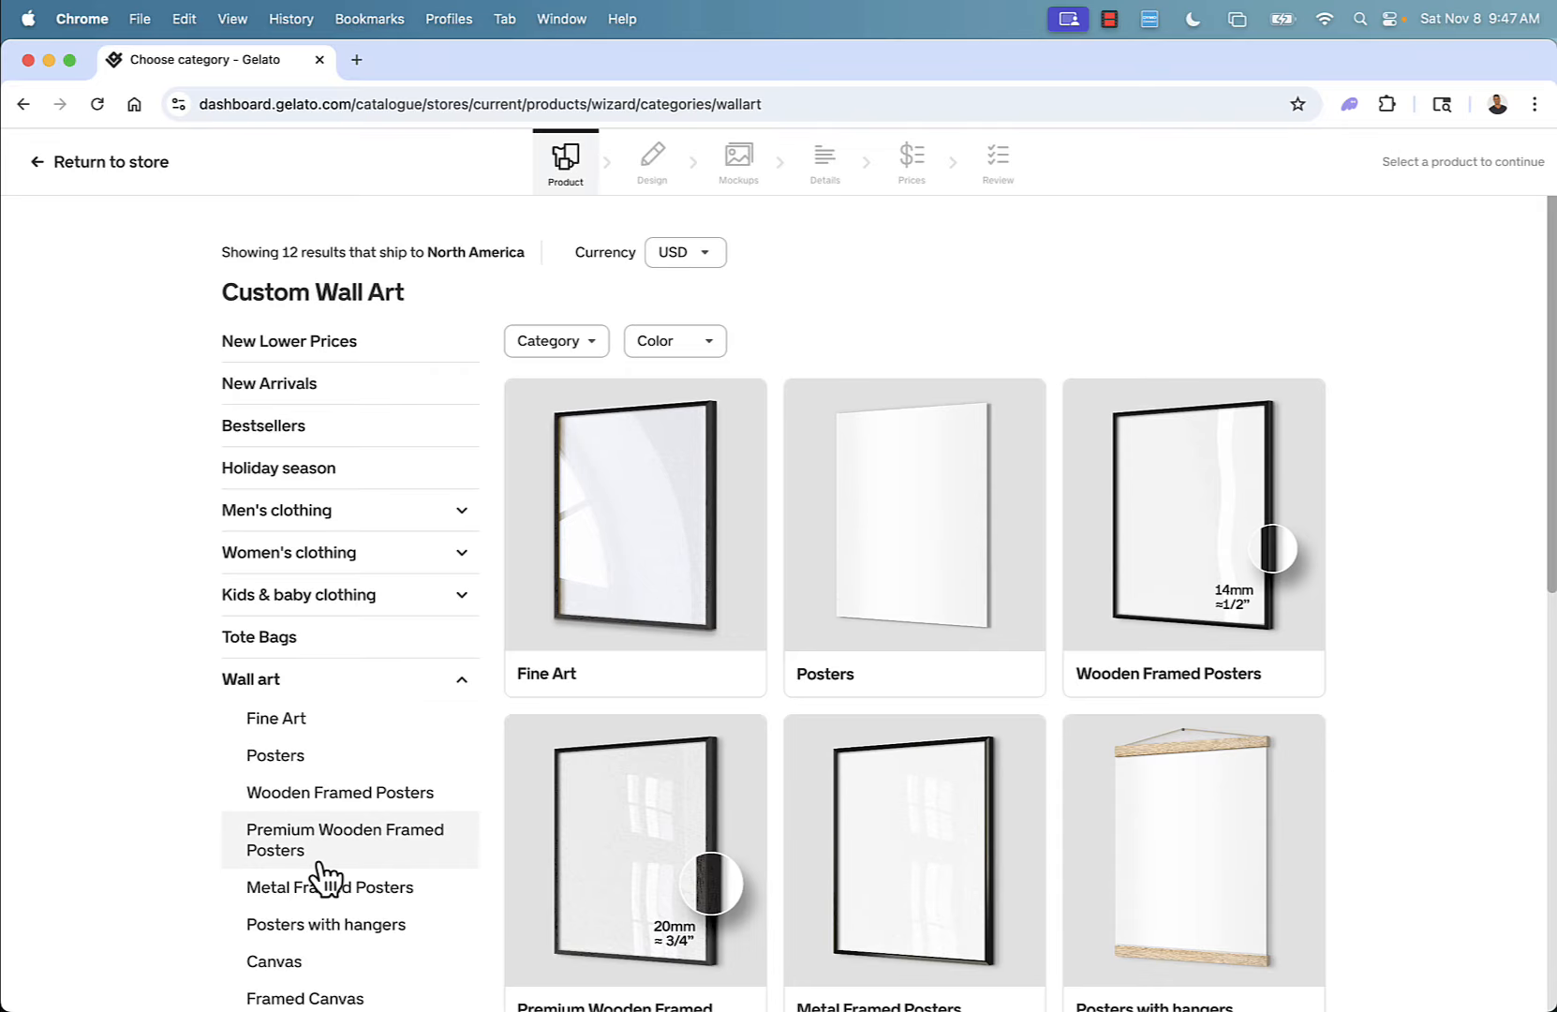
{"action": "scroll", "coordinate": [318, 867], "scroll_direction": "down", "scroll_amount": 4}
{"action": "scroll", "coordinate": [323, 876], "scroll_direction": "down", "scroll_amount": 3}
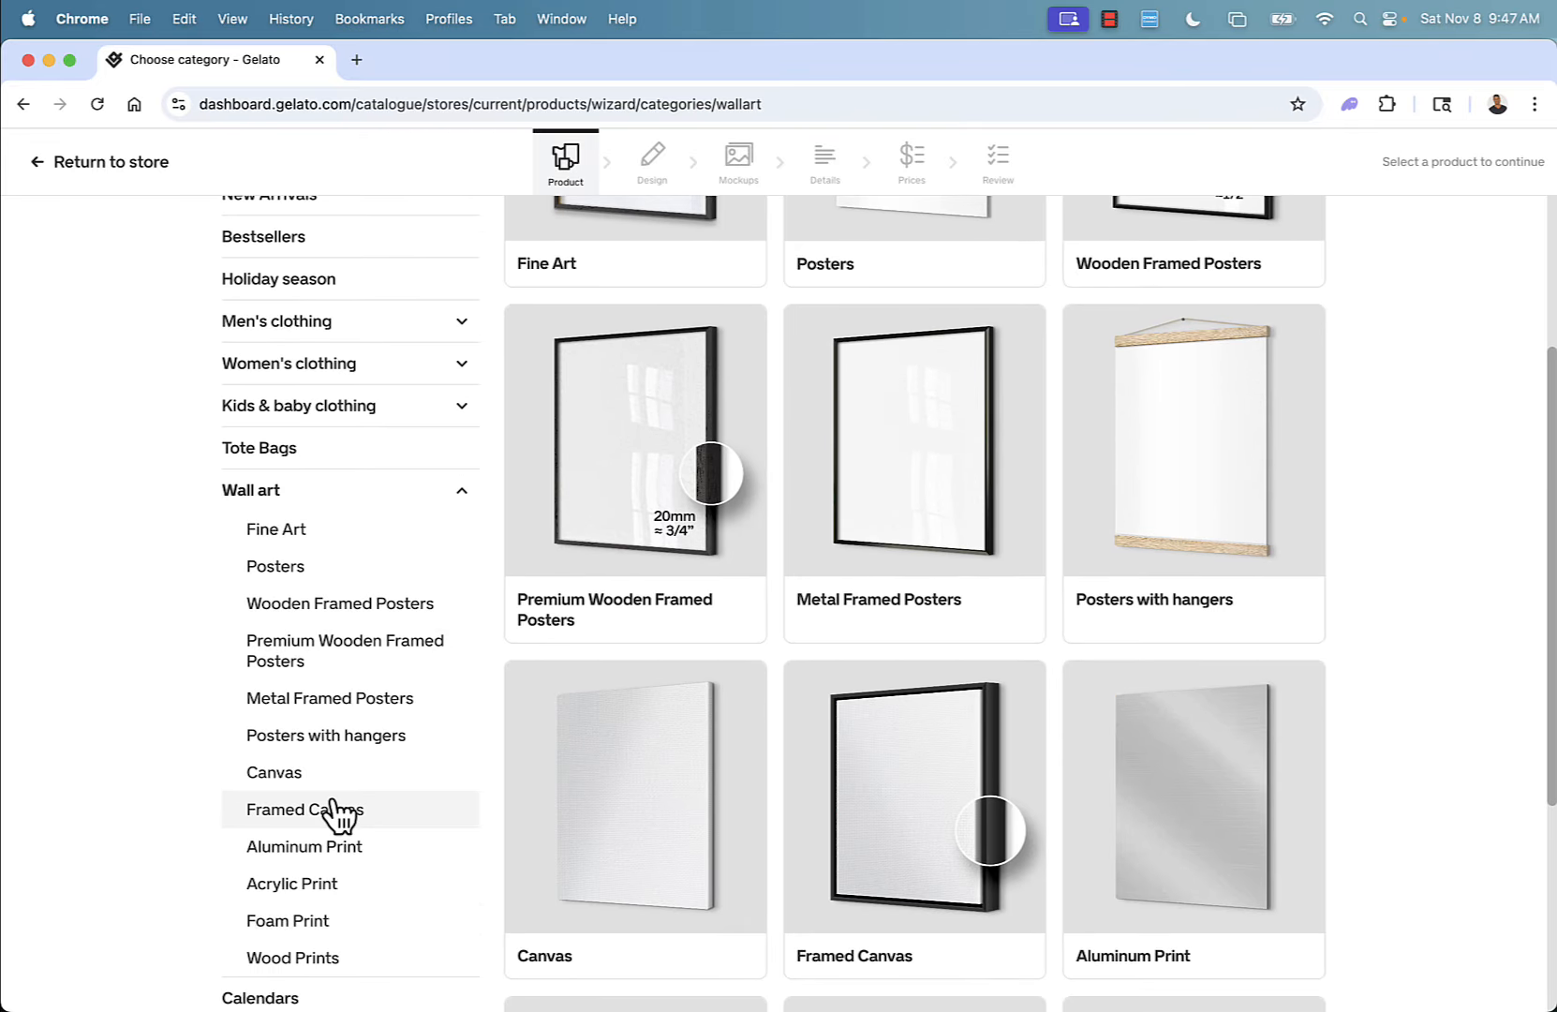
{"action": "scroll", "coordinate": [337, 813], "scroll_direction": "down", "scroll_amount": 5}
{"action": "scroll", "coordinate": [339, 815], "scroll_direction": "down", "scroll_amount": 1}
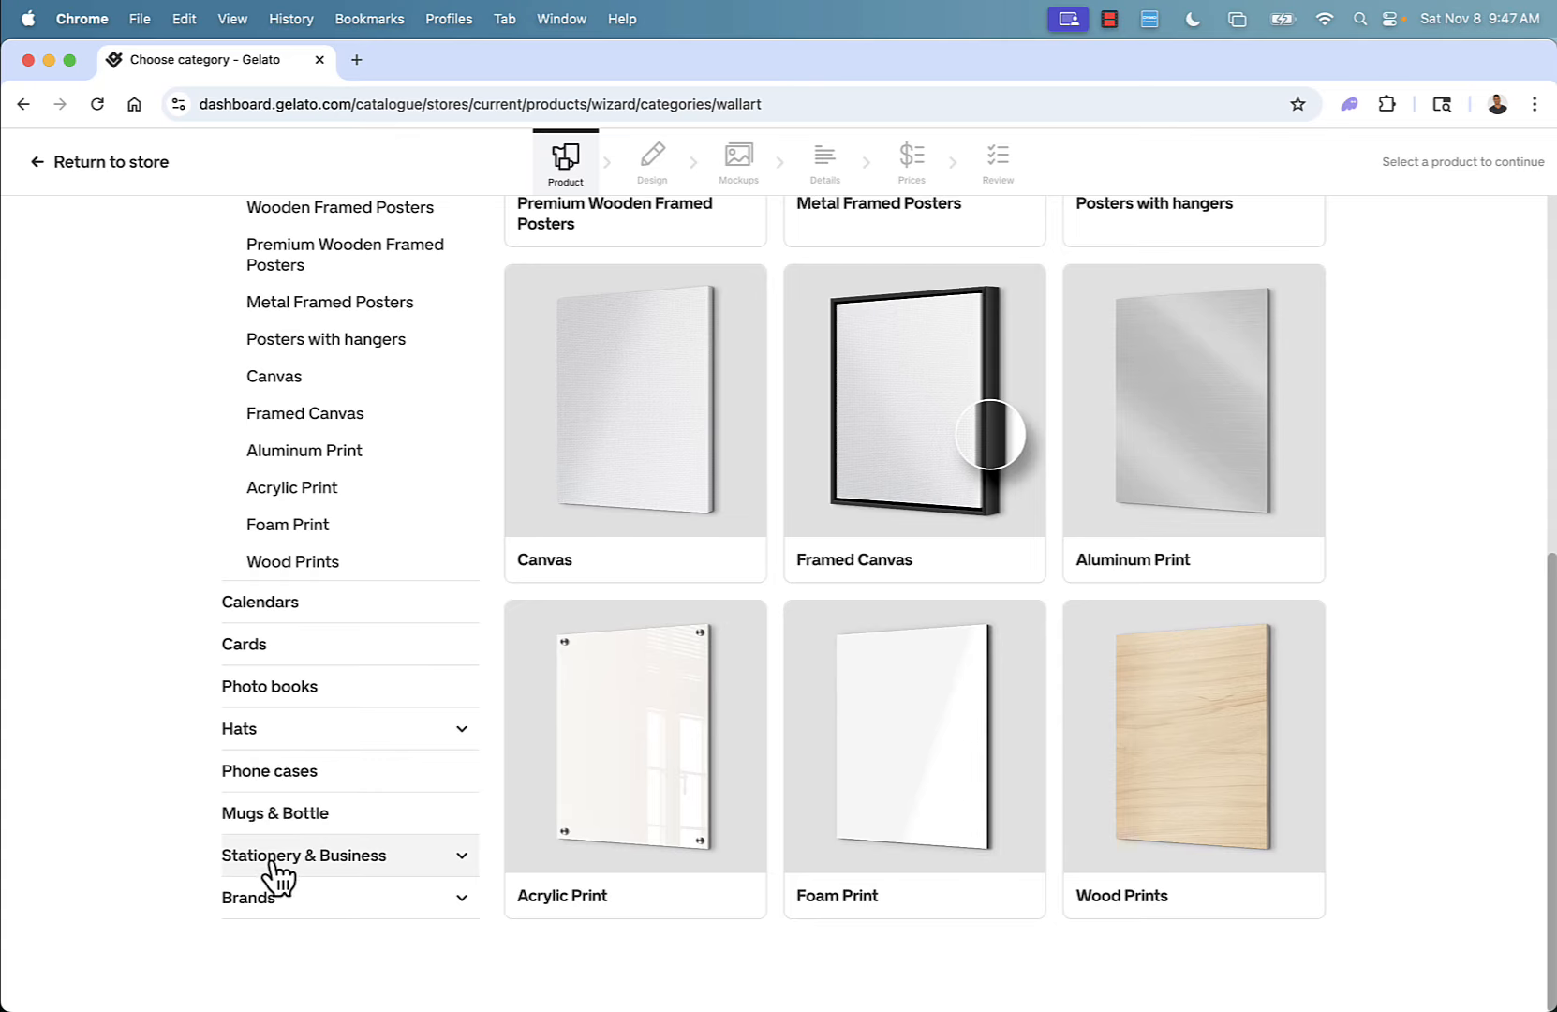
{"action": "scroll", "coordinate": [365, 646], "scroll_direction": "up", "scroll_amount": 3}
{"action": "scroll", "coordinate": [365, 647], "scroll_direction": "up", "scroll_amount": 4}
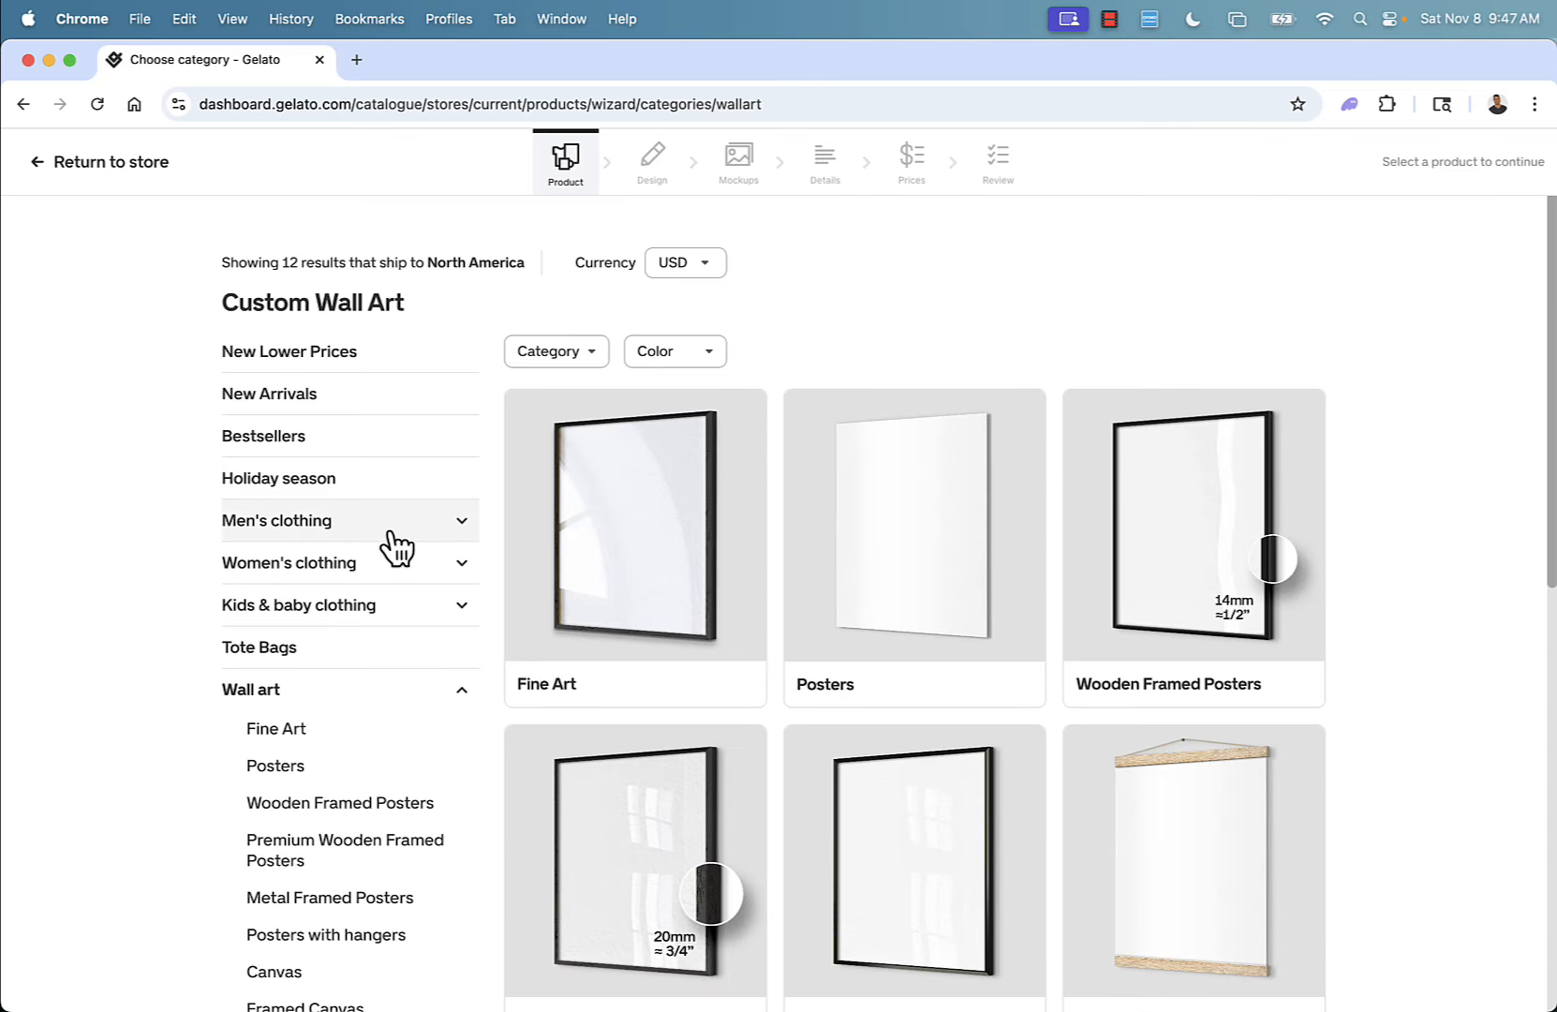
Choose the Gildan 5000 Heavyweight Unisex Crewneck T-shirt from Men's clothing T-shirts.
{"action": "left_click", "coordinate": [444, 525]}
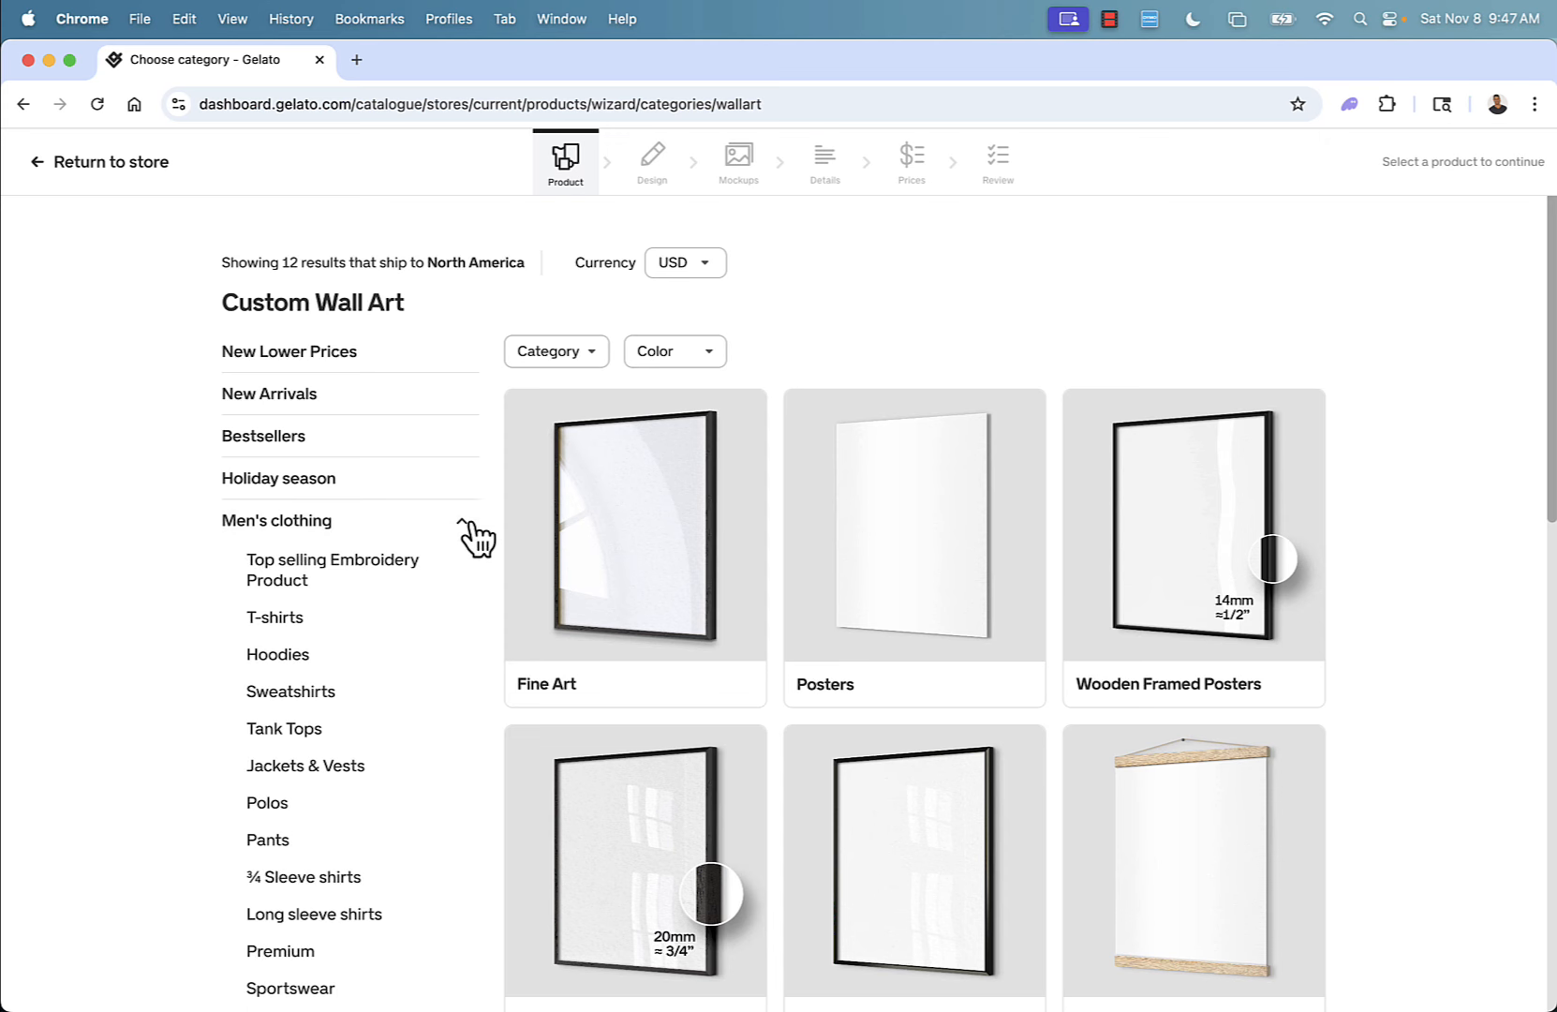
{"action": "left_click", "coordinate": [306, 621]}
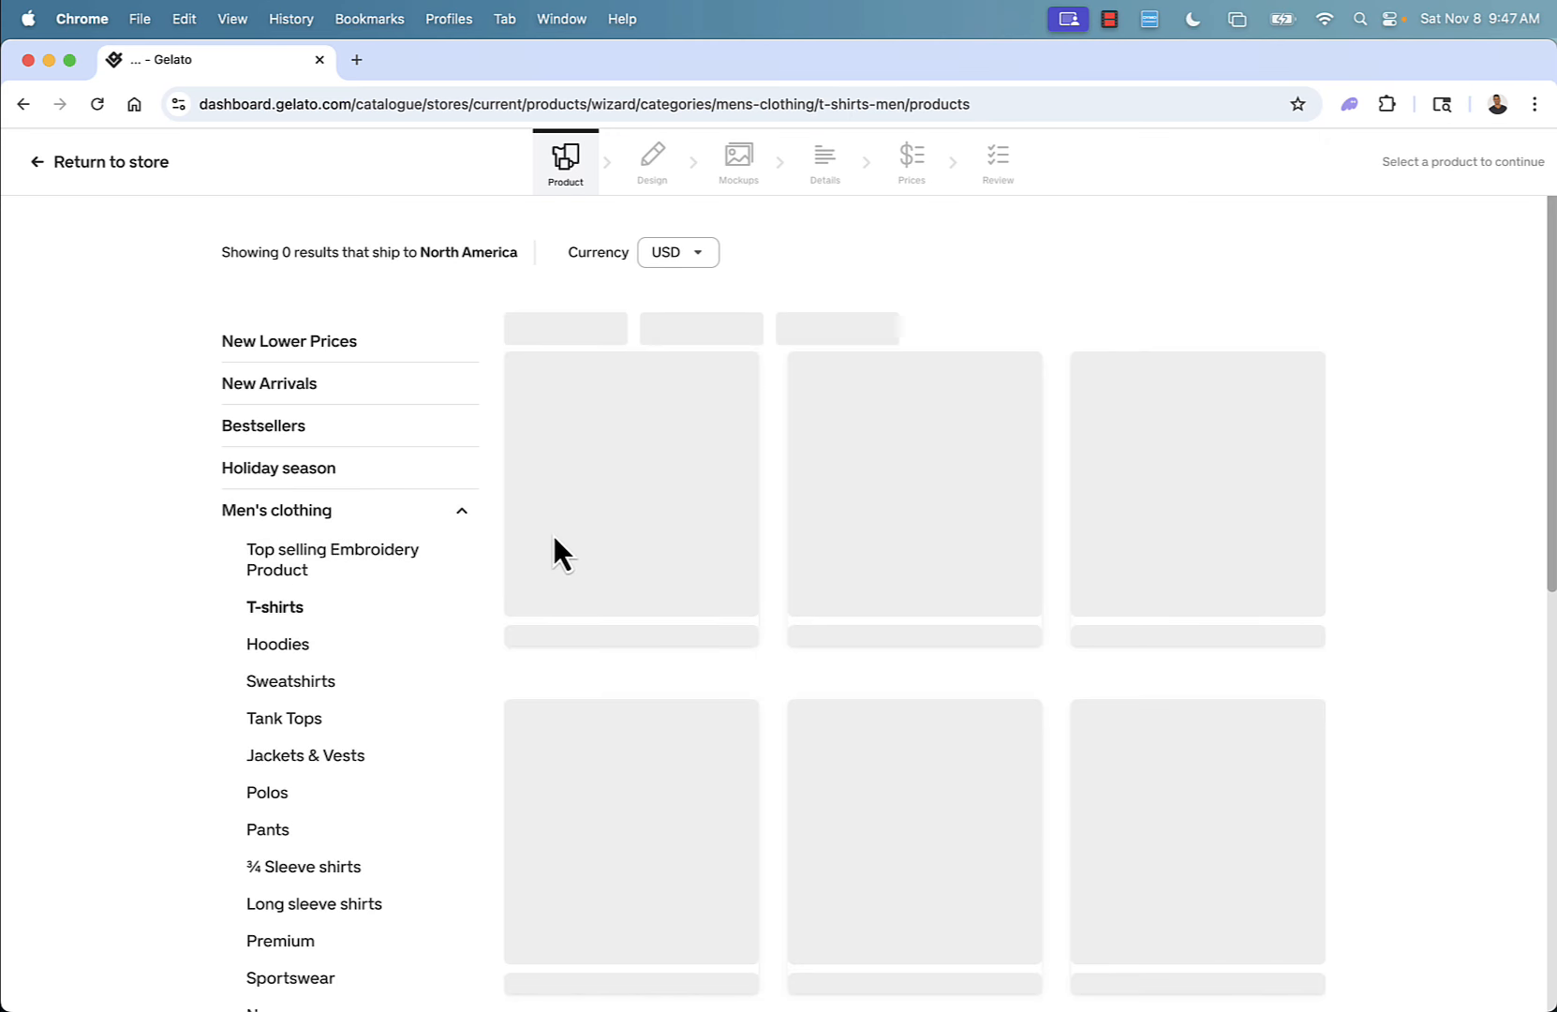
{"action": "scroll", "coordinate": [1302, 501], "scroll_direction": "down", "scroll_amount": 1}
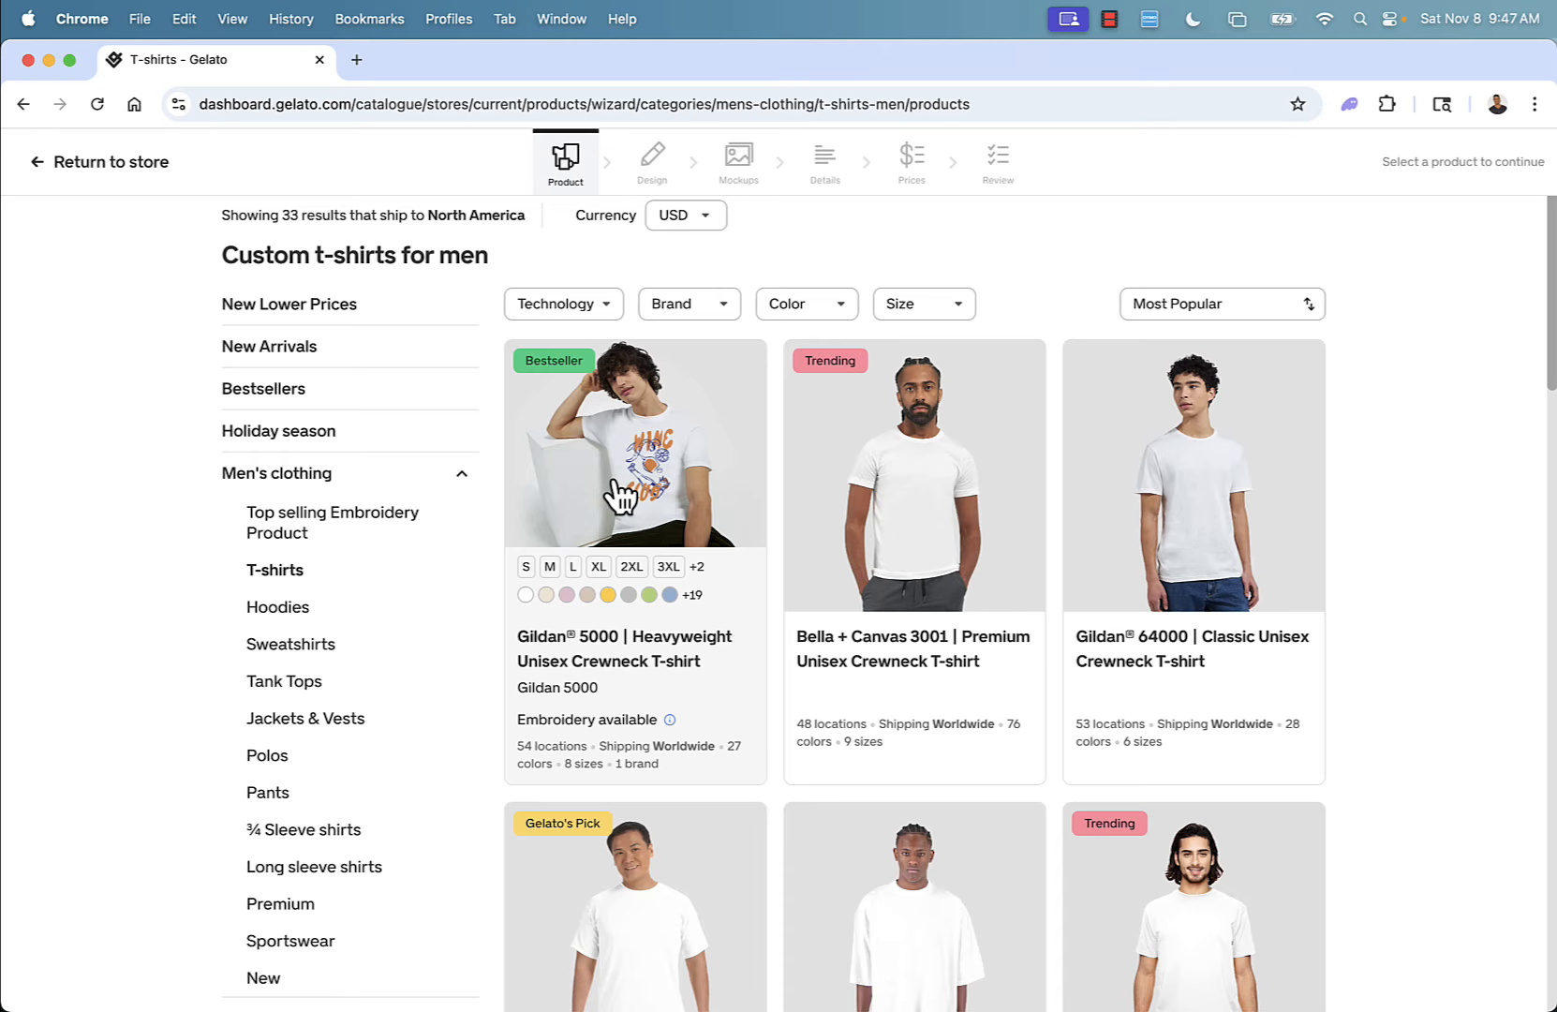
{"action": "left_click", "coordinate": [611, 480]}
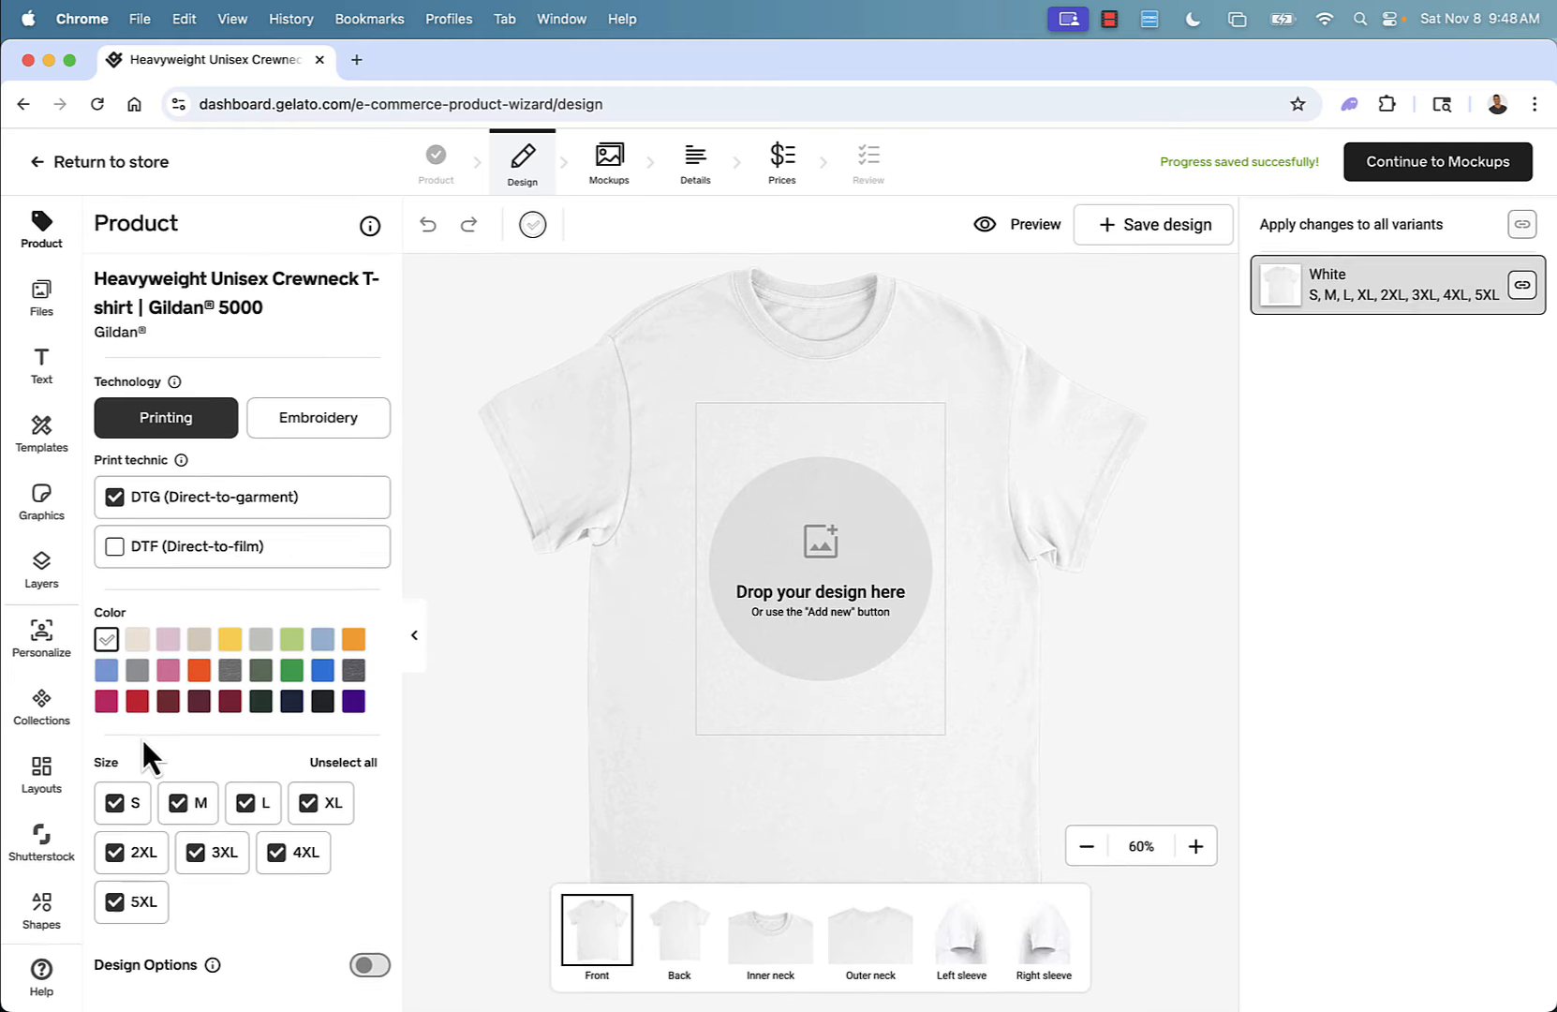
Make Royal the only selected T-shirt colour variant, removing White and the other colours tried.
{"action": "left_click", "coordinate": [322, 701]}
{"action": "left_click", "coordinate": [105, 640]}
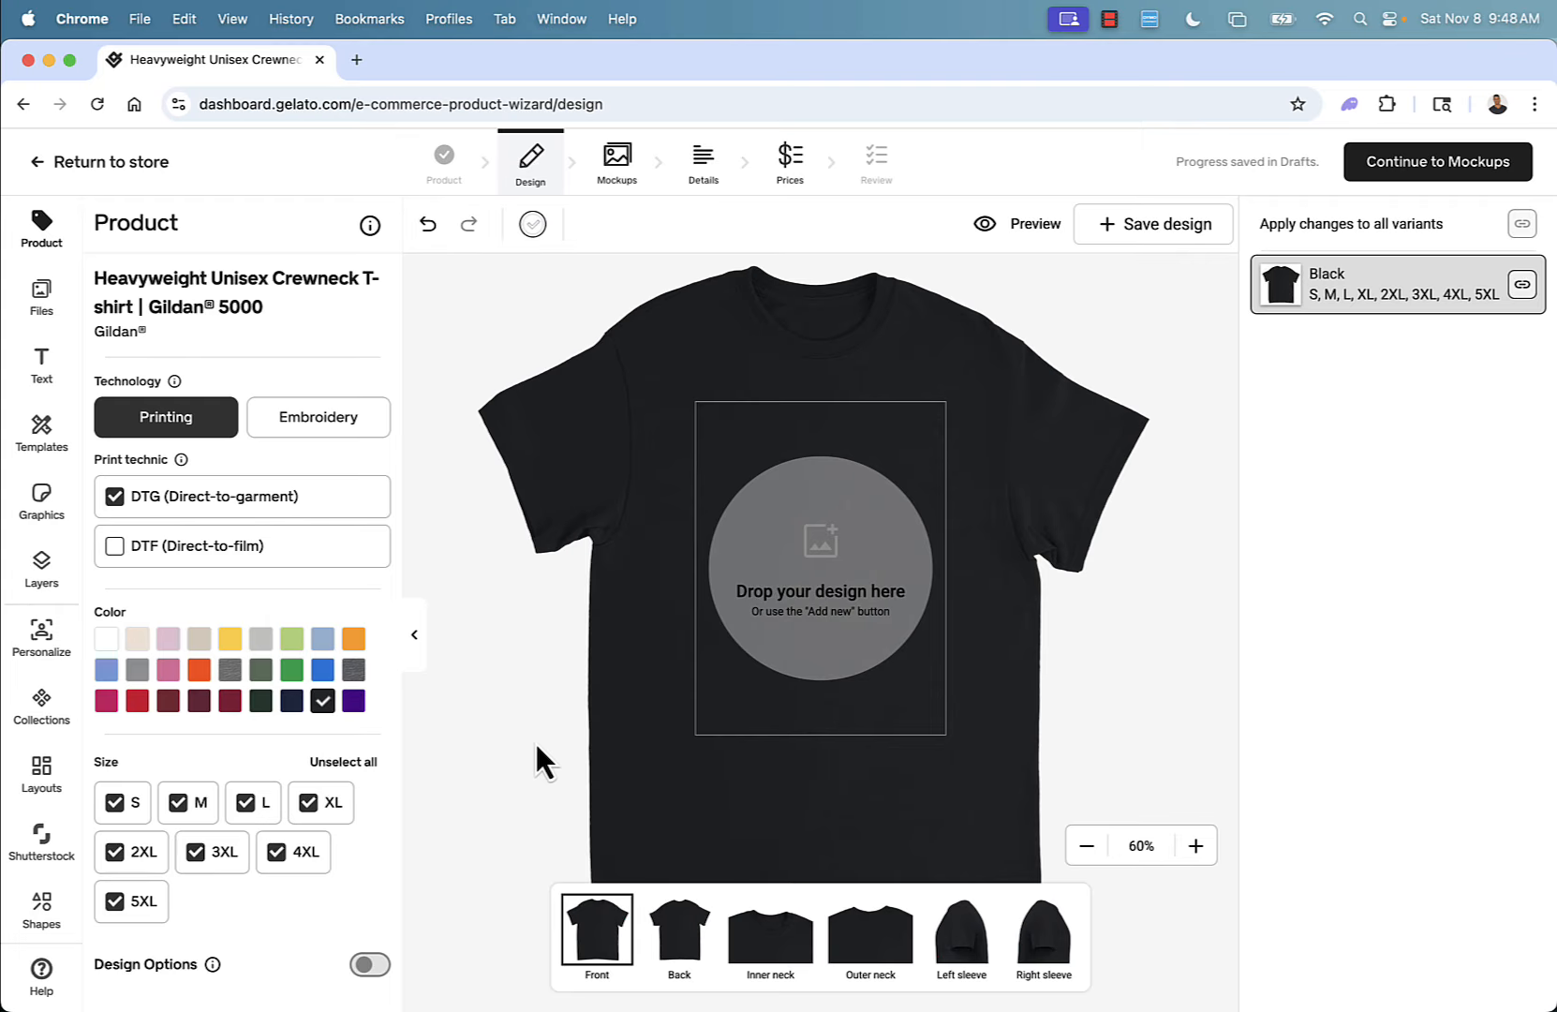
{"action": "left_click", "coordinate": [322, 670]}
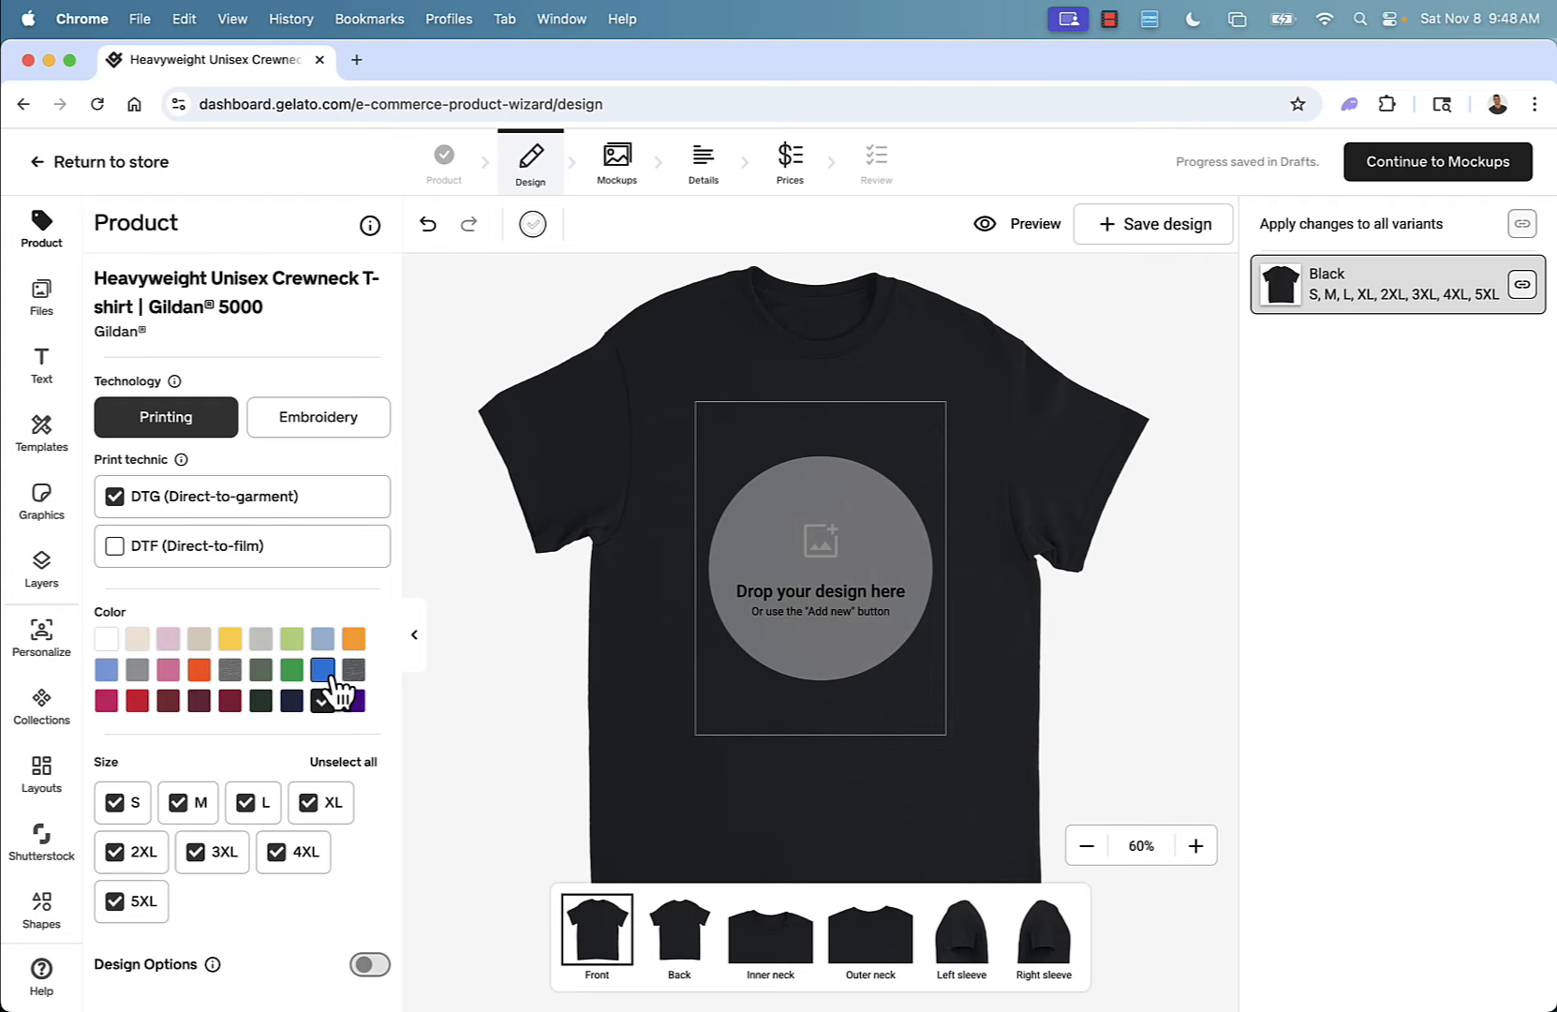
{"action": "left_click", "coordinate": [136, 701]}
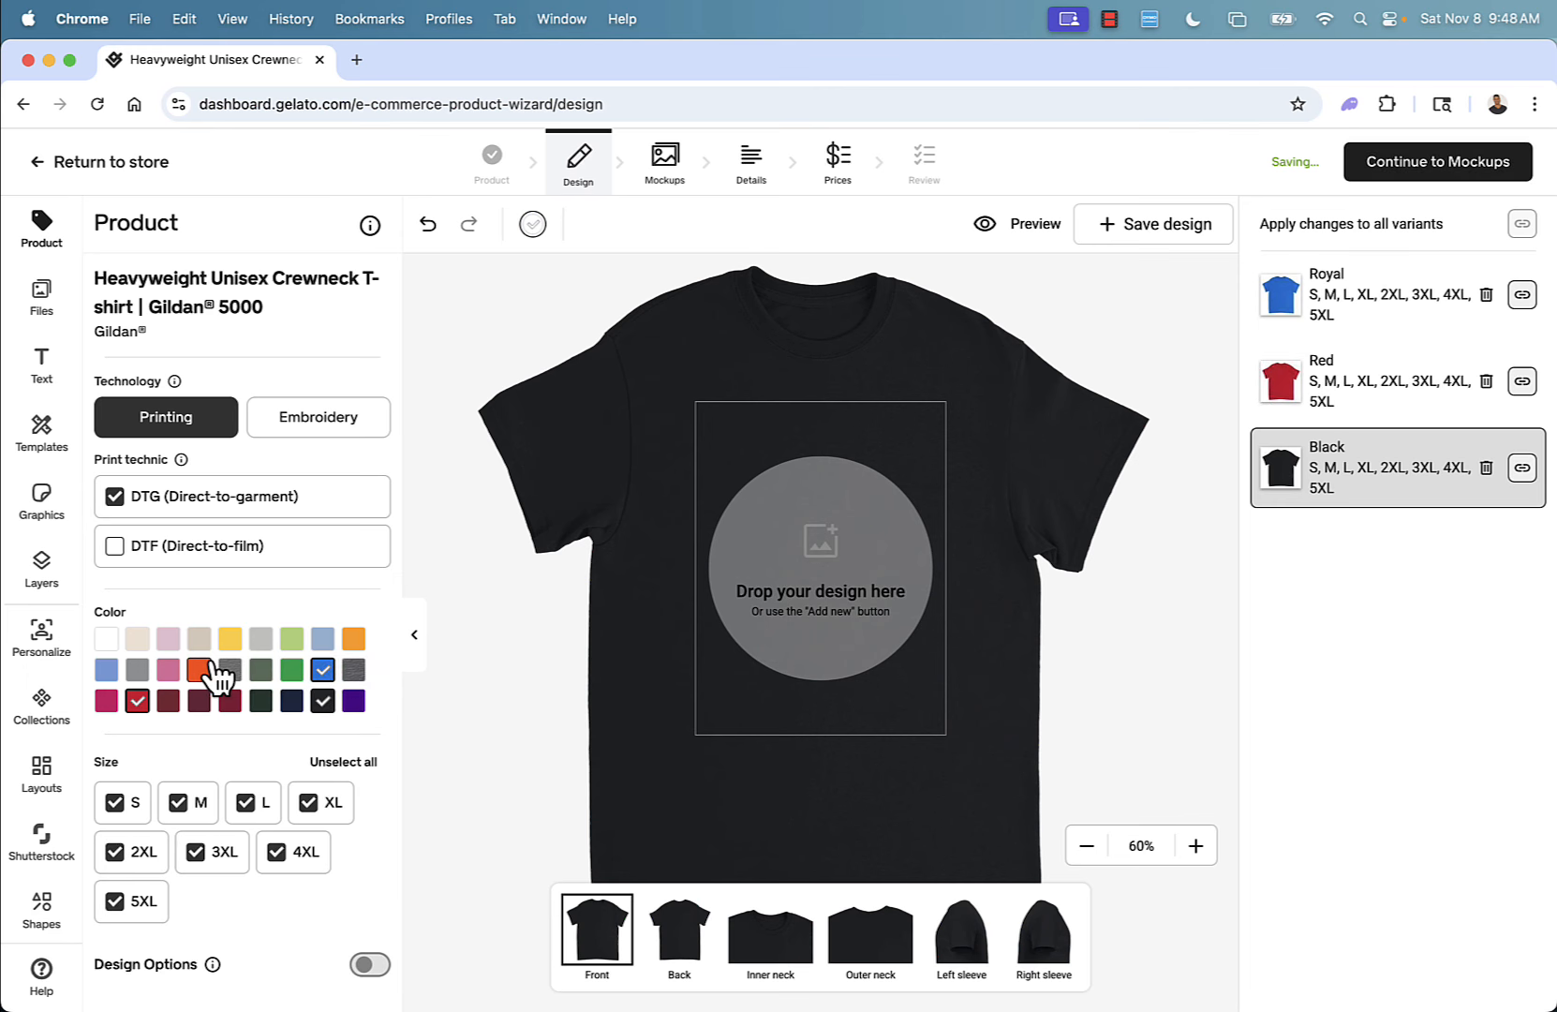
{"action": "left_click", "coordinate": [322, 703]}
{"action": "left_click", "coordinate": [137, 703]}
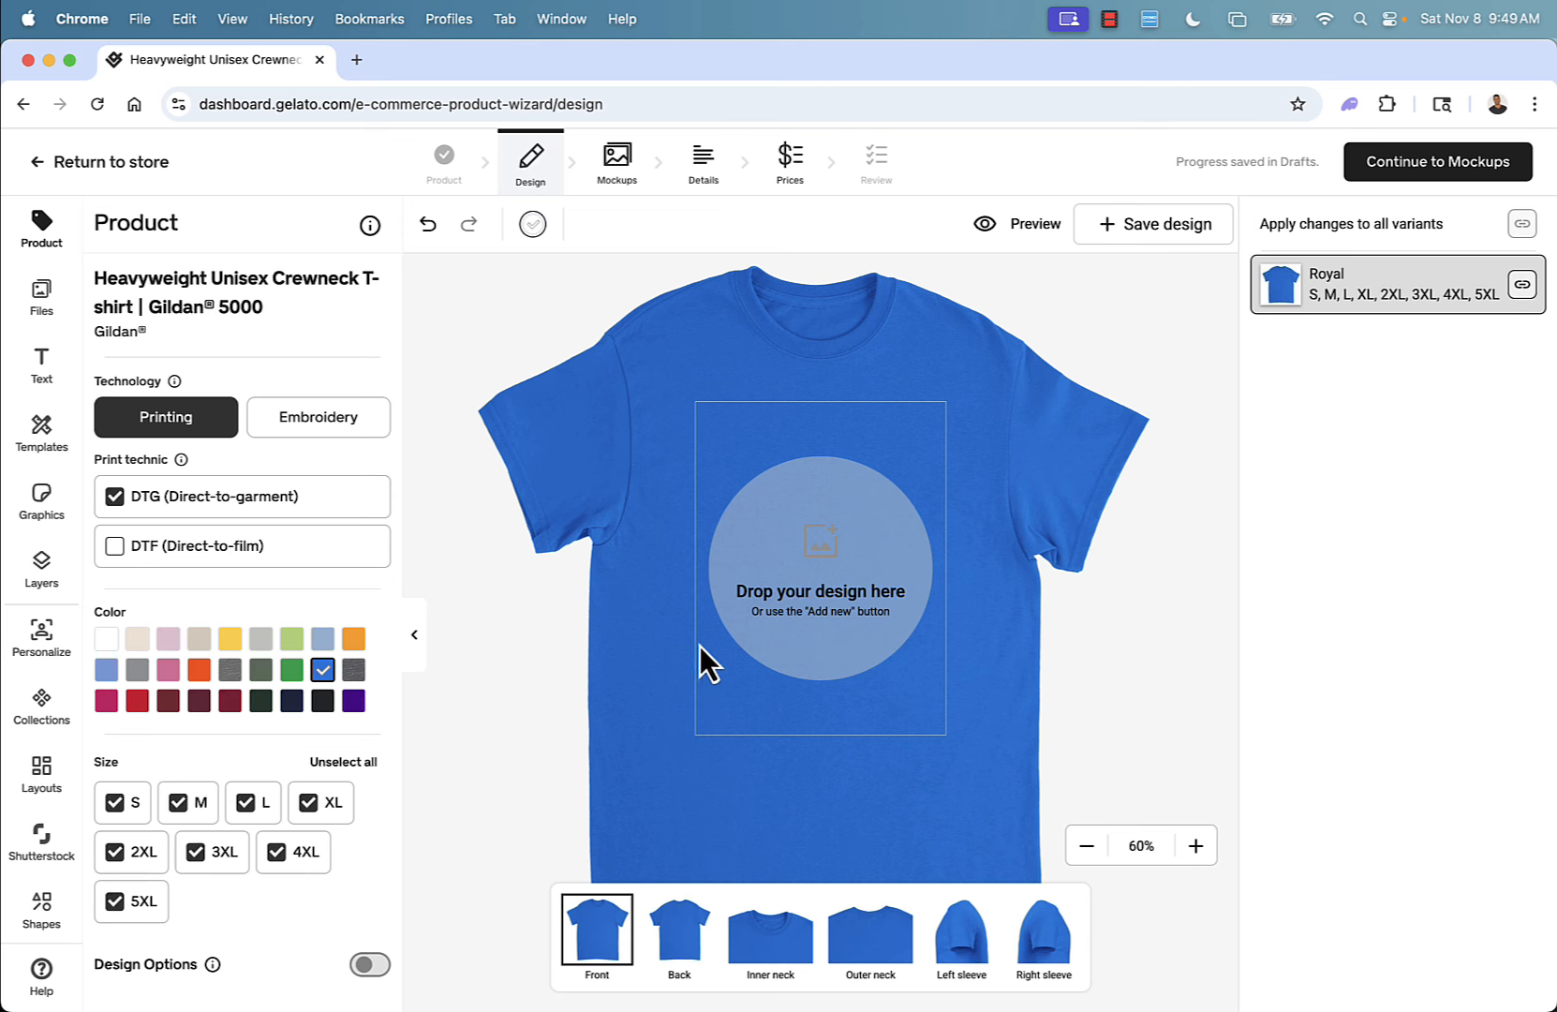
Place the Hocus Pocus graphic from the uploaded files on the shirt front, then delete it again.
{"action": "left_click", "coordinate": [761, 615]}
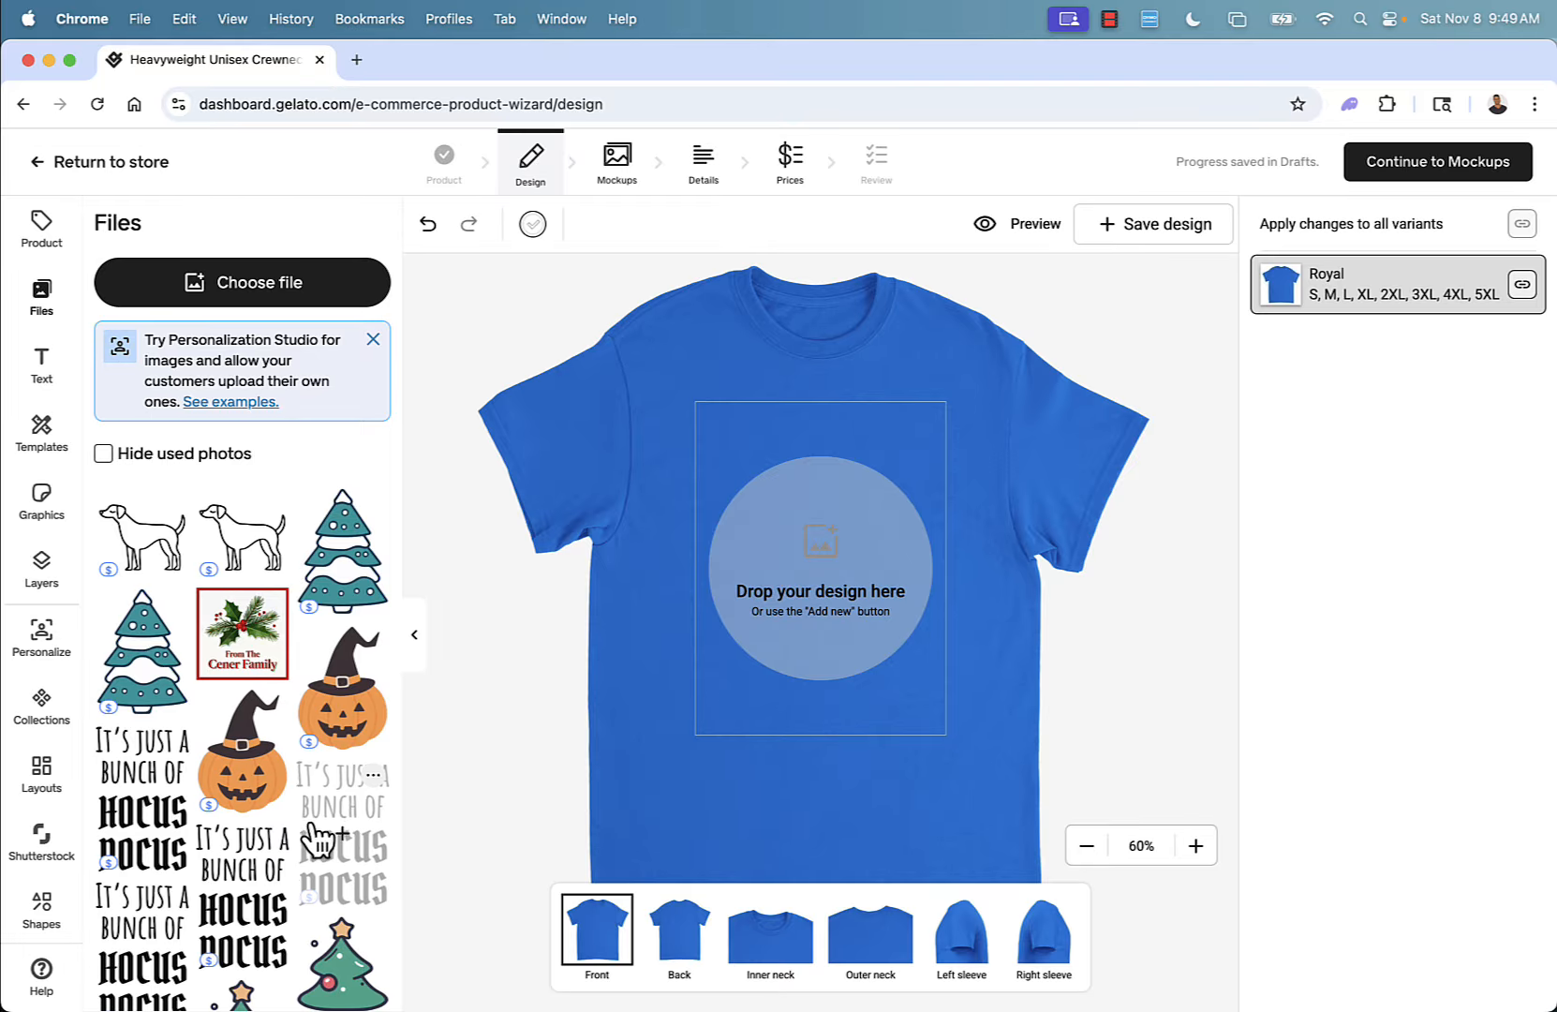
{"action": "left_click_drag", "start_coordinate": [318, 838], "coordinate": [779, 592]}
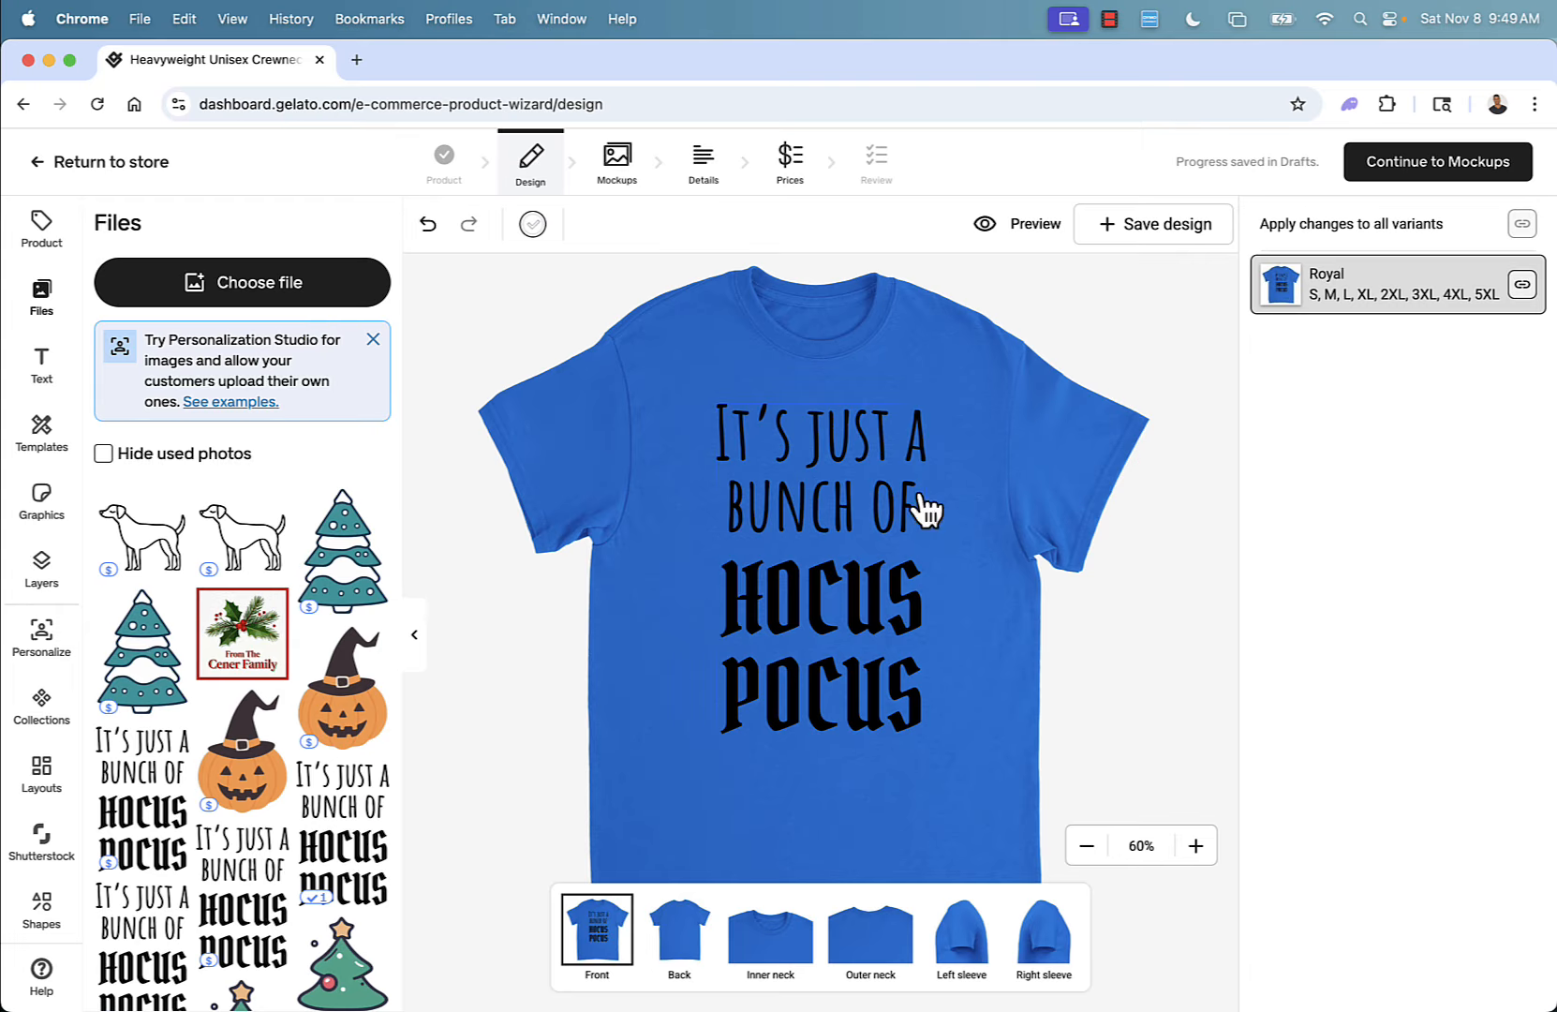
{"action": "left_click", "coordinate": [823, 523]}
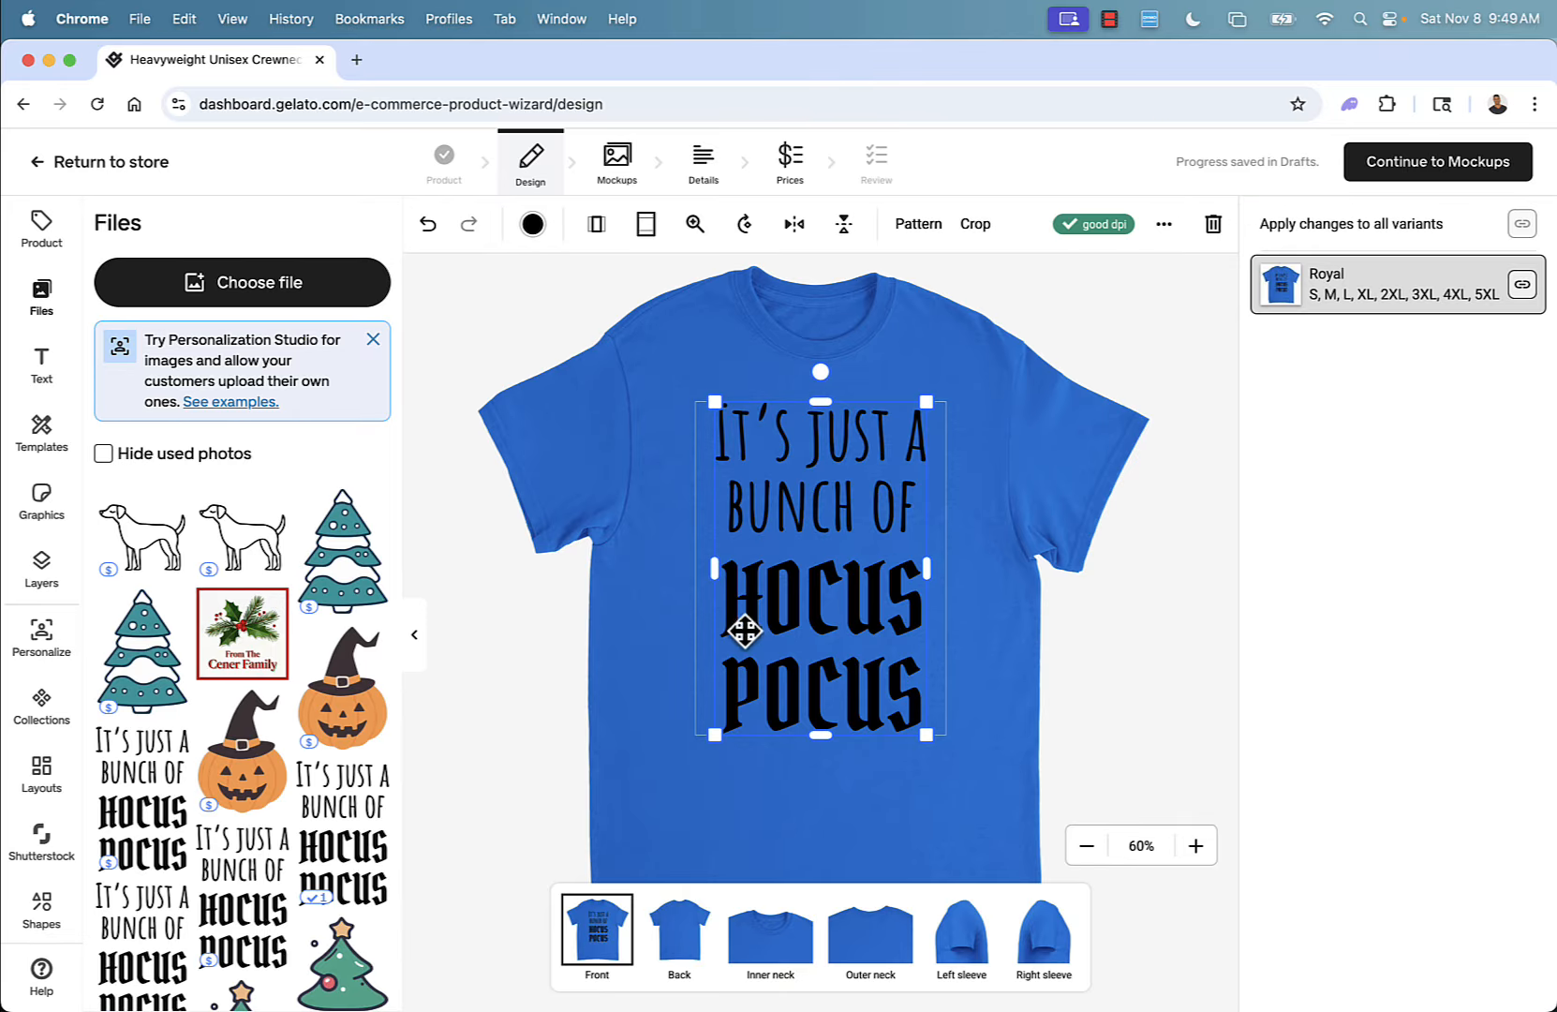
{"action": "key", "text": "BackSpace"}
{"action": "left_click", "coordinate": [506, 653]}
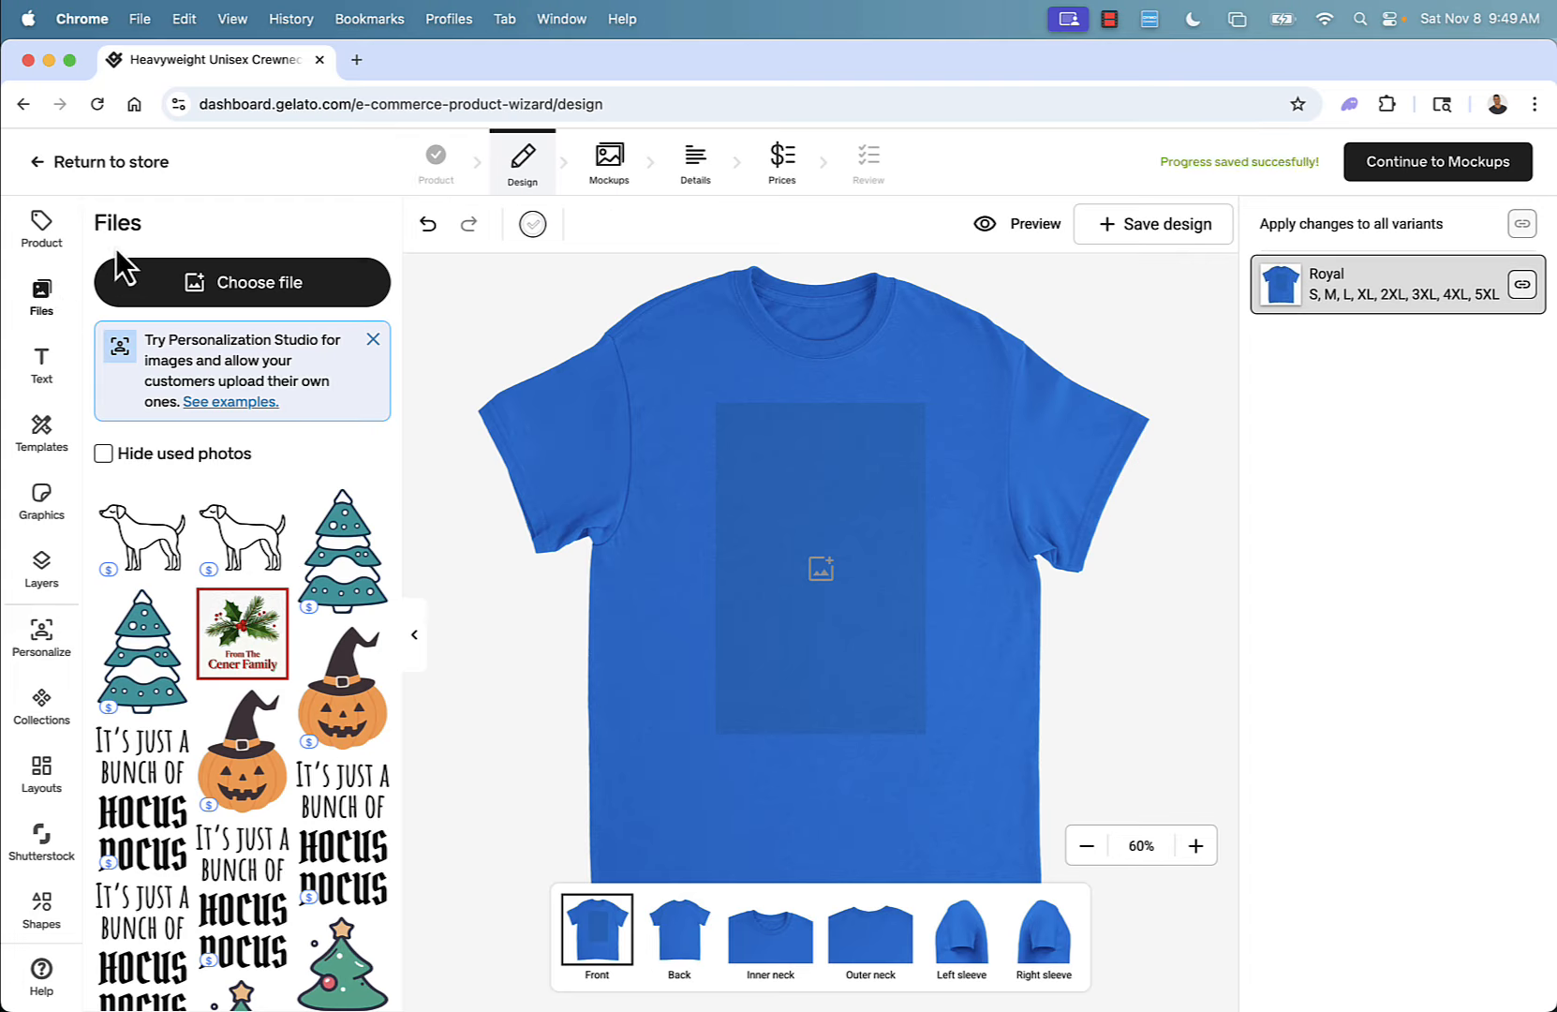
Add a text element with customer personalization allowed and move it up near the top of the print area.
{"action": "left_click", "coordinate": [41, 370]}
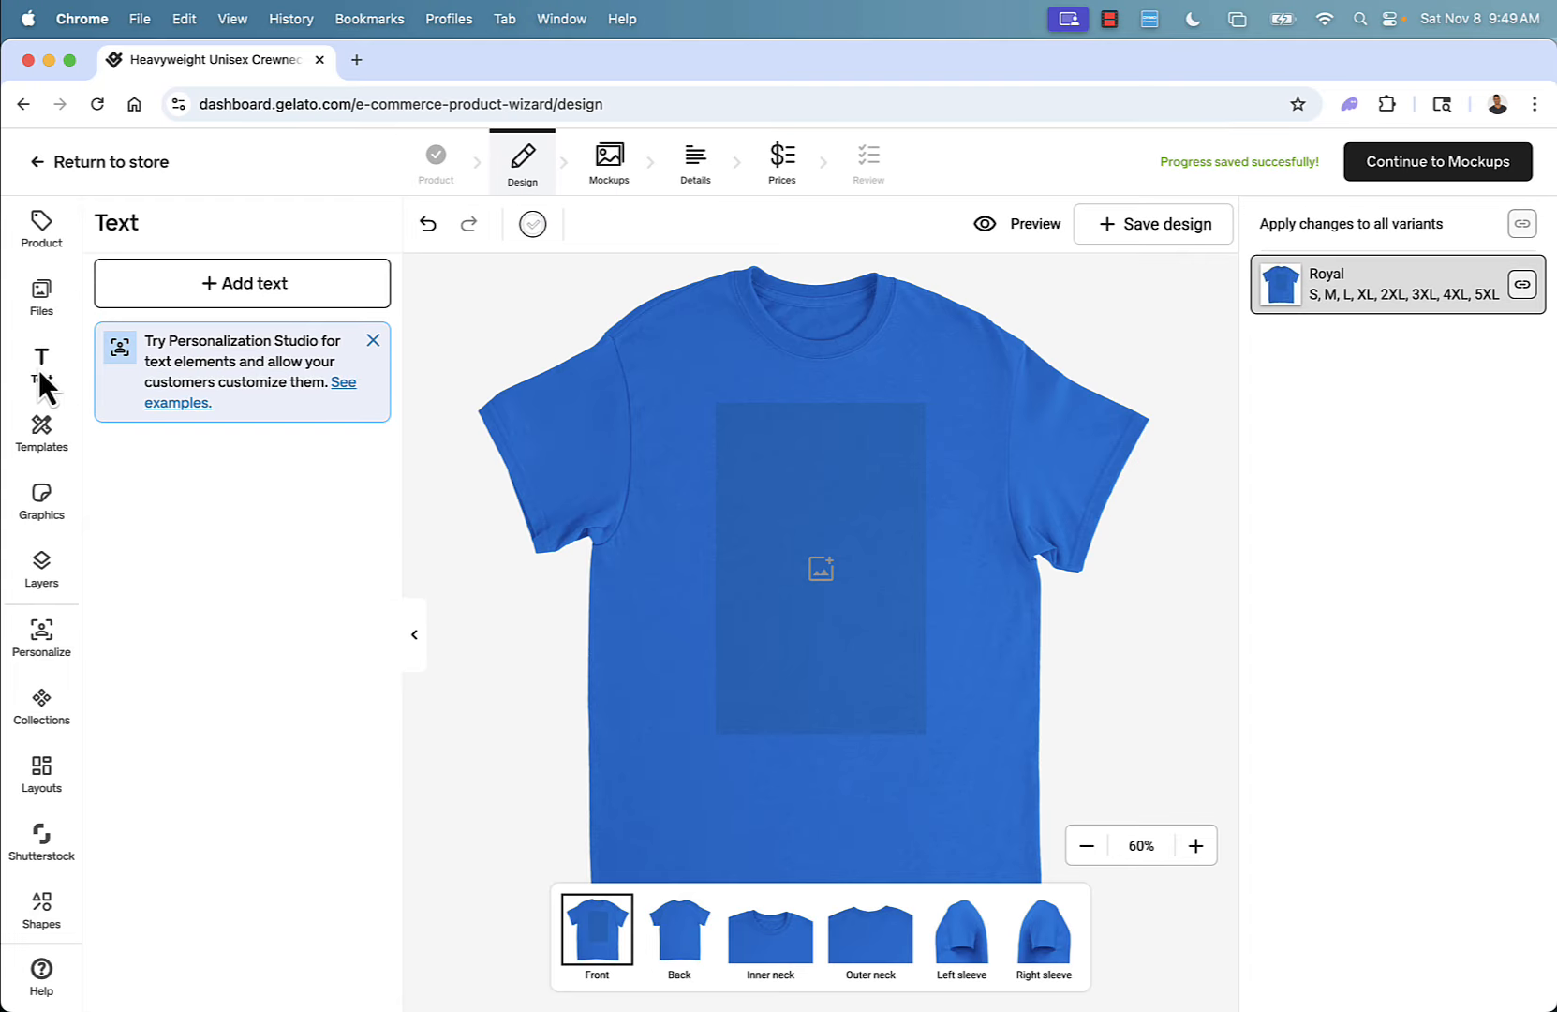
{"action": "left_click", "coordinate": [226, 309]}
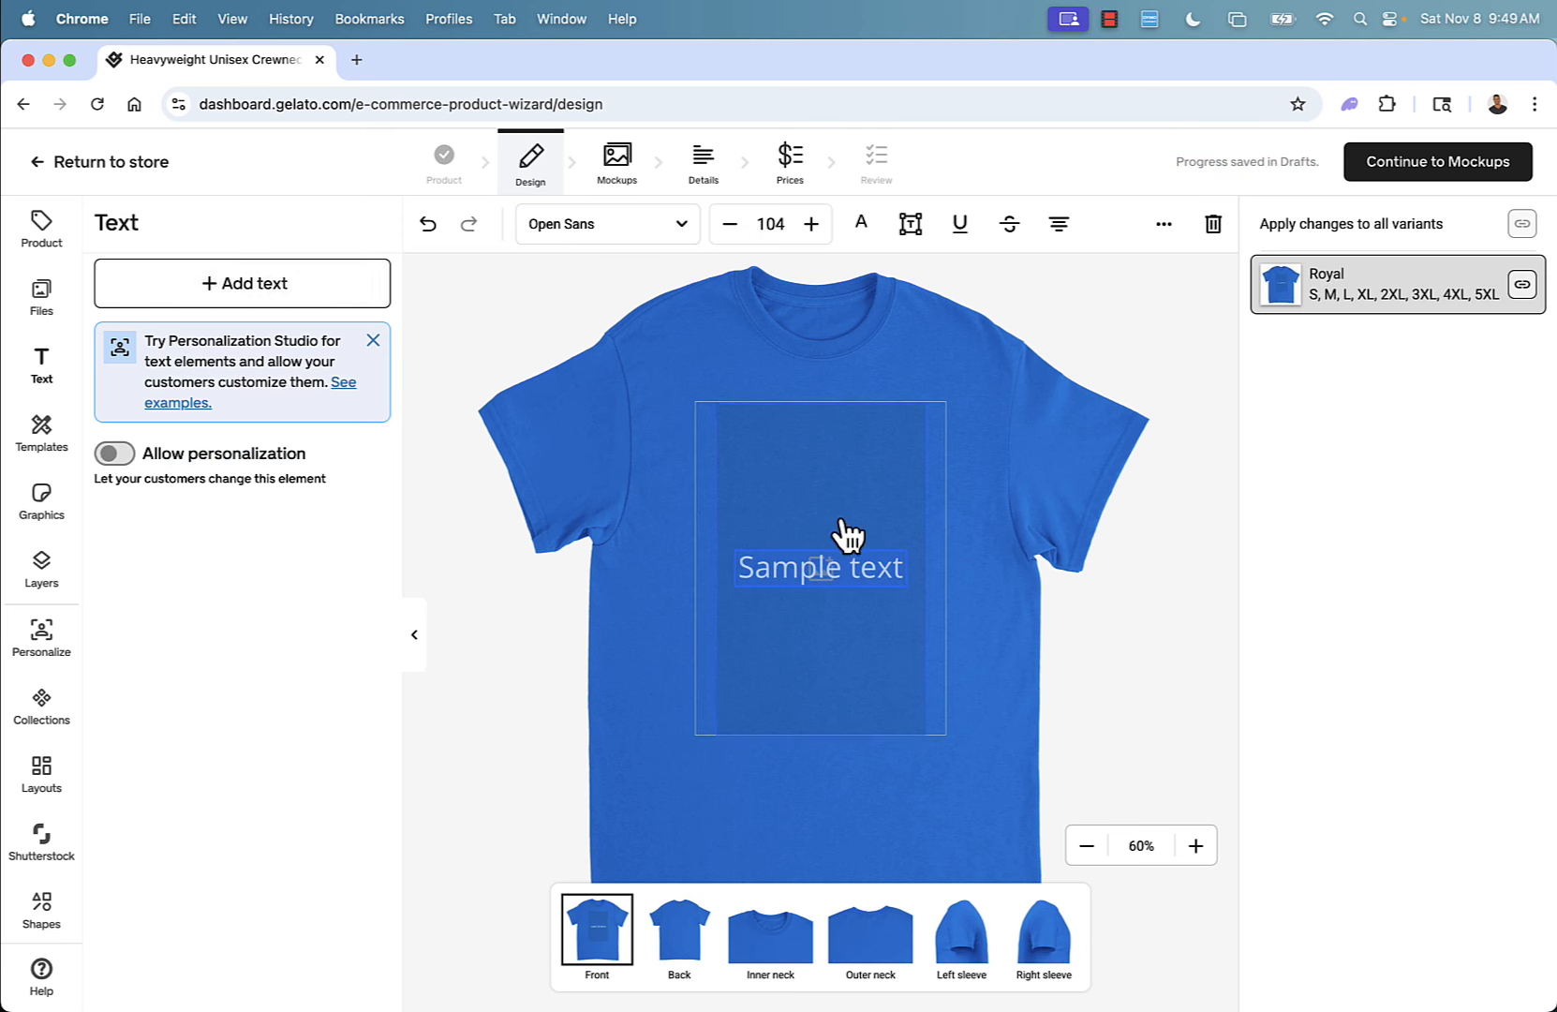
{"action": "left_click", "coordinate": [114, 456]}
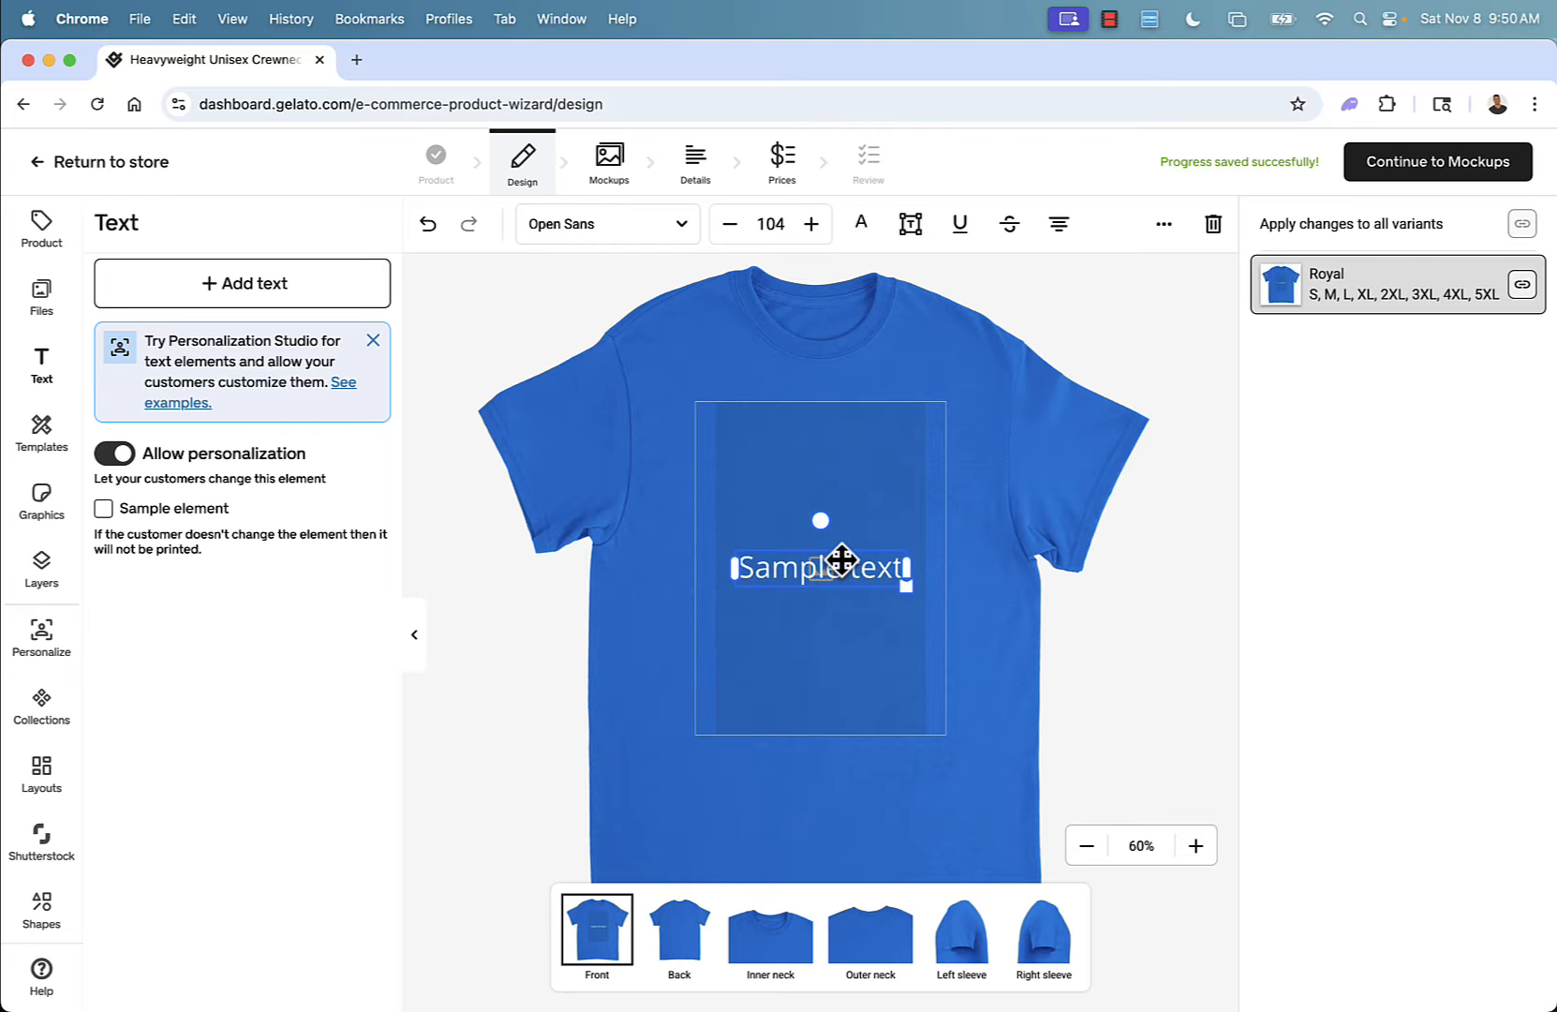
{"action": "left_click_drag", "start_coordinate": [820, 572], "coordinate": [822, 485]}
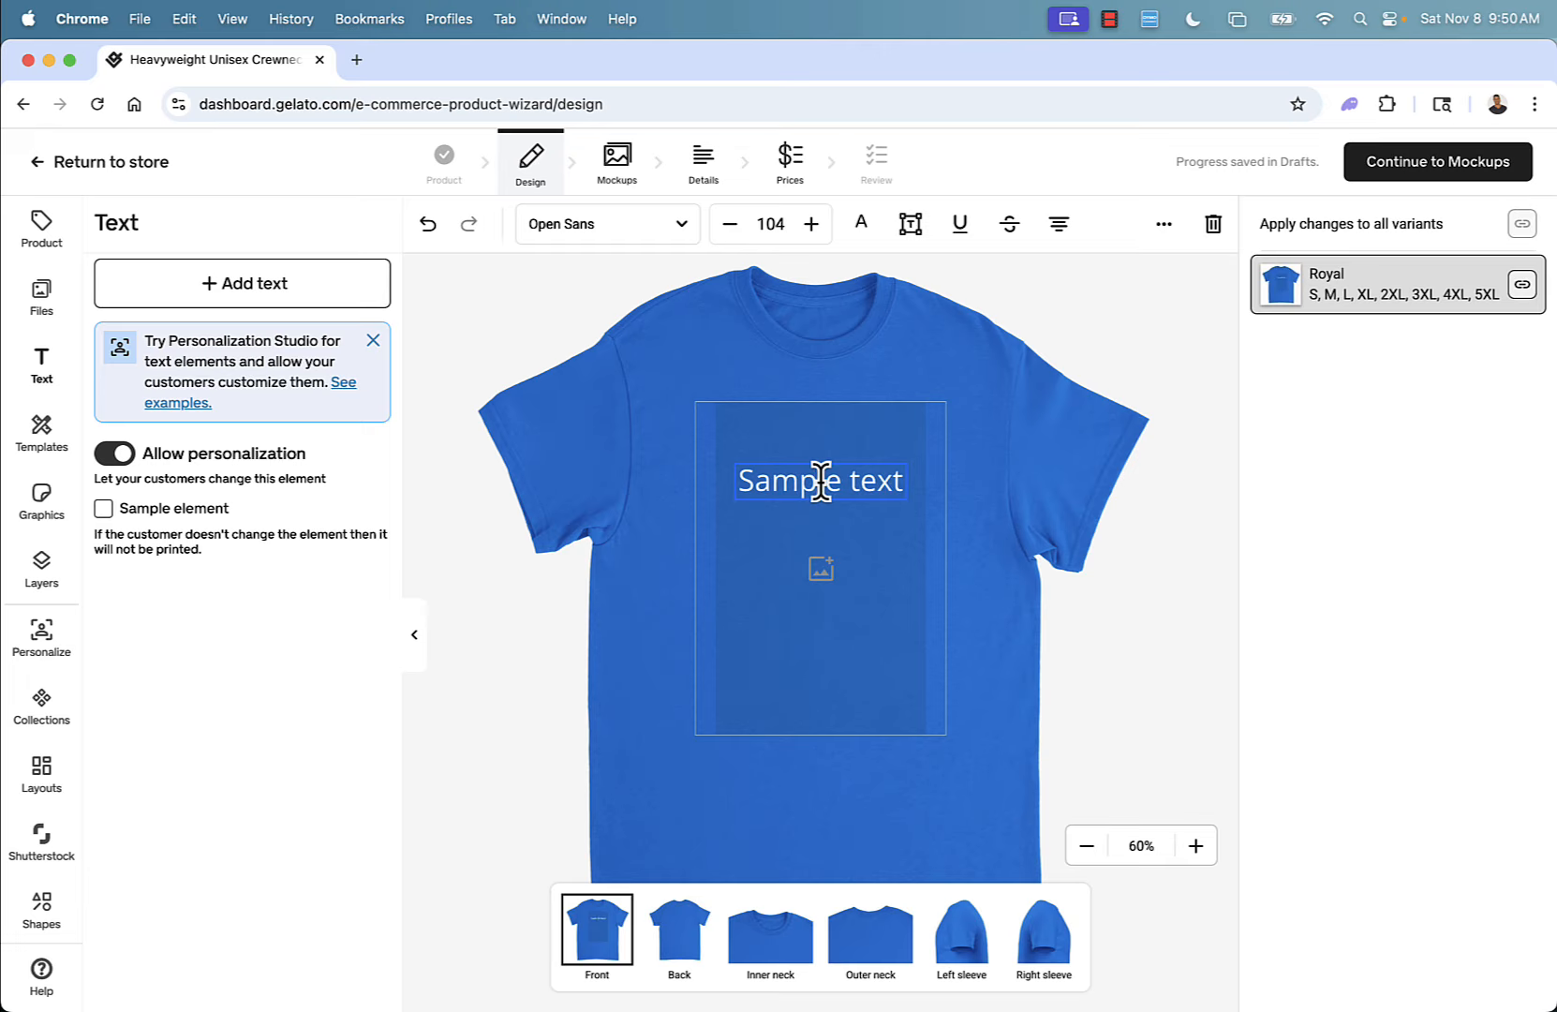
Enter YOUR NAME as the text and switch customer personalization off again.
{"action": "double_click", "coordinate": [822, 480]}
{"action": "type", "text": "YOUR NAME"}
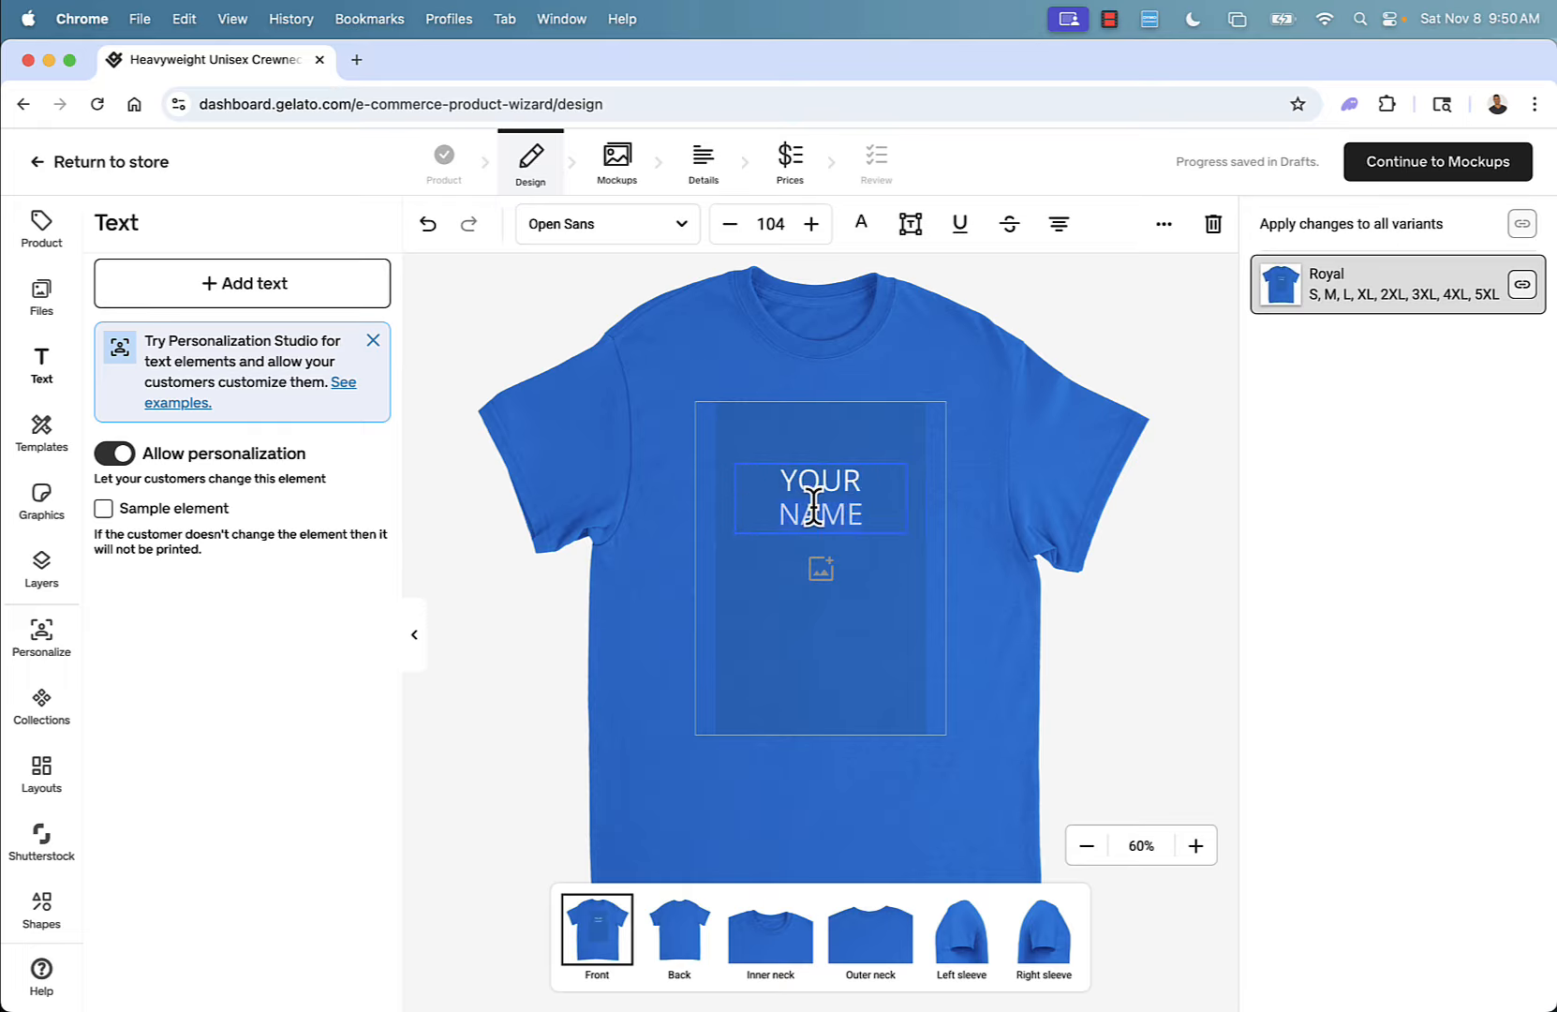
{"action": "left_click", "coordinate": [114, 454]}
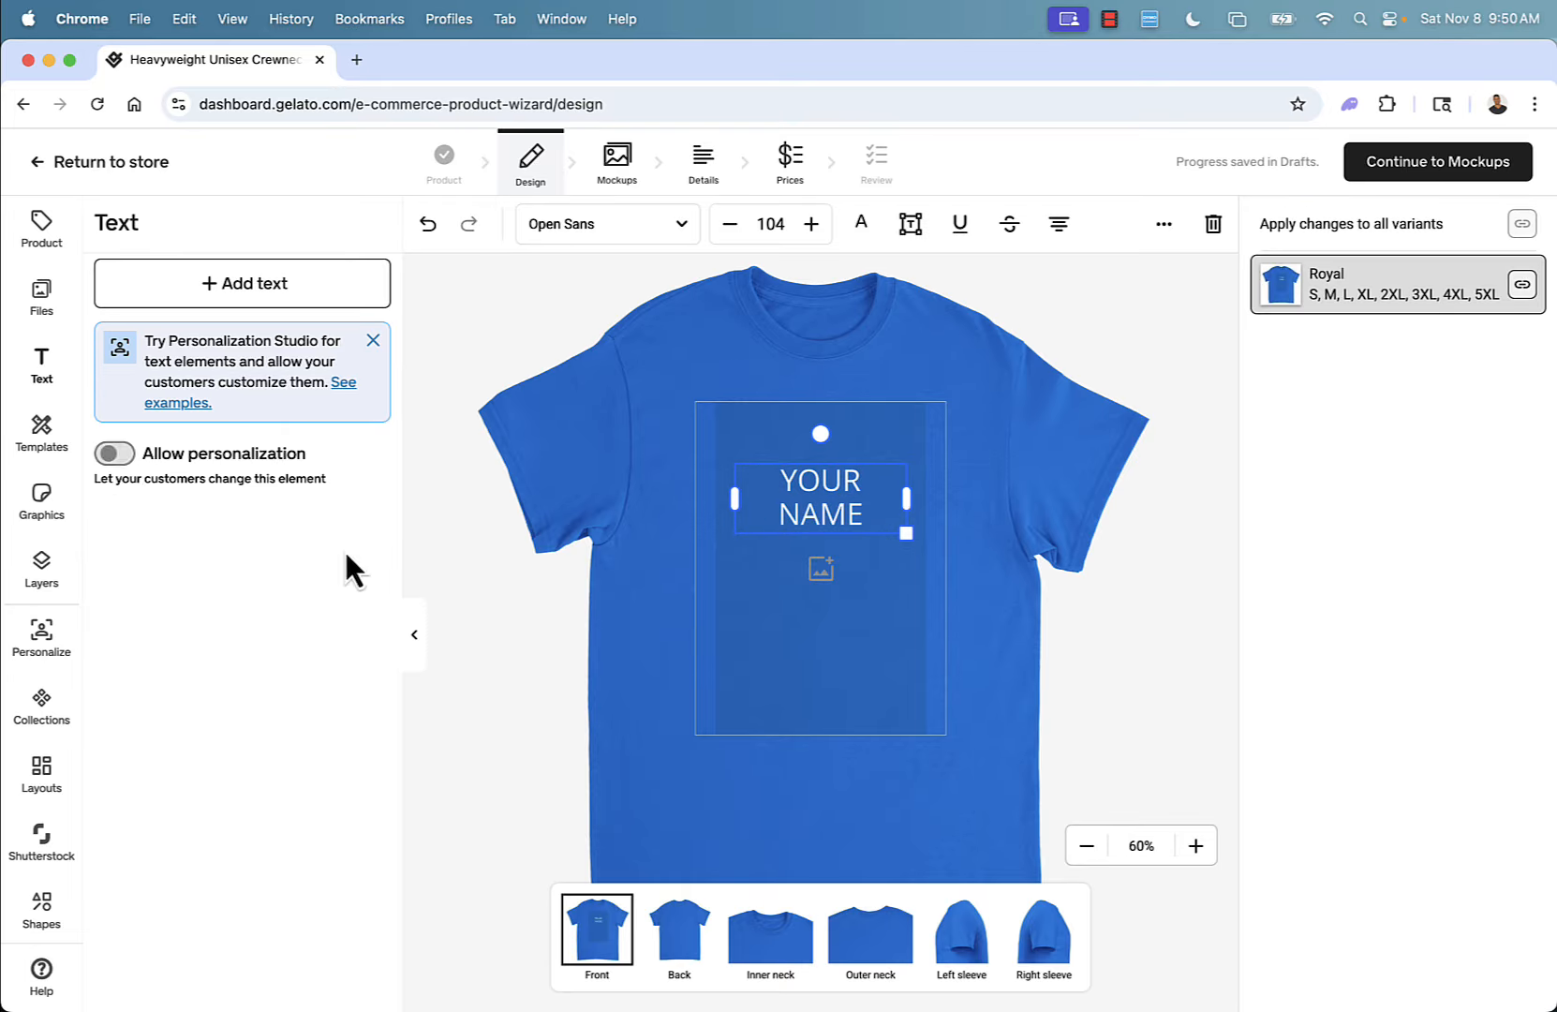
Replace the text with MERRY CHRISTMAS.
{"action": "left_click", "coordinate": [827, 498]}
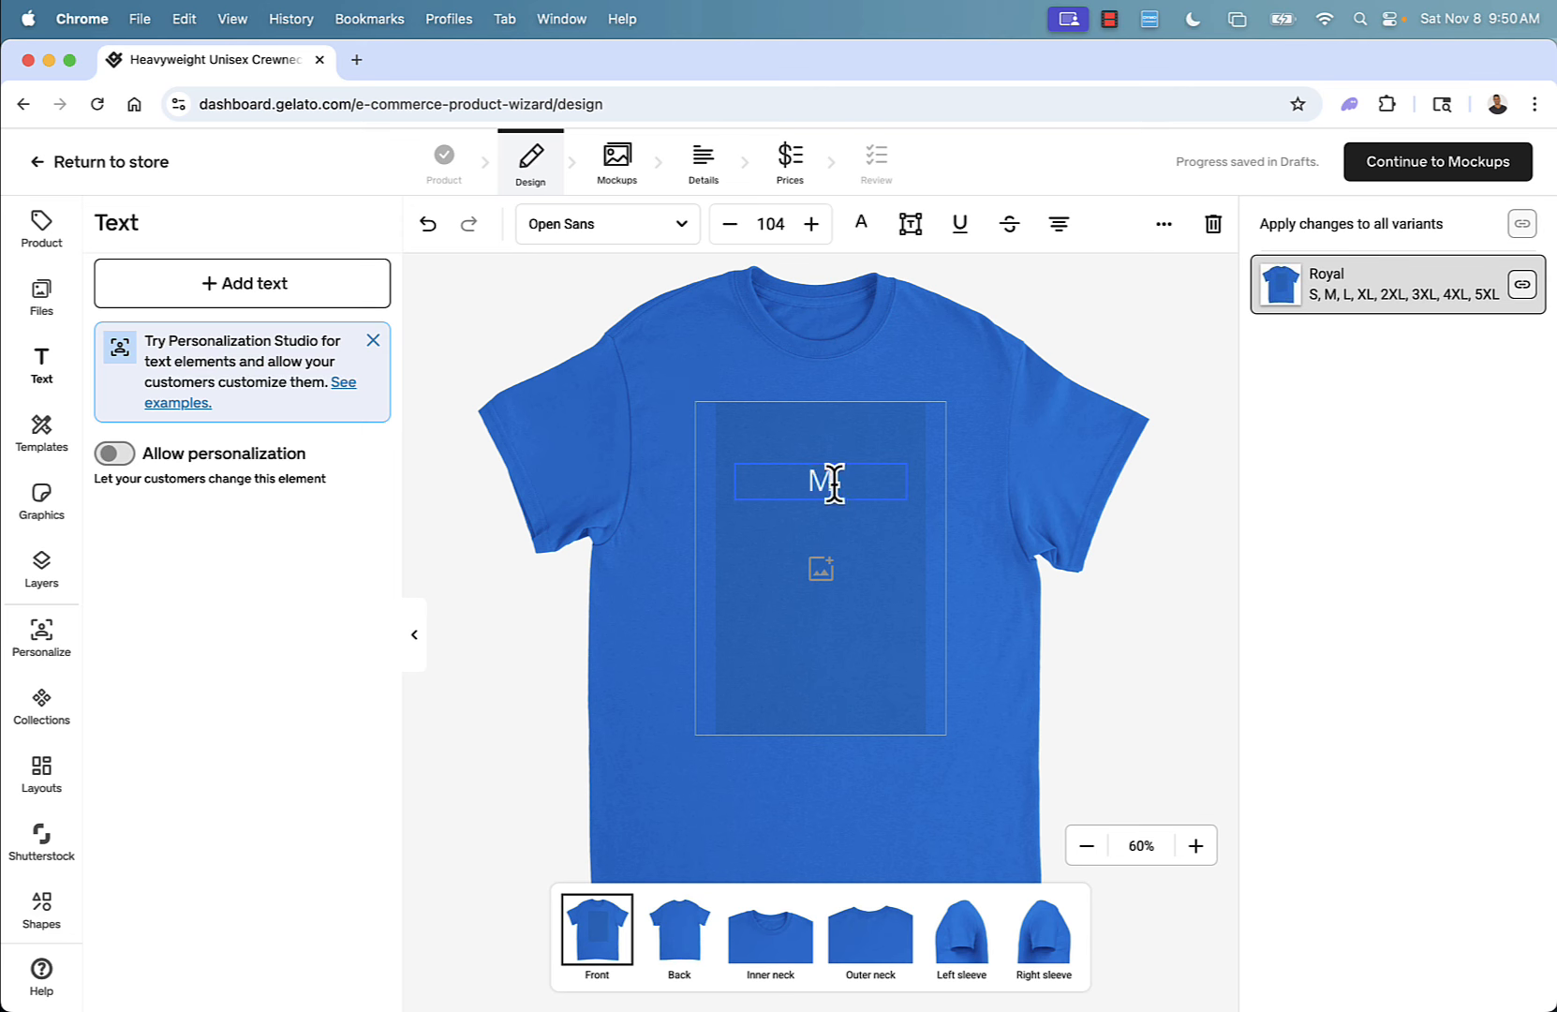
{"action": "type", "text": "ERRY CHRIS"}
{"action": "key", "text": "BackSpace"}
{"action": "key", "text": "BackSpace"}
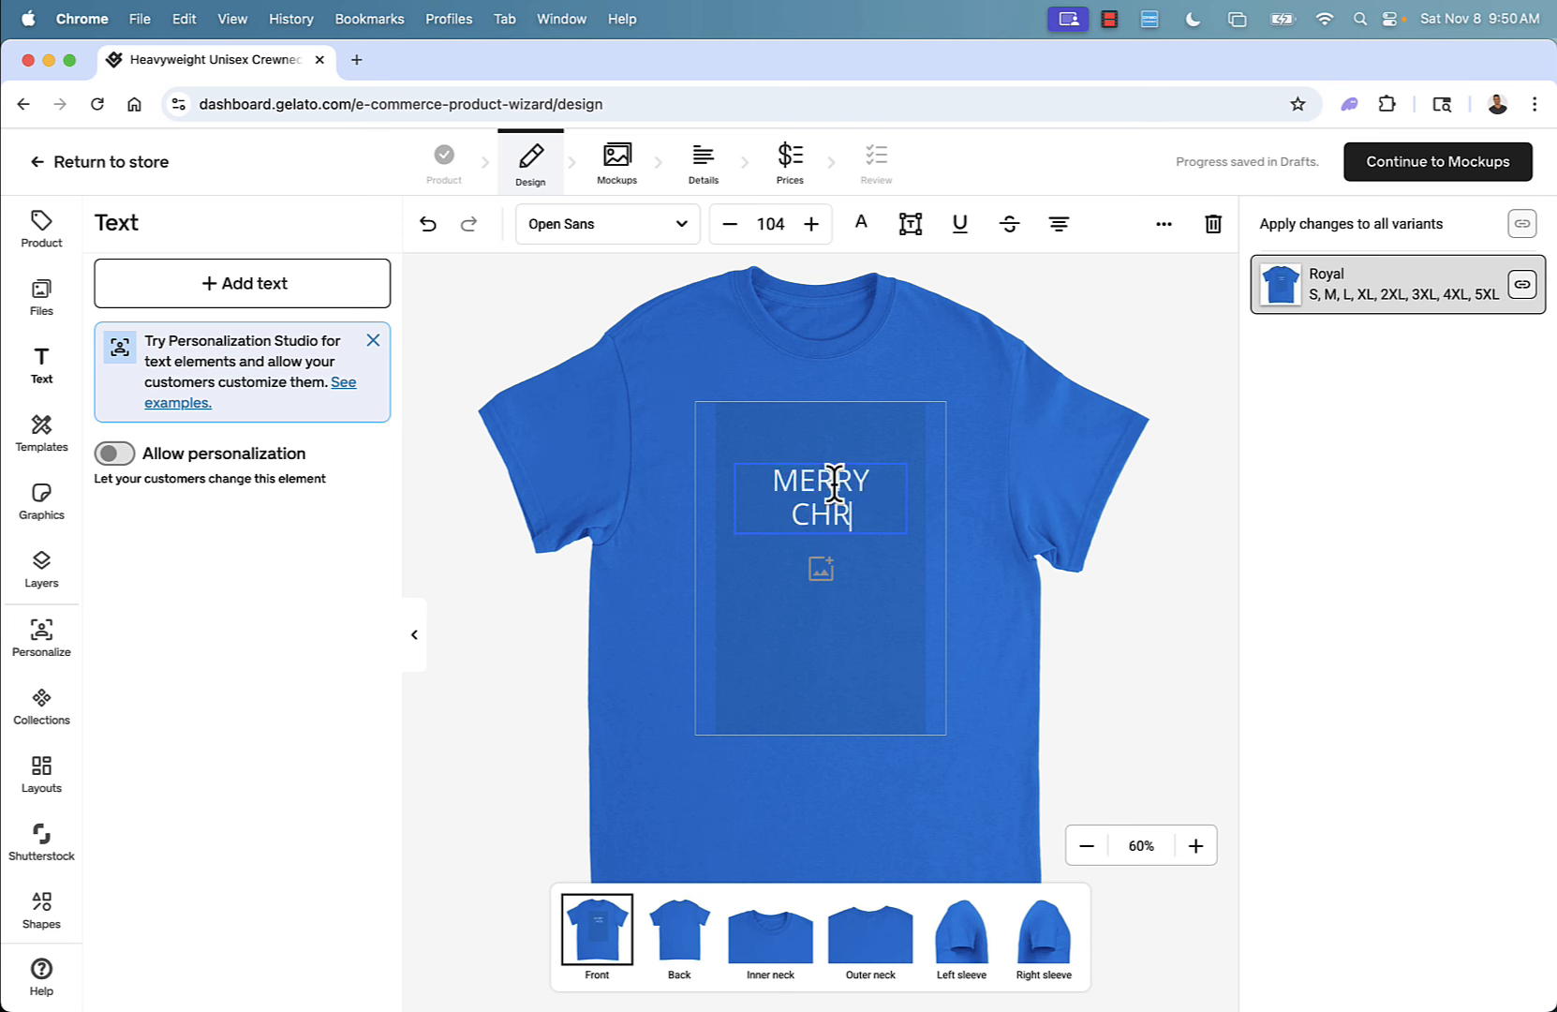
{"action": "type", "text": "ISTMAS"}
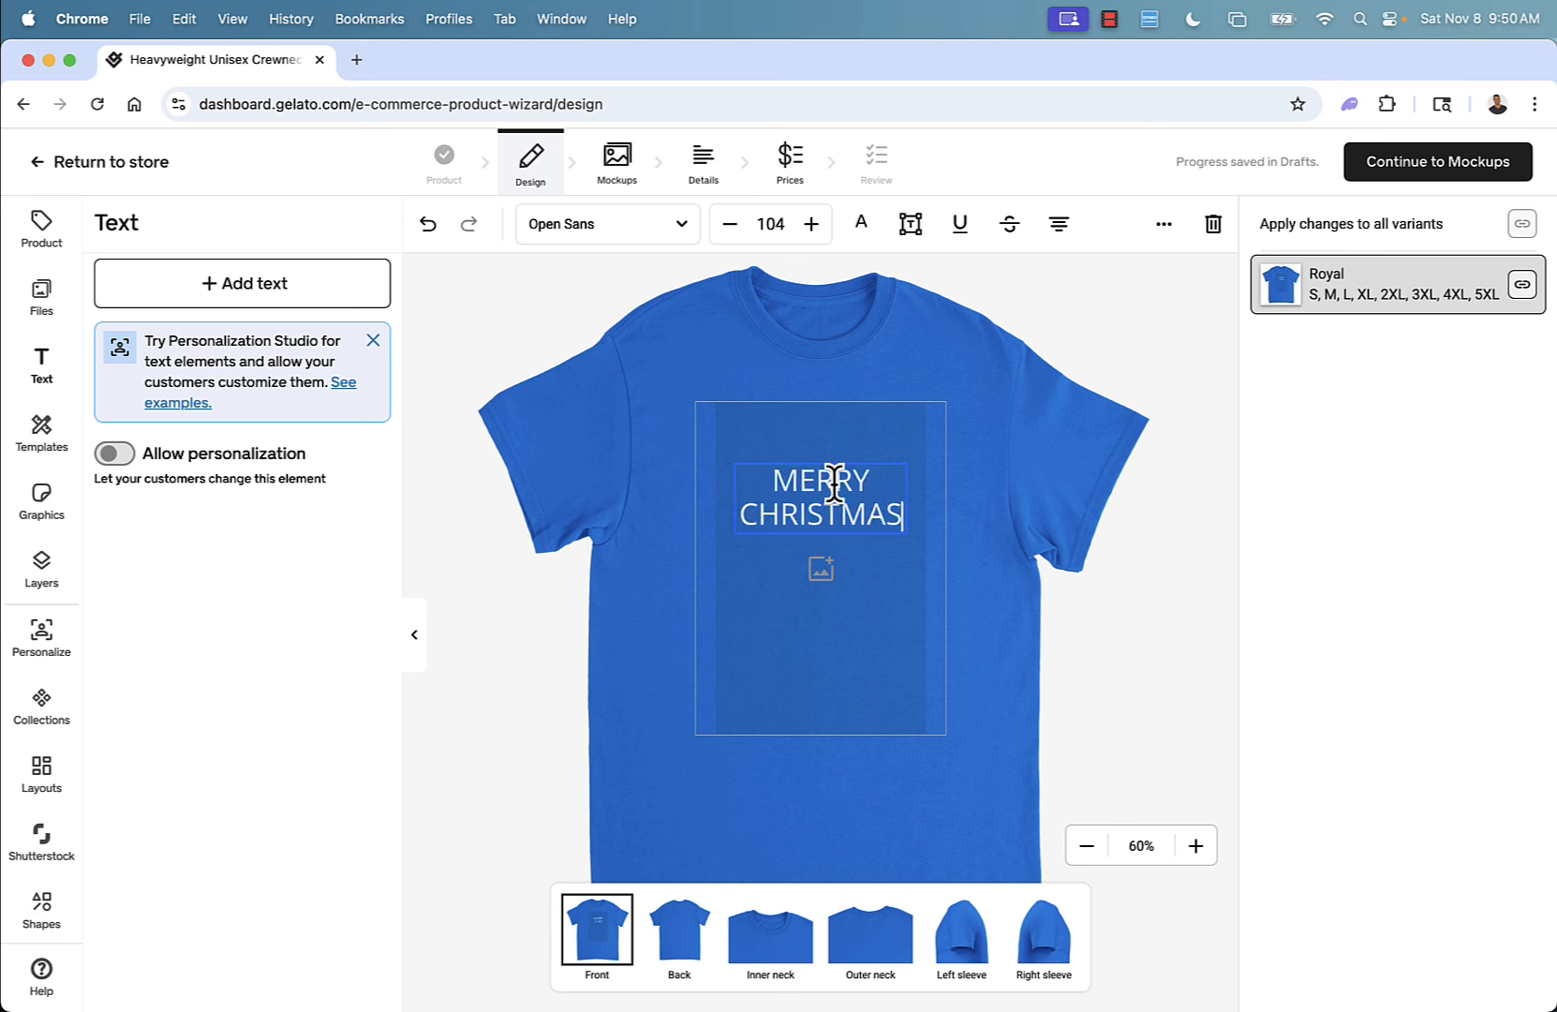
Change the text's font to Crimson Text Italic.
{"action": "left_click", "coordinate": [663, 232]}
{"action": "scroll", "coordinate": [314, 545], "scroll_direction": "down", "scroll_amount": 7}
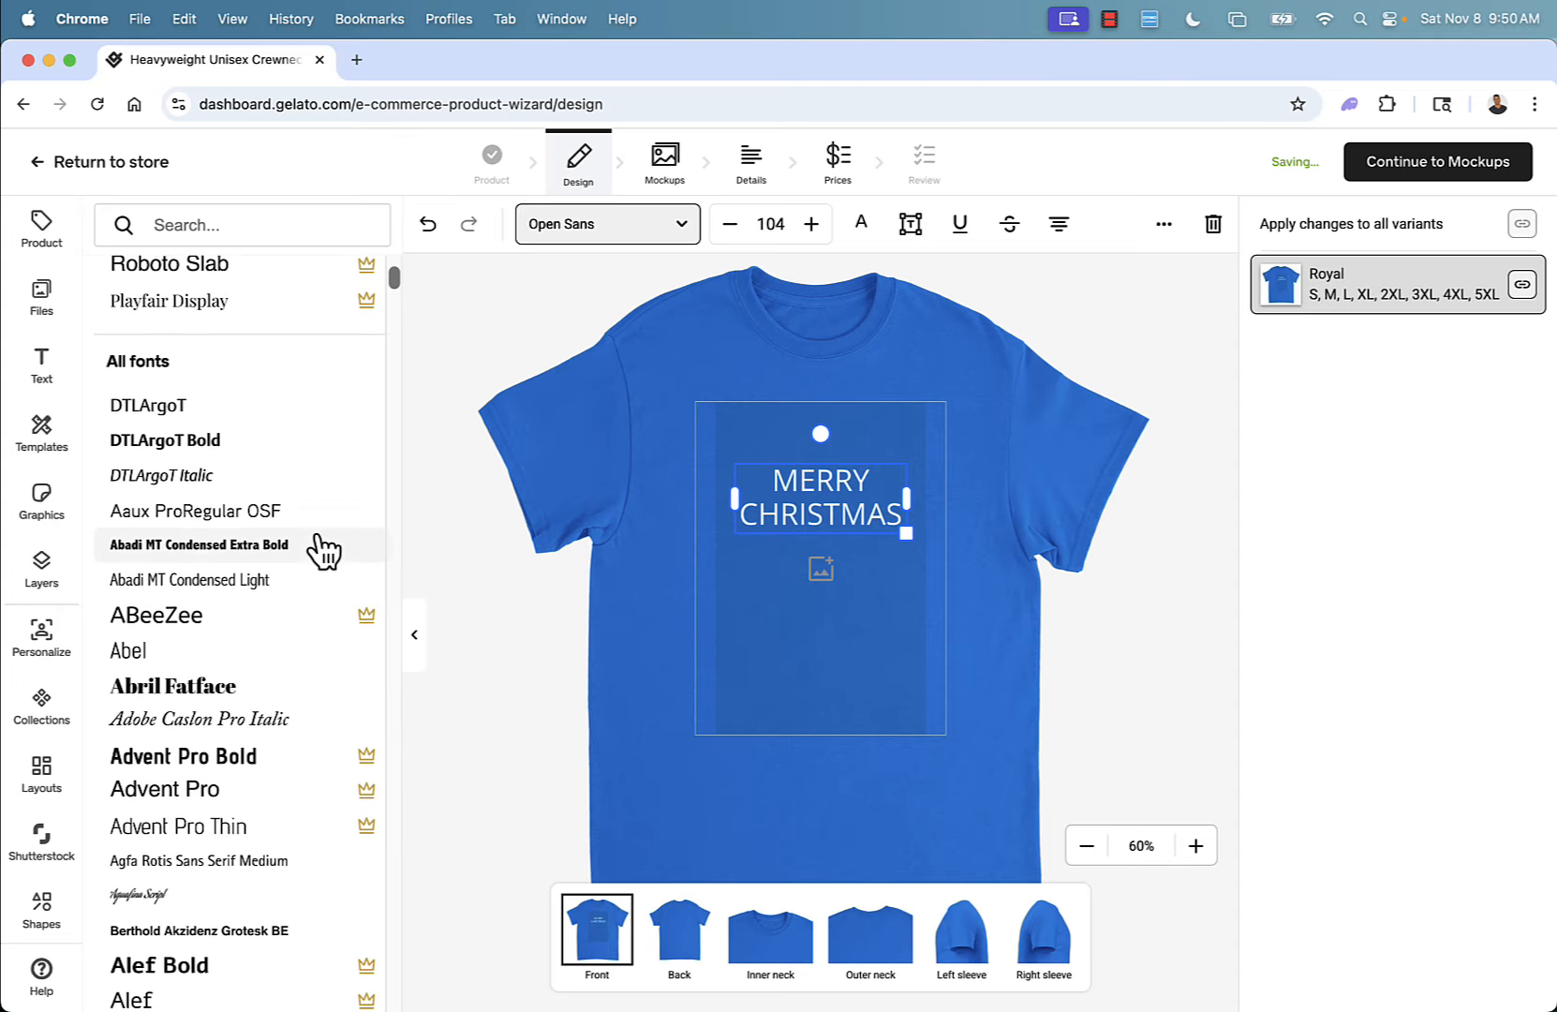
{"action": "scroll", "coordinate": [323, 551], "scroll_direction": "down", "scroll_amount": 15}
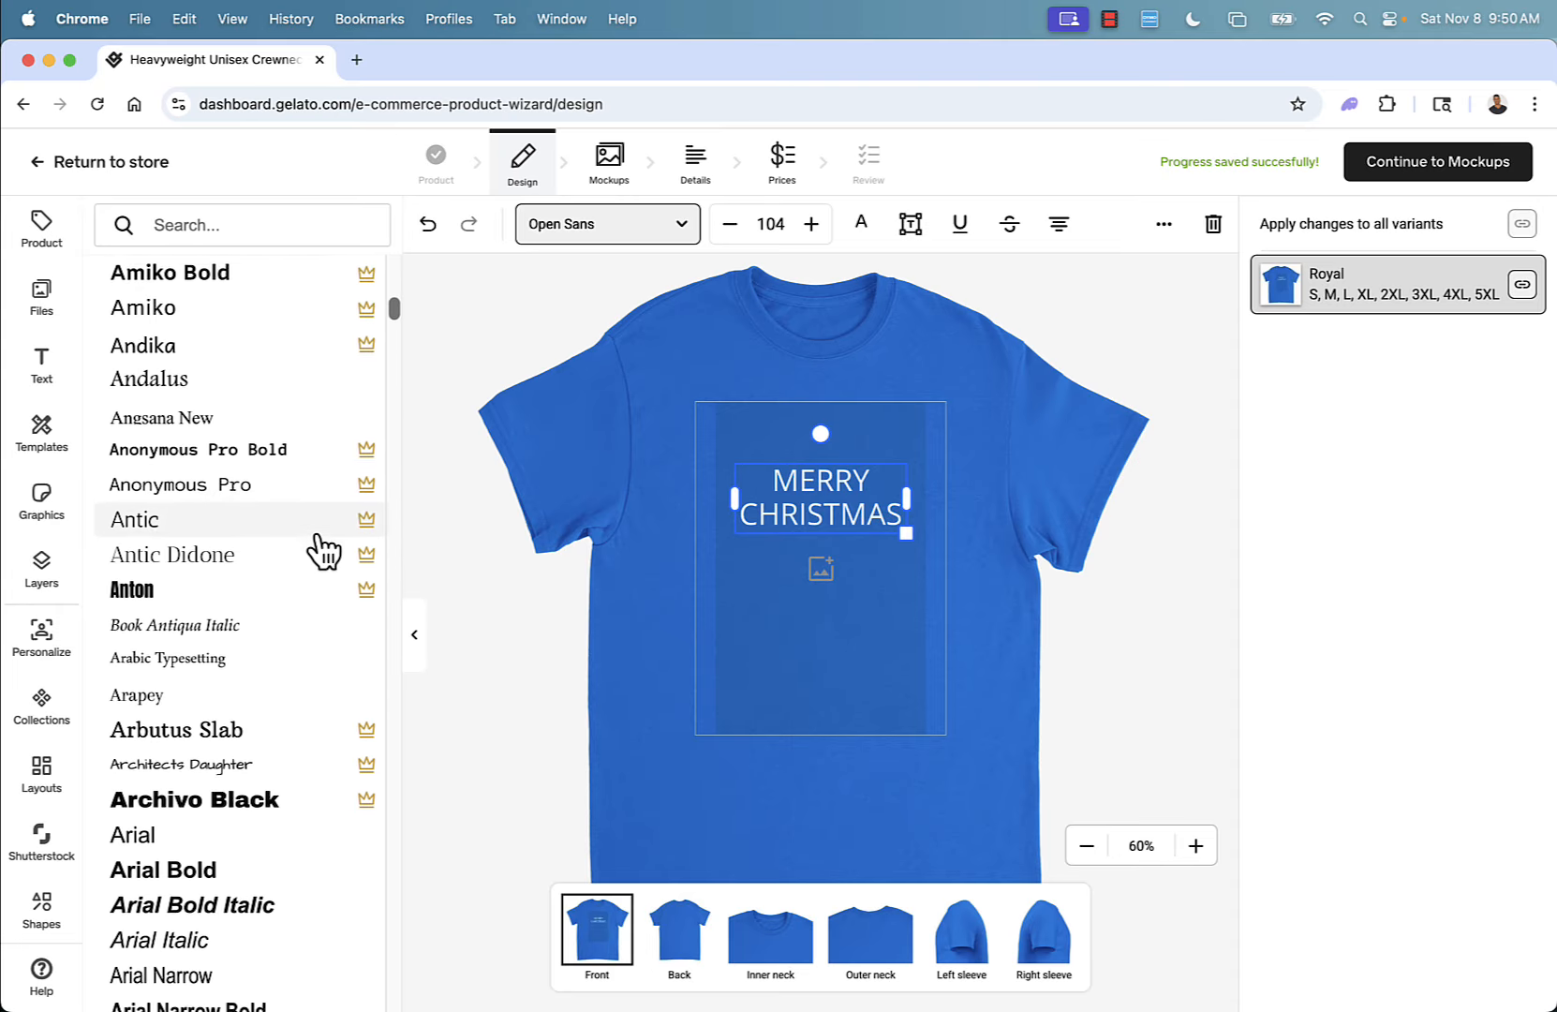
{"action": "scroll", "coordinate": [324, 551], "scroll_direction": "down", "scroll_amount": 15}
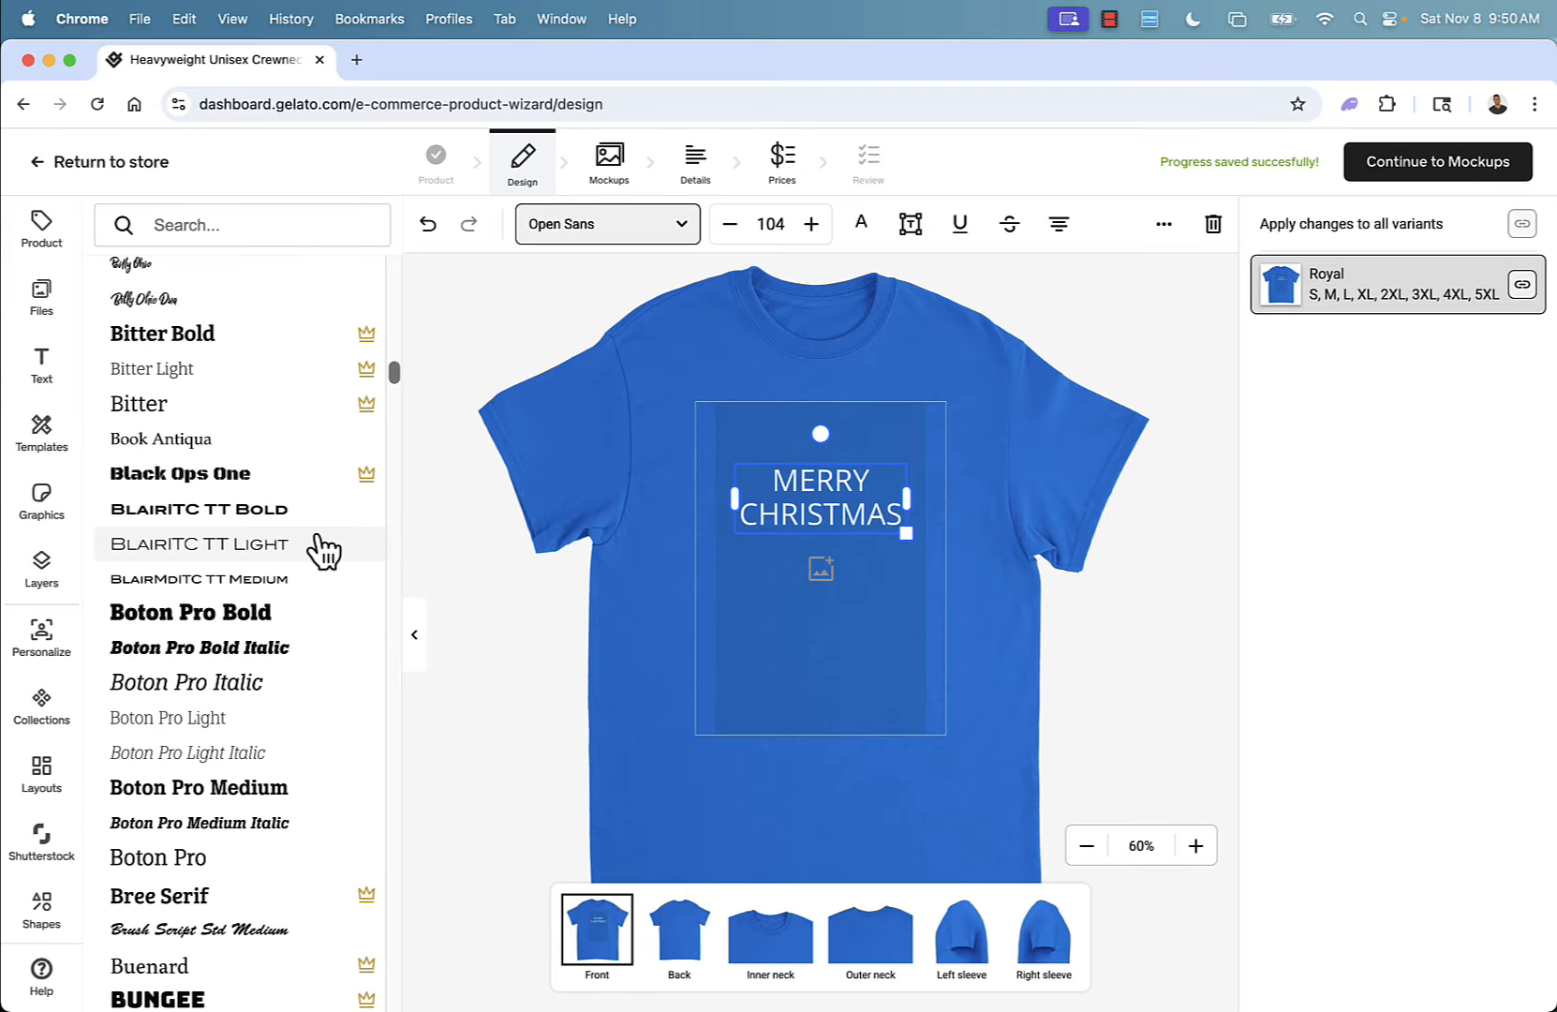
{"action": "scroll", "coordinate": [323, 551], "scroll_direction": "down", "scroll_amount": 15}
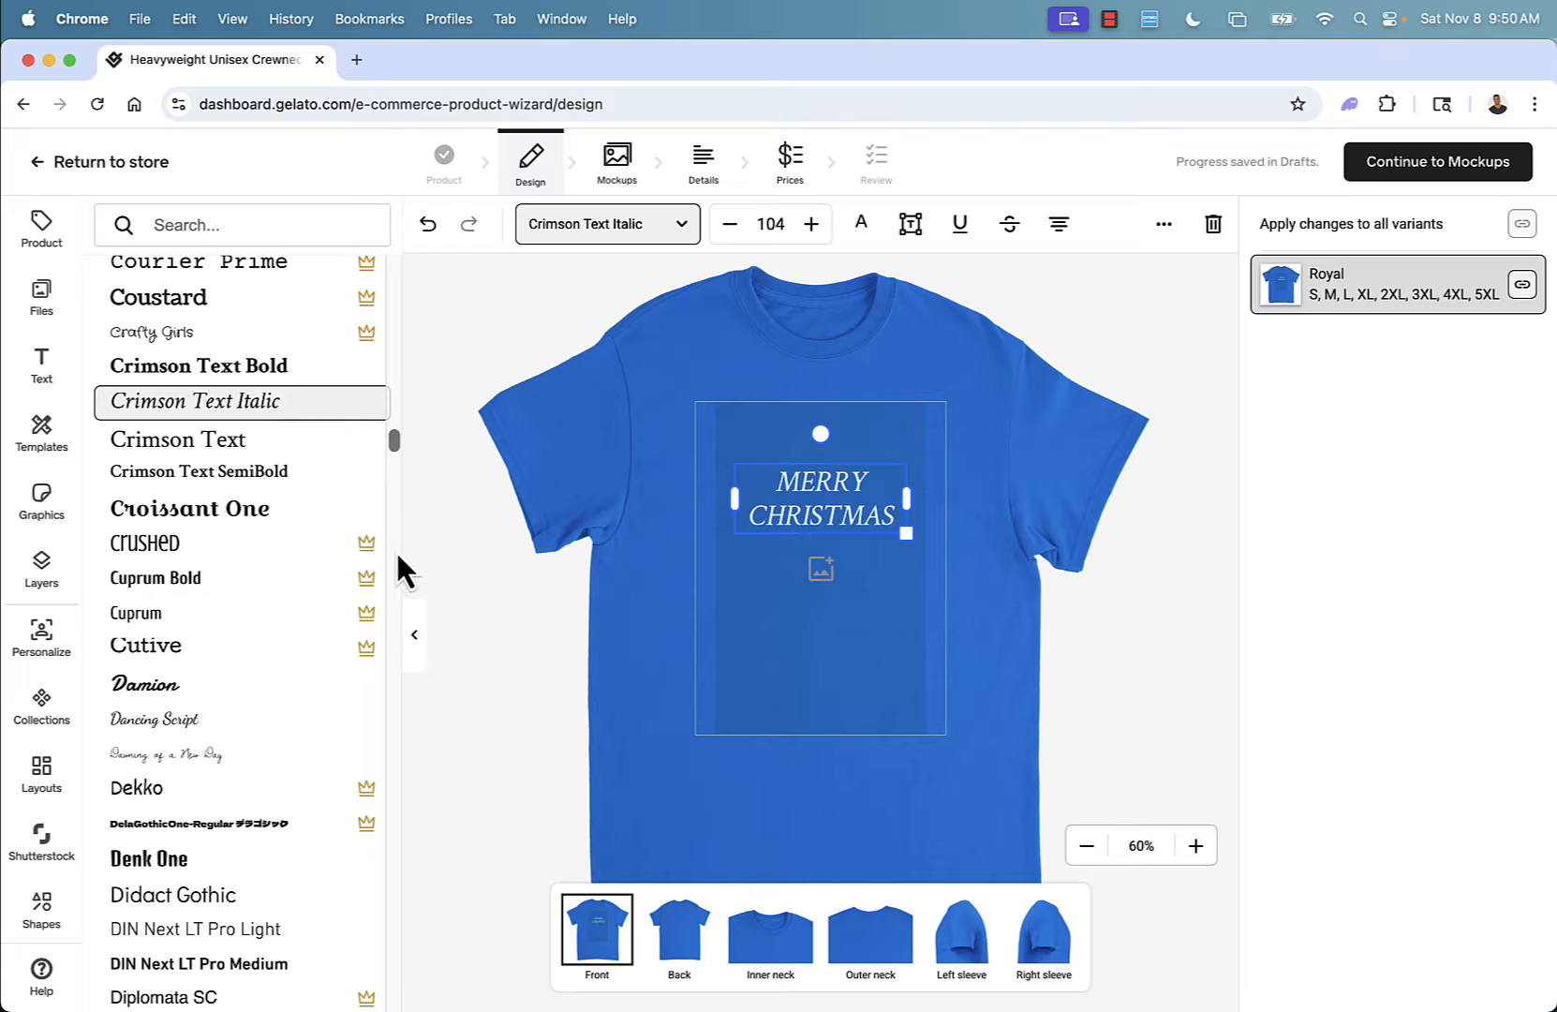
Increase the font size to 111 and colour the text red (#EB3223).
{"action": "left_click", "coordinate": [812, 232]}
{"action": "left_click", "coordinate": [812, 232]}
{"action": "left_click", "coordinate": [811, 225]}
{"action": "left_click", "coordinate": [812, 225]}
{"action": "left_click", "coordinate": [811, 225]}
{"action": "left_click", "coordinate": [811, 225]}
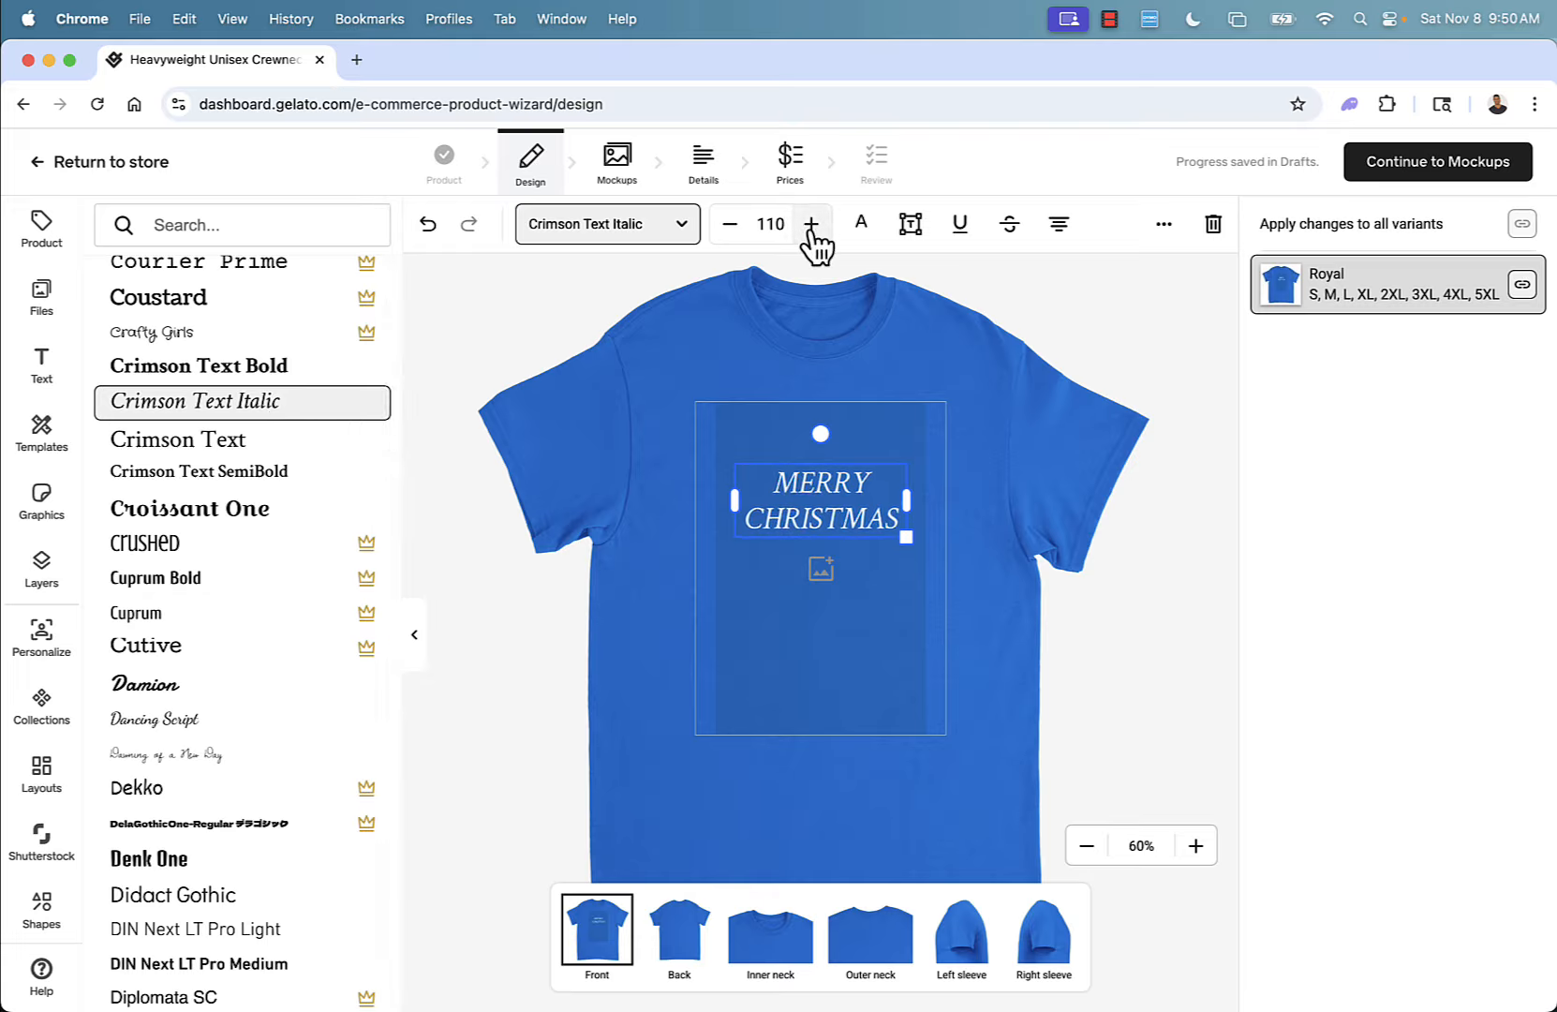
{"action": "left_click", "coordinate": [811, 225]}
{"action": "left_click", "coordinate": [862, 225]}
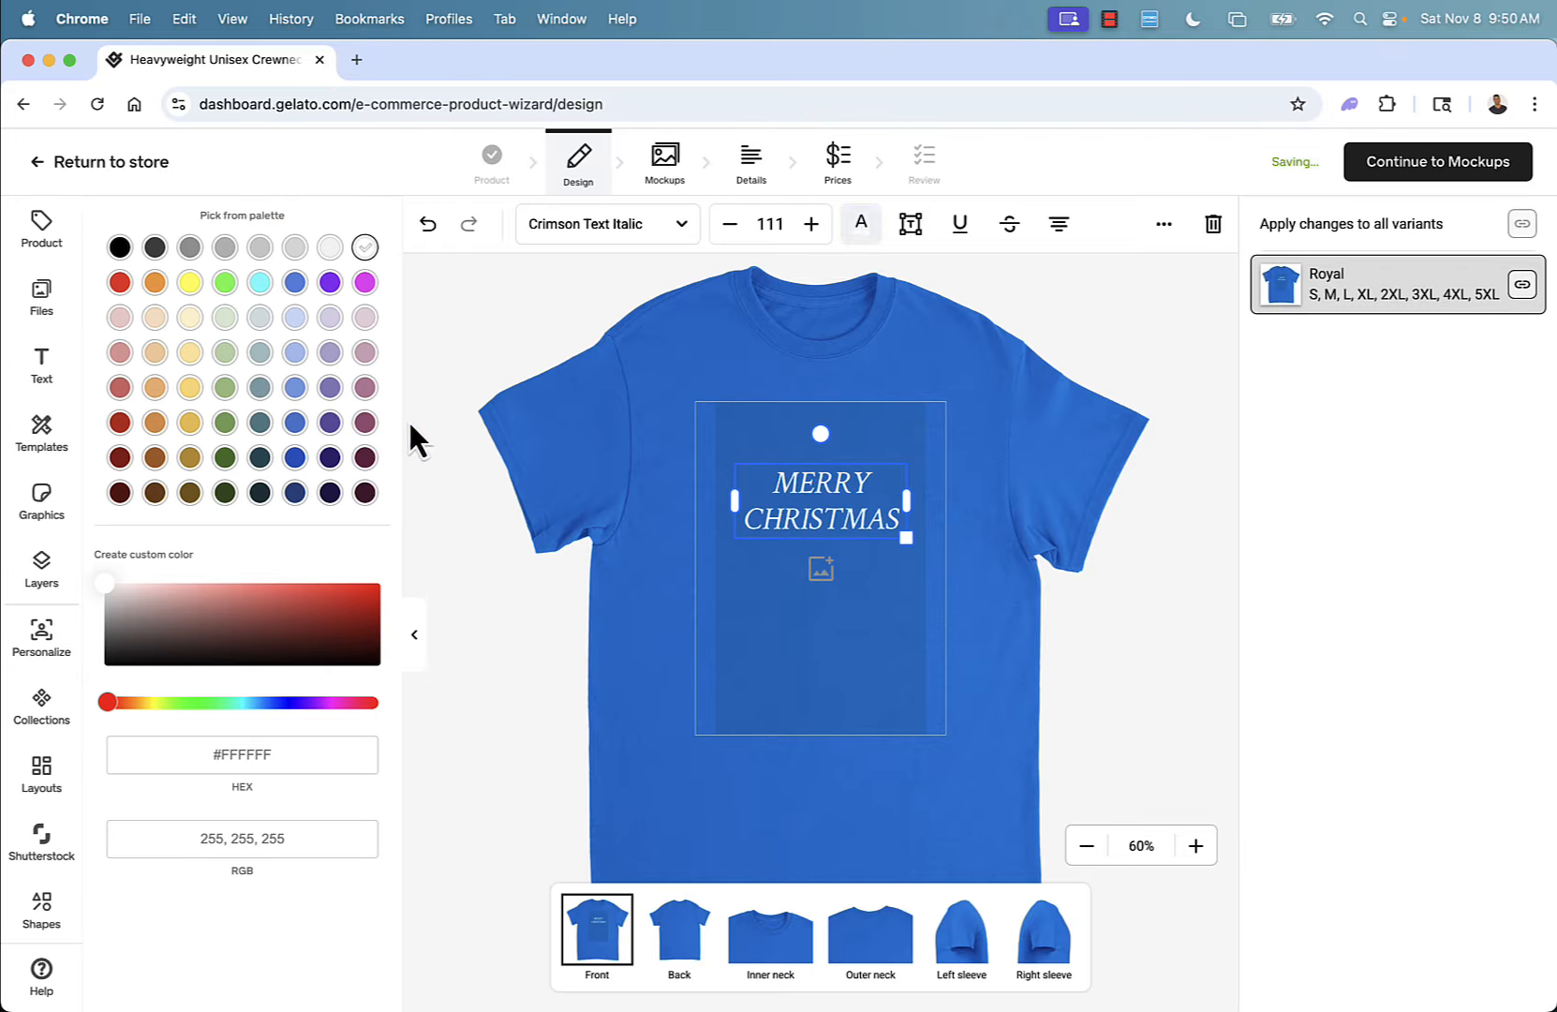
{"action": "left_click", "coordinate": [119, 283]}
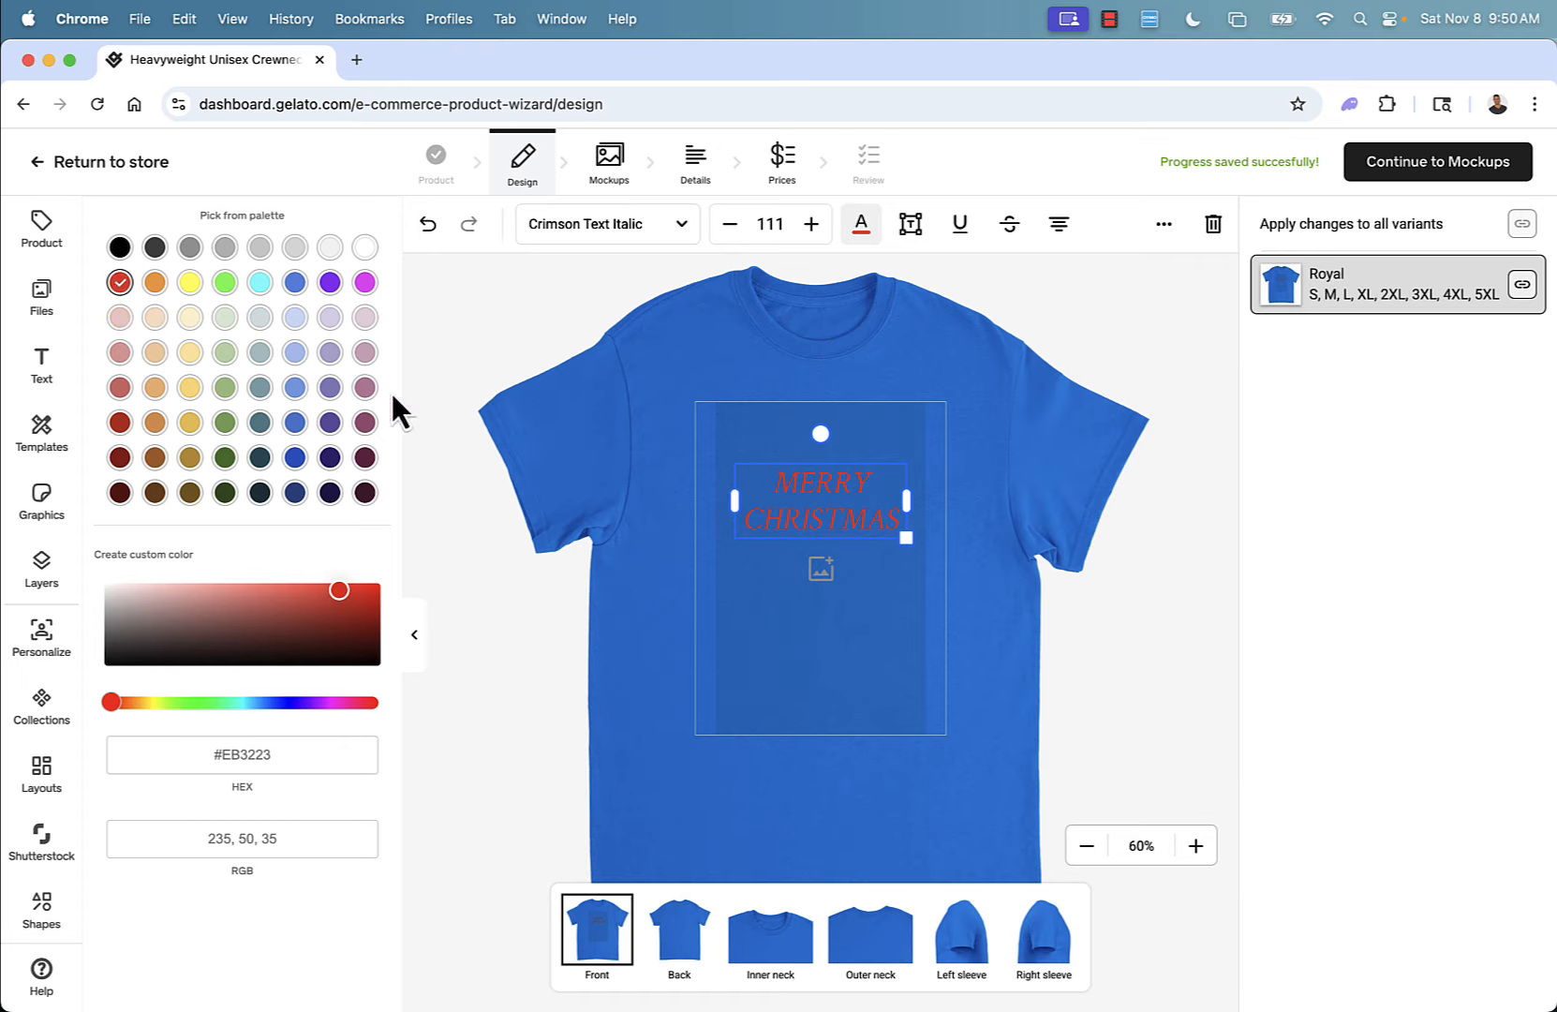
{"action": "left_click", "coordinate": [435, 570]}
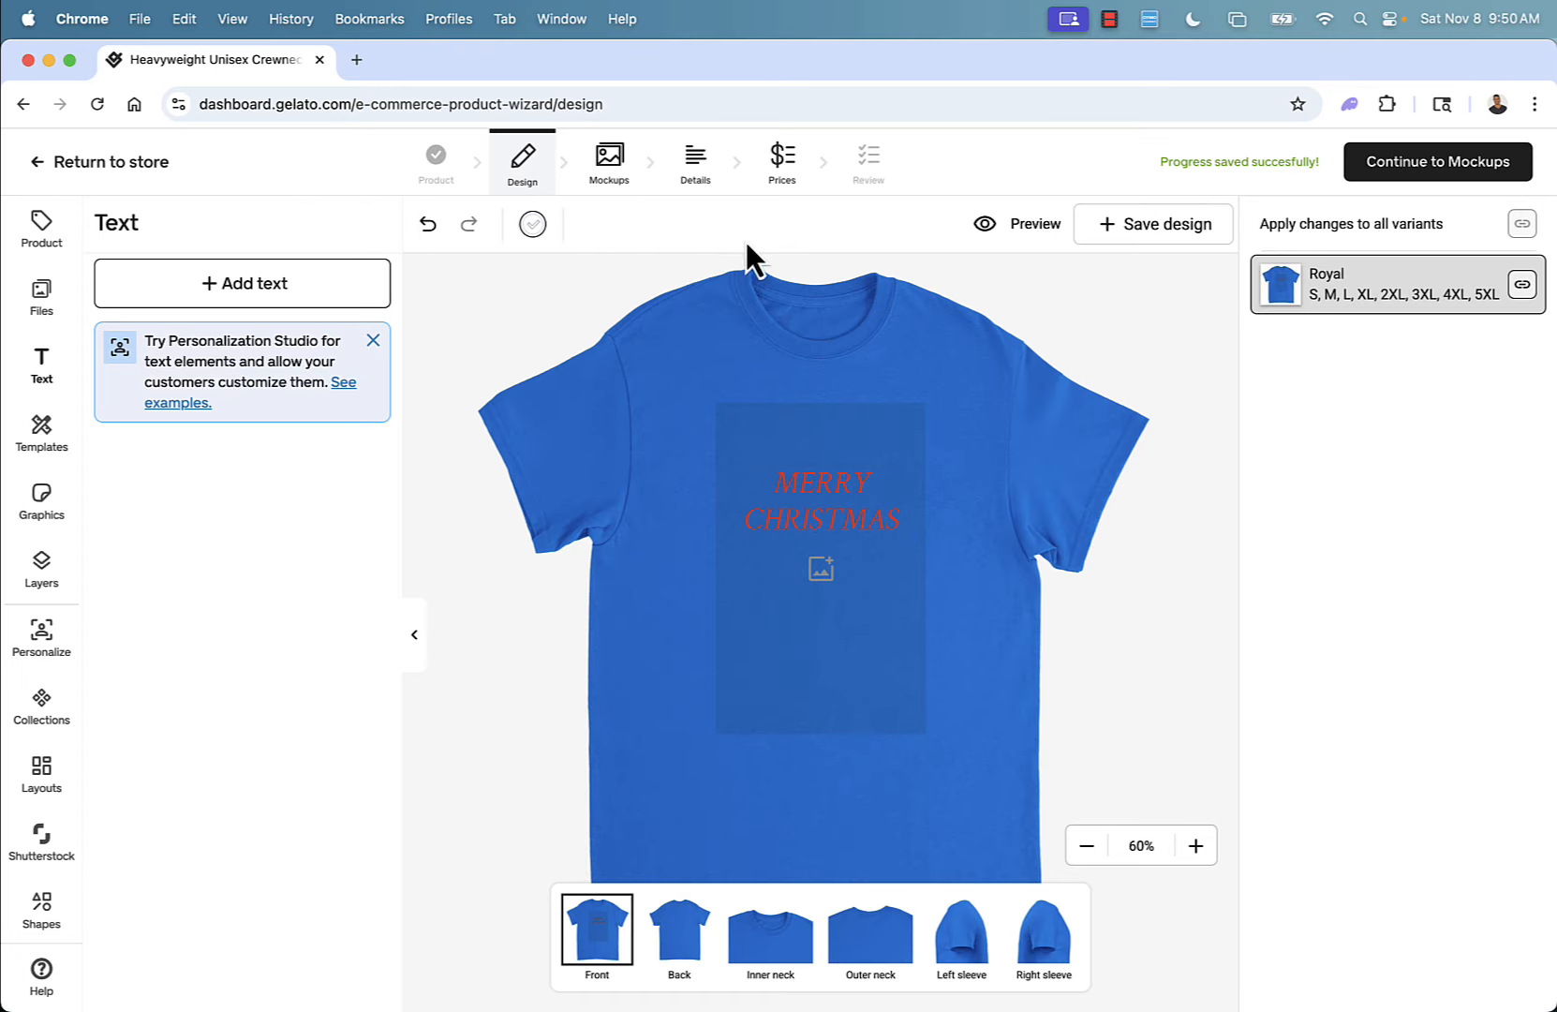
Add a second text below with a two-line family greeting starting 'From the' and allow customers to personalize it.
{"action": "left_click", "coordinate": [820, 507]}
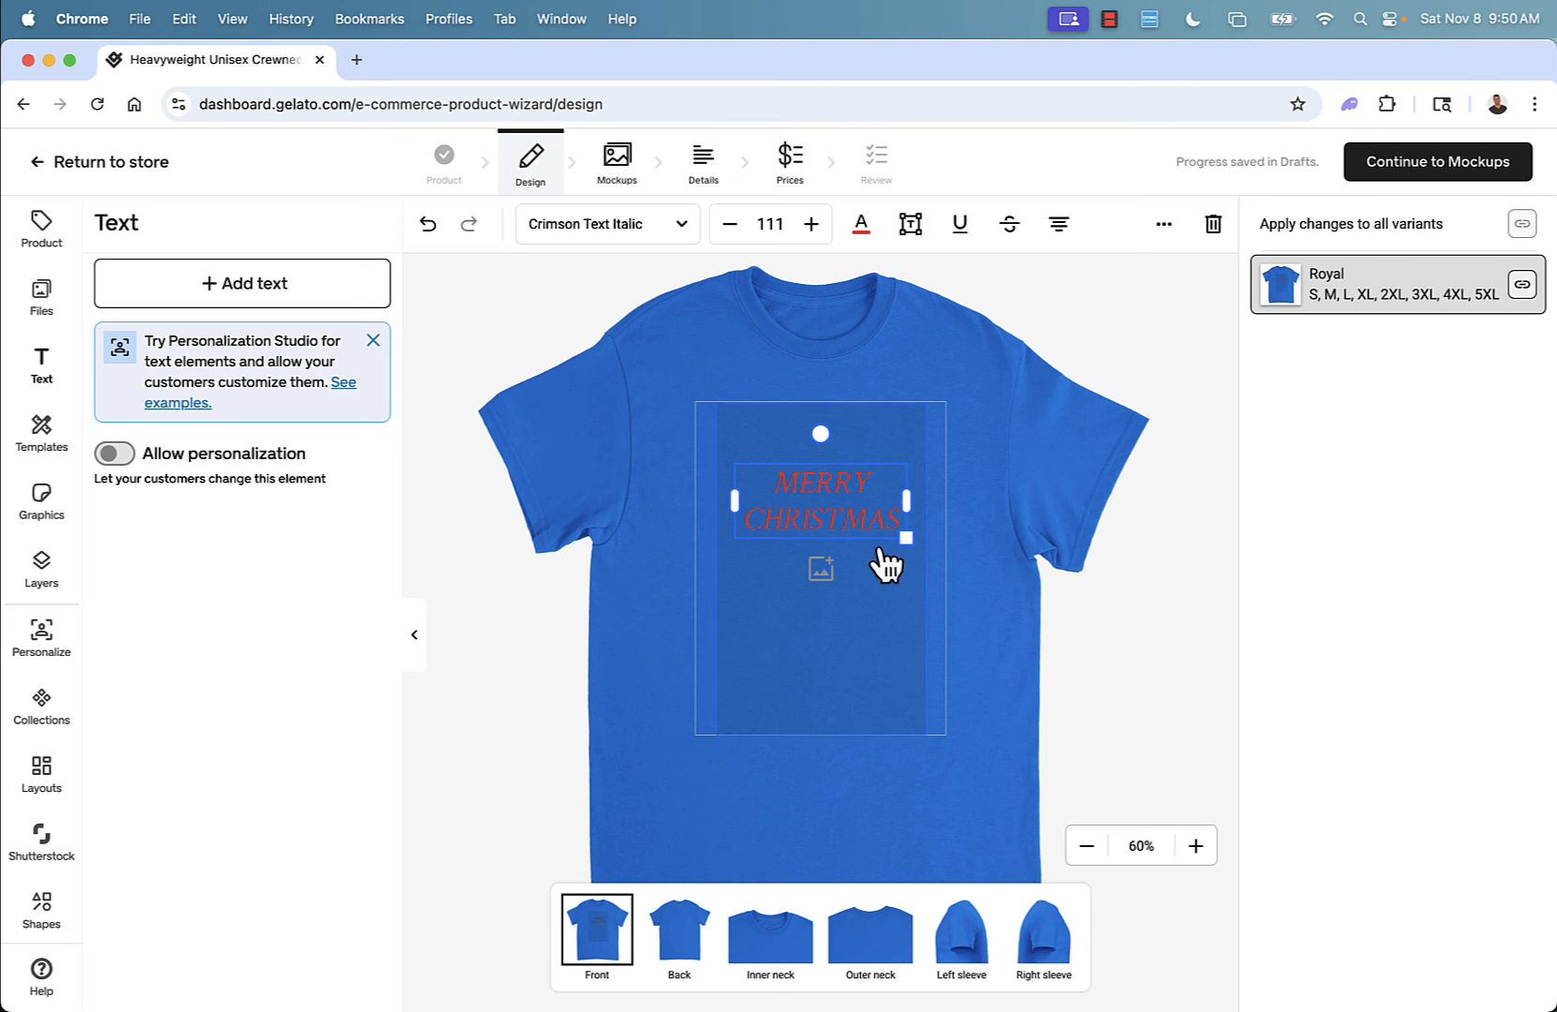
{"action": "left_click", "coordinate": [573, 674]}
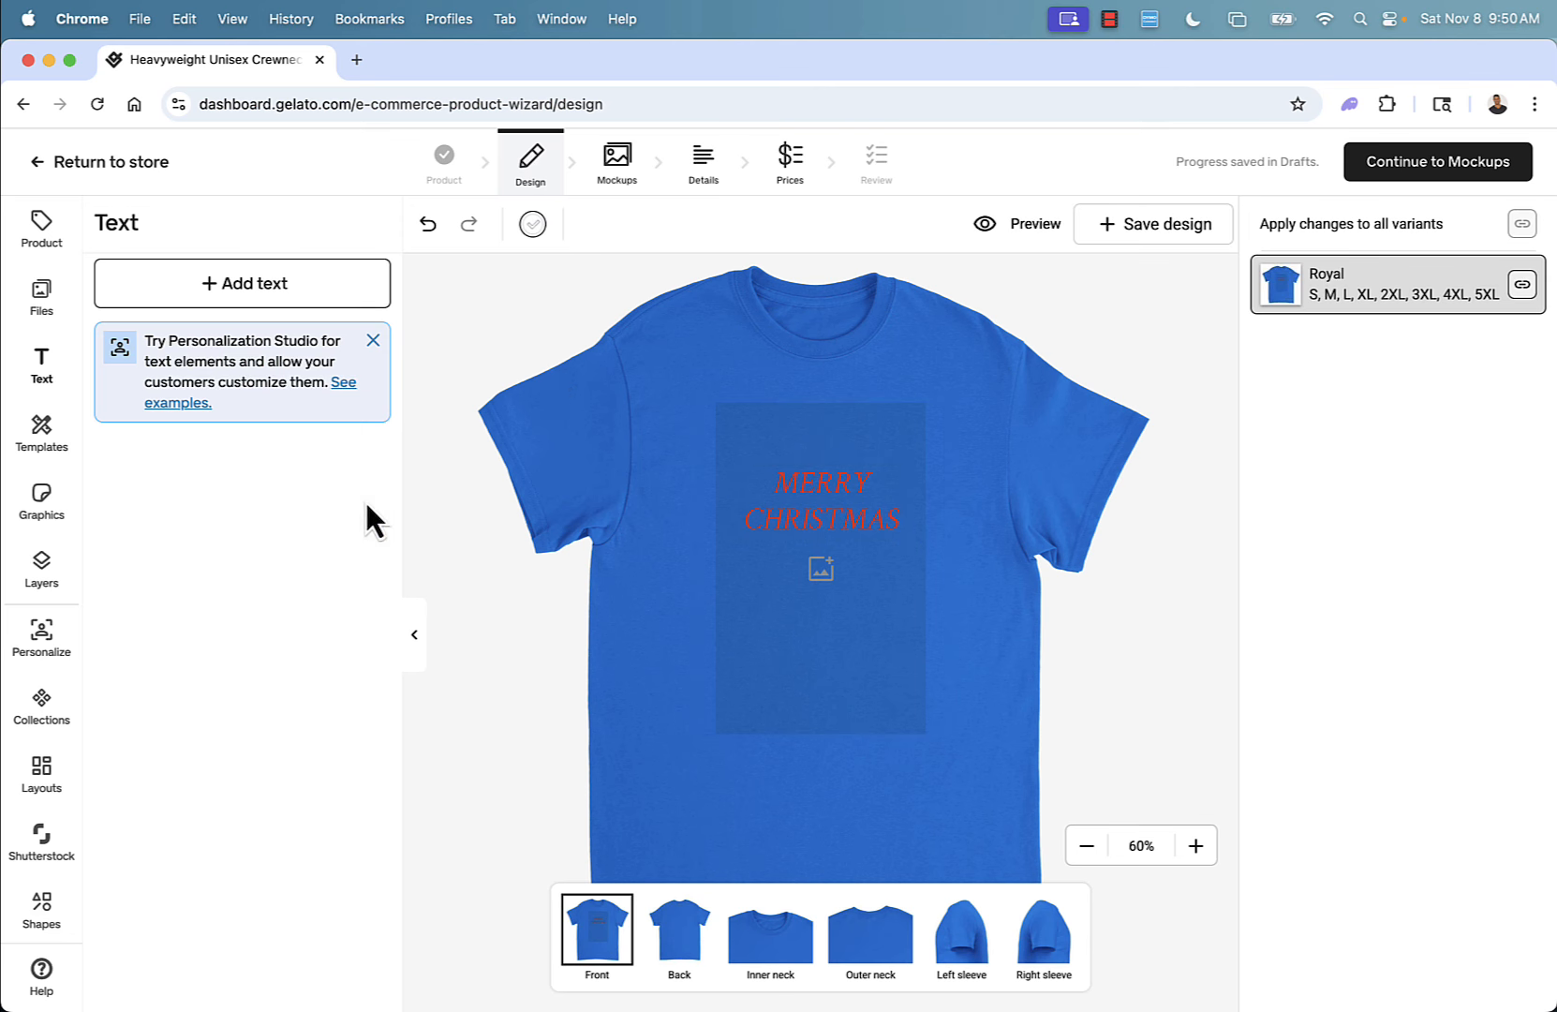
{"action": "left_click", "coordinate": [243, 286]}
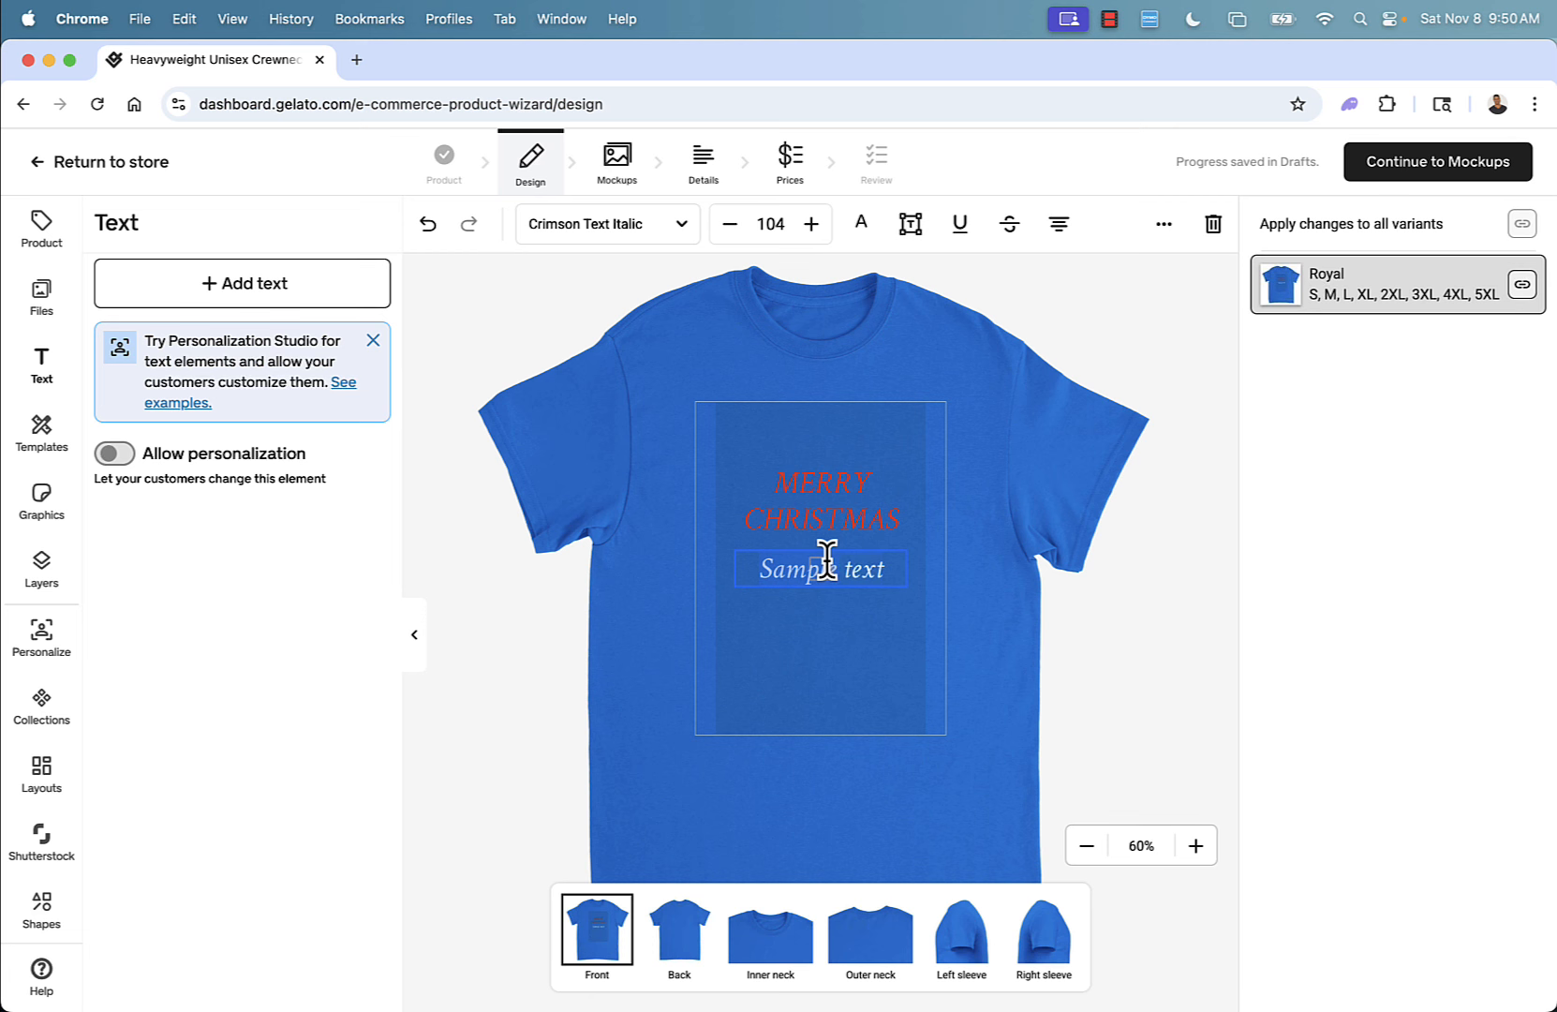
{"action": "type", "text": "From the Cener Family"}
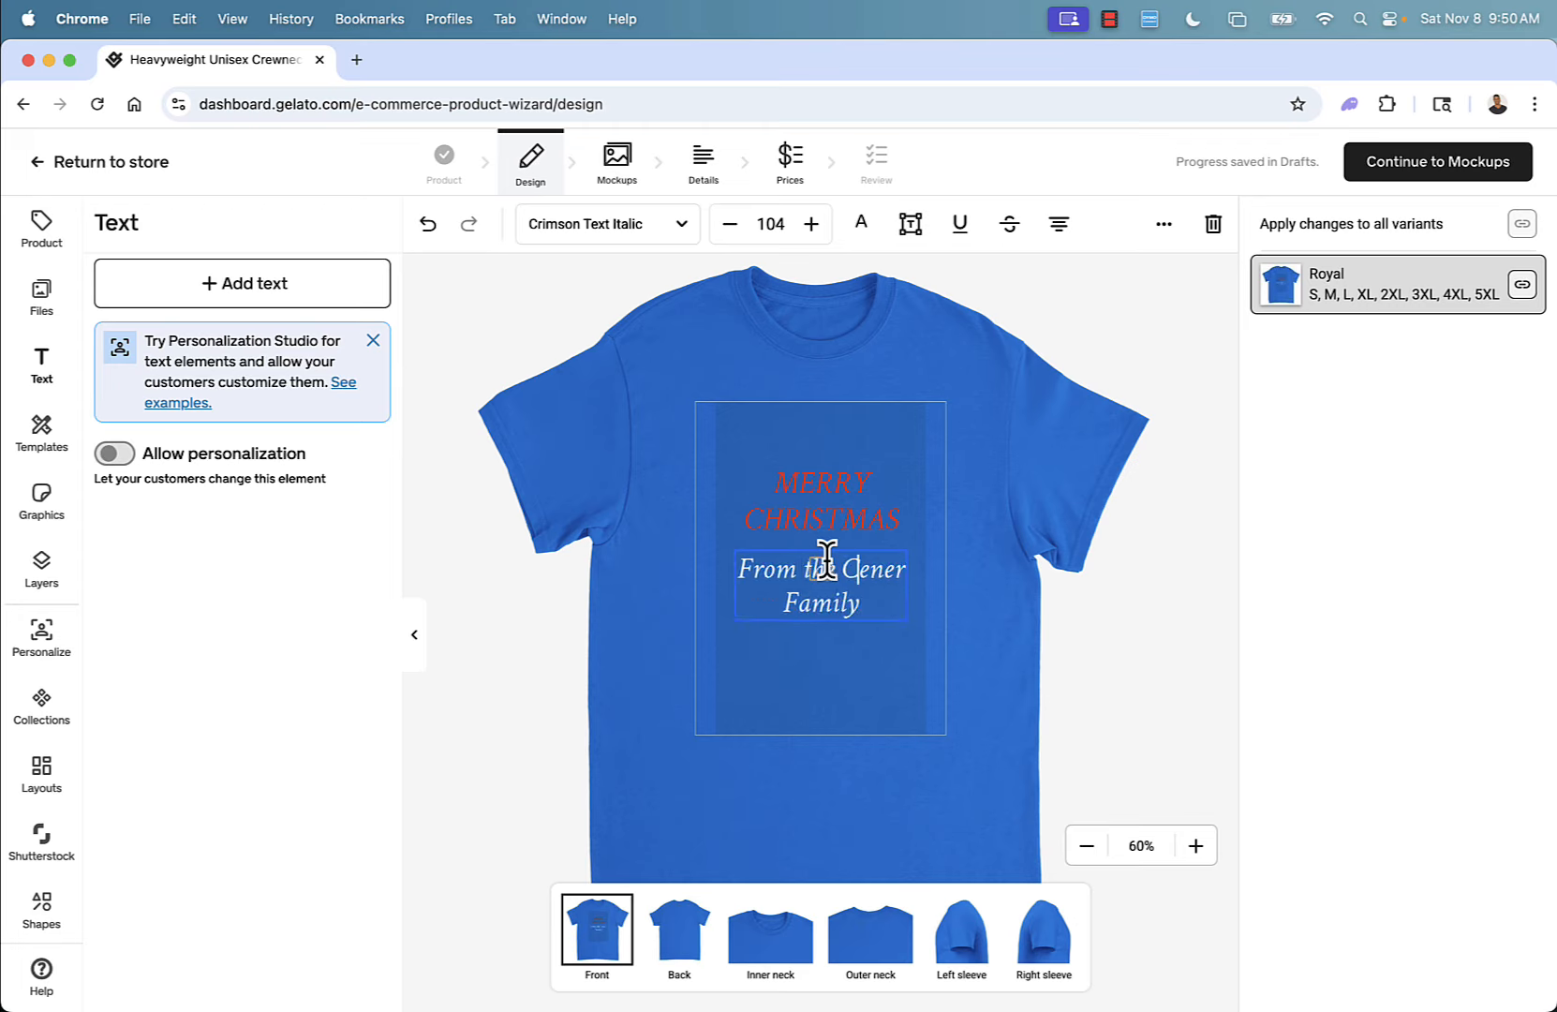
{"action": "left_click", "coordinate": [828, 560]}
{"action": "key", "text": "Return"}
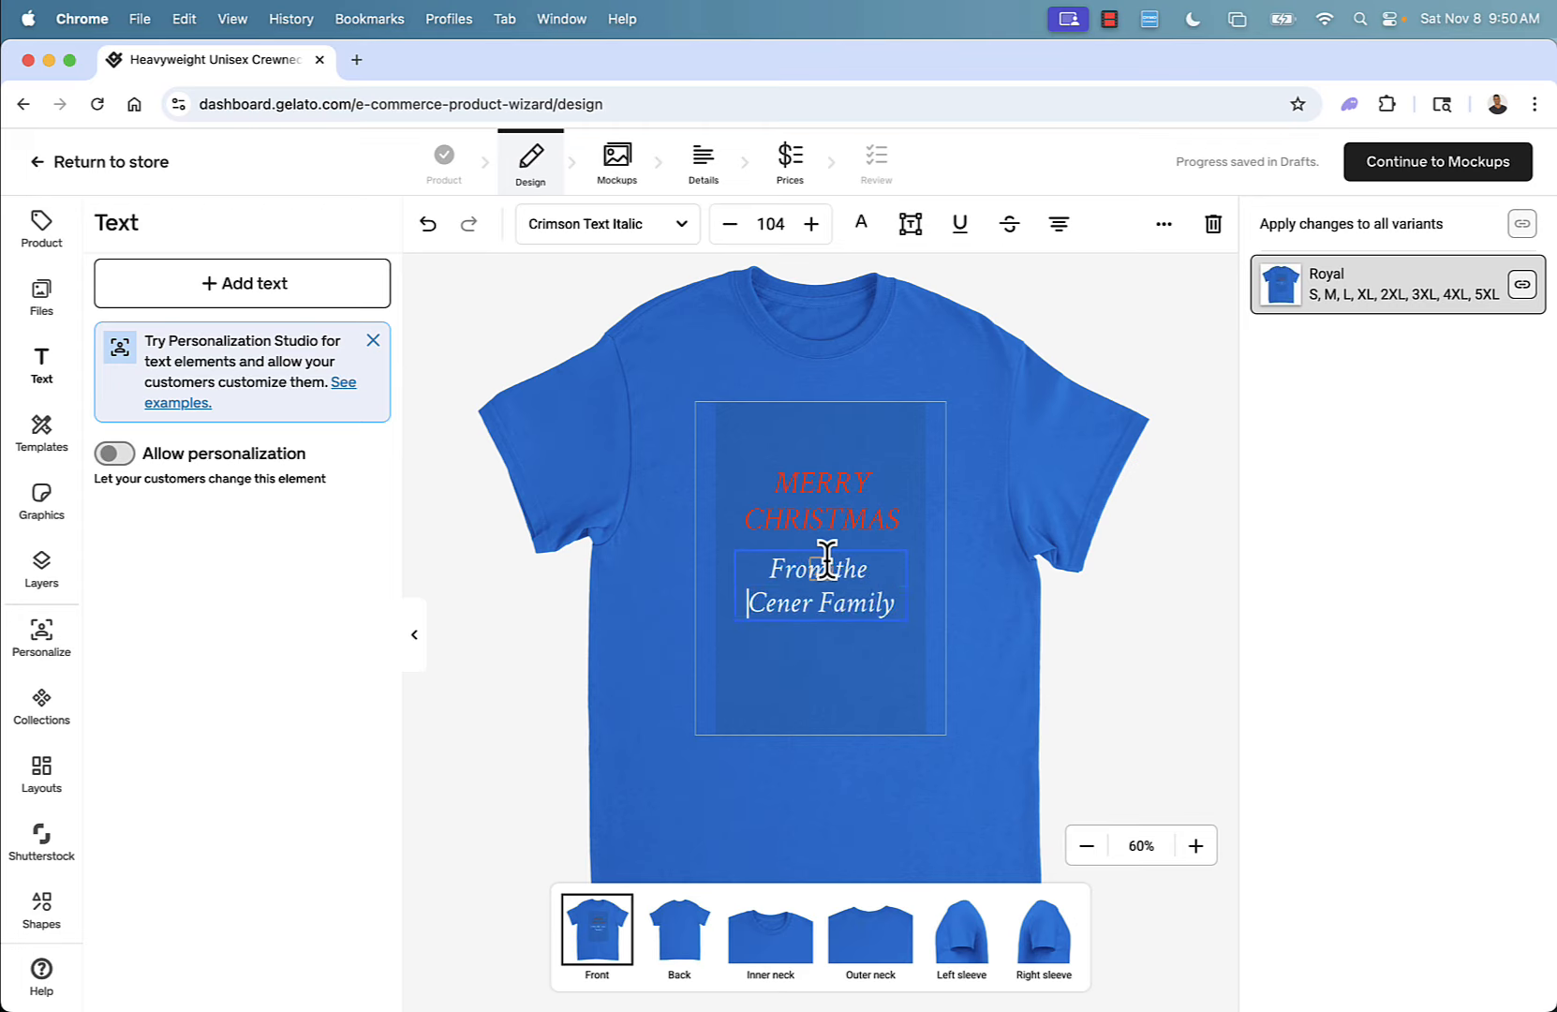
{"action": "left_click", "coordinate": [111, 454]}
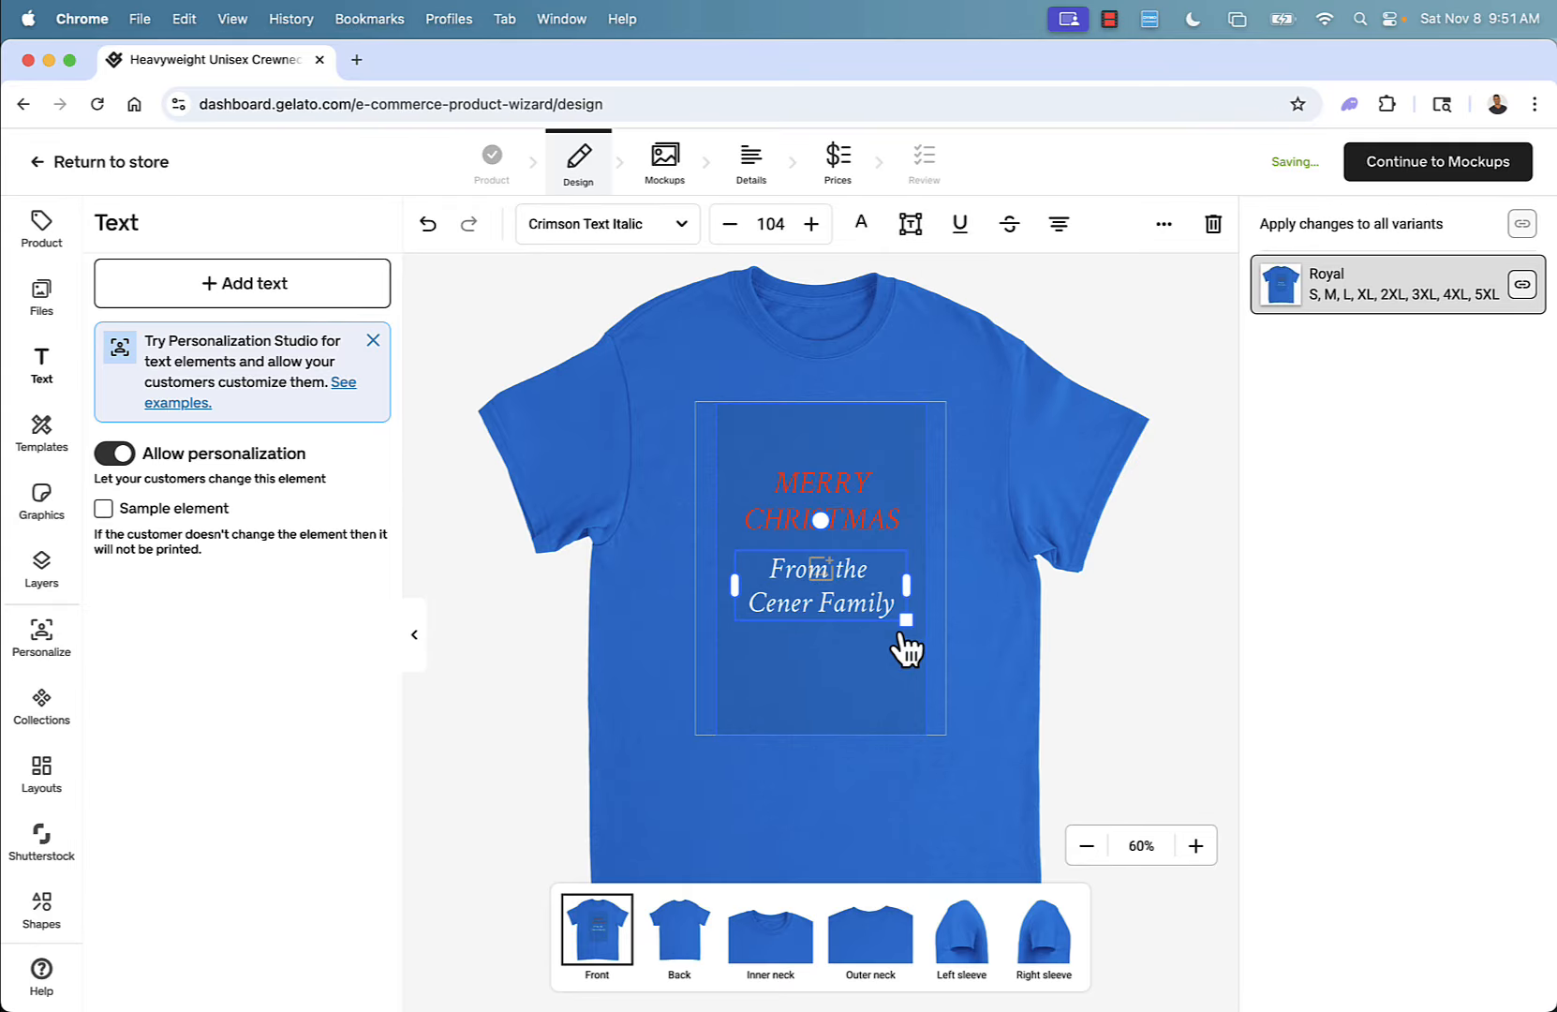
{"action": "left_click", "coordinate": [493, 692]}
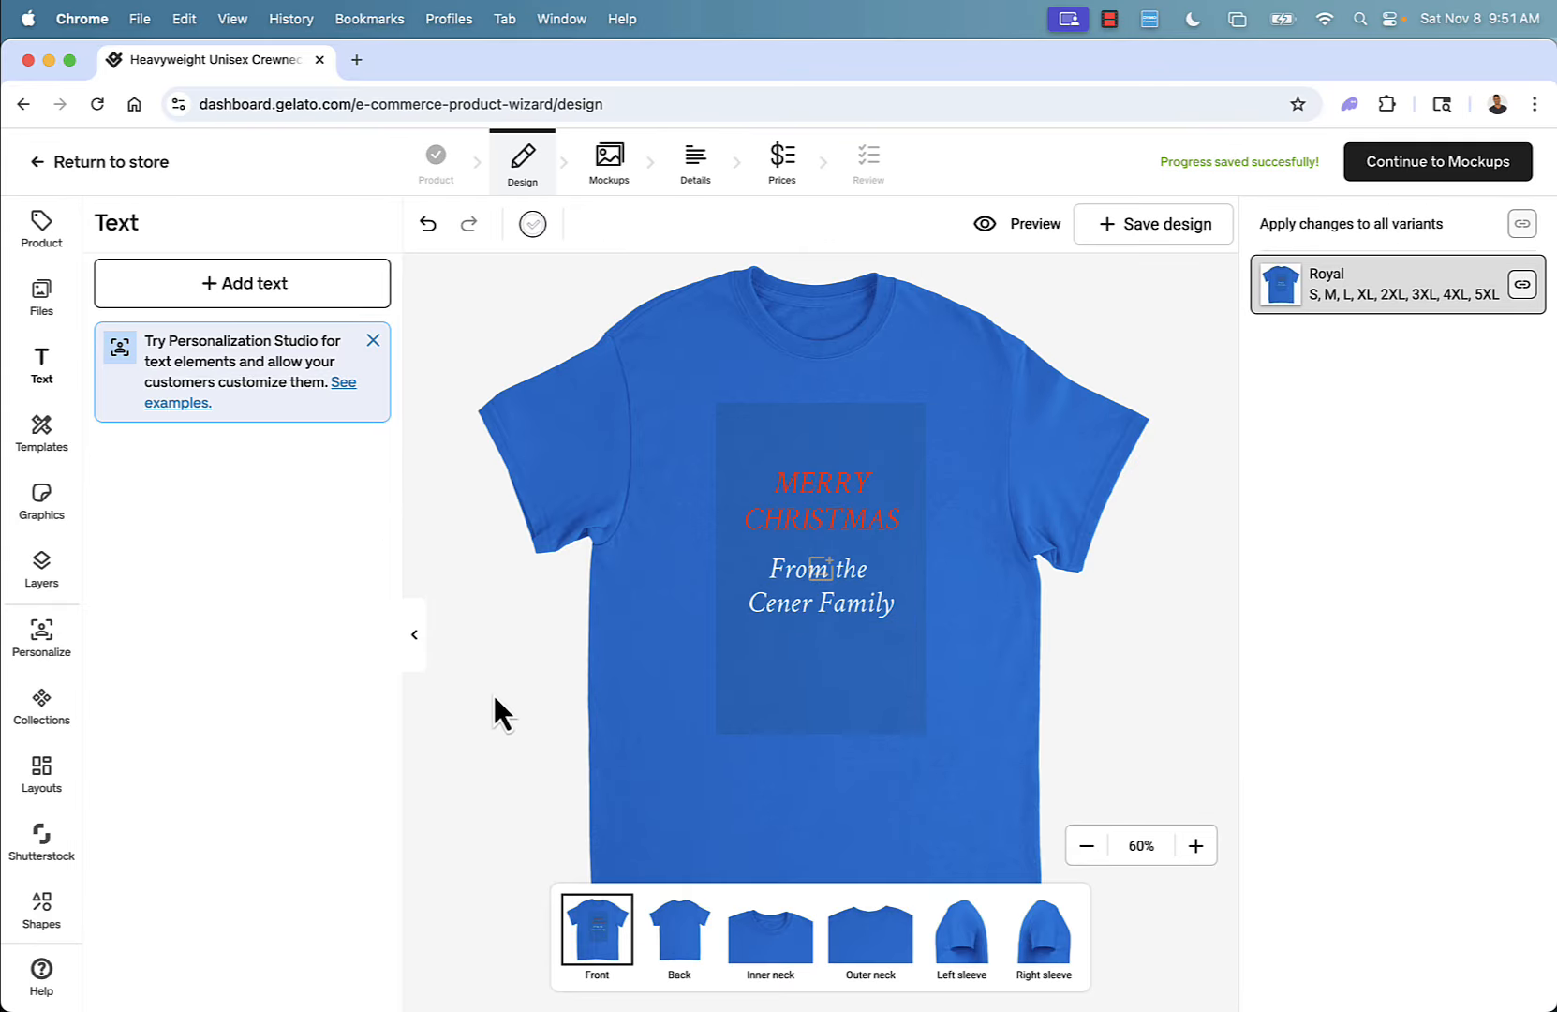
Delete both text elements from the shirt front.
{"action": "left_click", "coordinate": [825, 595]}
{"action": "key", "text": "BackSpace"}
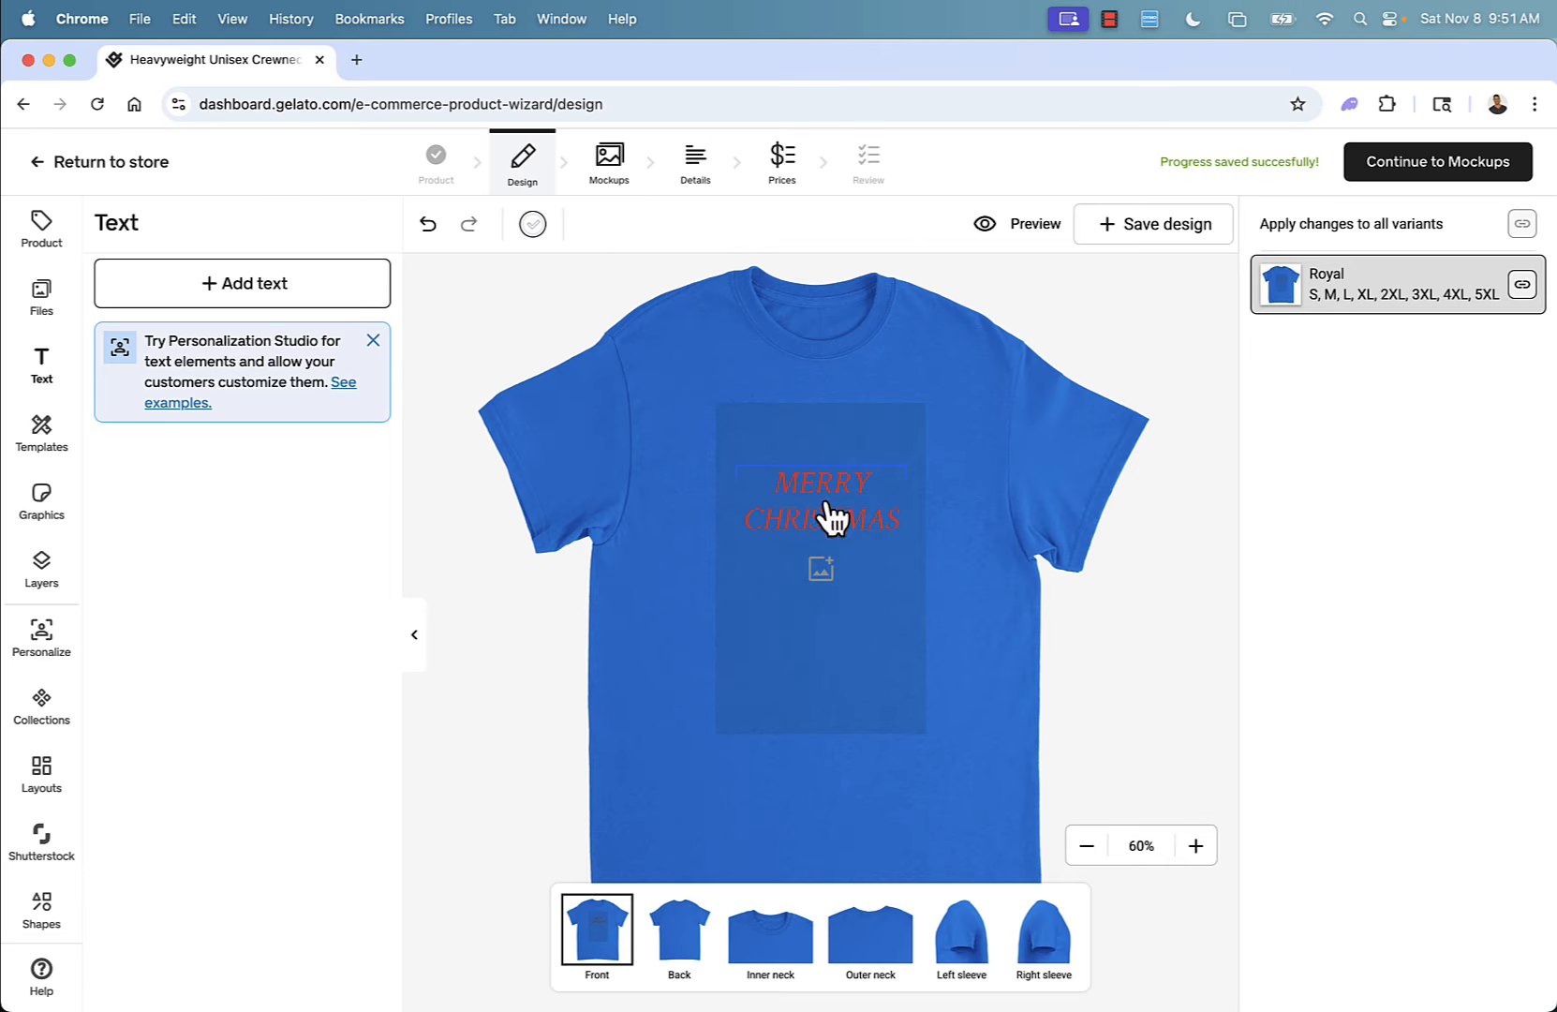
{"action": "left_click", "coordinate": [825, 506]}
{"action": "key", "text": "BackSpace"}
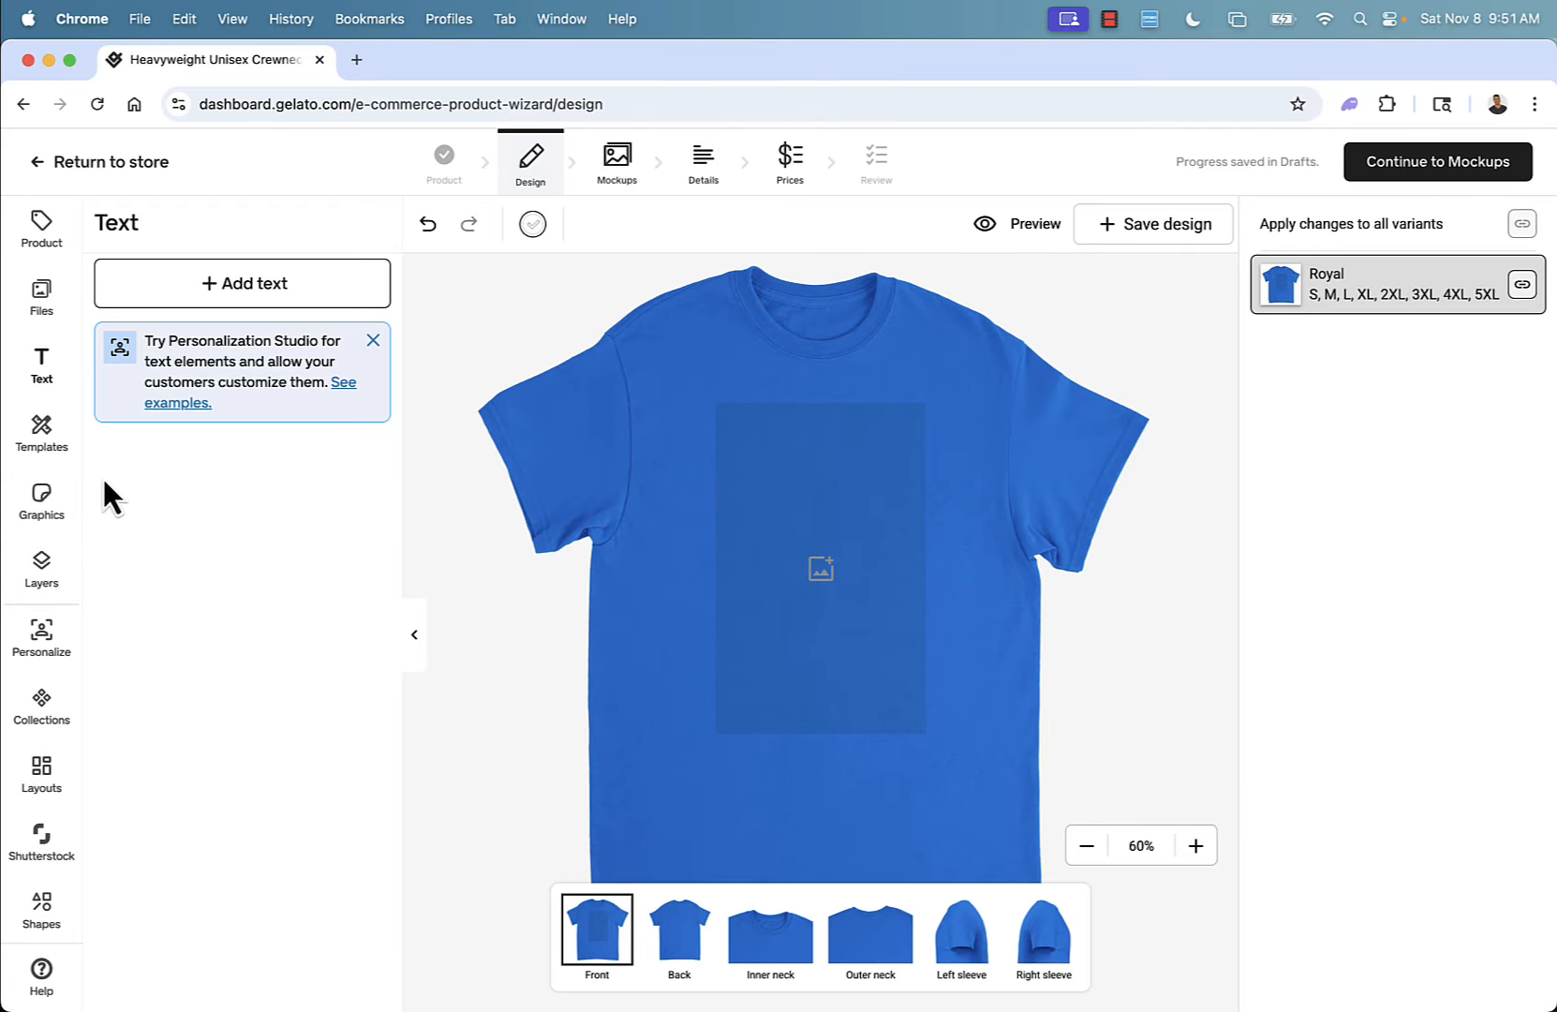
Browse the Templates and the Graphics libraries for ready-made designs.
{"action": "left_click", "coordinate": [43, 437]}
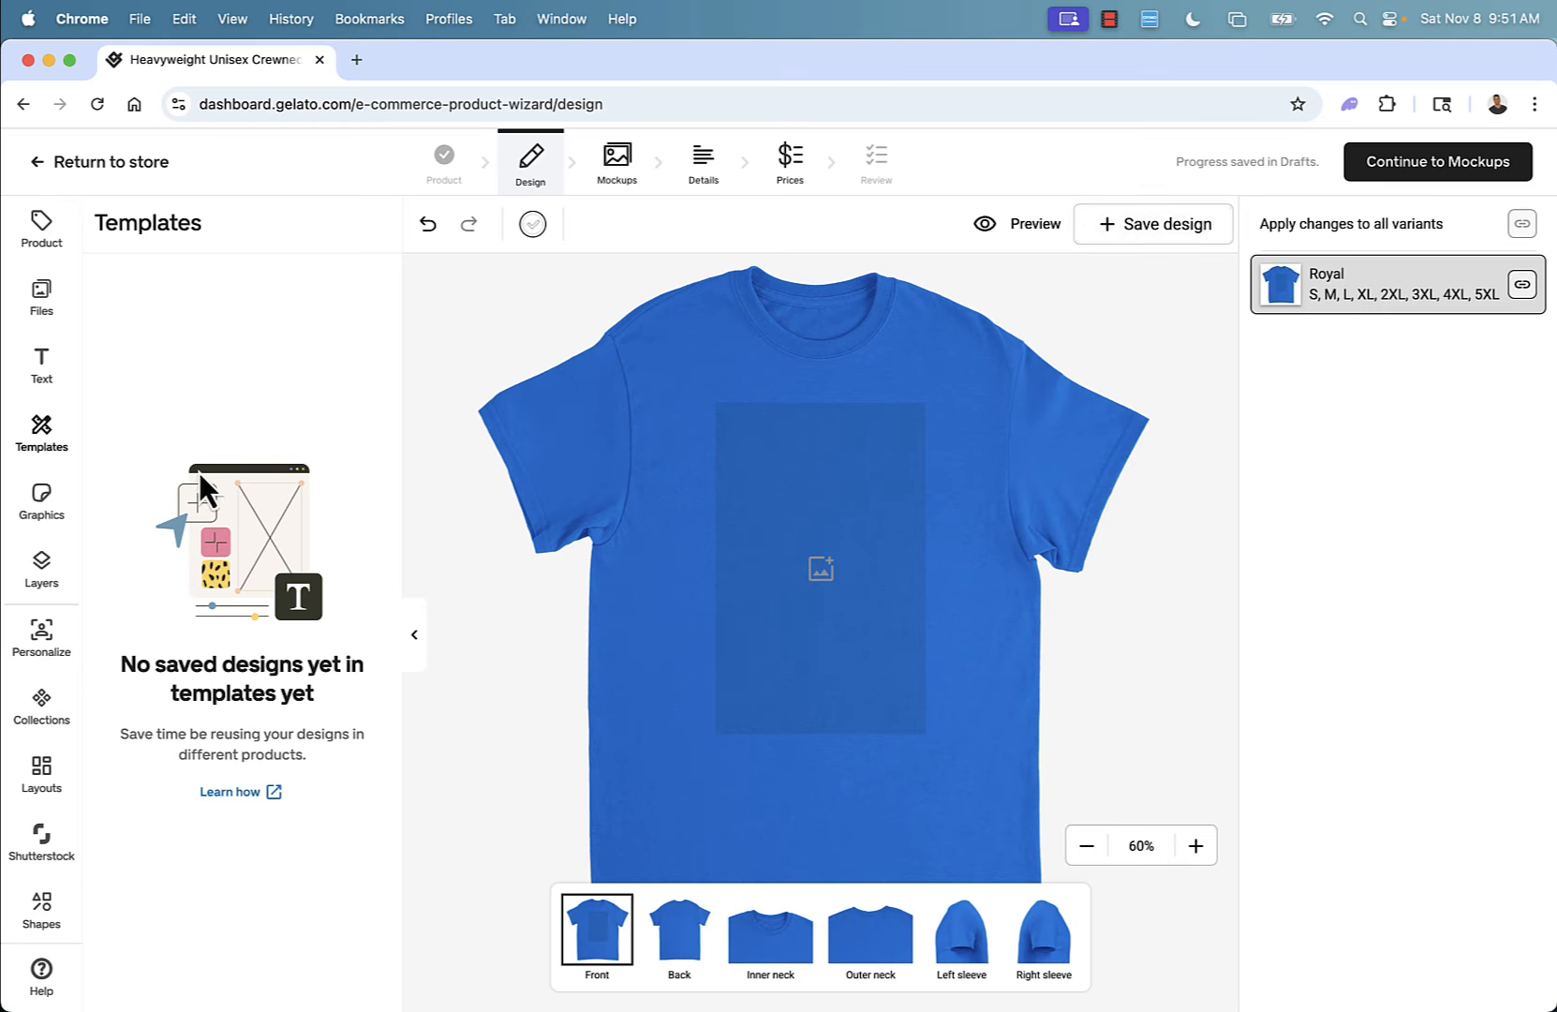
{"action": "left_click", "coordinate": [49, 510]}
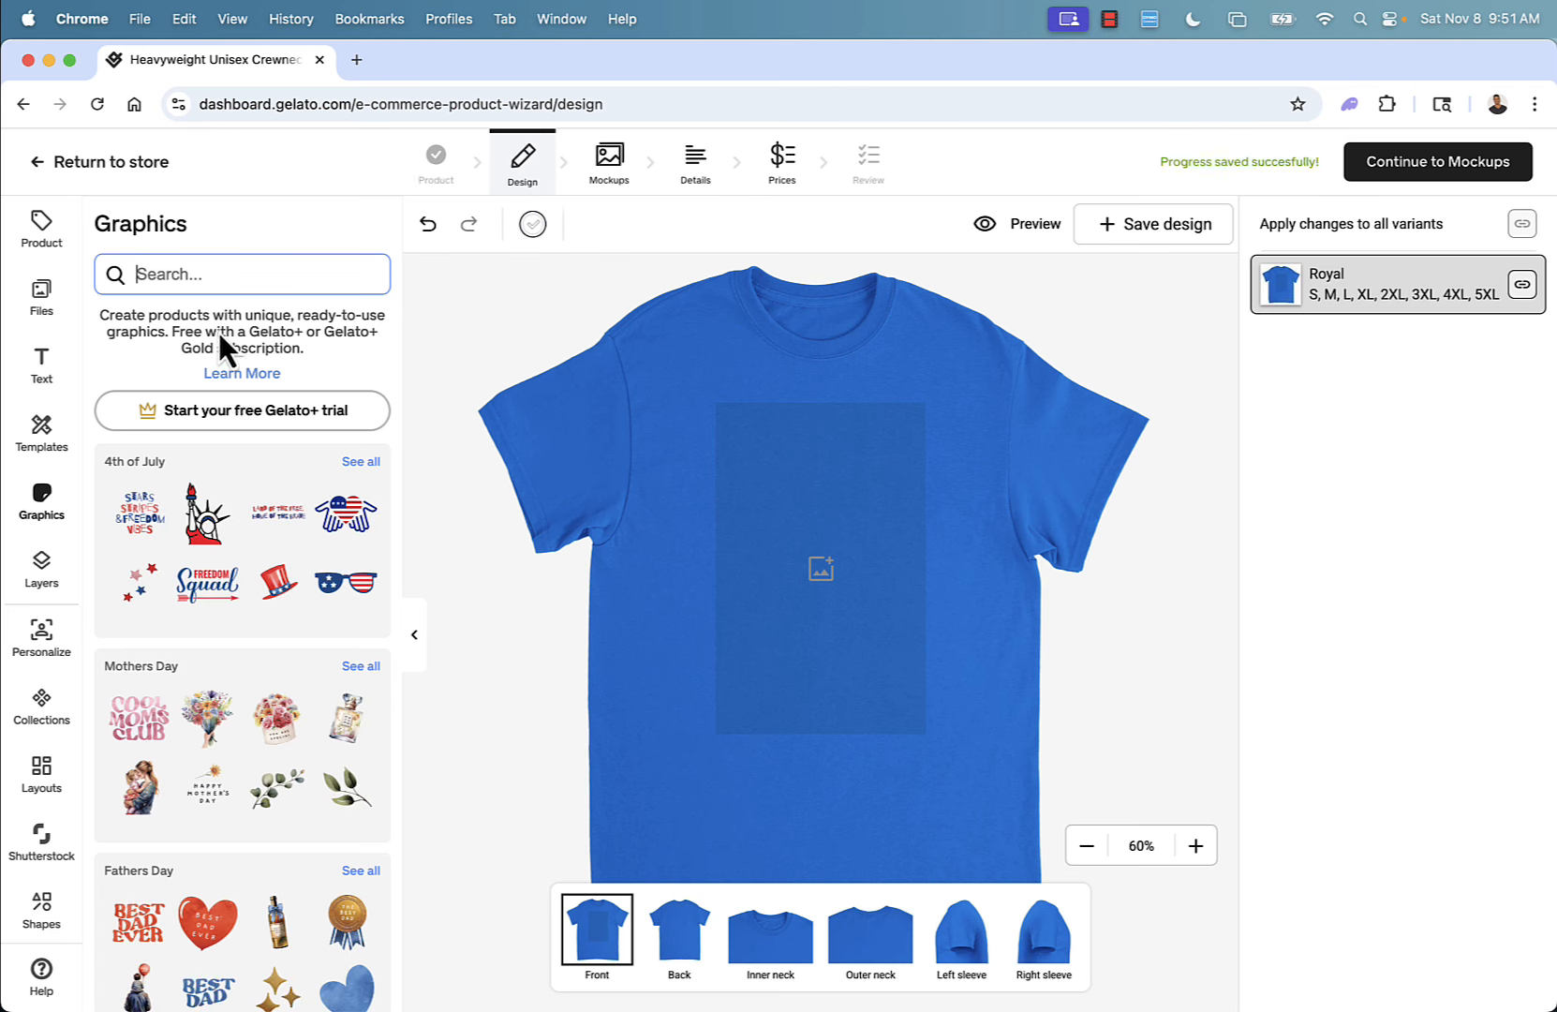
{"action": "scroll", "coordinate": [192, 693], "scroll_direction": "down", "scroll_amount": 2}
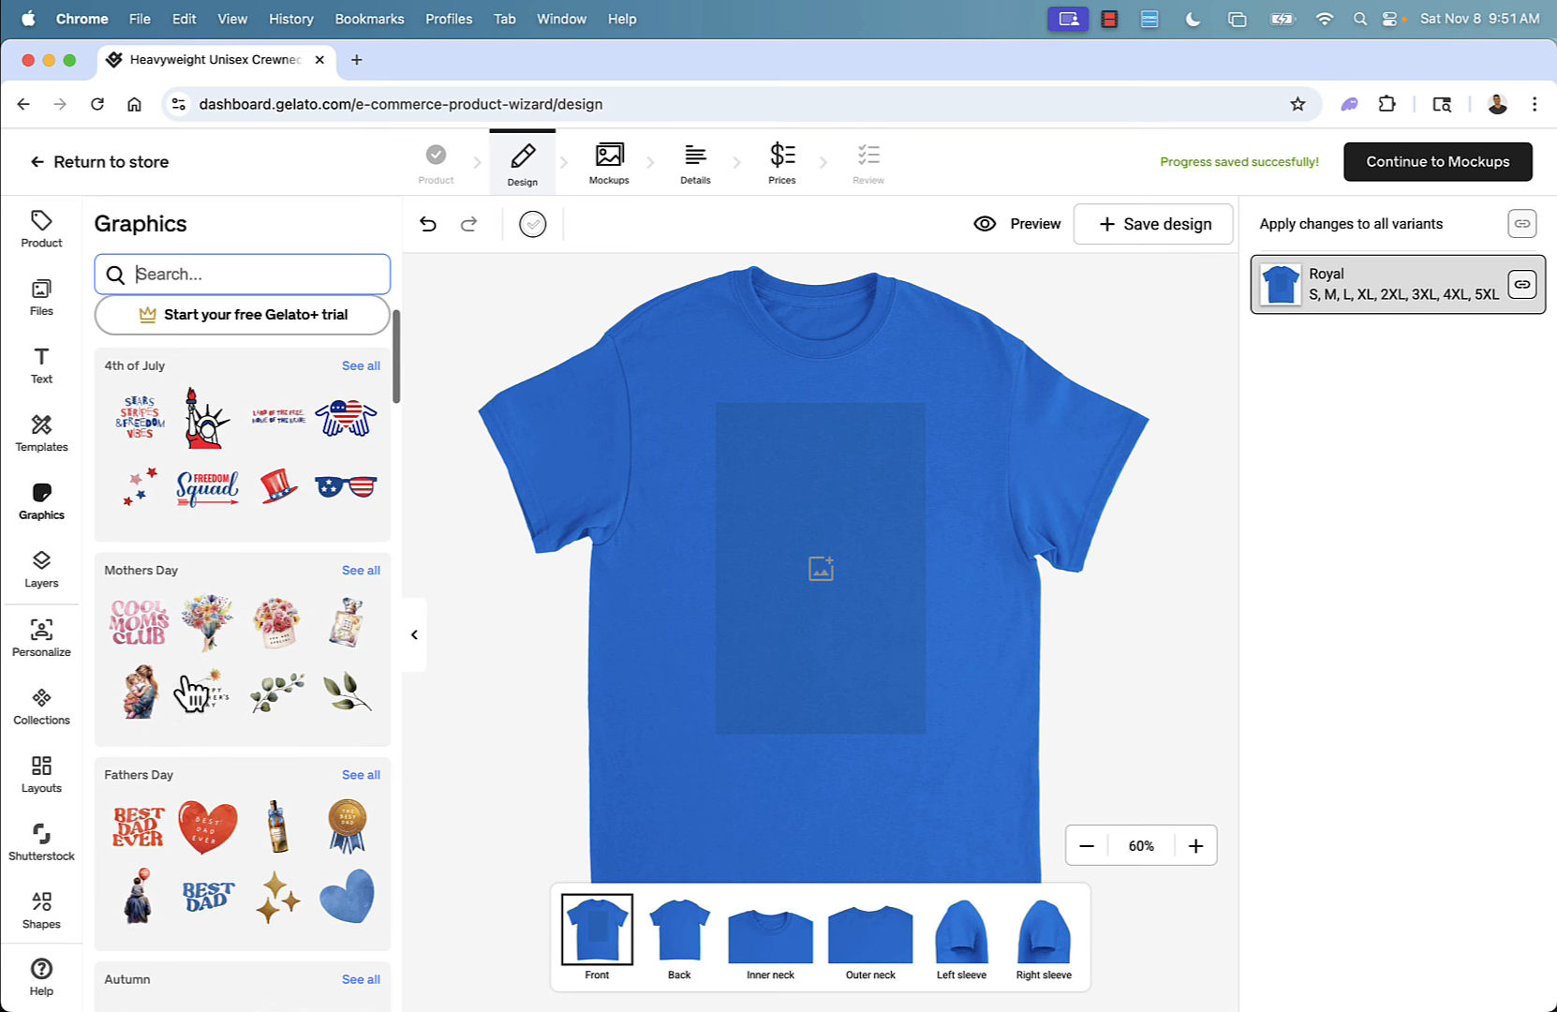
{"action": "scroll", "coordinate": [192, 694], "scroll_direction": "down", "scroll_amount": 3}
{"action": "scroll", "coordinate": [192, 694], "scroll_direction": "up", "scroll_amount": 4}
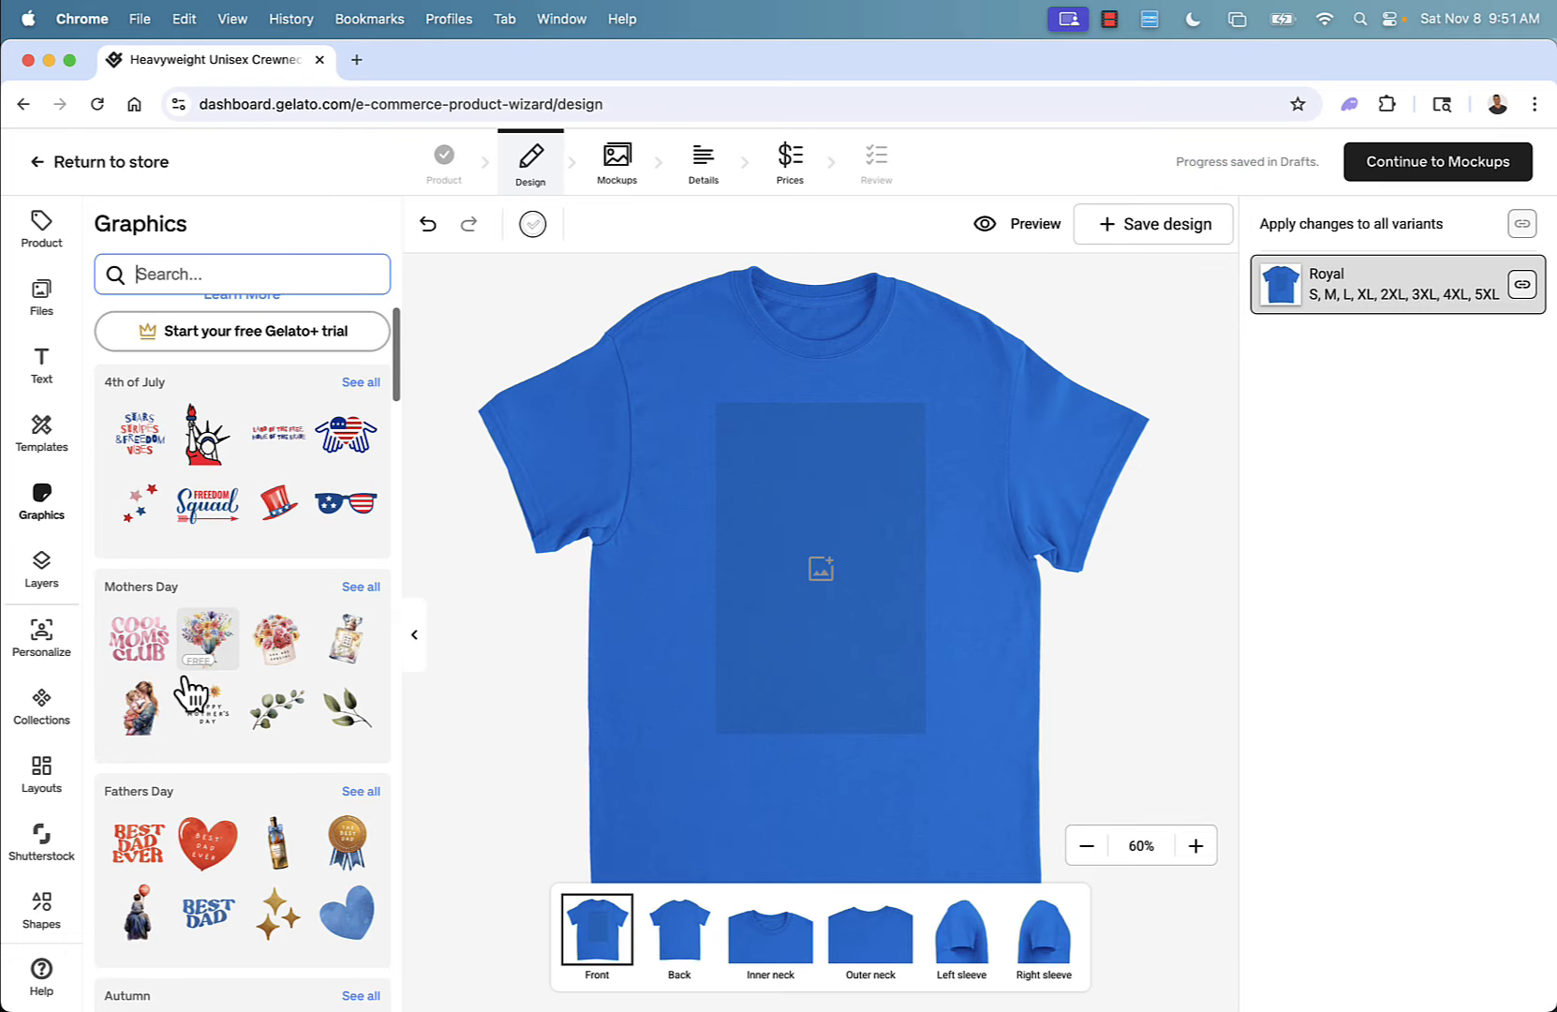
{"action": "scroll", "coordinate": [165, 504], "scroll_direction": "down", "scroll_amount": 15}
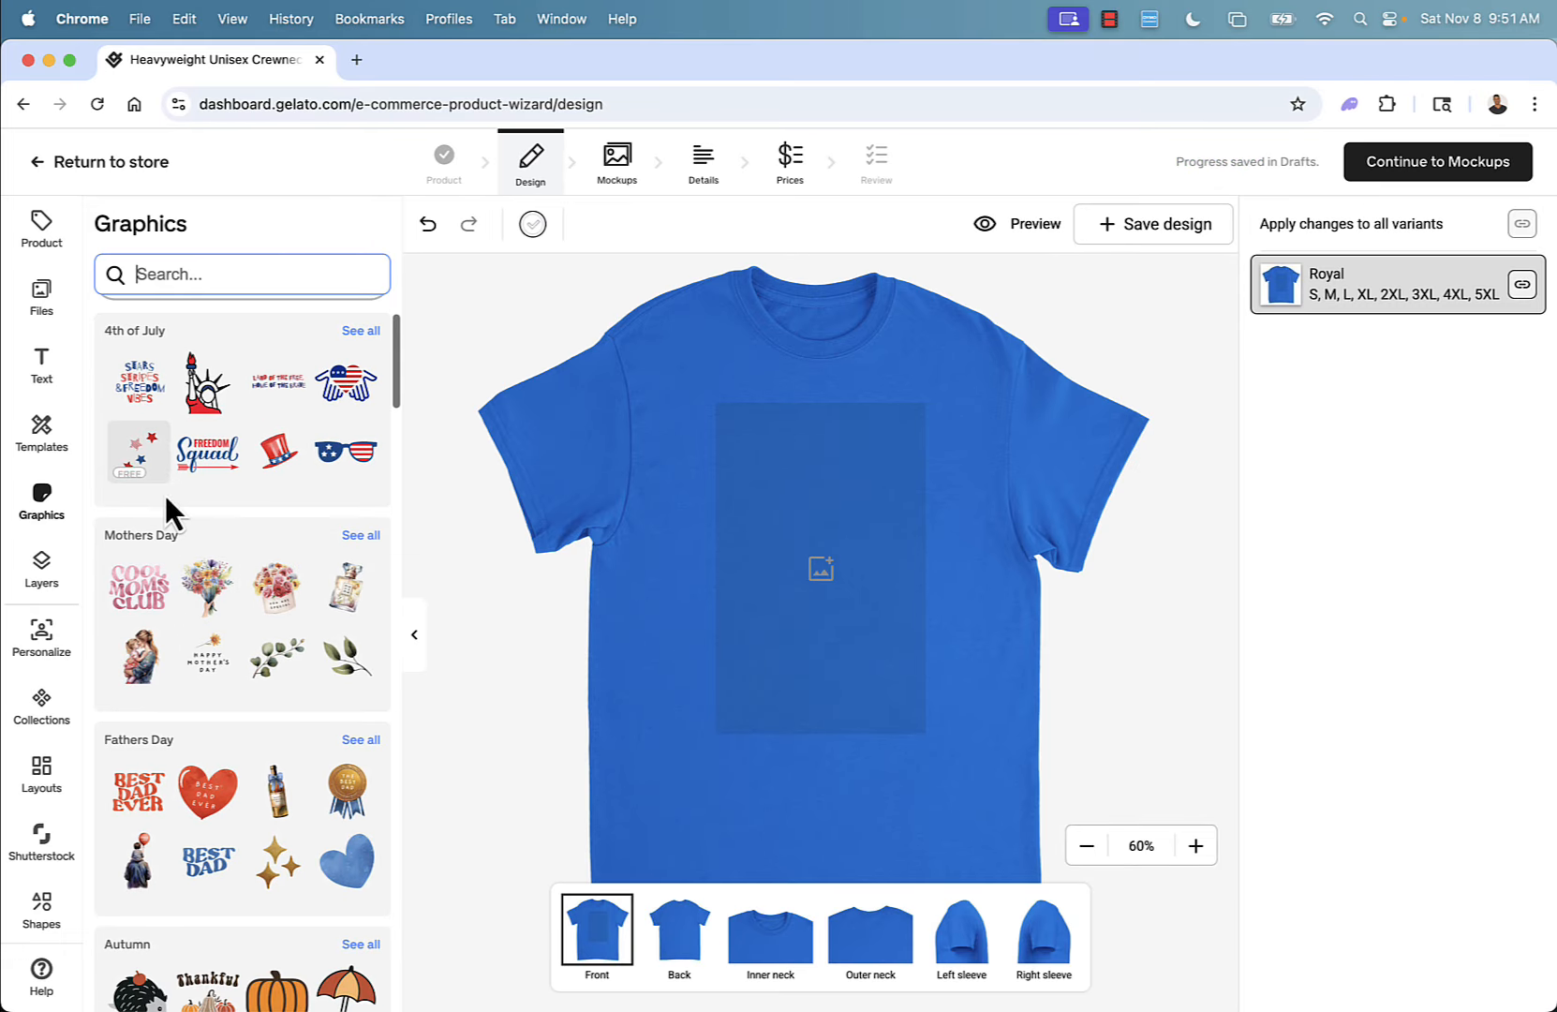
Open the Cats and Dogs graphics collection, add the black-and-white cat face to the shirt front, then enlarge and centre it.
{"action": "scroll", "coordinate": [165, 497], "scroll_direction": "down", "scroll_amount": 10}
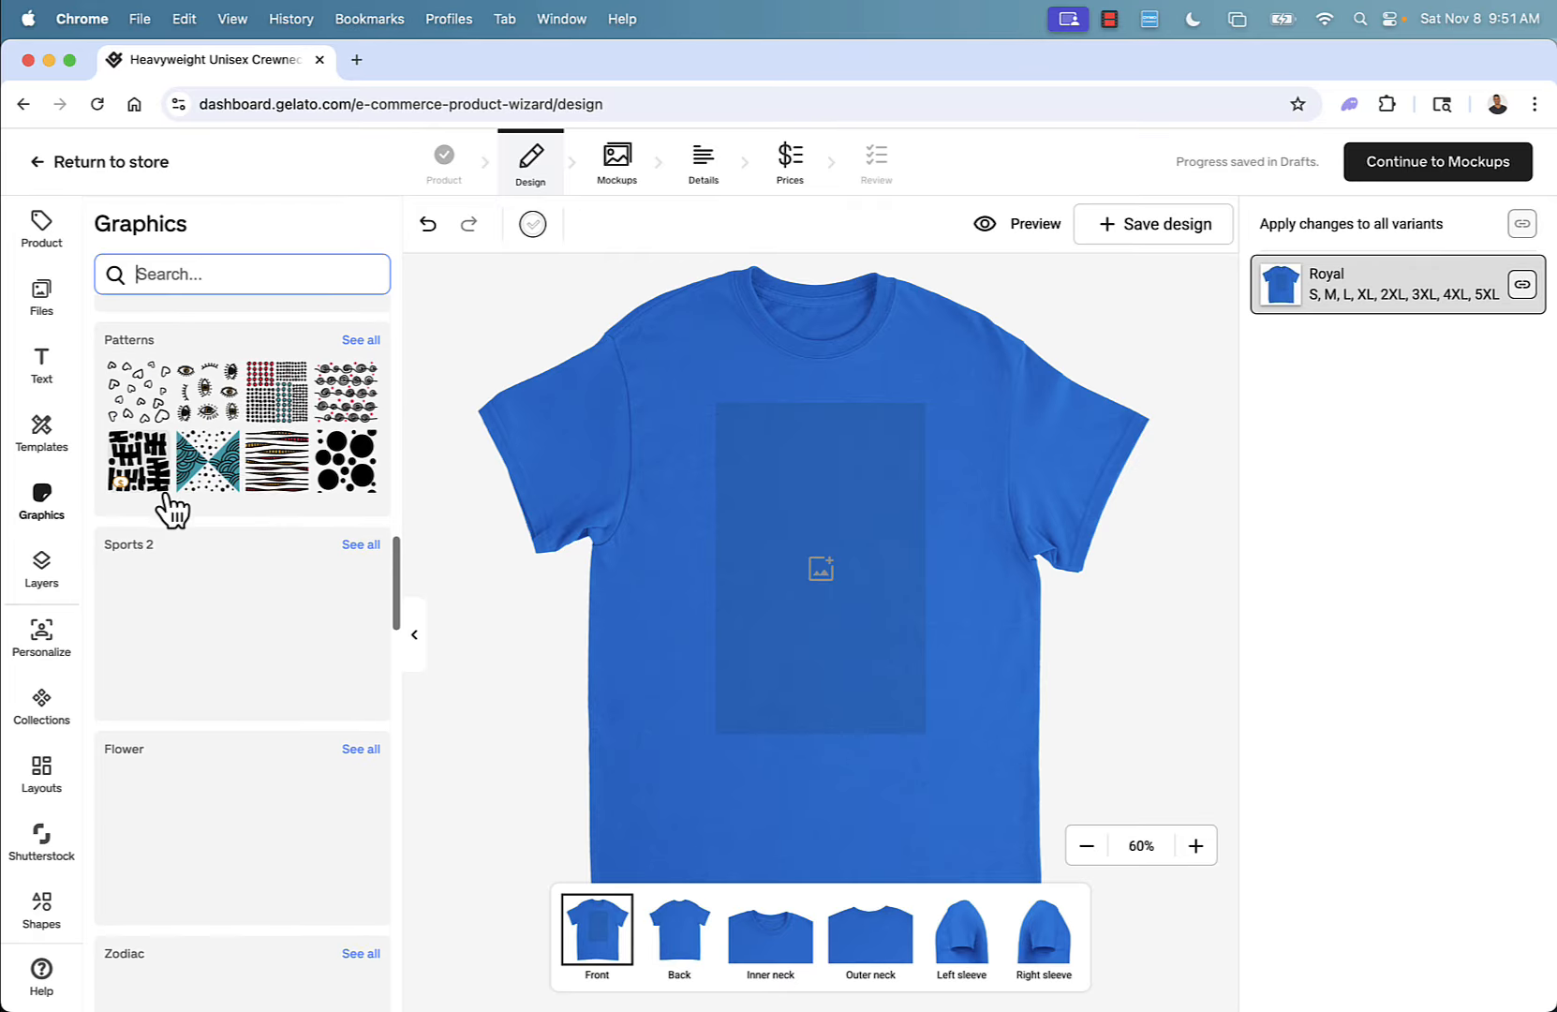
{"action": "scroll", "coordinate": [167, 499], "scroll_direction": "up", "scroll_amount": 4}
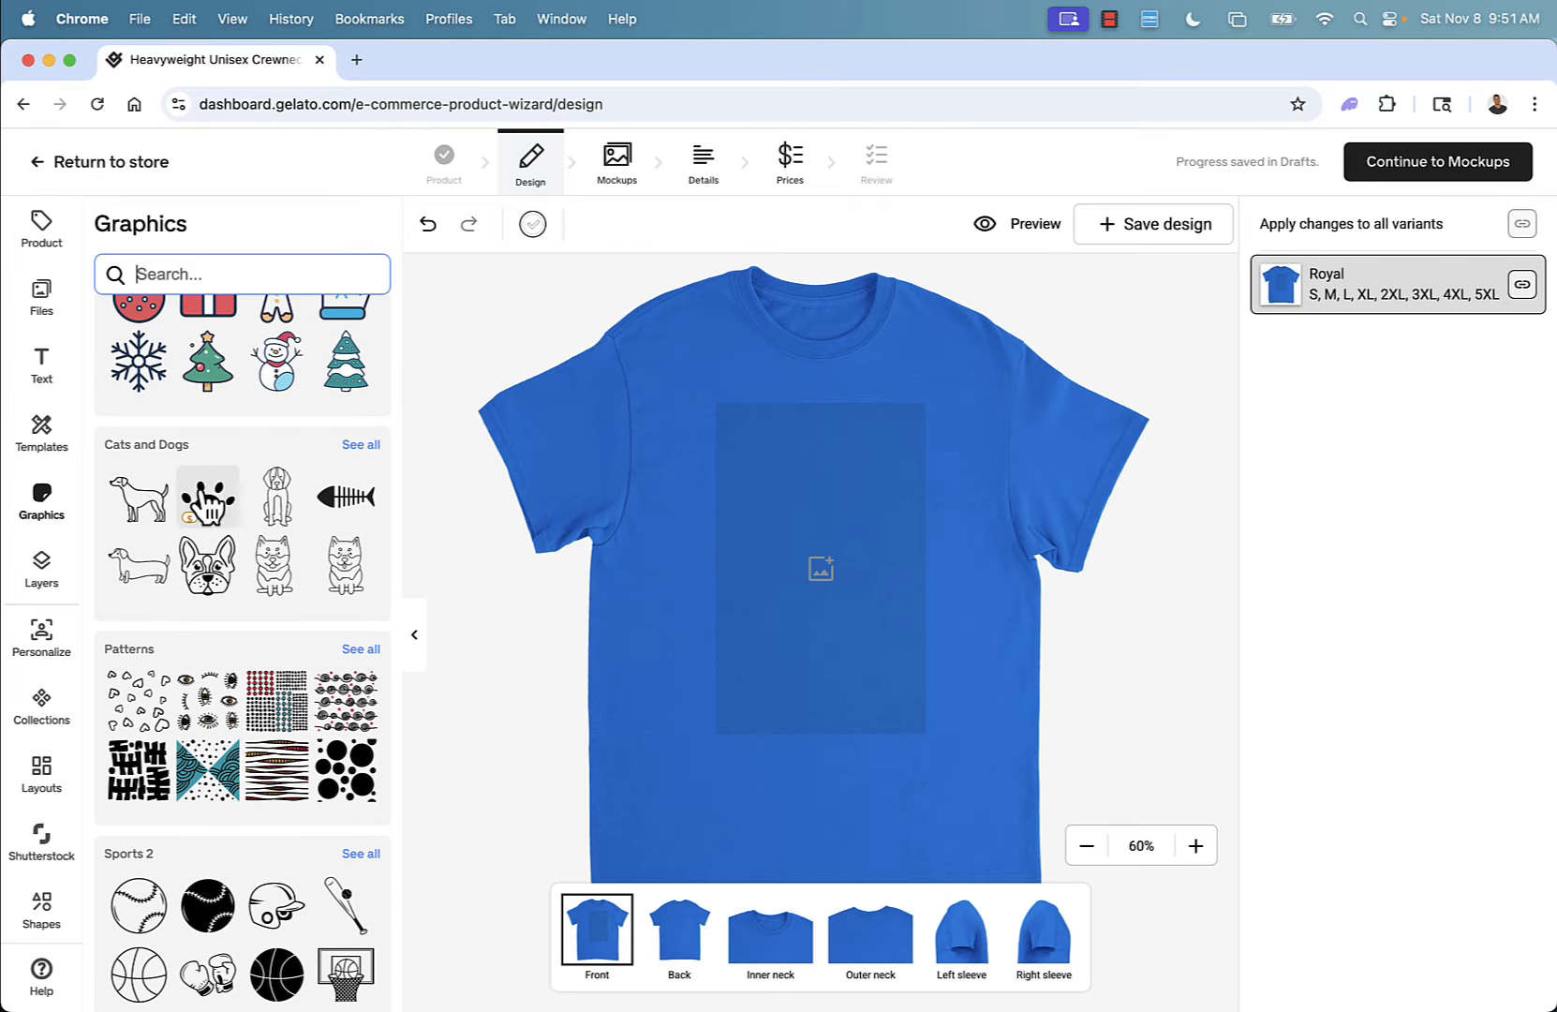
{"action": "left_click", "coordinate": [361, 444]}
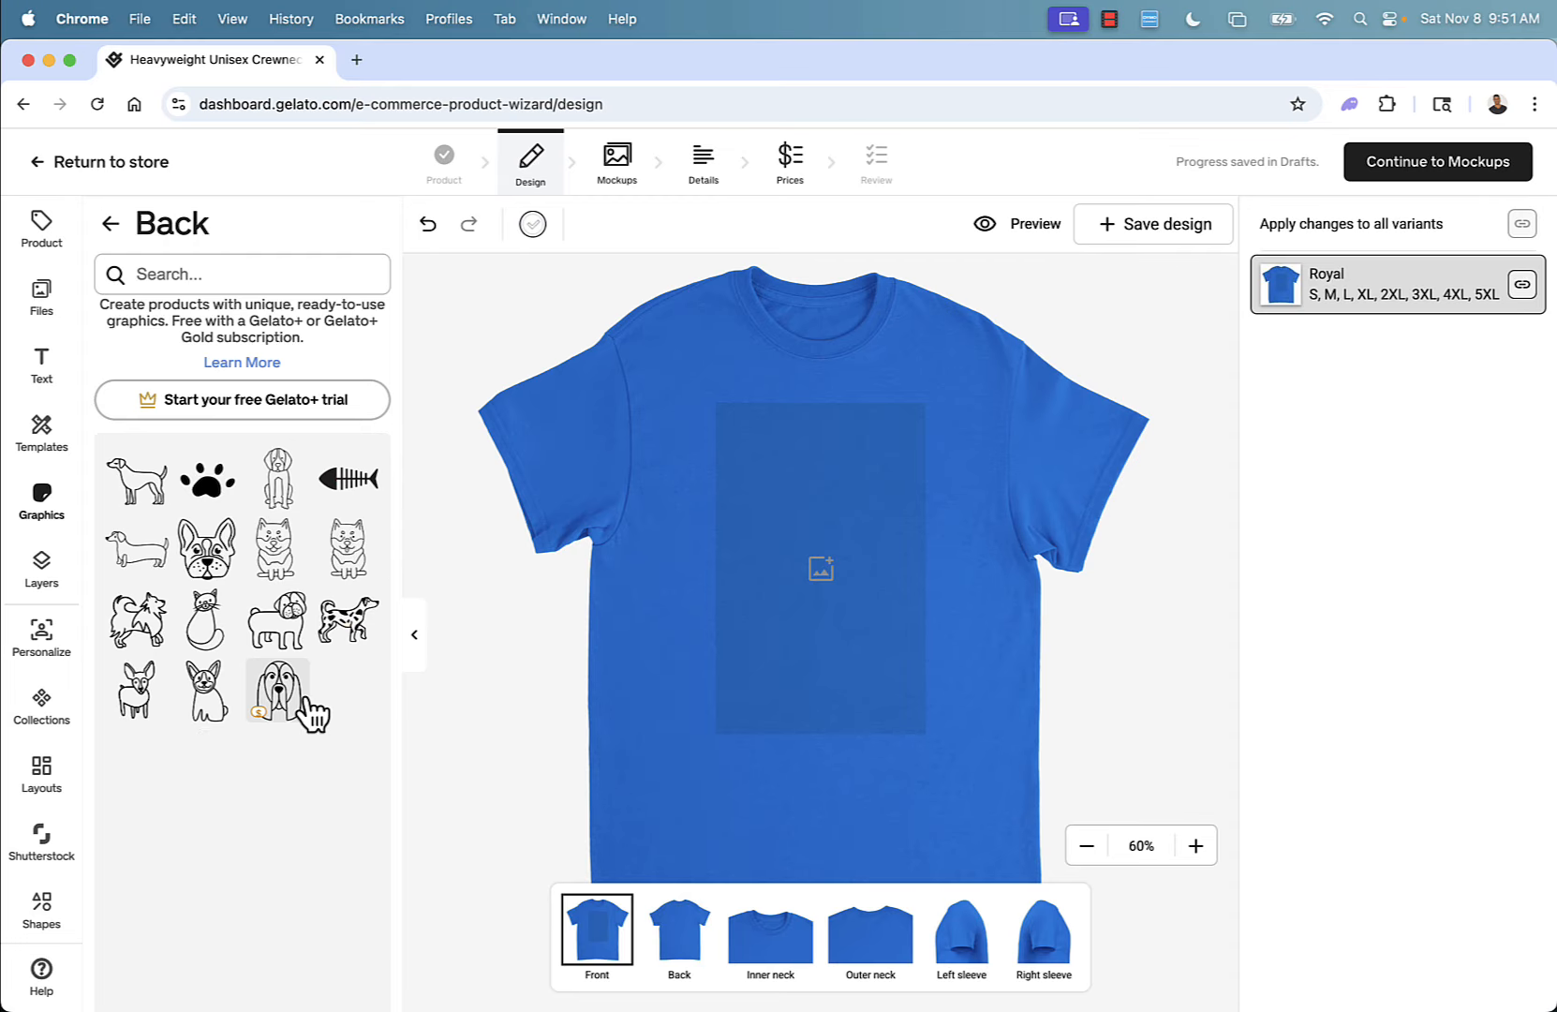
{"action": "scroll", "coordinate": [308, 705], "scroll_direction": "down", "scroll_amount": 2}
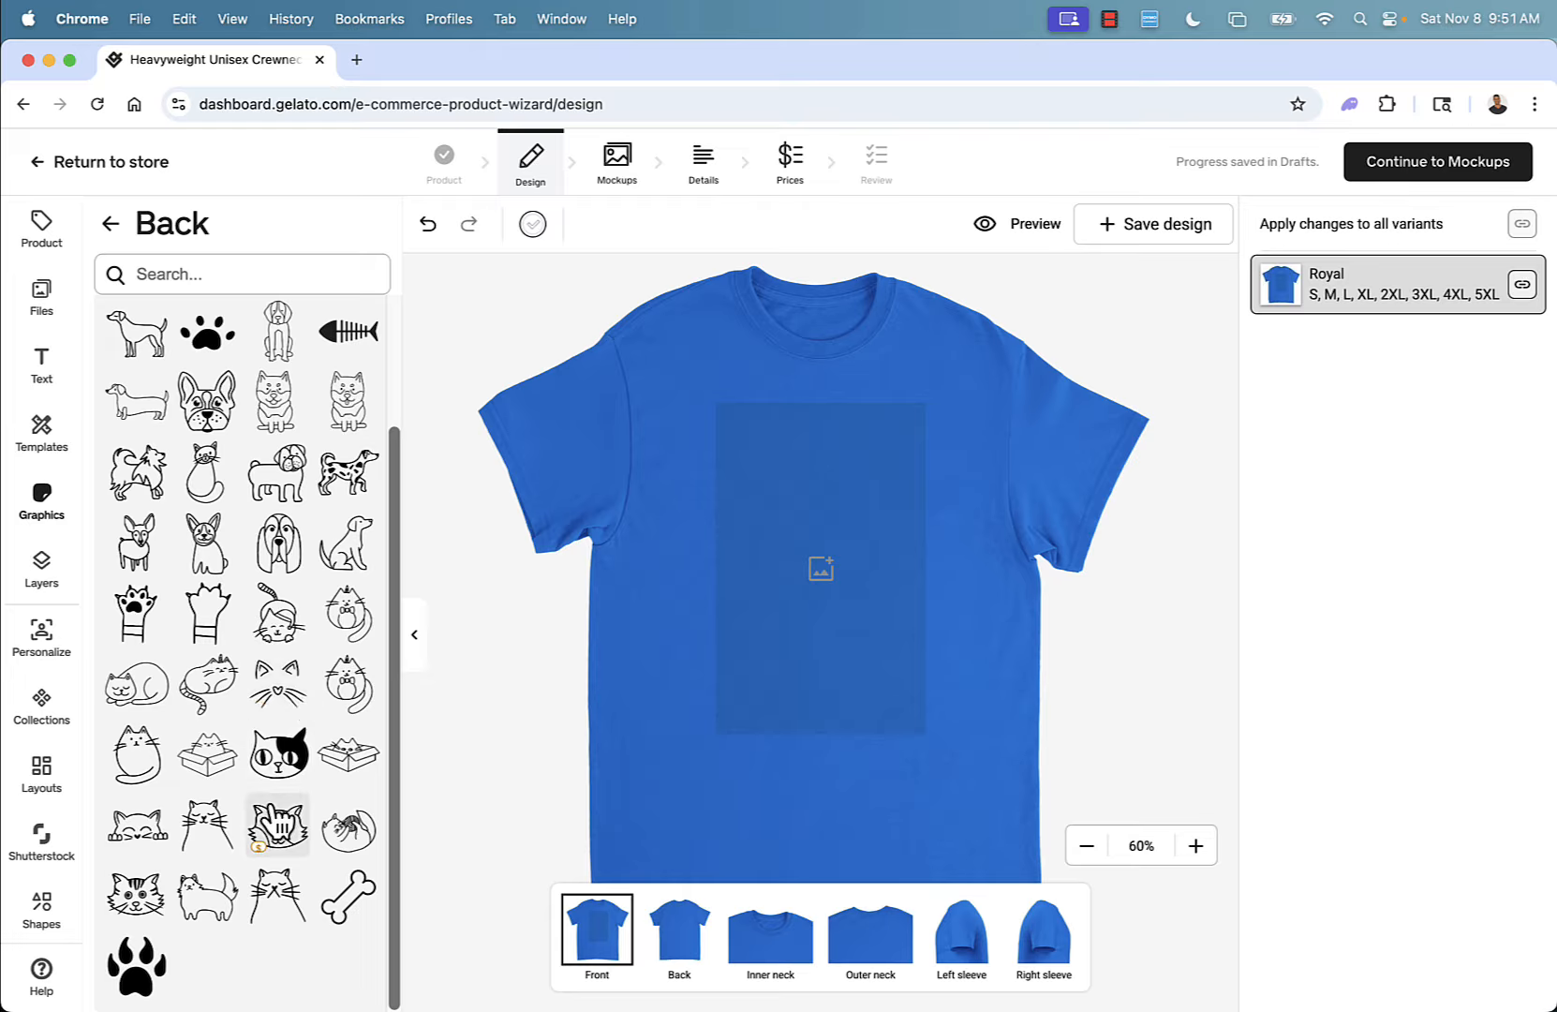
{"action": "left_click", "coordinate": [271, 770]}
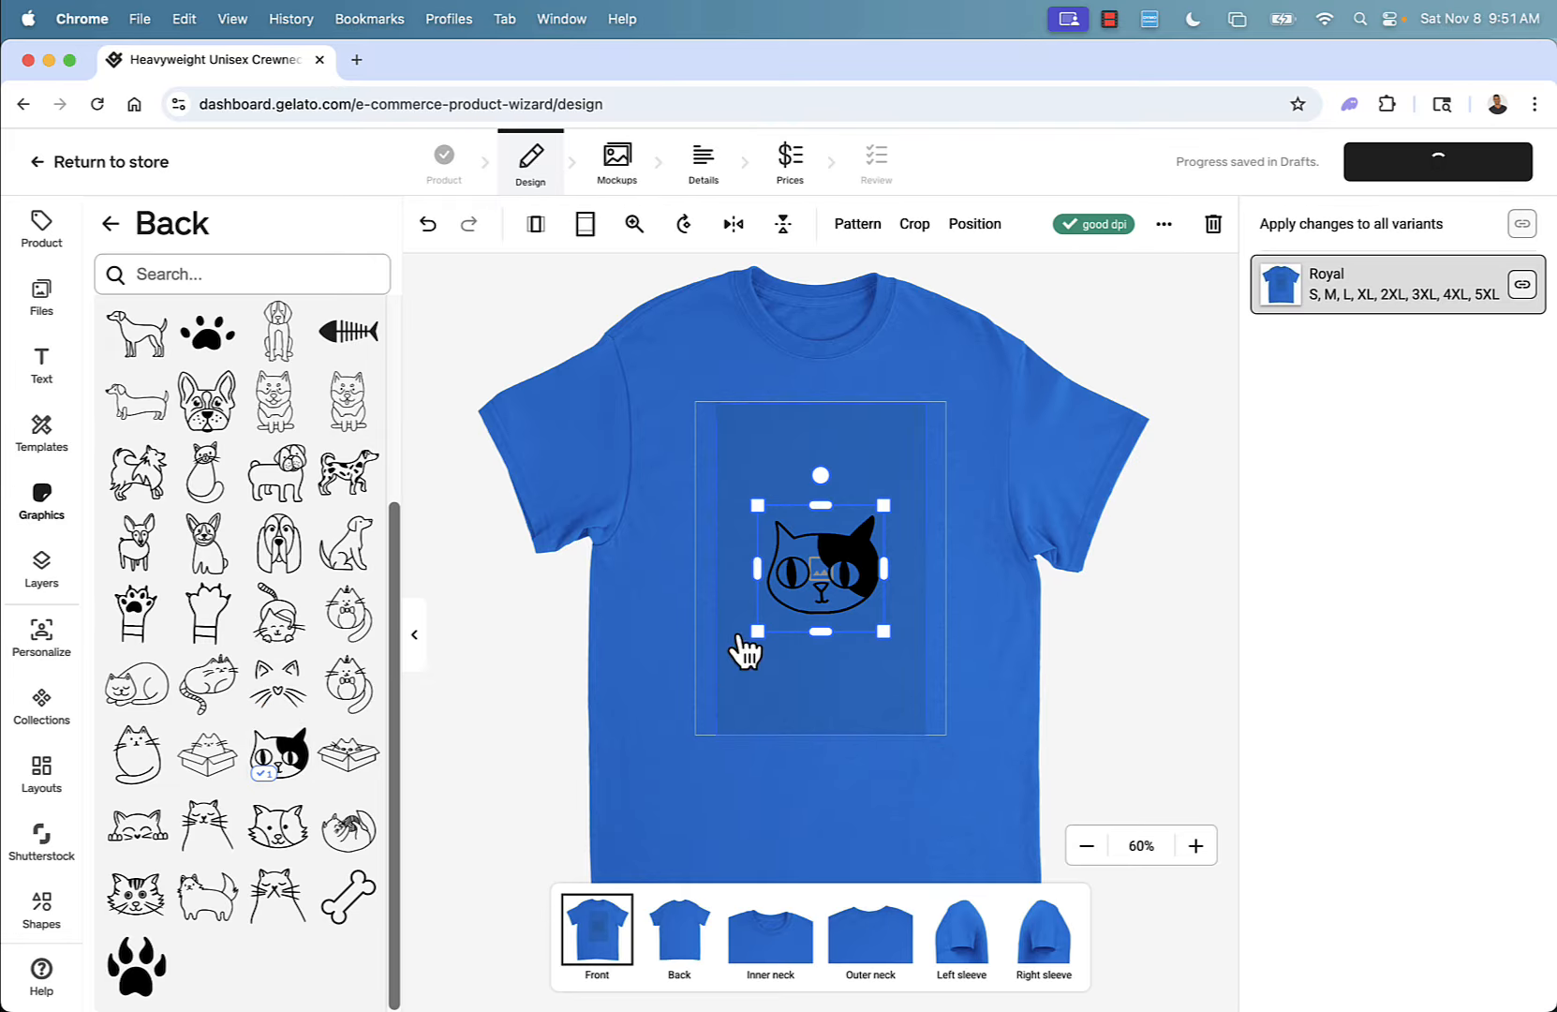
{"action": "left_click_drag", "start_coordinate": [757, 633], "coordinate": [706, 706]}
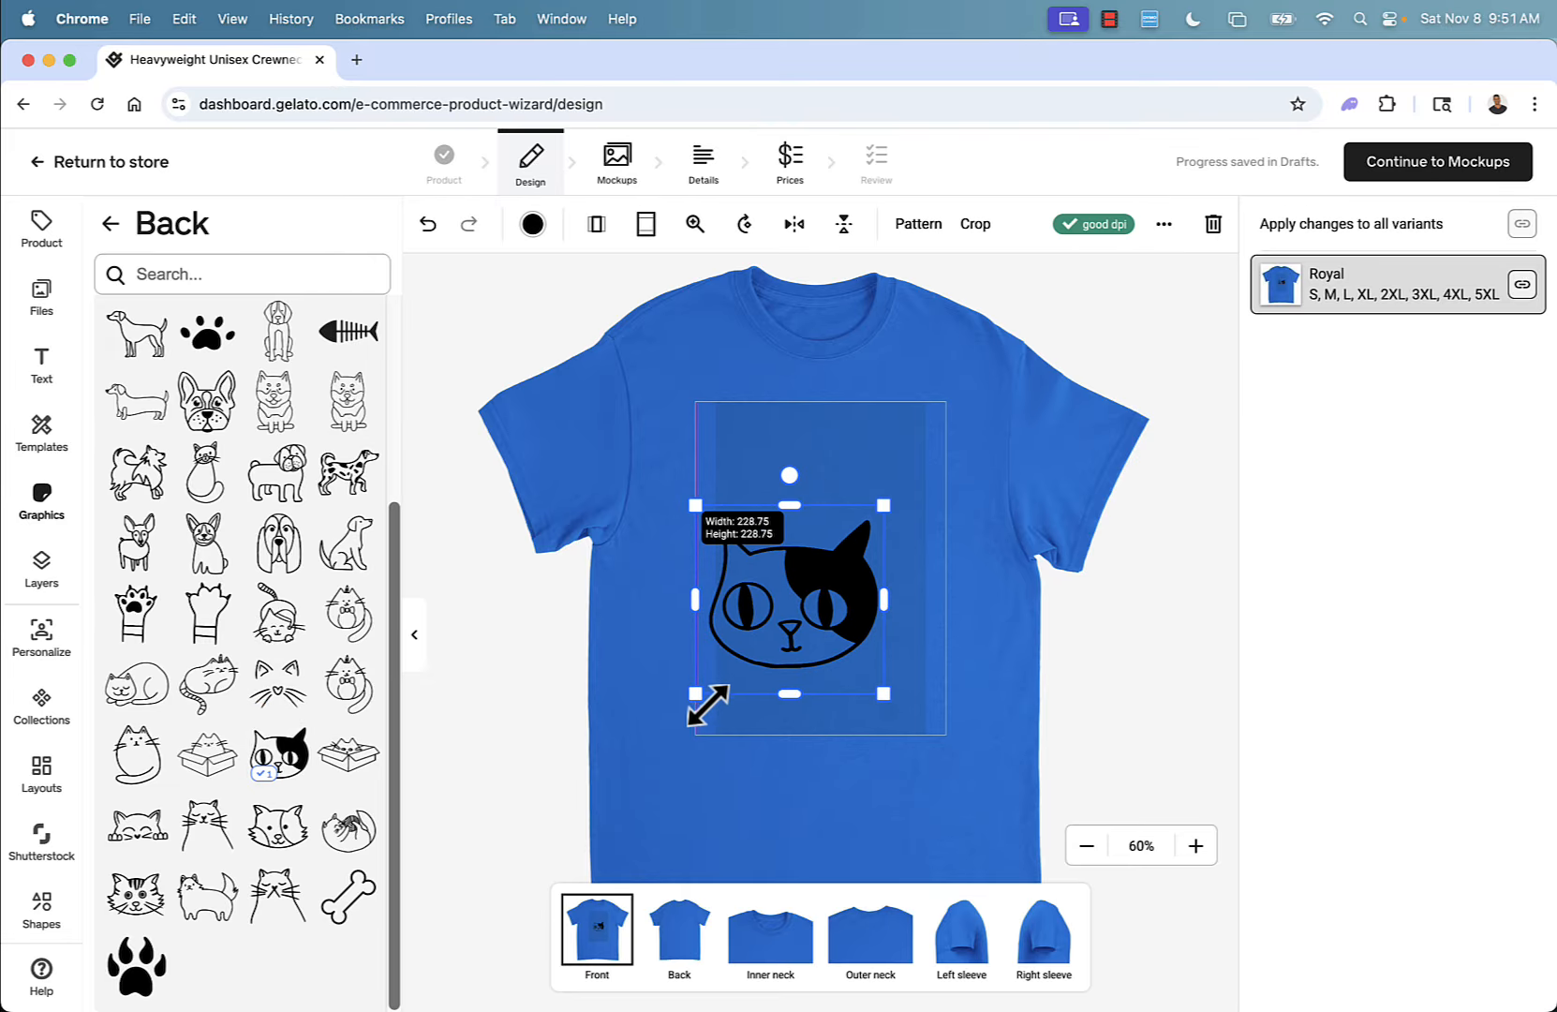
{"action": "left_click_drag", "start_coordinate": [774, 620], "coordinate": [804, 591]}
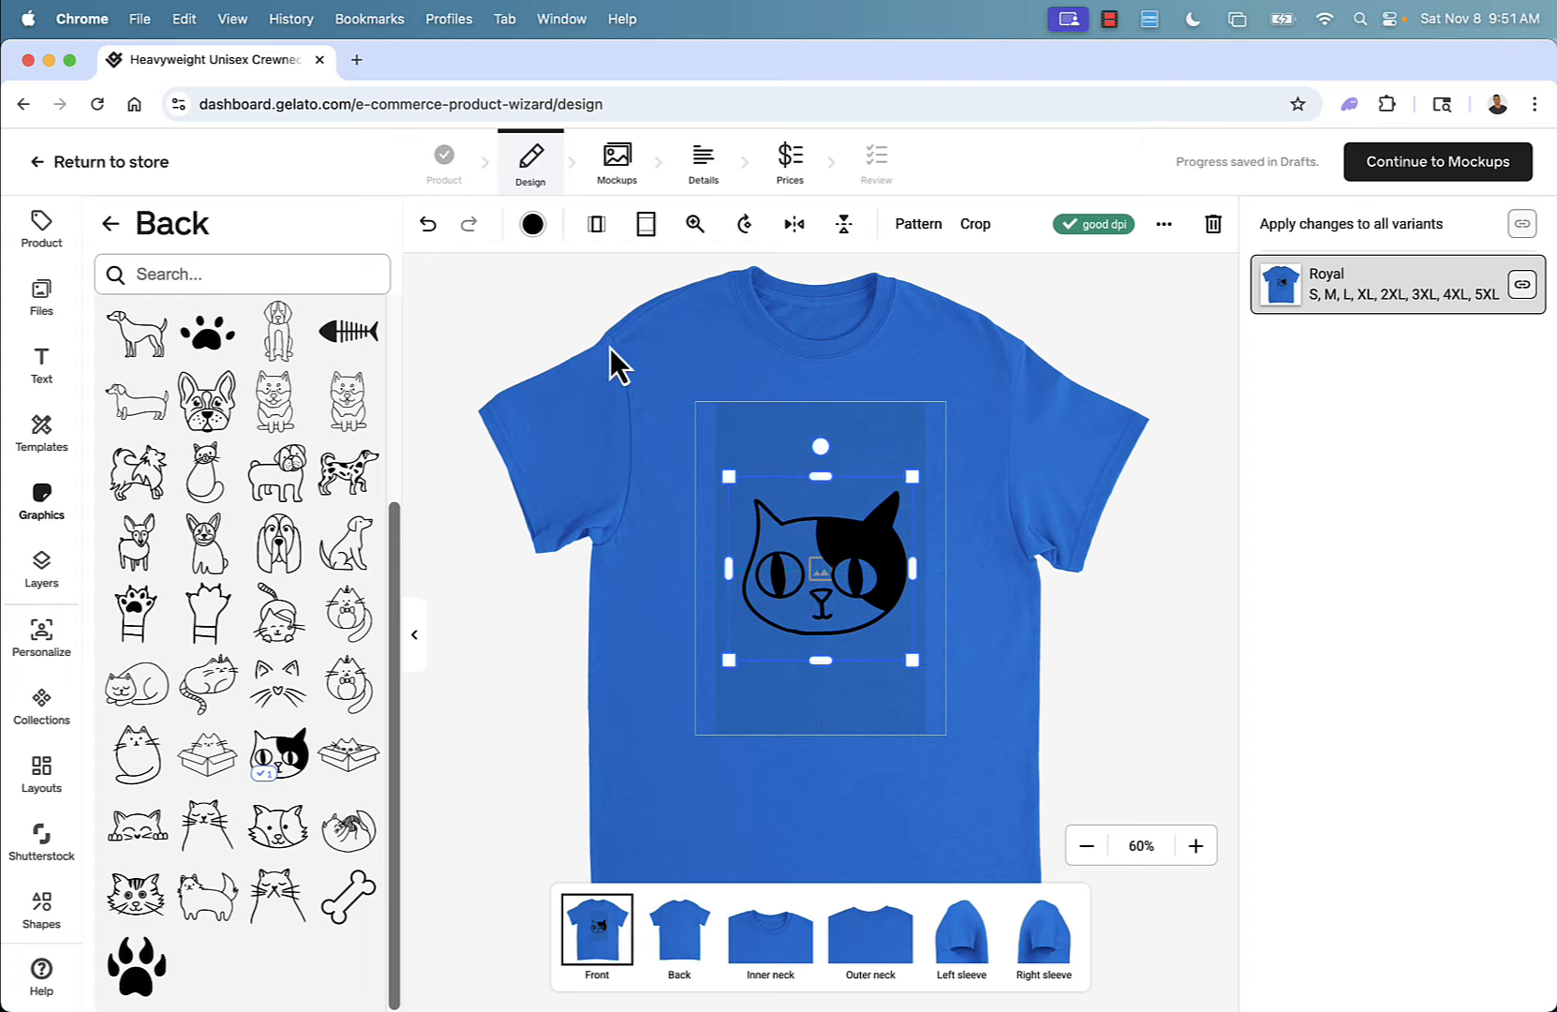
Recolor the cat face graphic white.
{"action": "left_click", "coordinate": [532, 225]}
{"action": "left_click", "coordinate": [364, 305]}
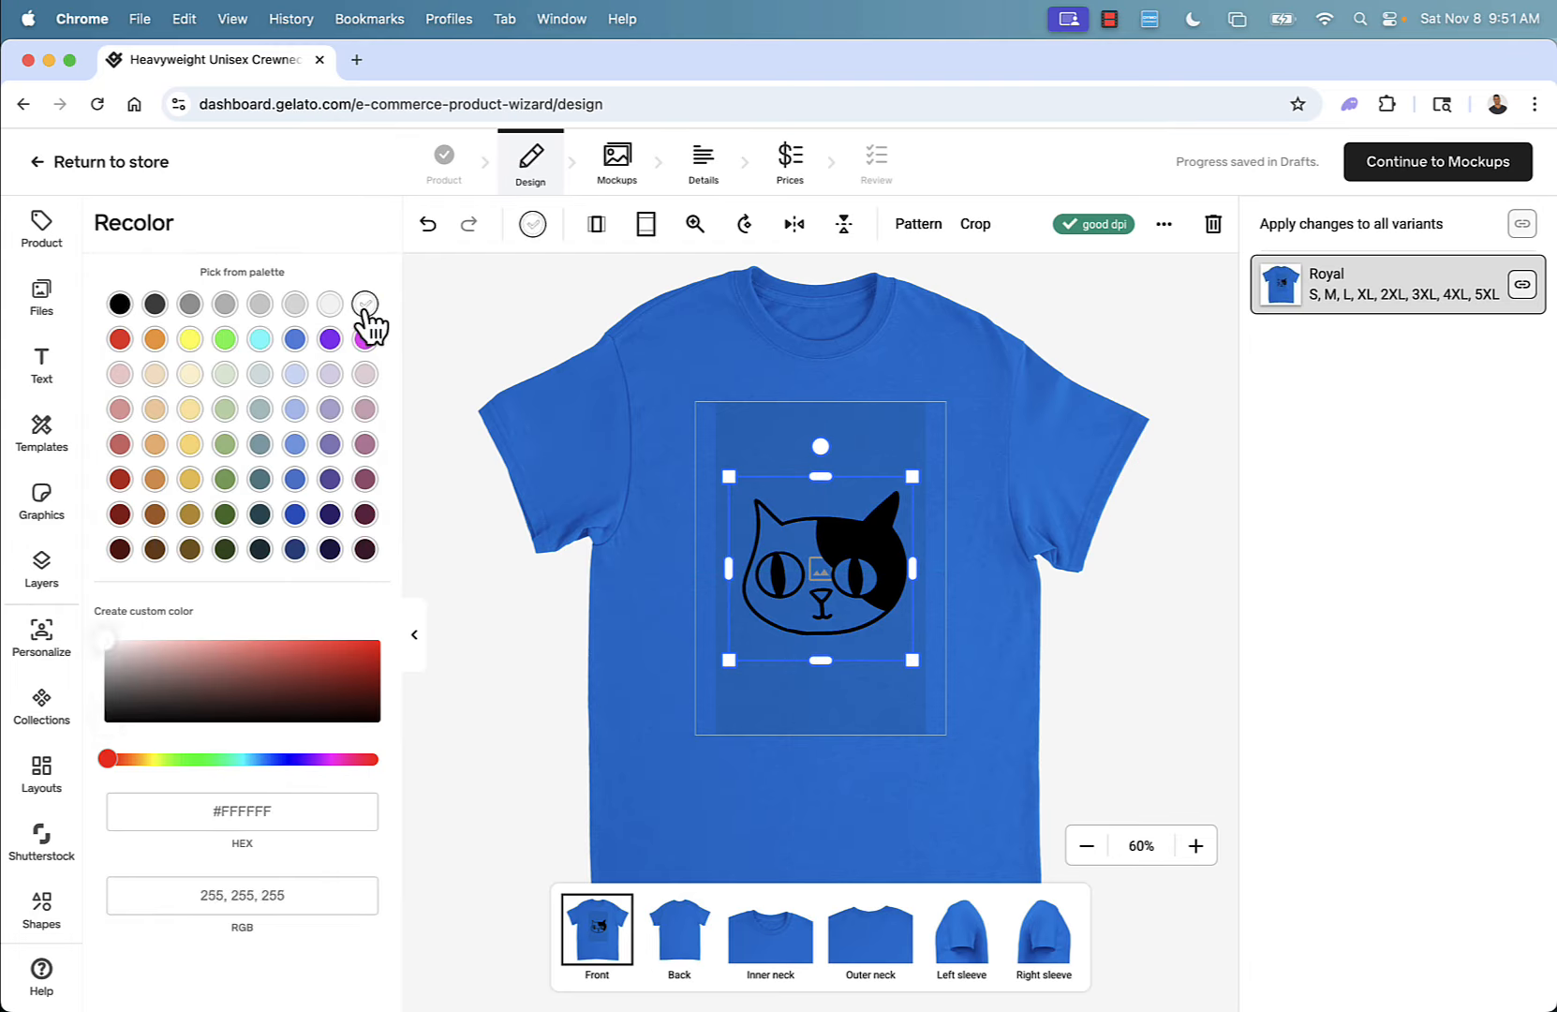
{"action": "left_click", "coordinate": [484, 310]}
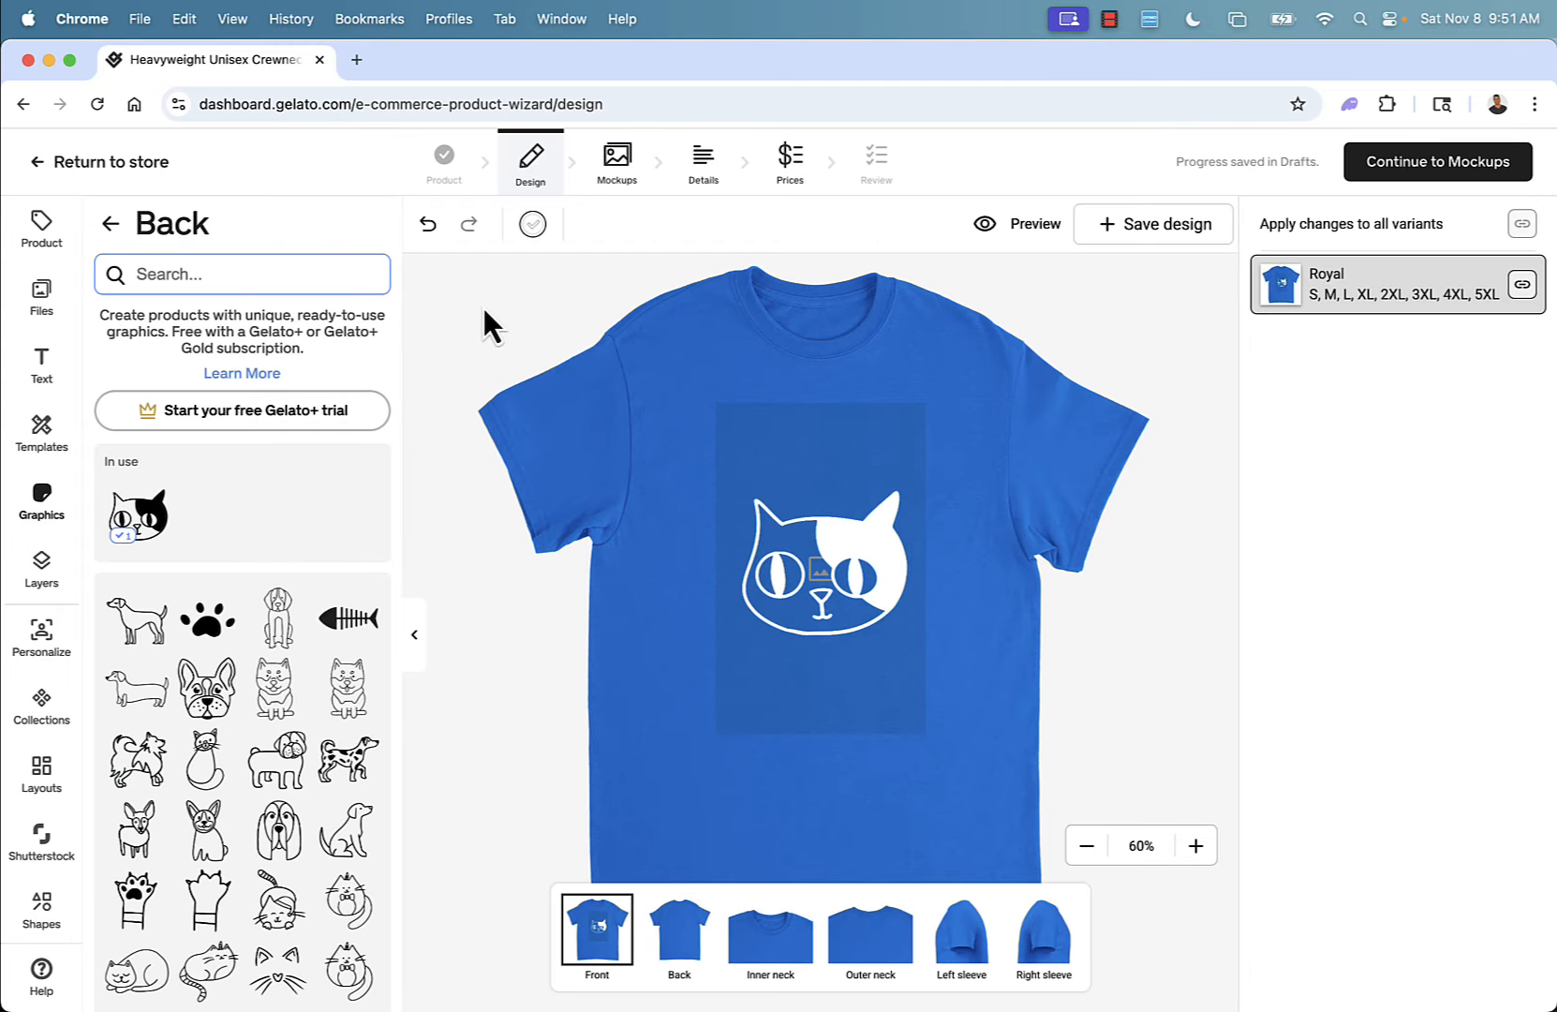
Recolor the cat face red and move it up toward the collar of the print area.
{"action": "left_click", "coordinate": [792, 584]}
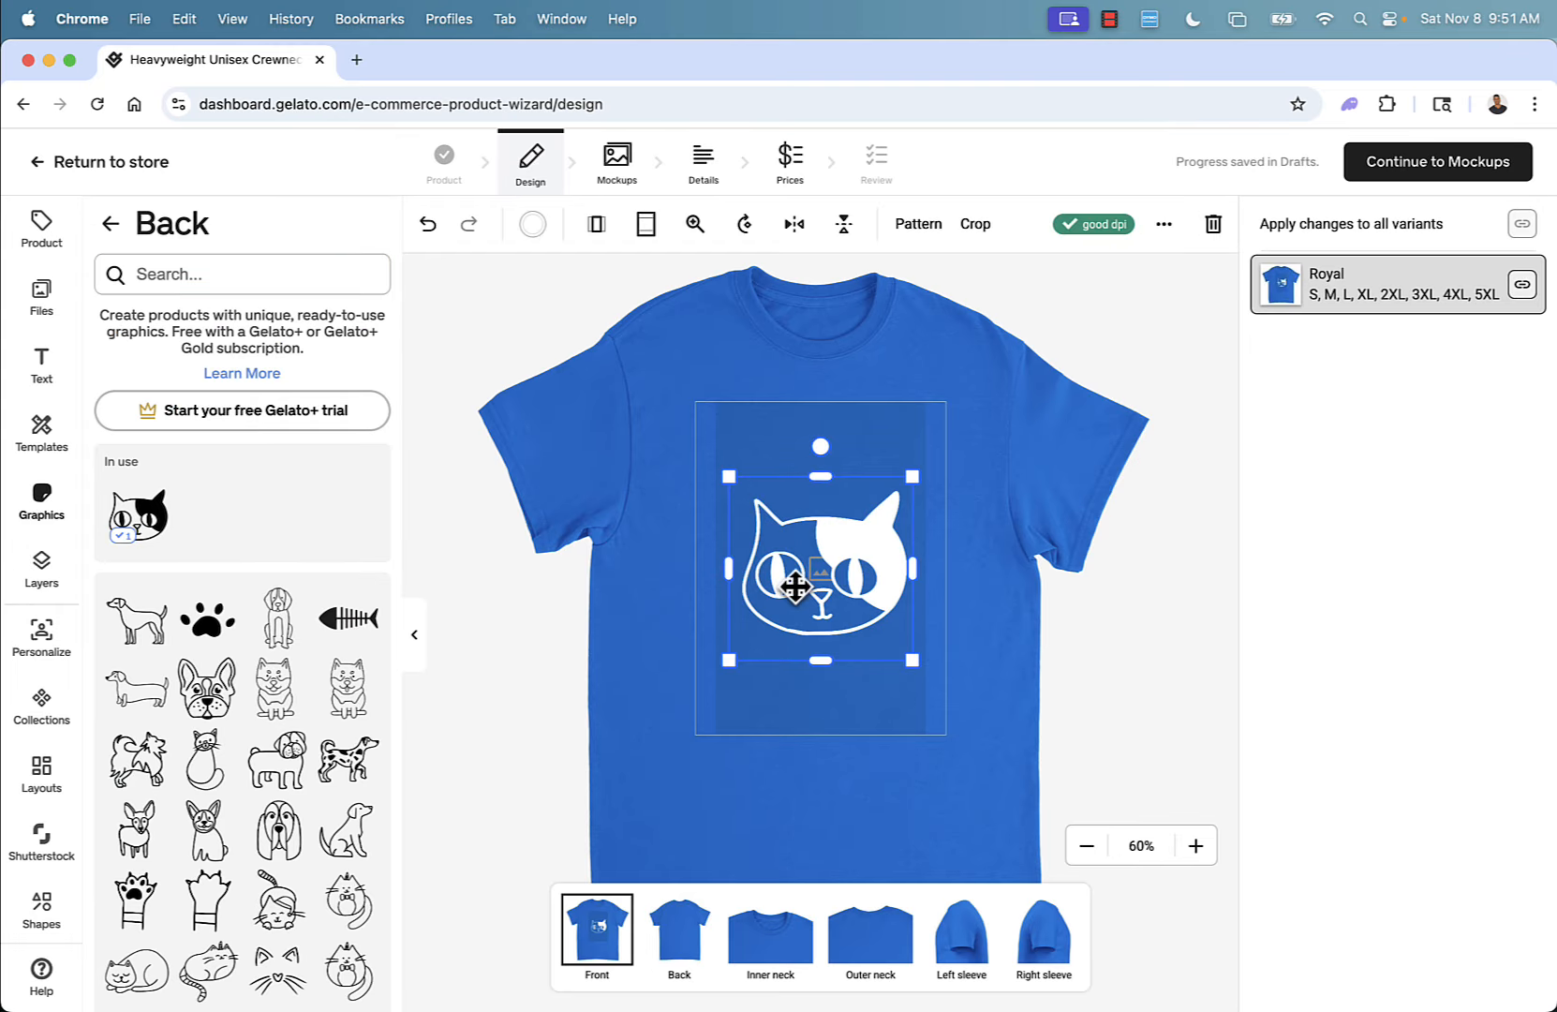
{"action": "left_click", "coordinate": [531, 227]}
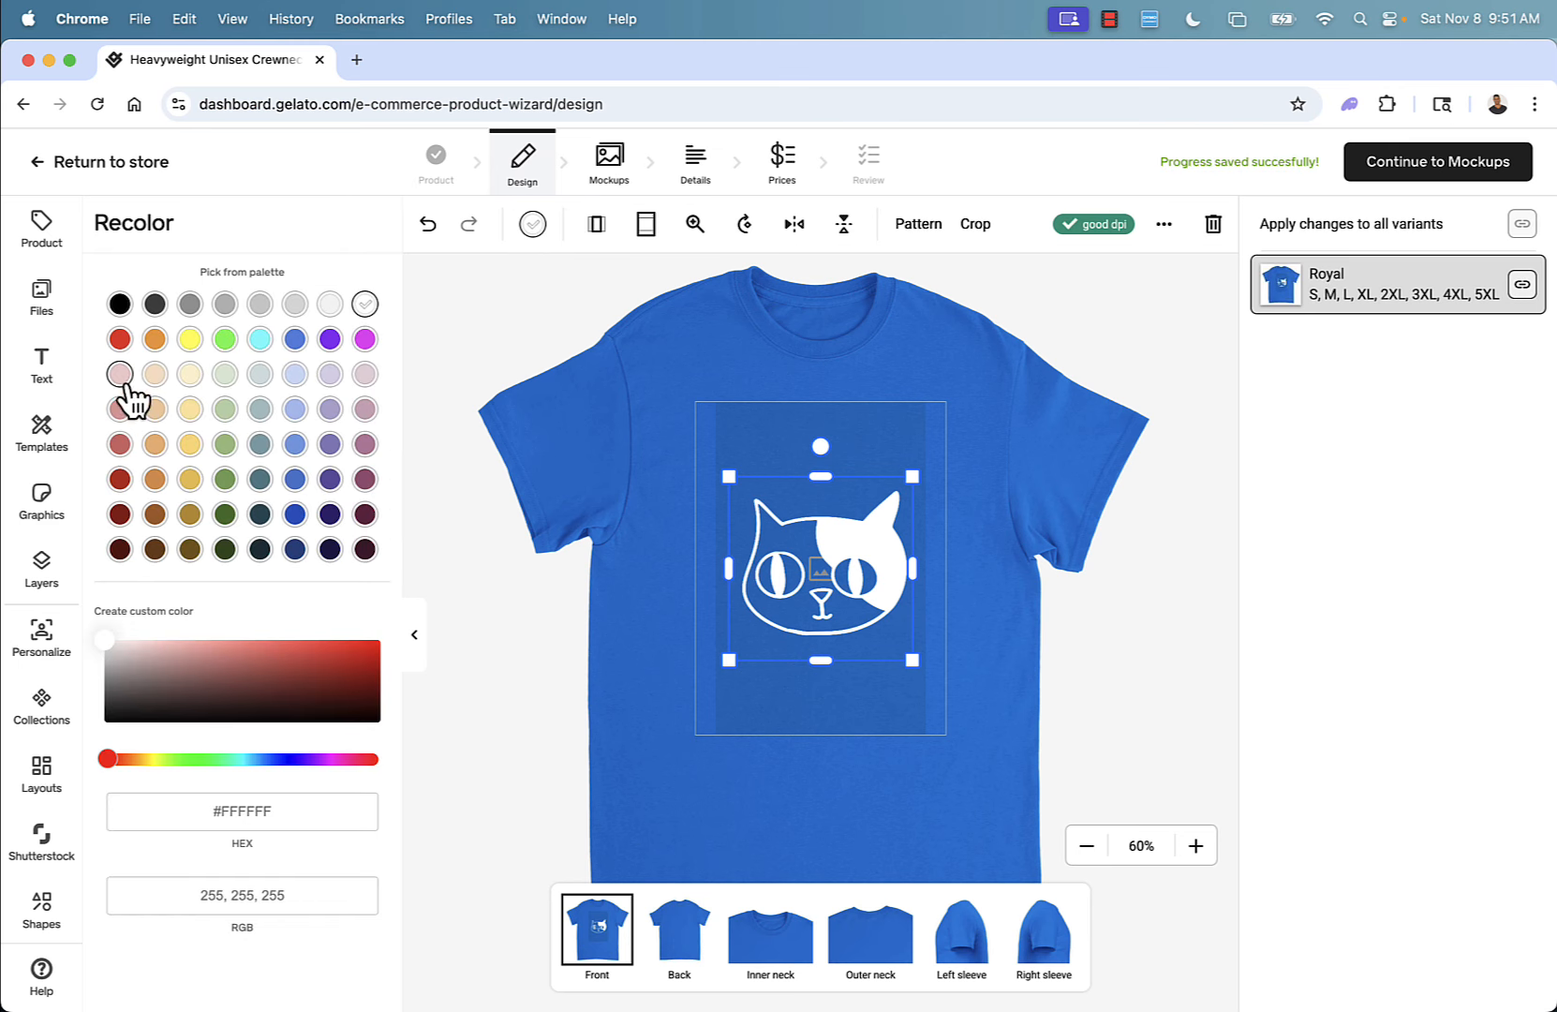
{"action": "left_click", "coordinate": [119, 338]}
{"action": "left_click", "coordinate": [447, 591]}
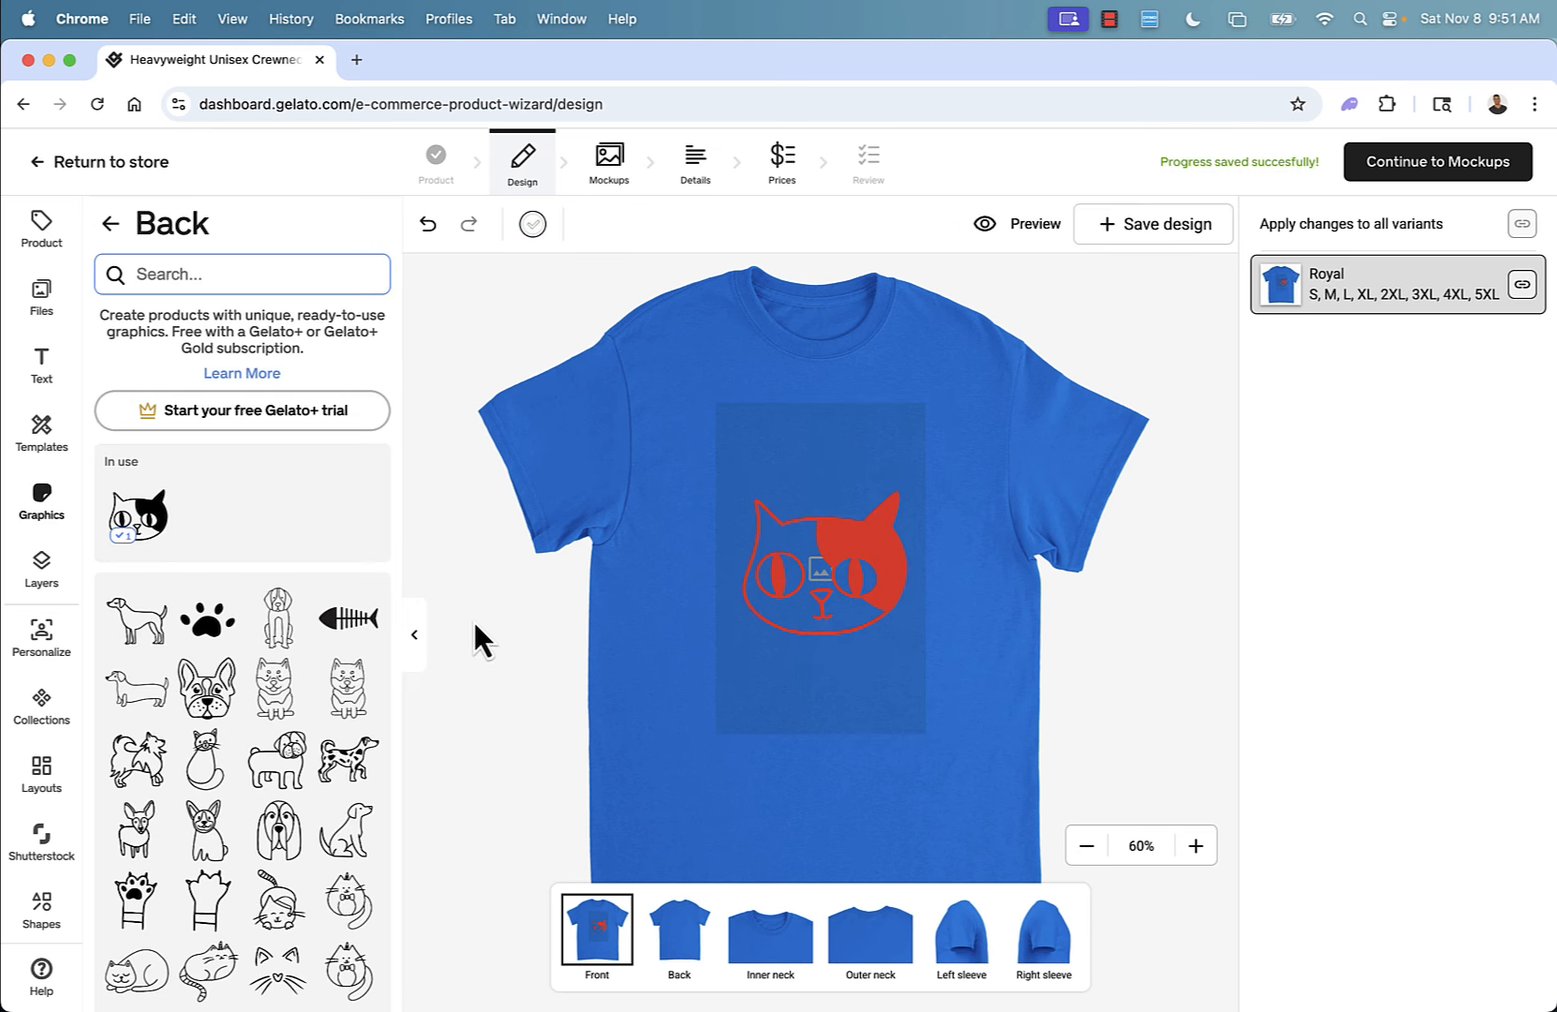
{"action": "left_click_drag", "start_coordinate": [887, 581], "coordinate": [821, 514]}
Replace the cat face with the sleeping cat line drawing from the graphics and move it down the print area.
{"action": "left_click", "coordinate": [890, 712]}
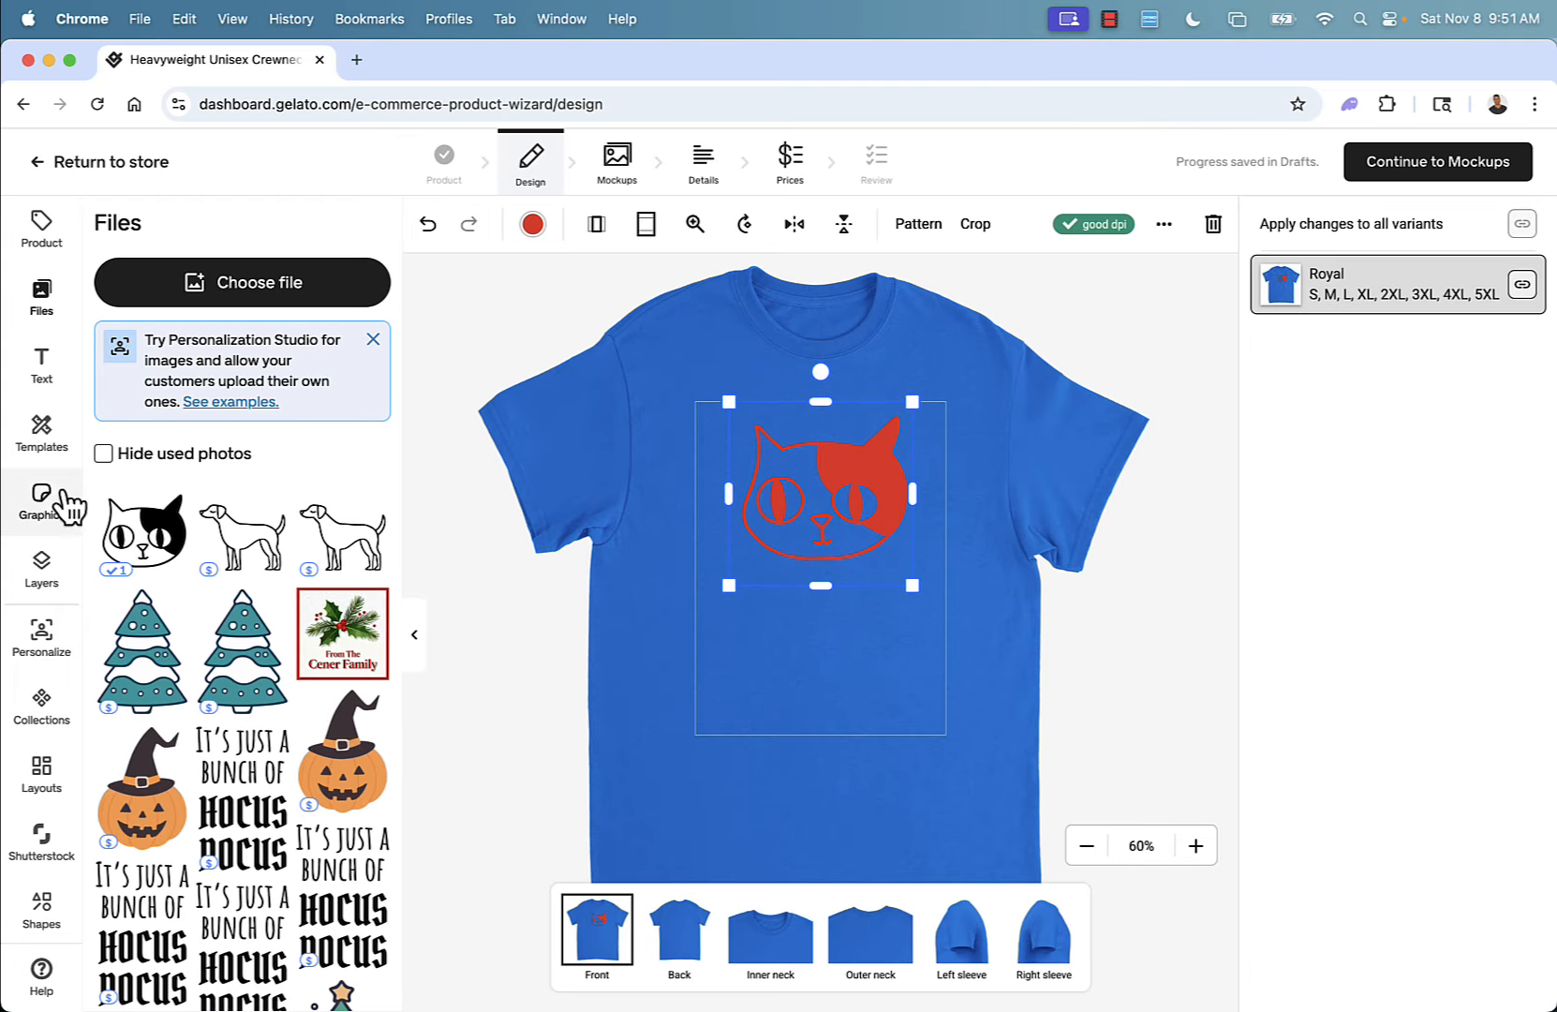
{"action": "left_click", "coordinate": [45, 510]}
{"action": "scroll", "coordinate": [314, 717], "scroll_direction": "down", "scroll_amount": 2}
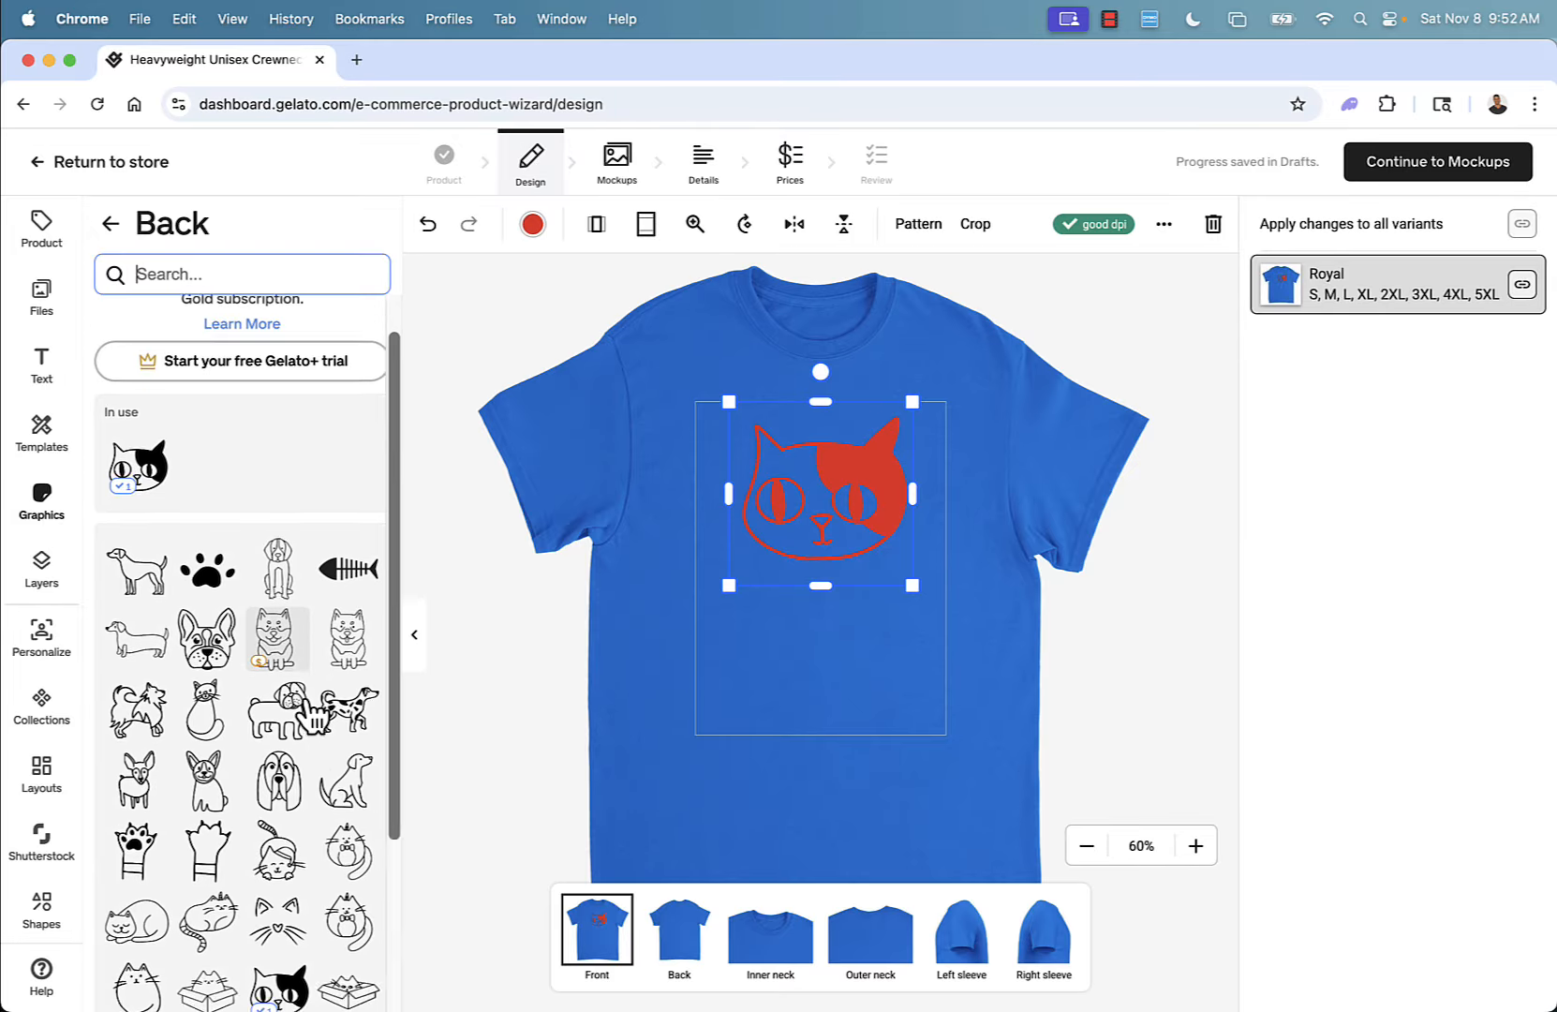
{"action": "scroll", "coordinate": [310, 716], "scroll_direction": "down", "scroll_amount": 5}
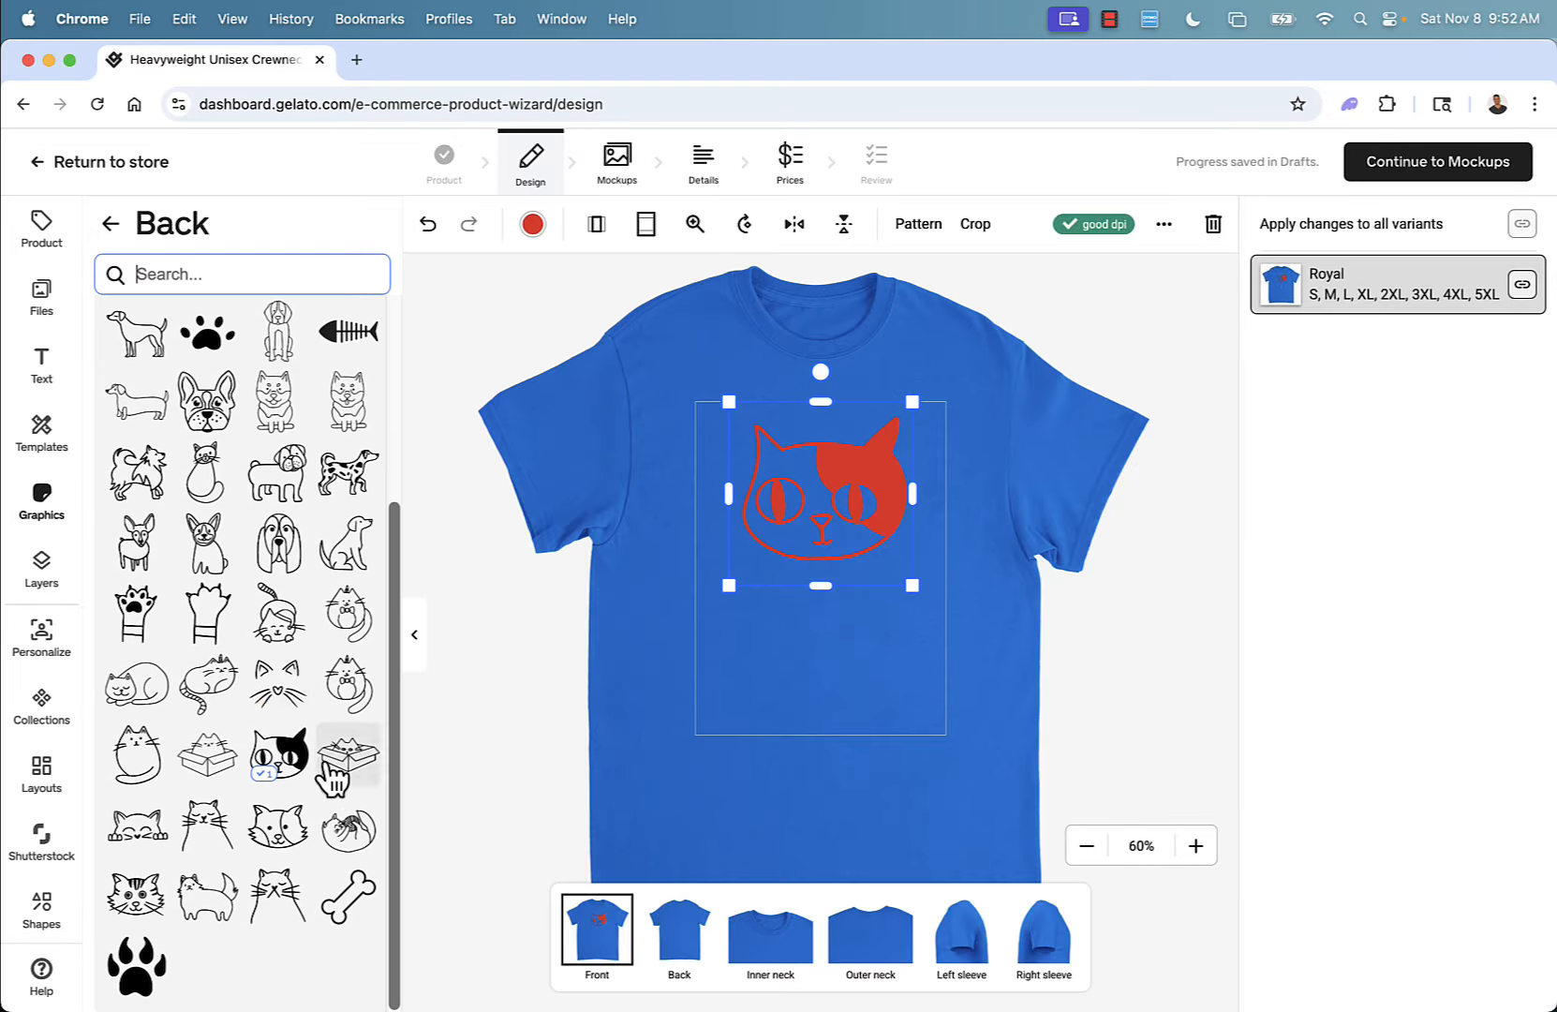
{"action": "left_click", "coordinate": [290, 905]}
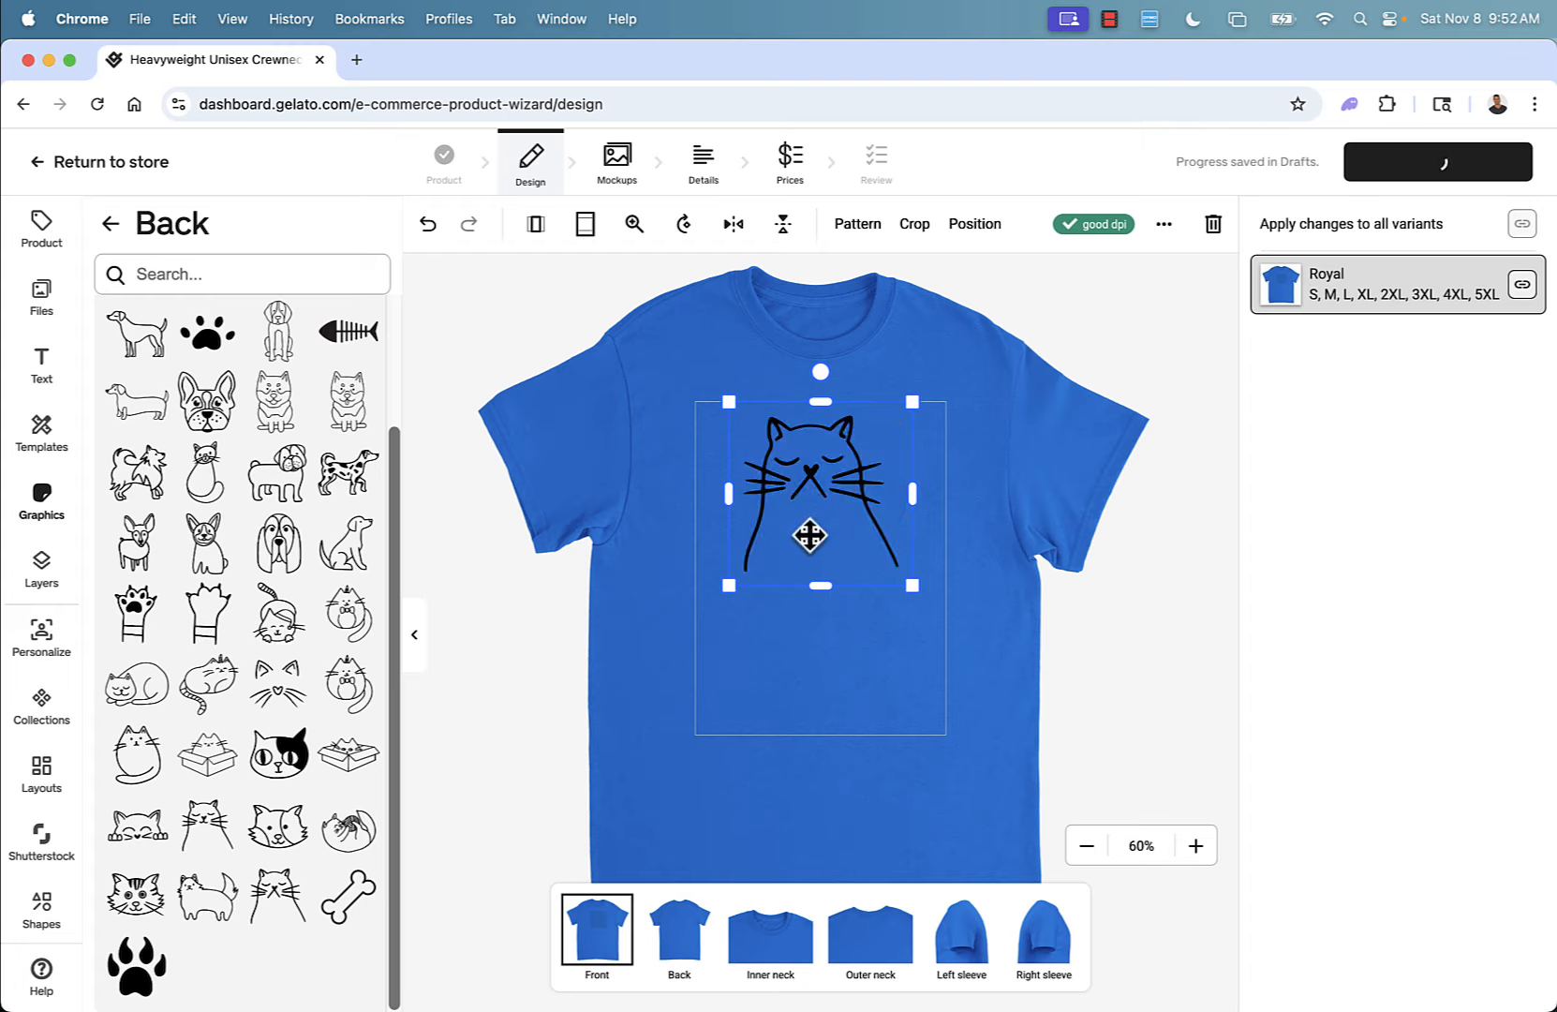
{"action": "left_click_drag", "start_coordinate": [809, 535], "coordinate": [832, 653]}
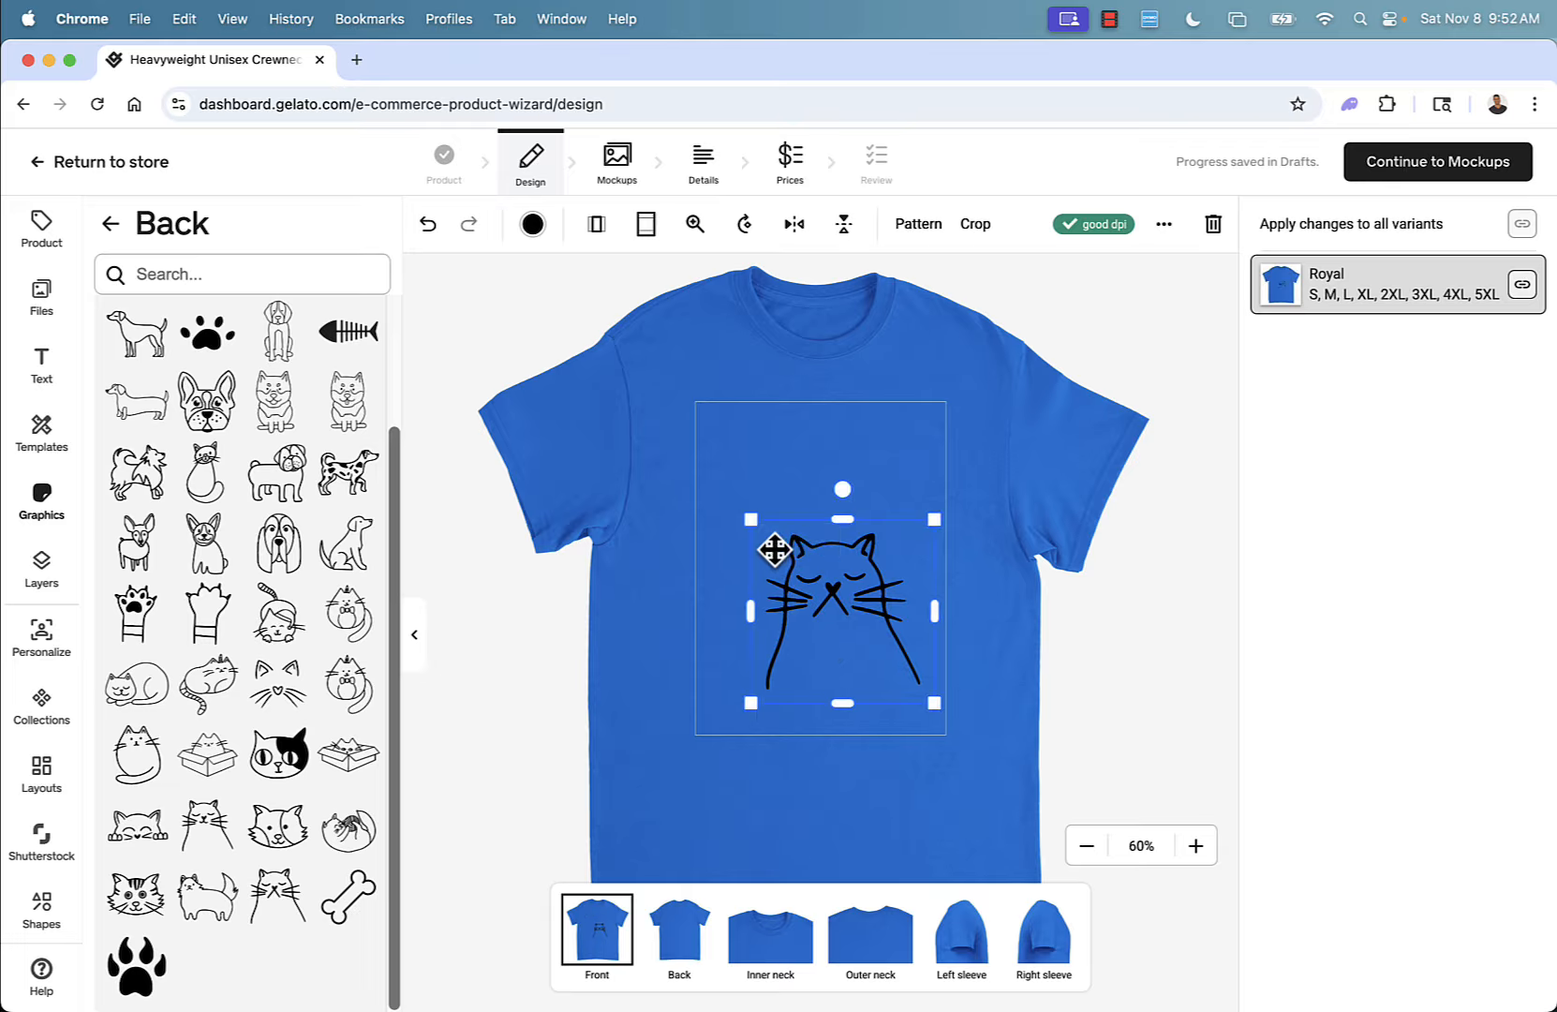
{"action": "left_click", "coordinate": [731, 549]}
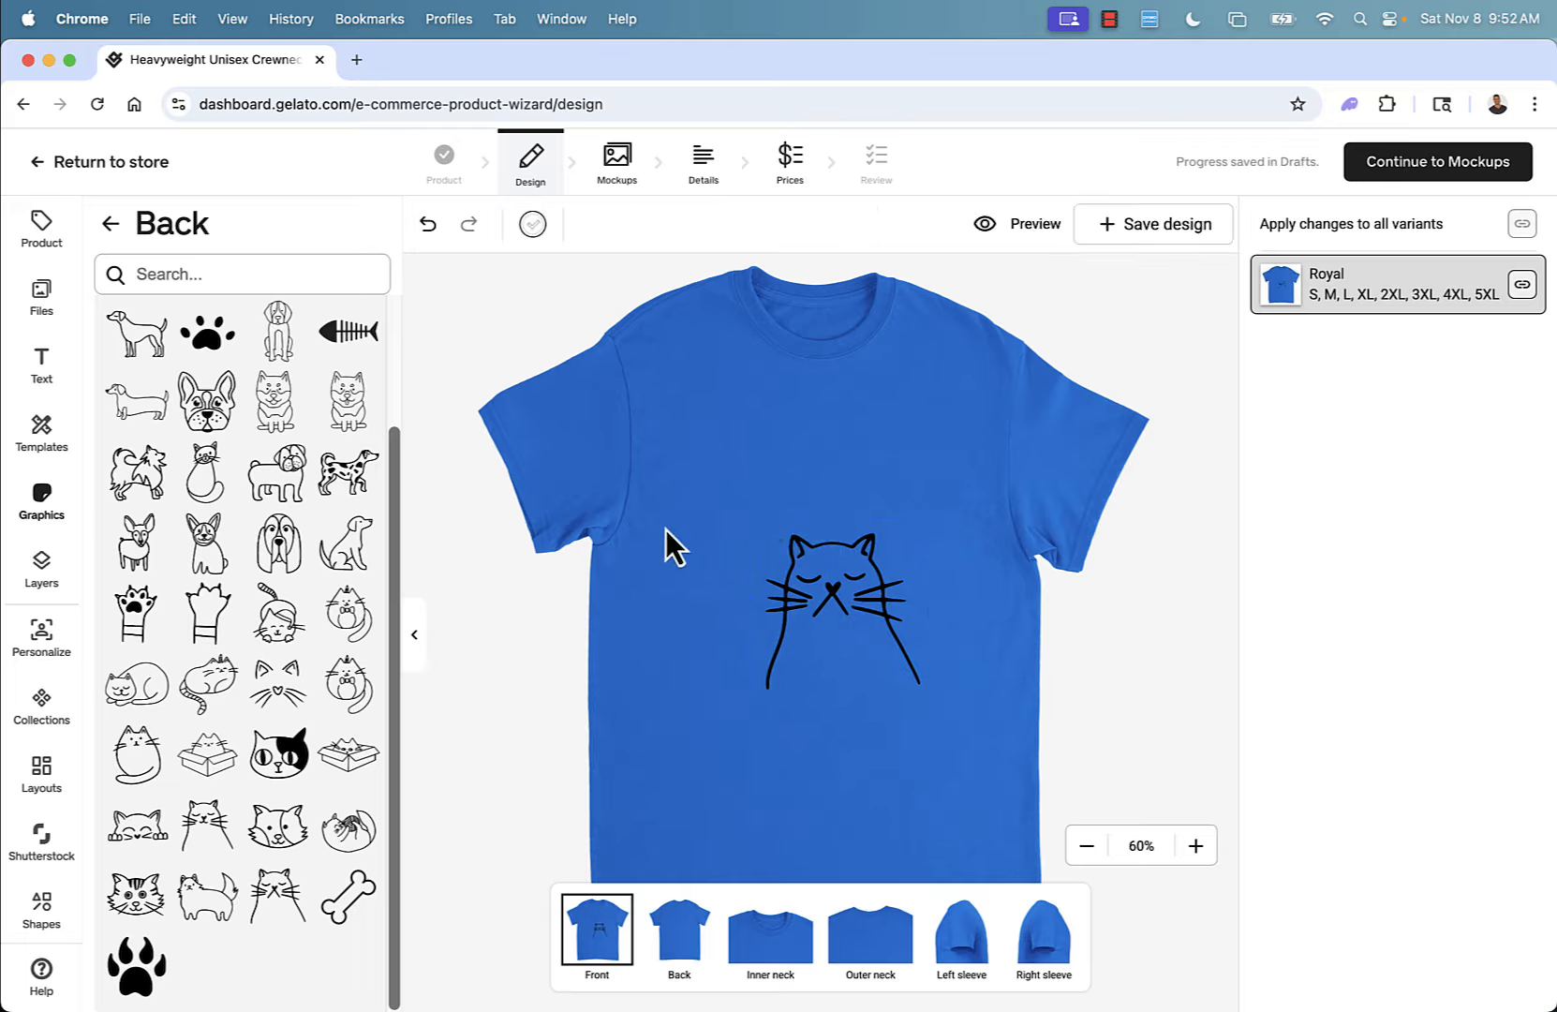
Add the raised cat paw graphic and place it at the upper left of the print area.
{"action": "left_click", "coordinate": [208, 636]}
{"action": "left_click_drag", "start_coordinate": [786, 514], "coordinate": [740, 469]}
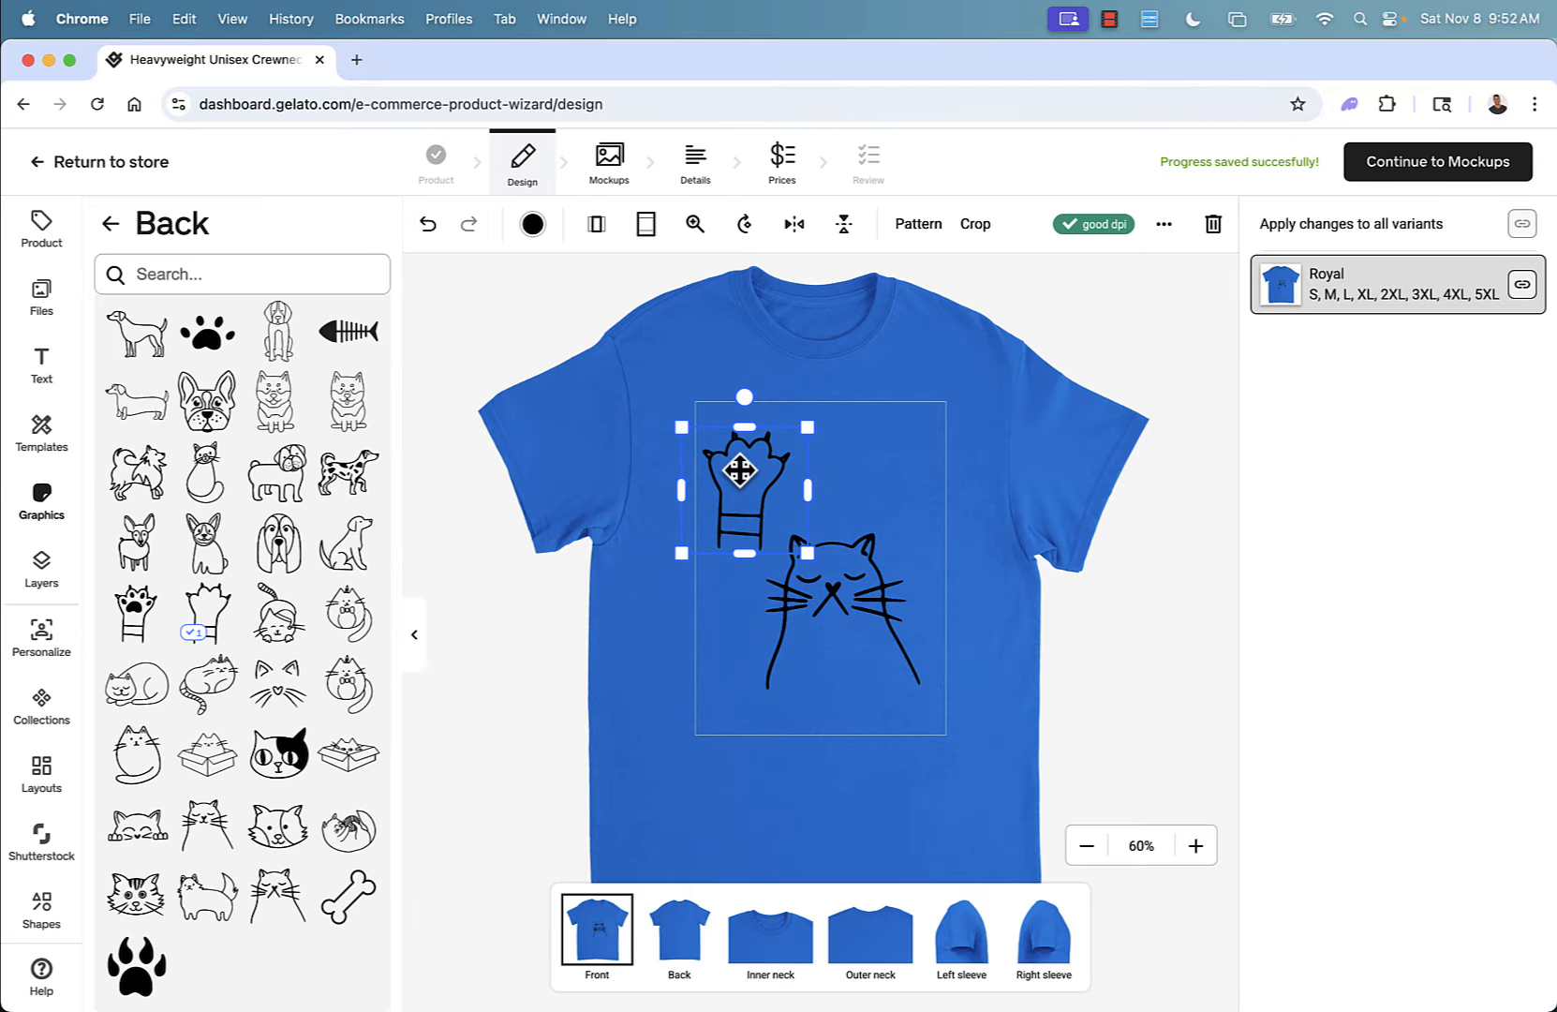
{"action": "left_click", "coordinate": [529, 712]}
Add the whiskered cat face graphic, move it to the upper right and resize it.
{"action": "left_click", "coordinate": [277, 684]}
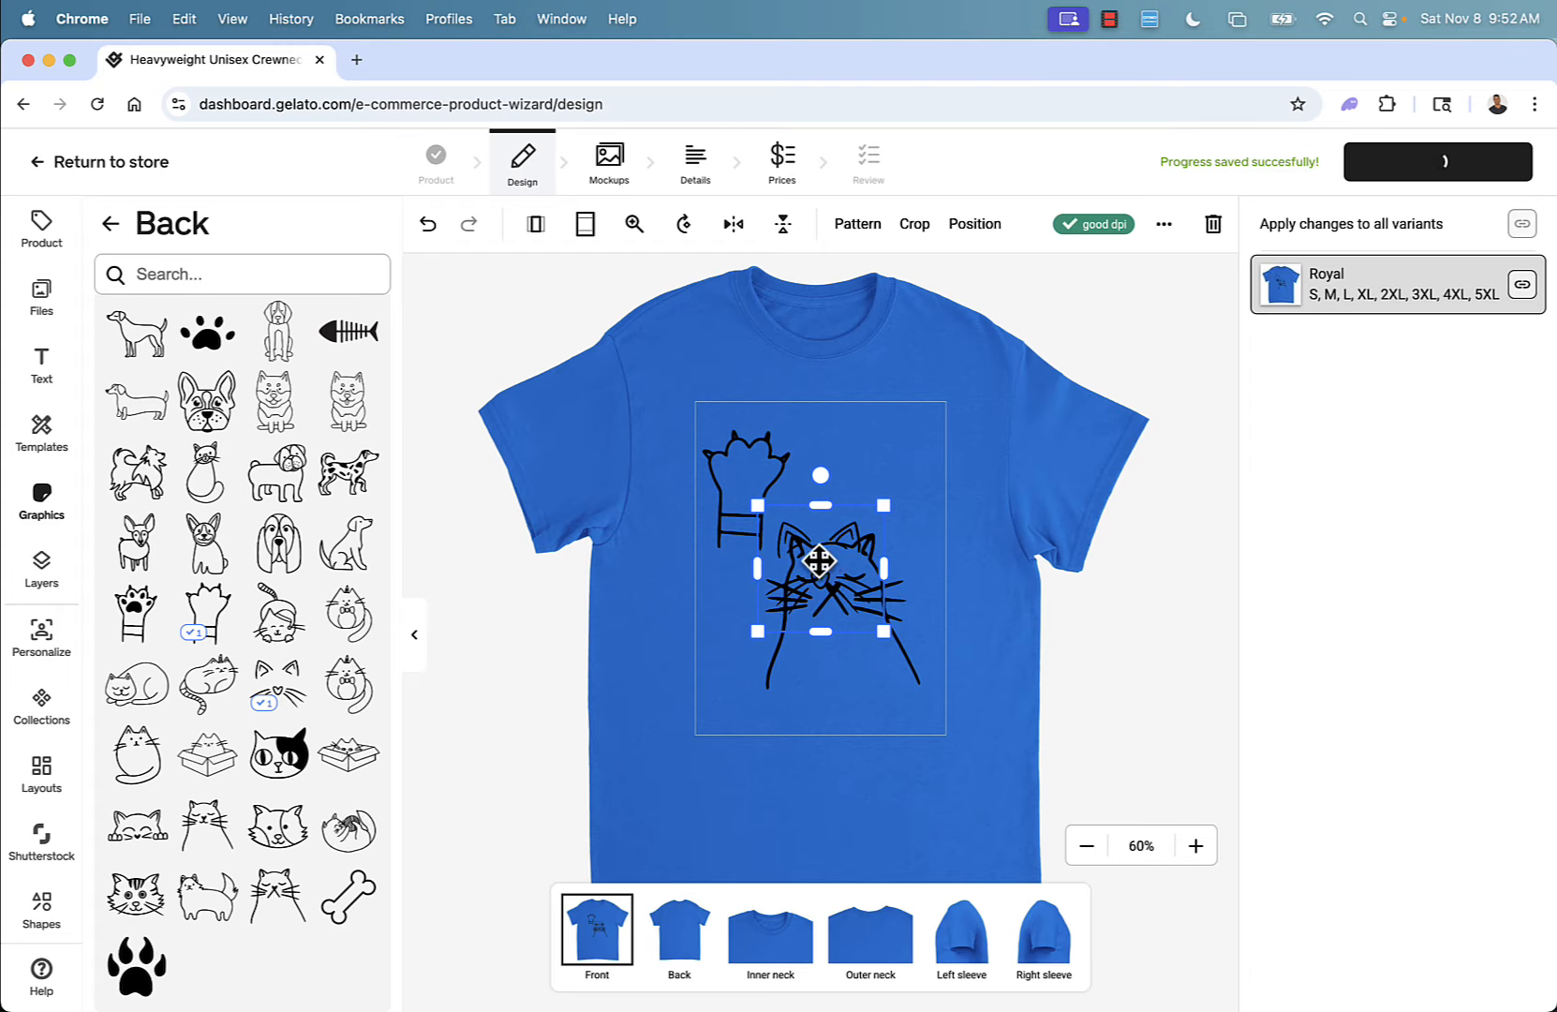
{"action": "left_click_drag", "start_coordinate": [818, 561], "coordinate": [883, 462]}
{"action": "left_click_drag", "start_coordinate": [860, 584], "coordinate": [831, 615]}
{"action": "left_click", "coordinate": [813, 821]}
Add a text reading 'I Love Cats' and move it to the bottom of the print area below the sleeping cat.
{"action": "left_click", "coordinate": [38, 394]}
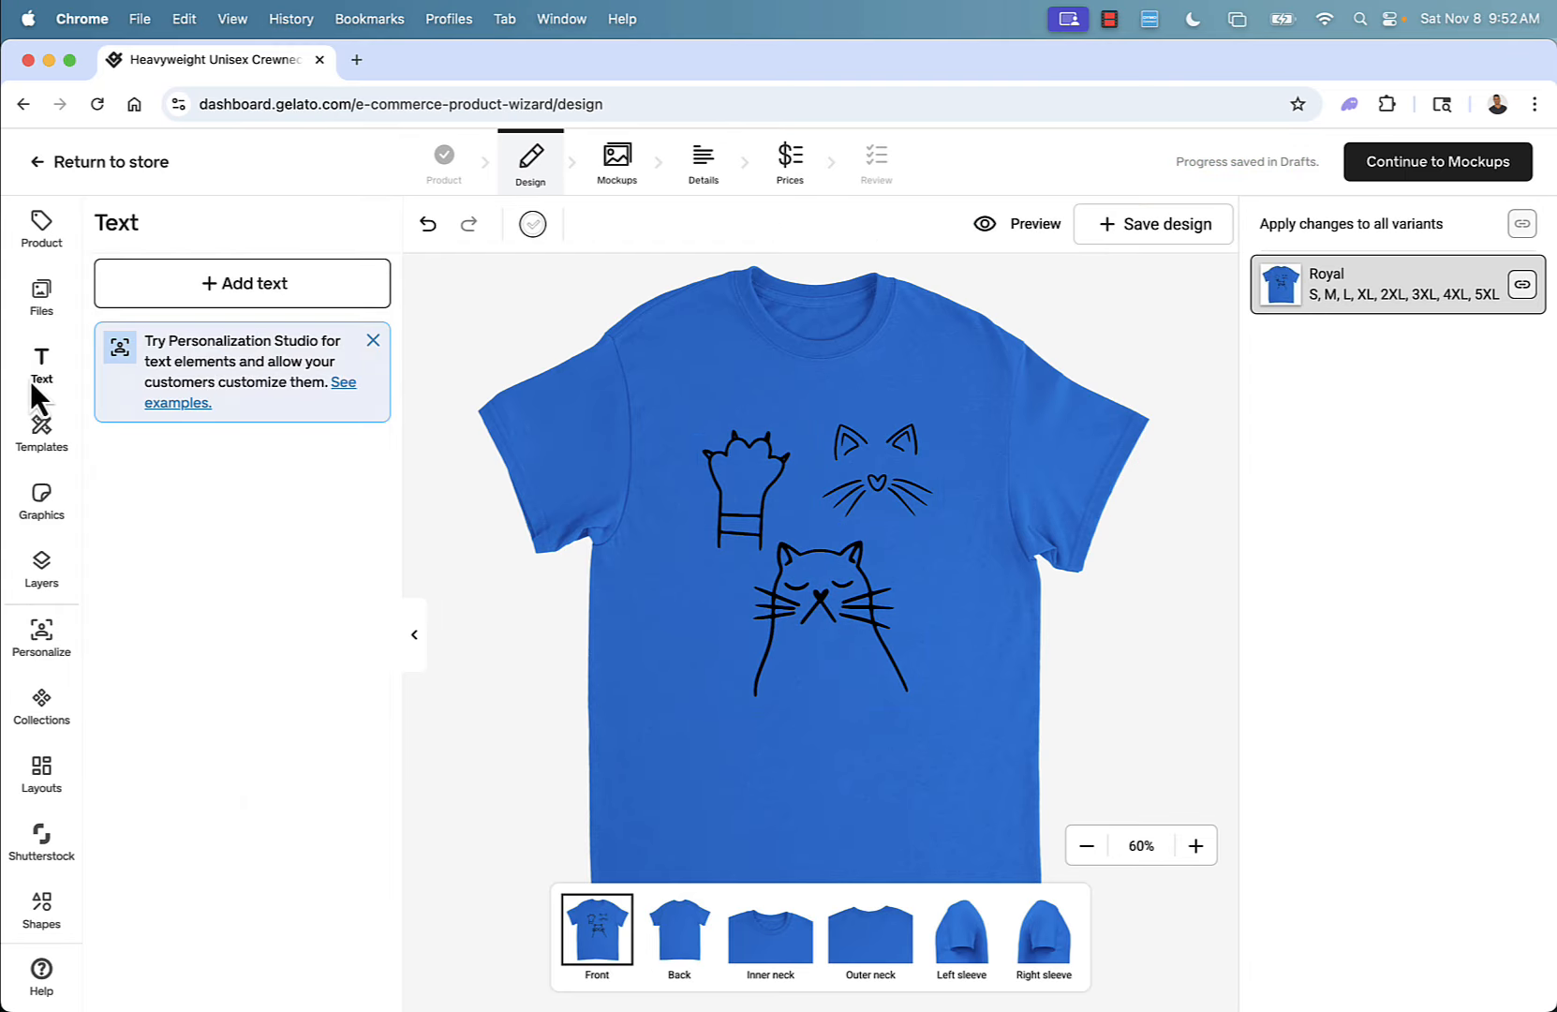
{"action": "left_click", "coordinate": [219, 290]}
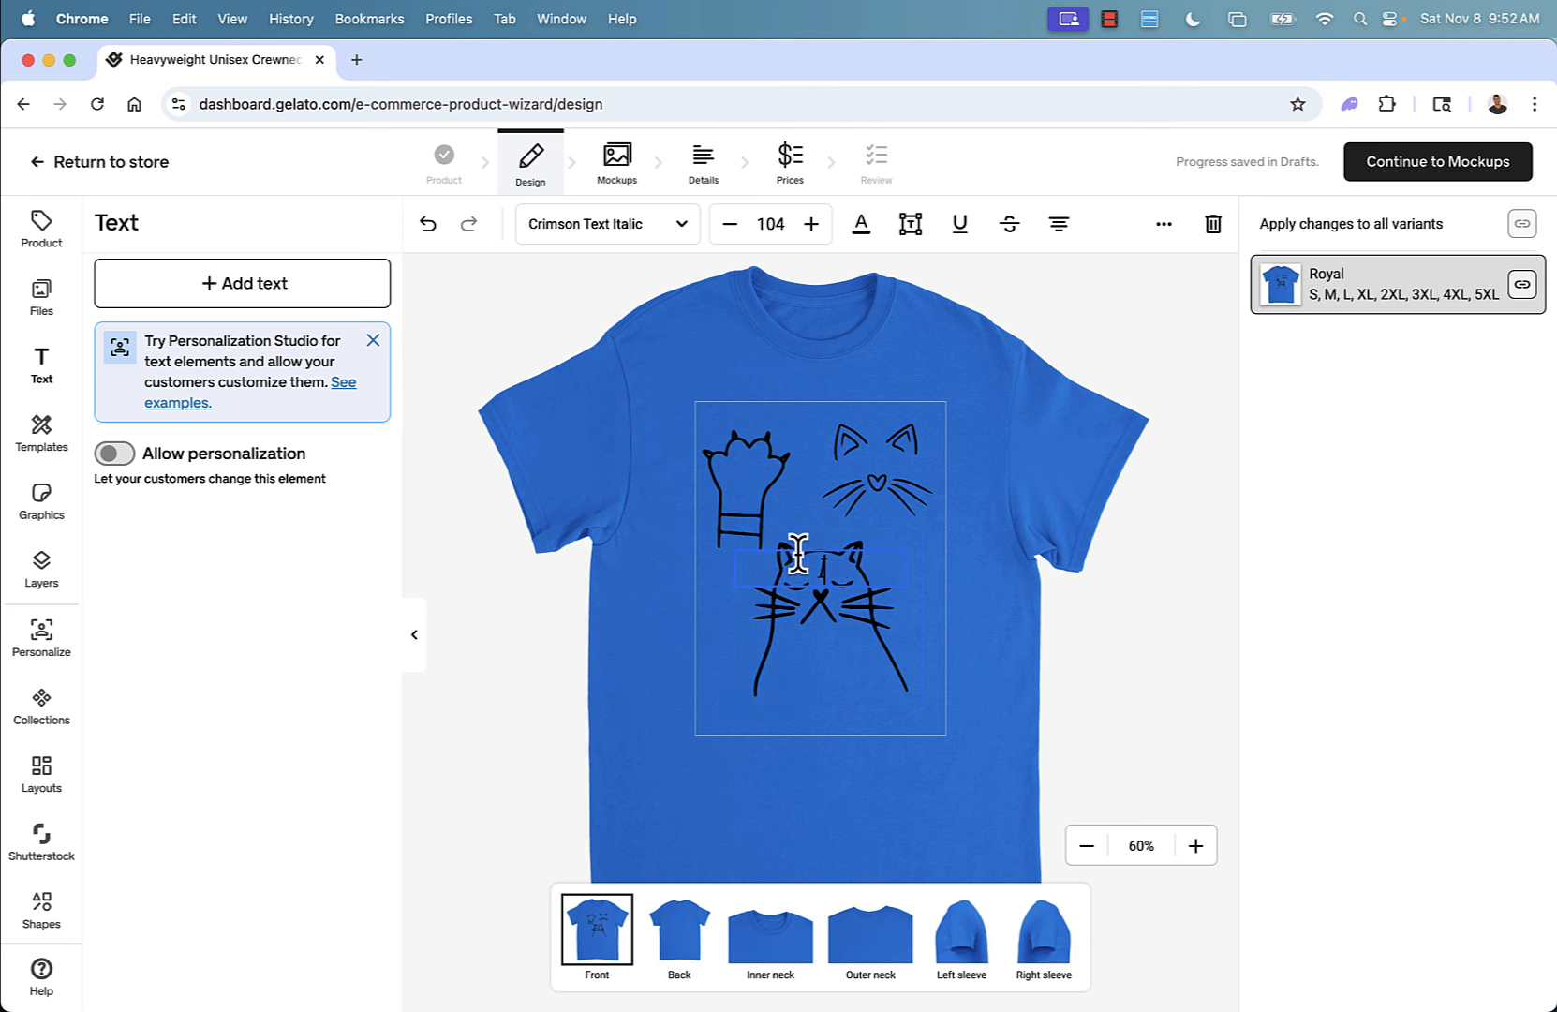
{"action": "type", "text": "You"}
{"action": "type", "text": "ats"}
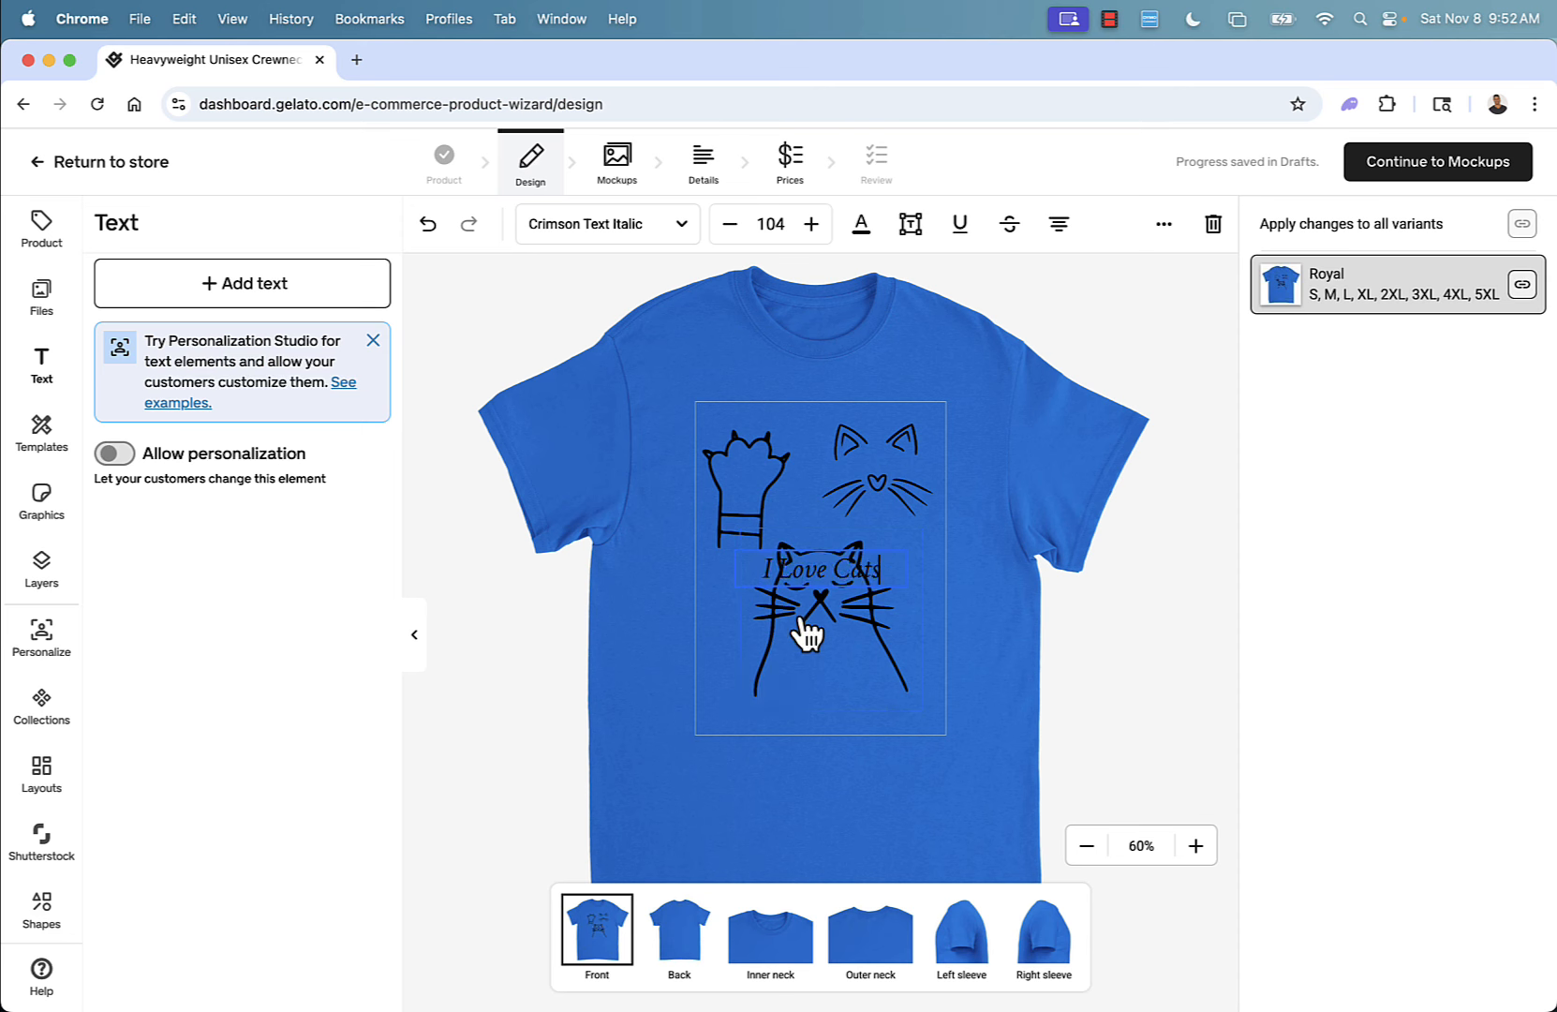
{"action": "left_click", "coordinate": [737, 583]}
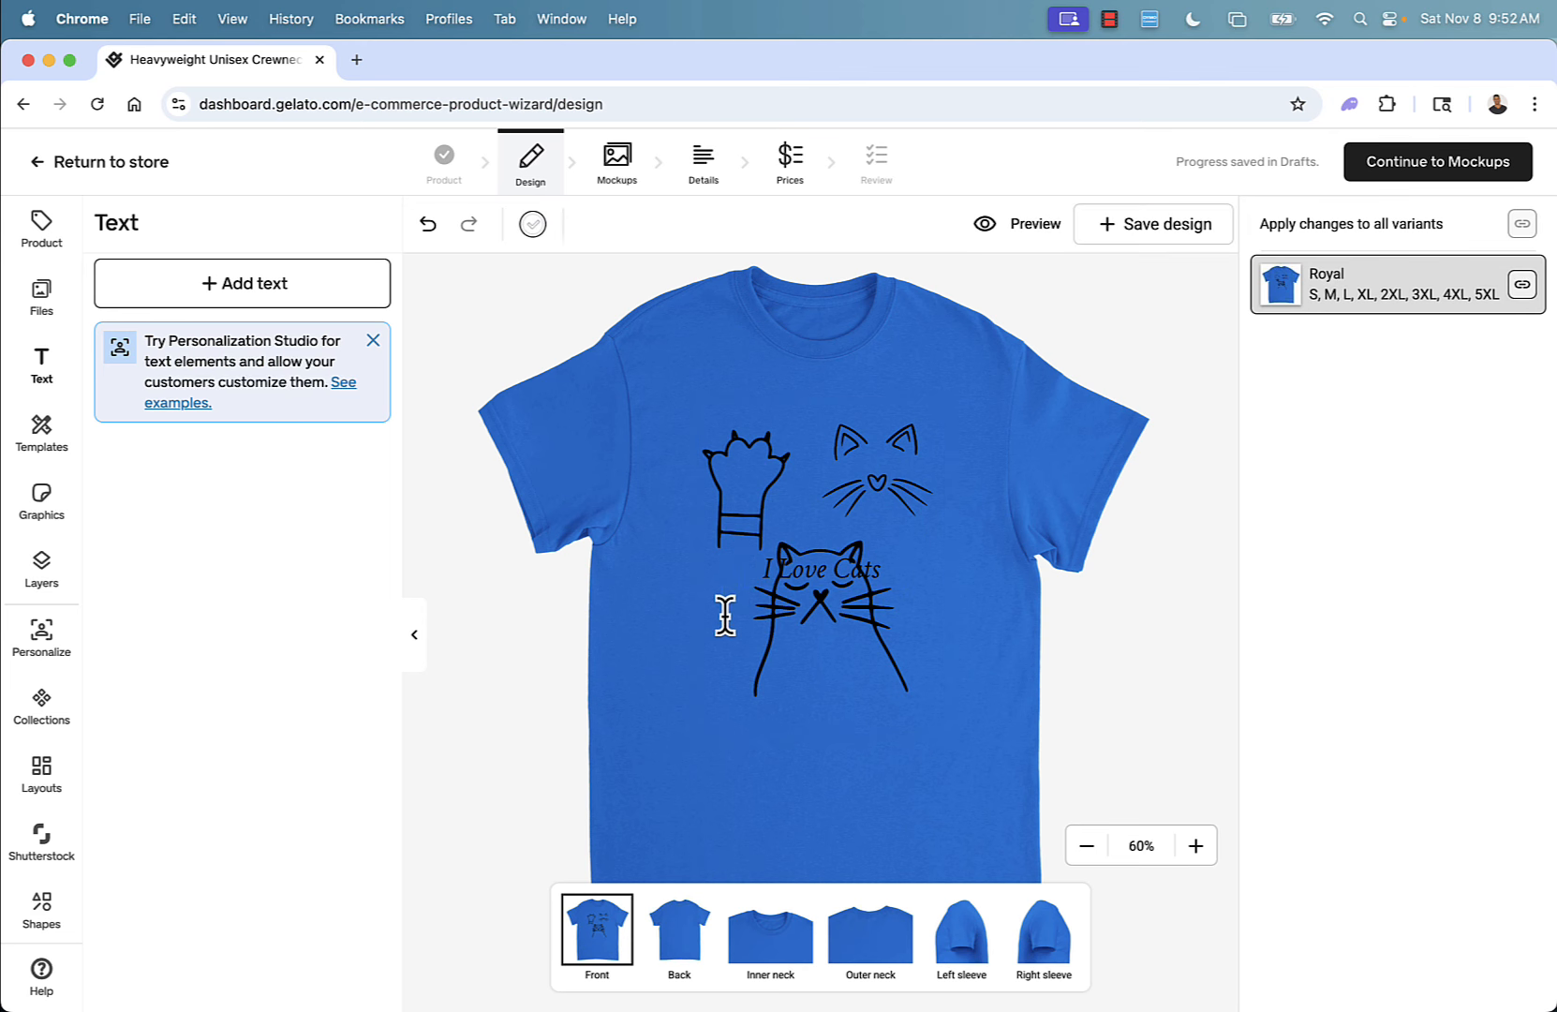
{"action": "left_click_drag", "start_coordinate": [828, 584], "coordinate": [820, 709]}
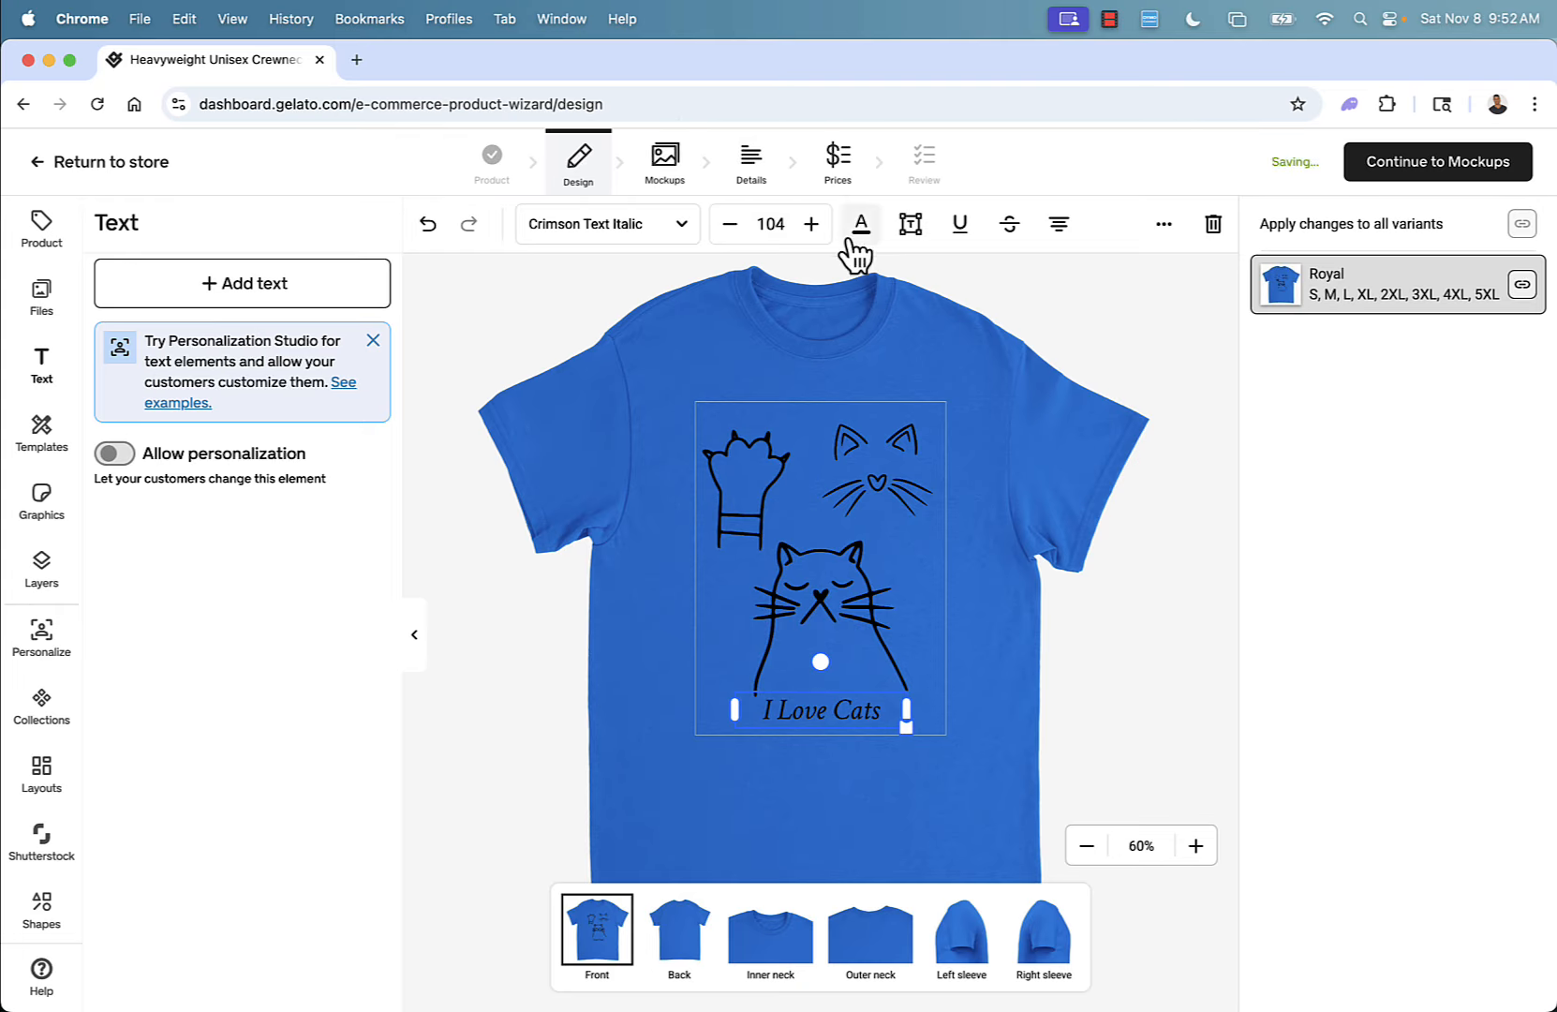
{"action": "left_click", "coordinate": [551, 710]}
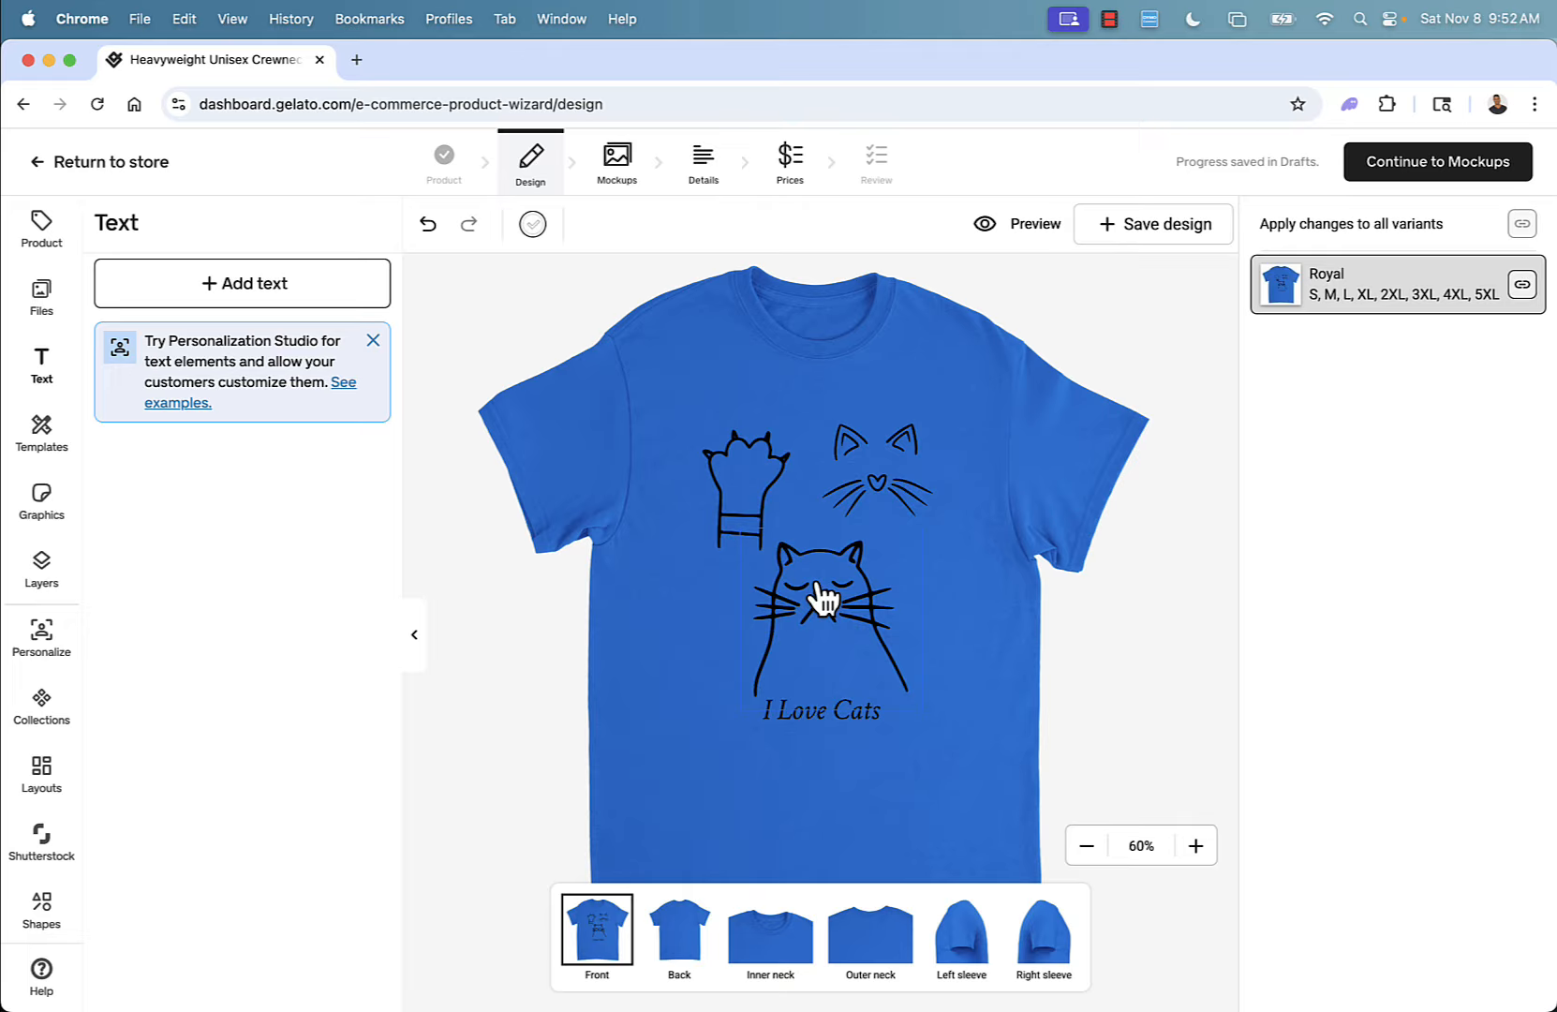
Recolor the sleeping cat graphic white.
{"action": "left_click", "coordinate": [823, 600]}
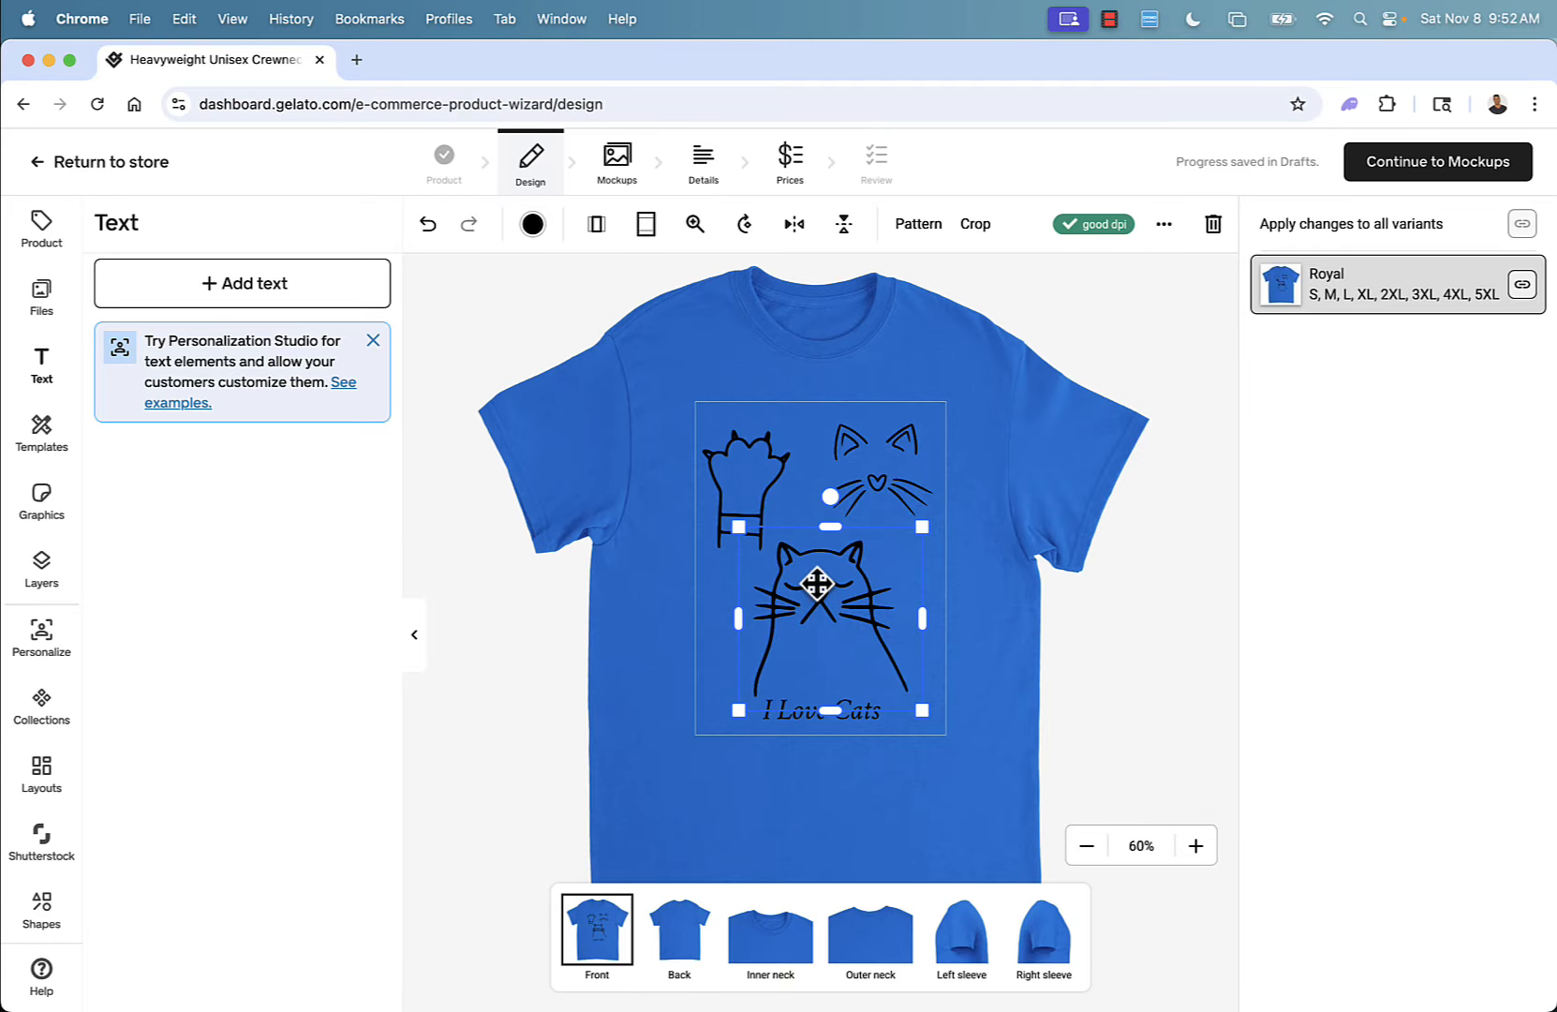
{"action": "left_click", "coordinate": [750, 483], "text": "shift"}
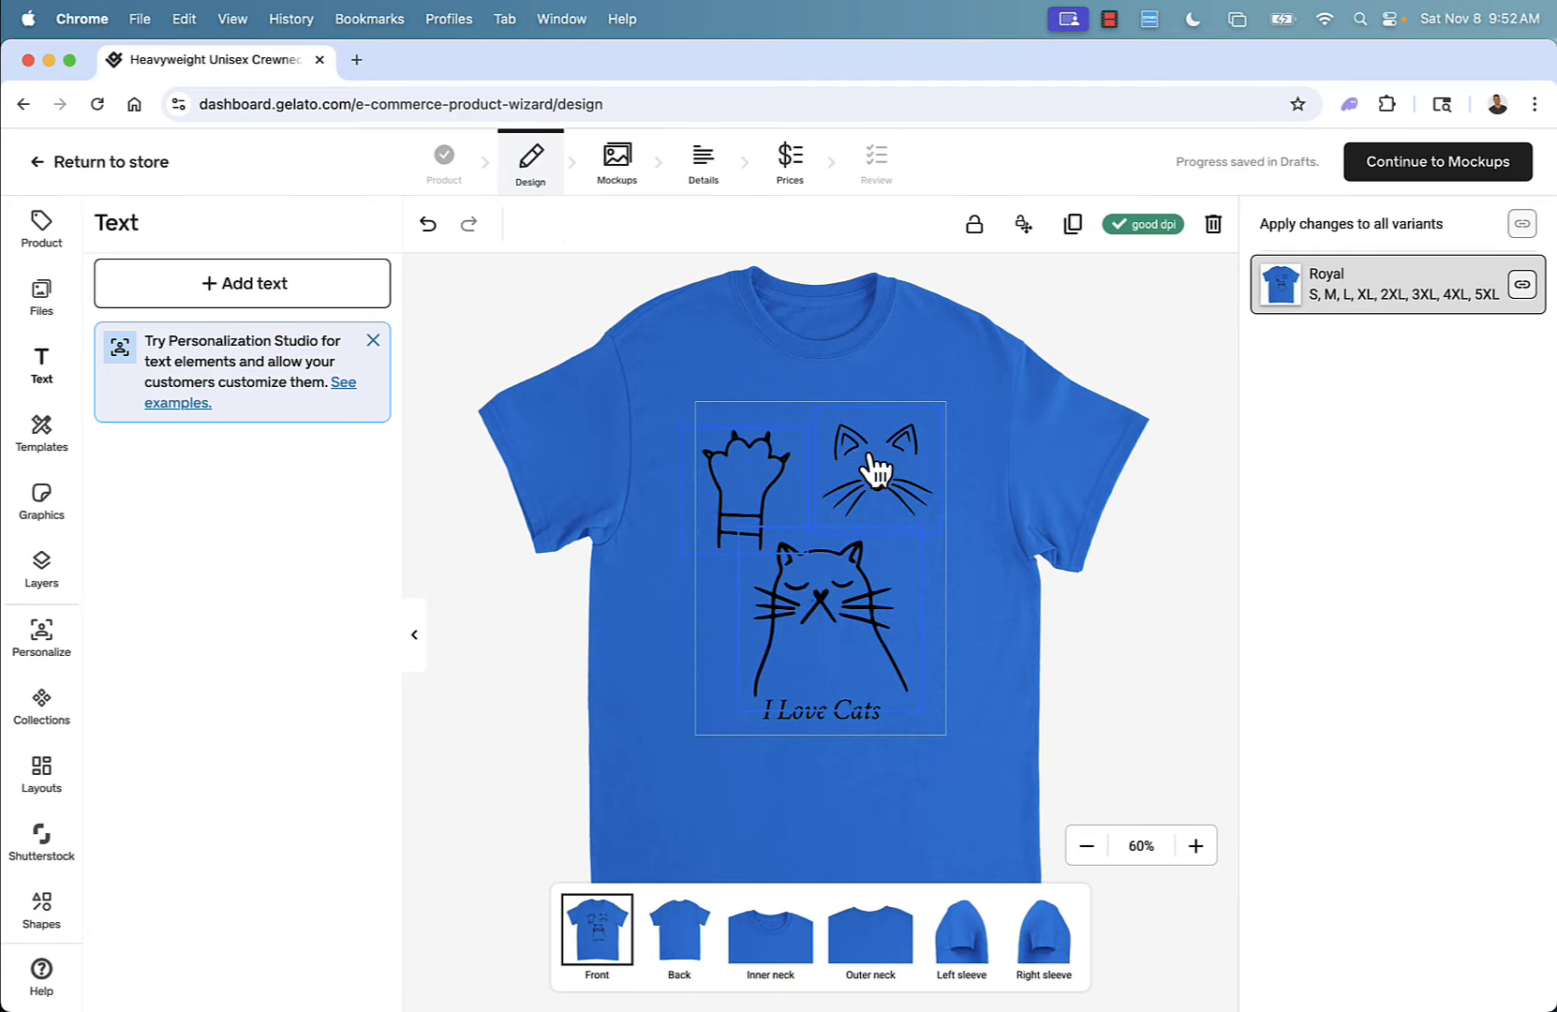
{"action": "left_click", "coordinate": [826, 560]}
{"action": "left_click", "coordinate": [611, 668]}
{"action": "left_click", "coordinate": [776, 657]}
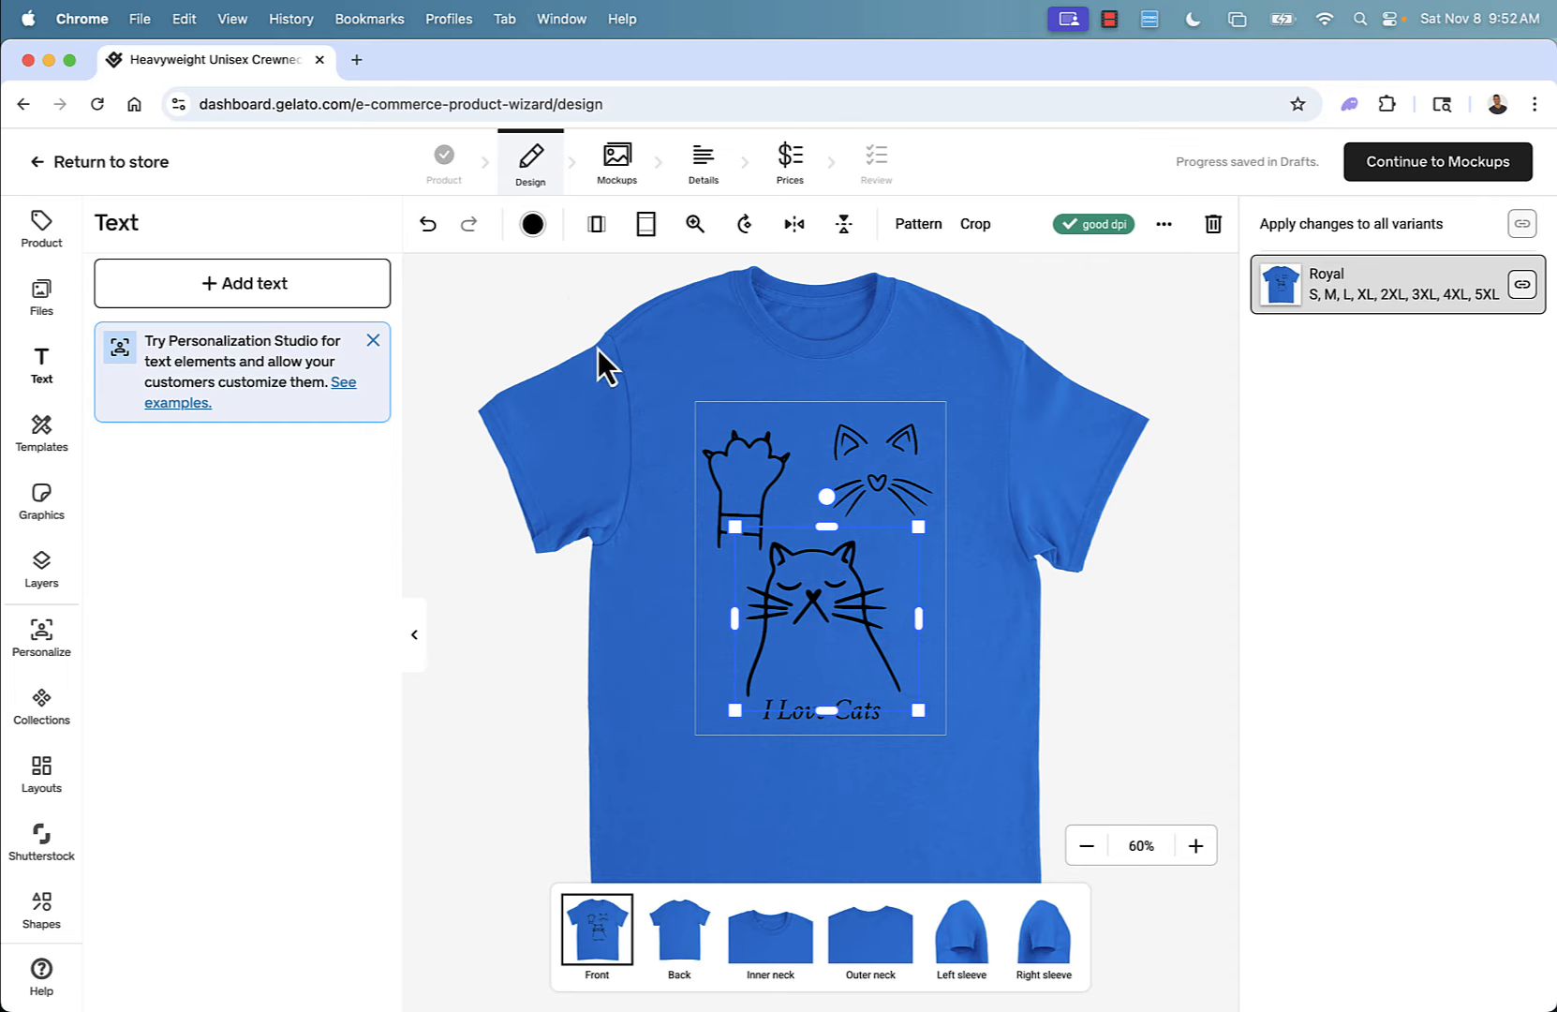
{"action": "left_click", "coordinate": [533, 224]}
{"action": "left_click", "coordinate": [366, 303]}
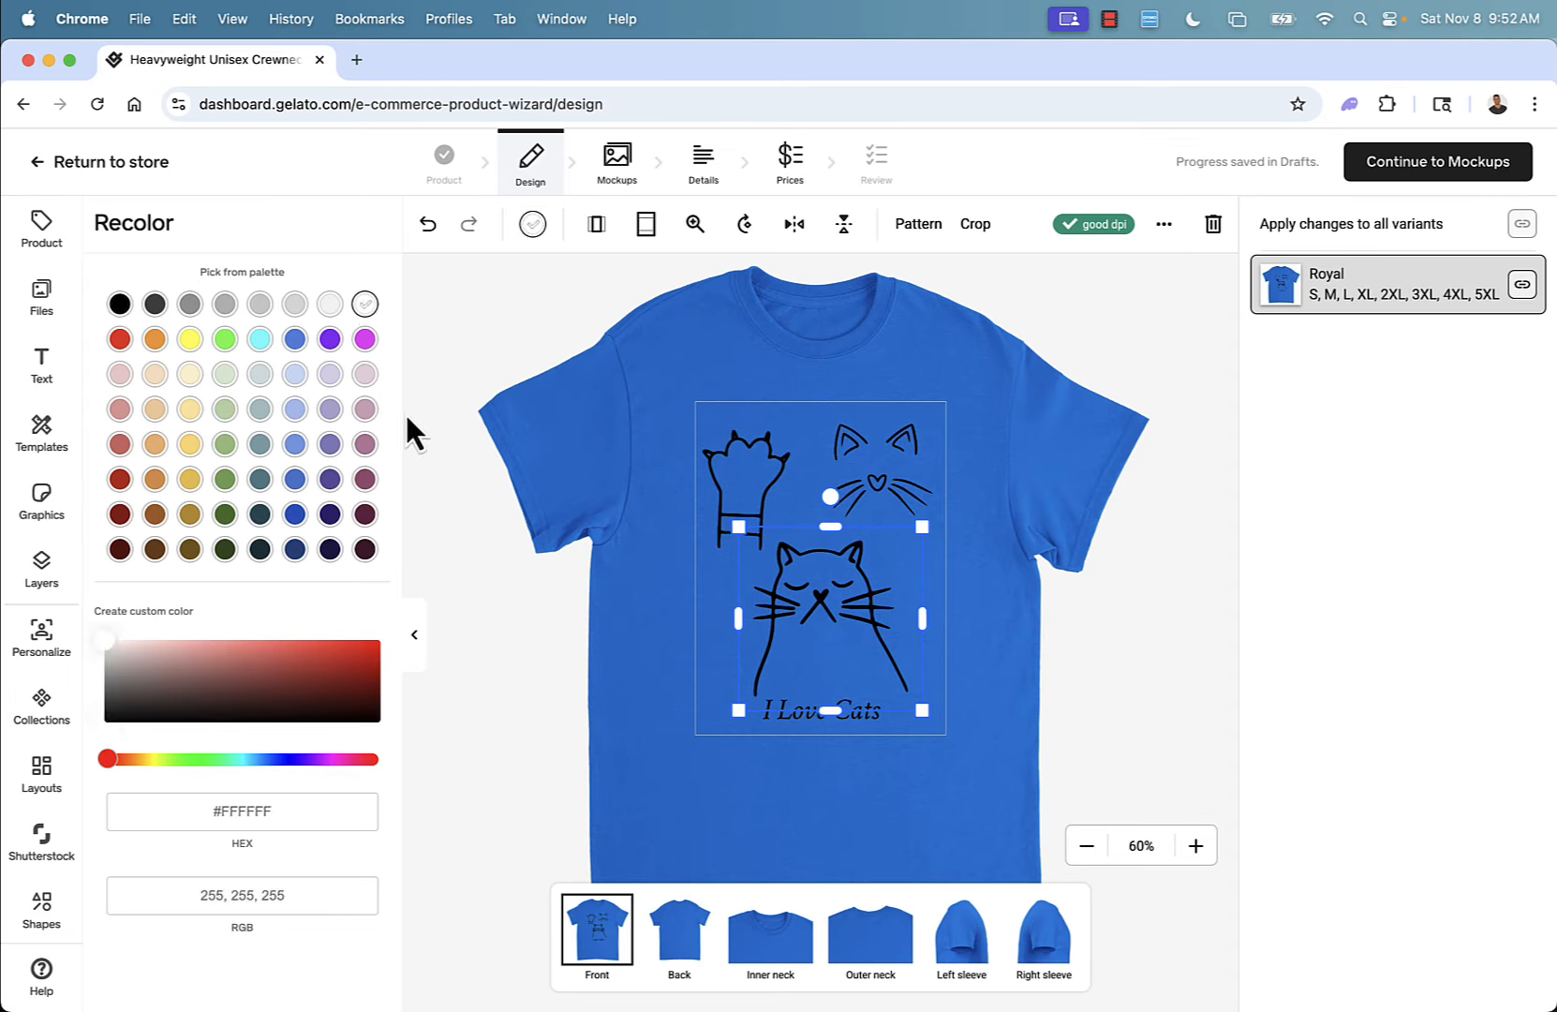
{"action": "left_click", "coordinate": [555, 636]}
Recolor the raised paw graphic white.
{"action": "left_click", "coordinate": [726, 469]}
{"action": "left_click", "coordinate": [532, 225]}
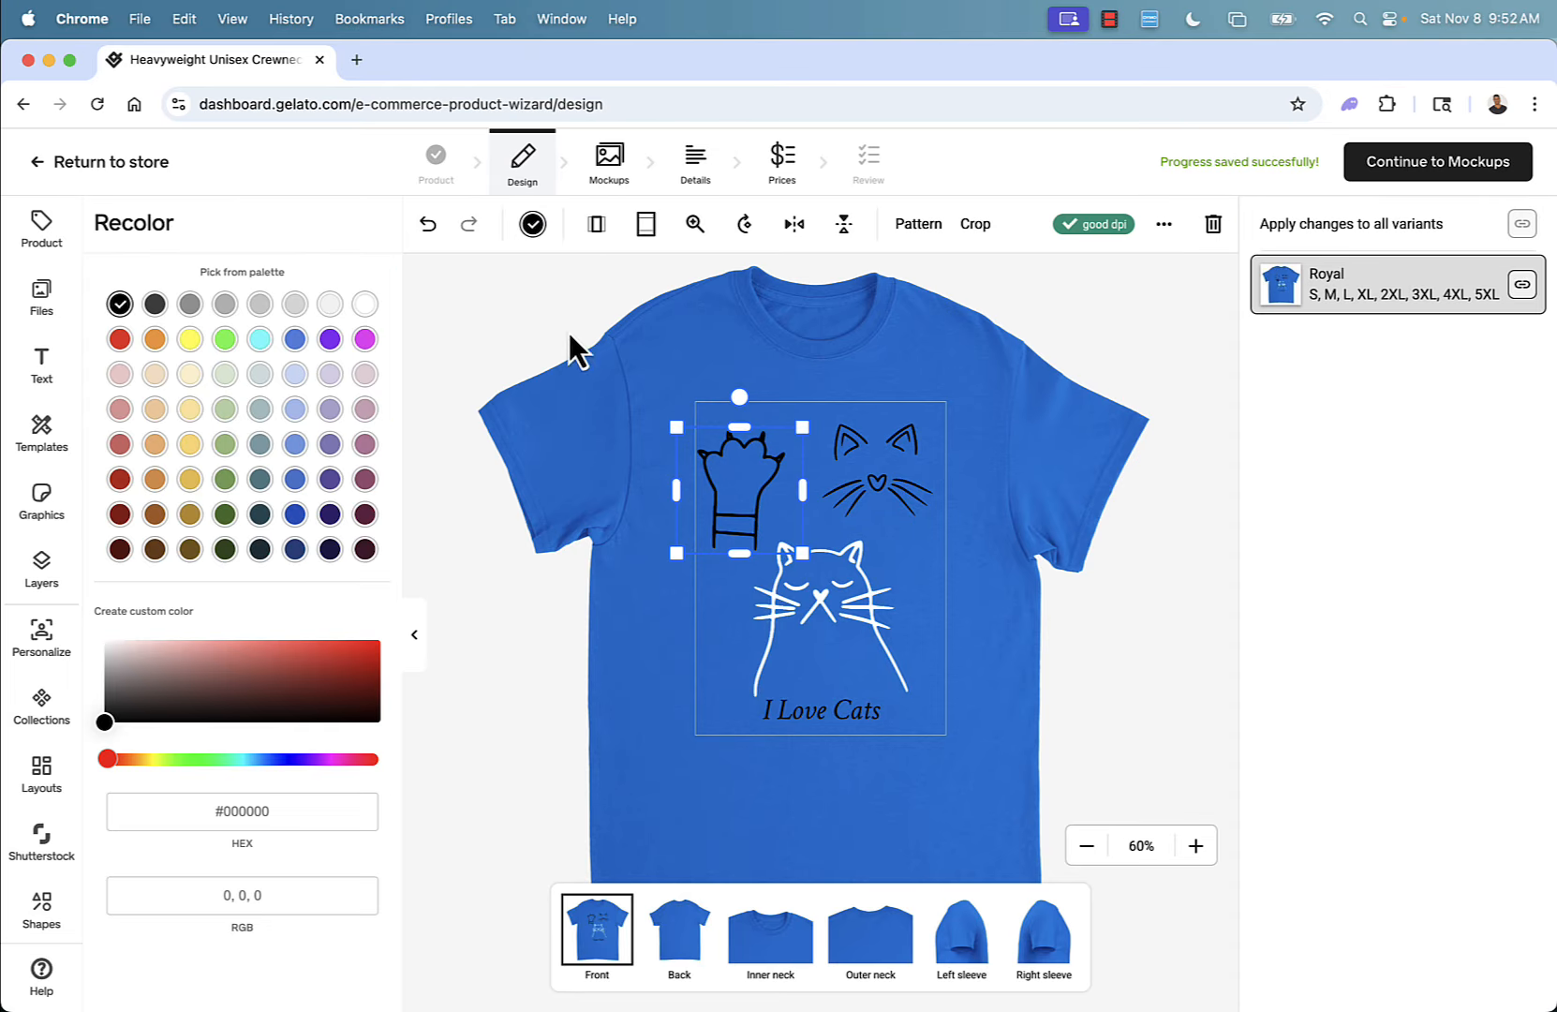
{"action": "left_click", "coordinate": [366, 305]}
{"action": "left_click", "coordinate": [602, 592]}
Recolor the whiskered cat face light lavender (#D8D2E7).
{"action": "left_click", "coordinate": [839, 497]}
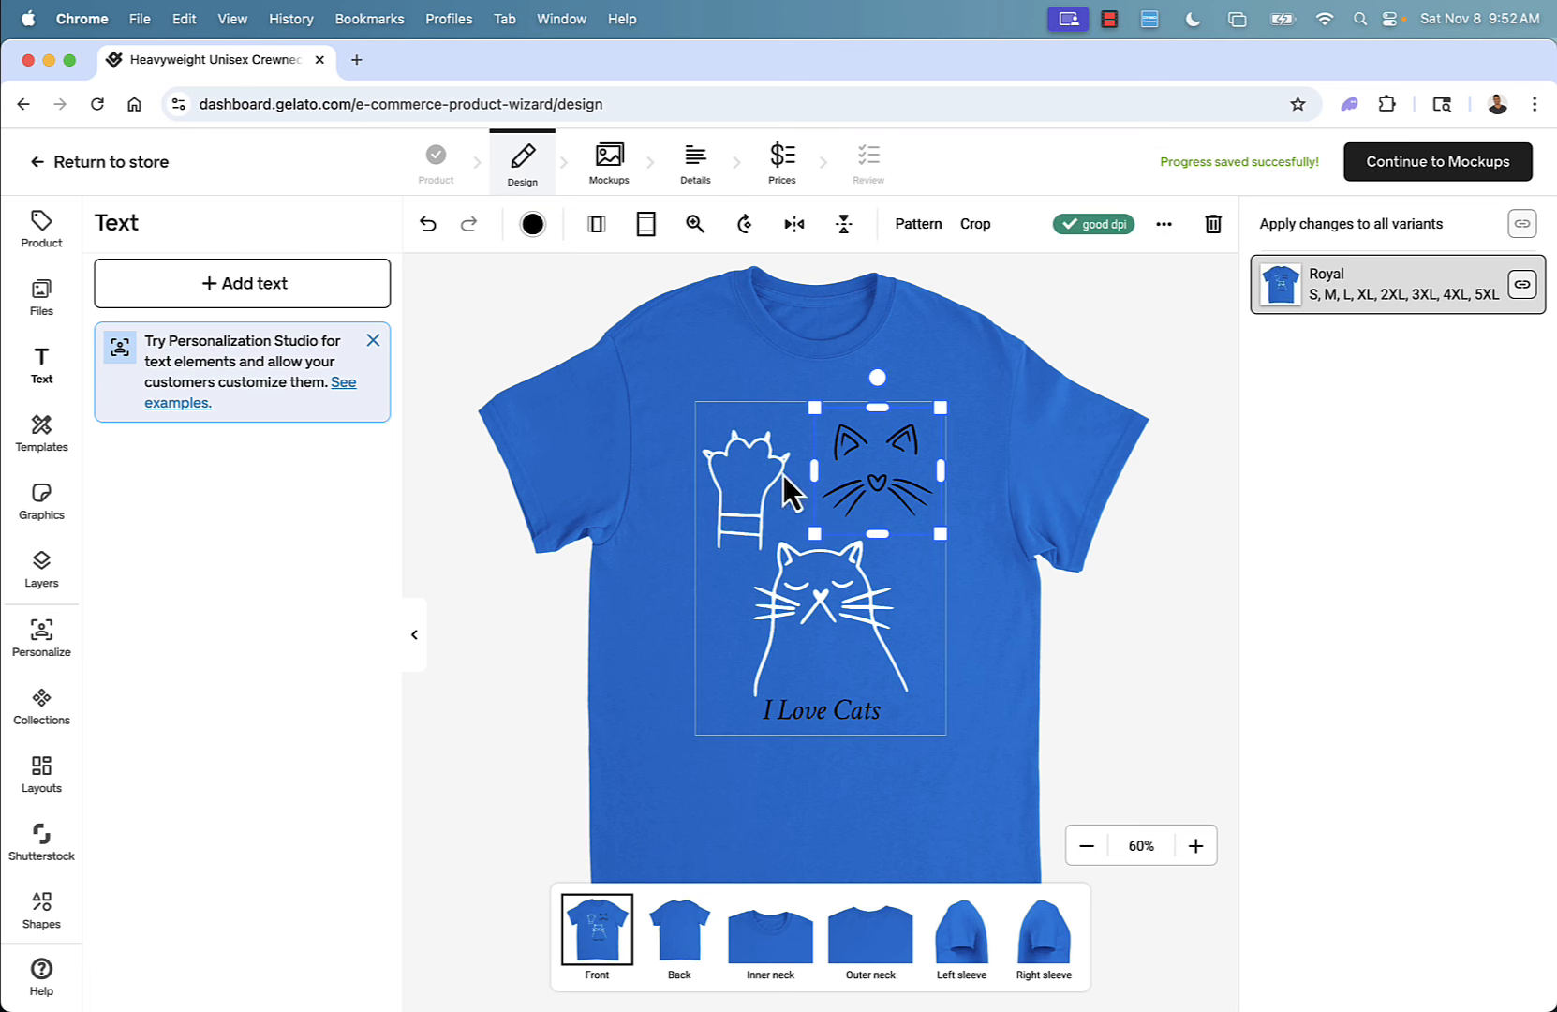
{"action": "left_click", "coordinate": [532, 225]}
{"action": "left_click", "coordinate": [327, 376]}
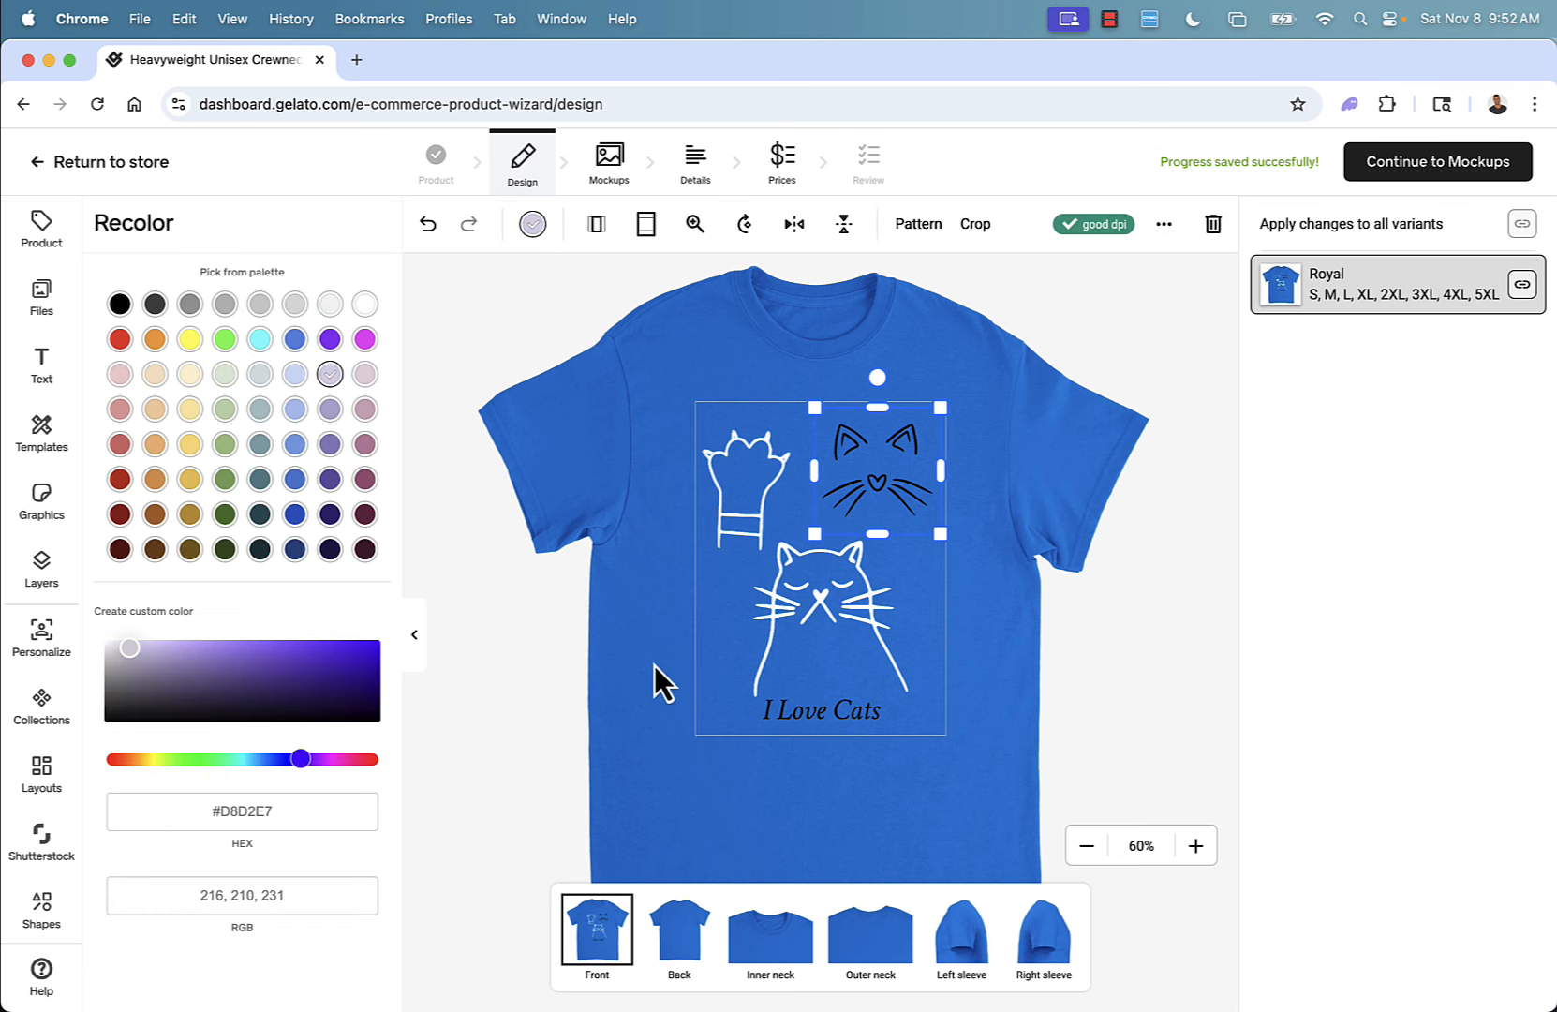
{"action": "left_click", "coordinate": [667, 693]}
Recolor the 'I Love Cats' text a light pink from the palette.
{"action": "left_click", "coordinate": [807, 718]}
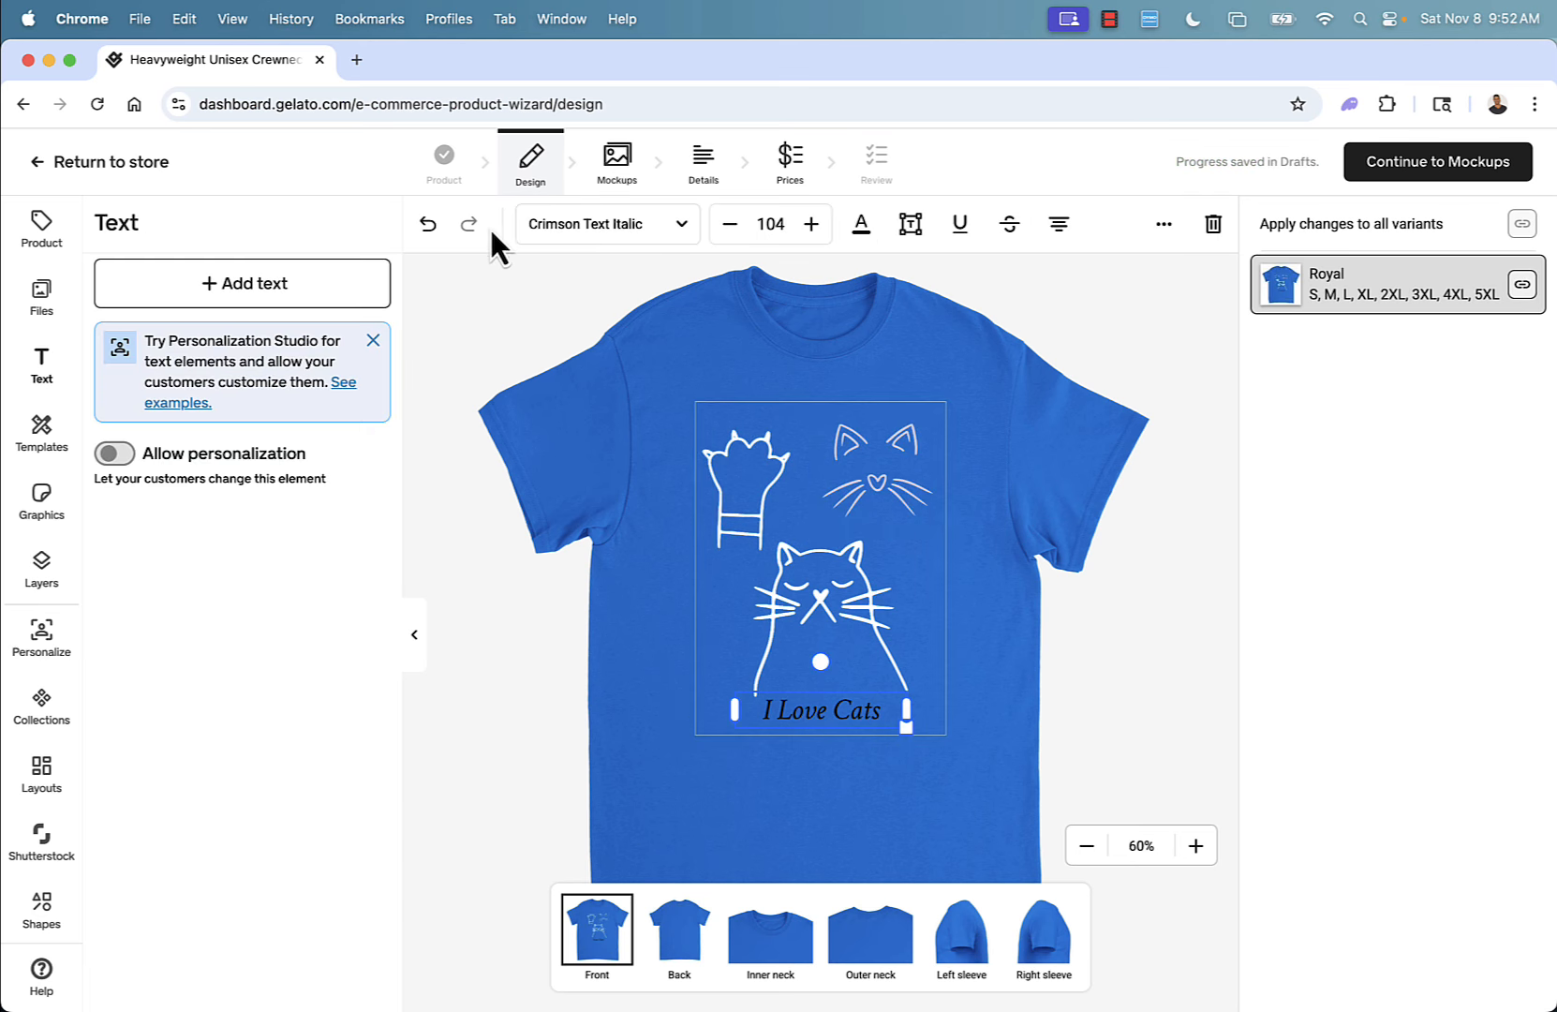
{"action": "left_click", "coordinate": [861, 223]}
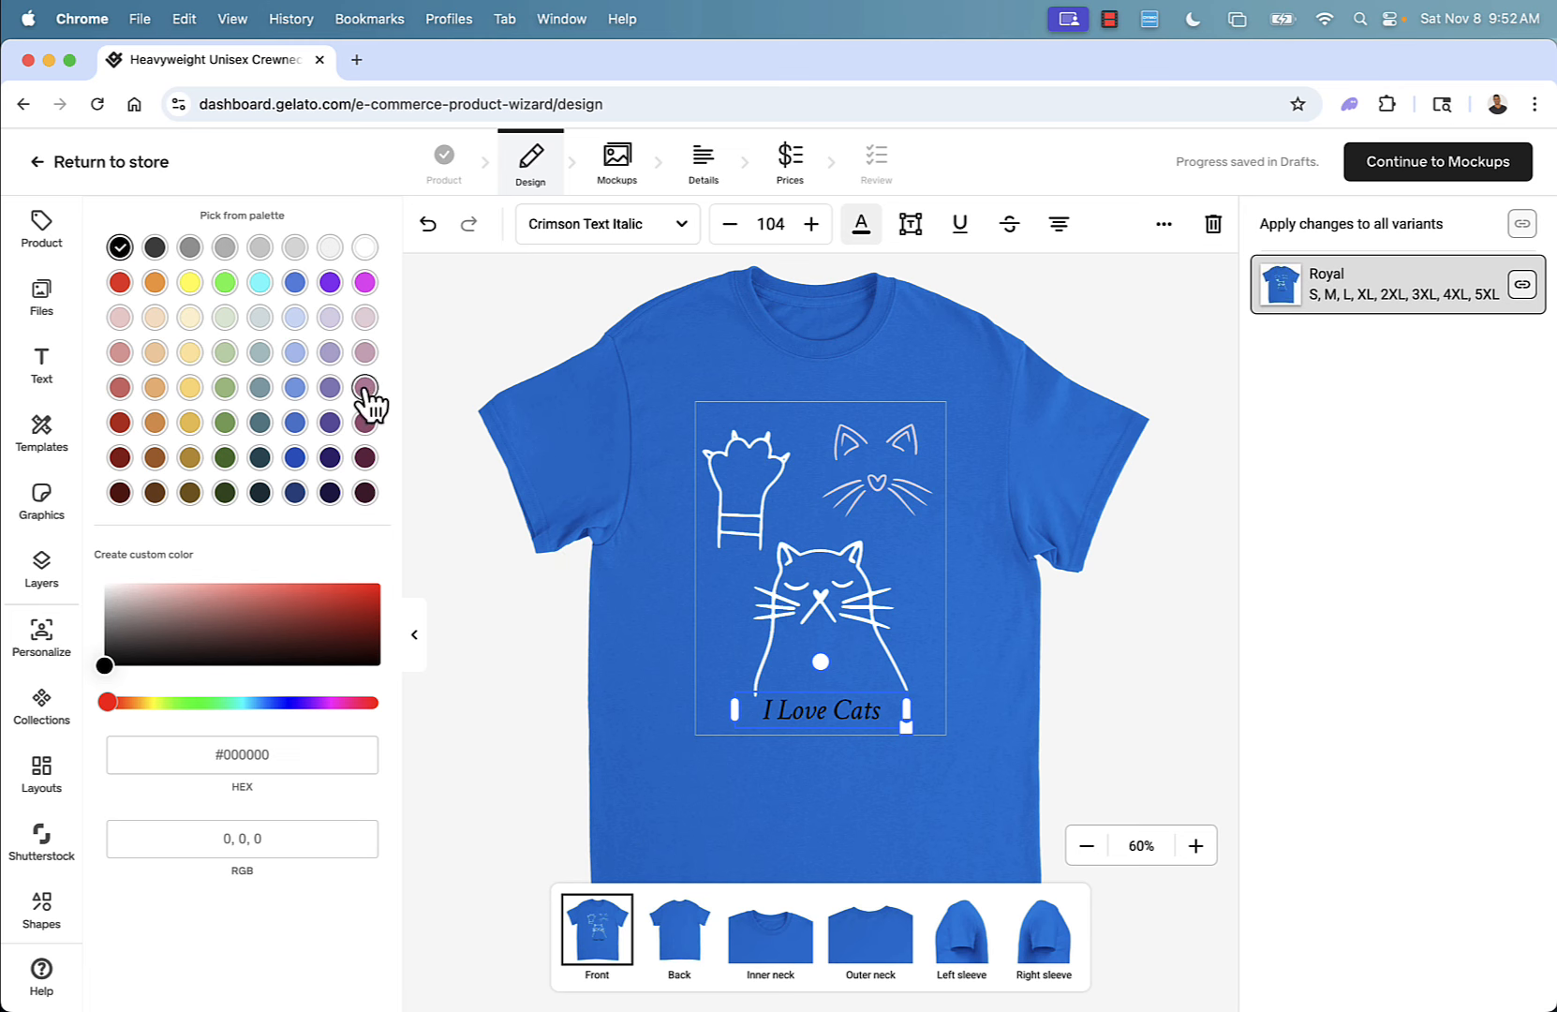
{"action": "left_click", "coordinate": [365, 352]}
{"action": "left_click", "coordinate": [620, 791]}
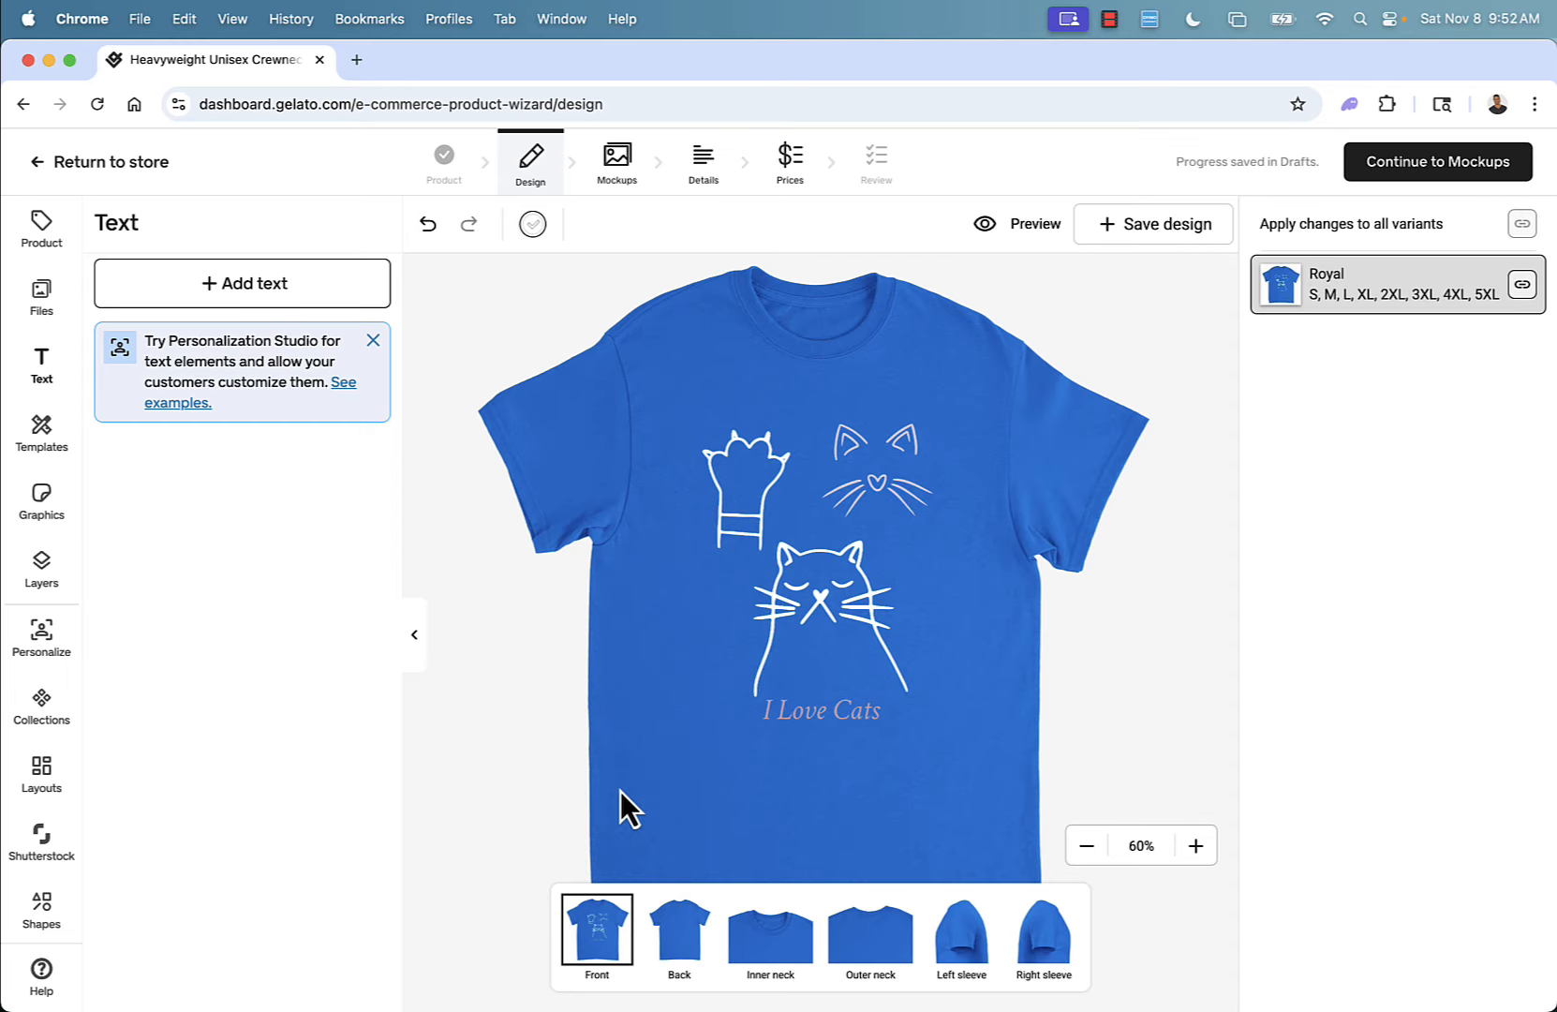
Change the 'I Love Cats' text font to FS Albert Bold.
{"action": "left_click", "coordinate": [792, 717]}
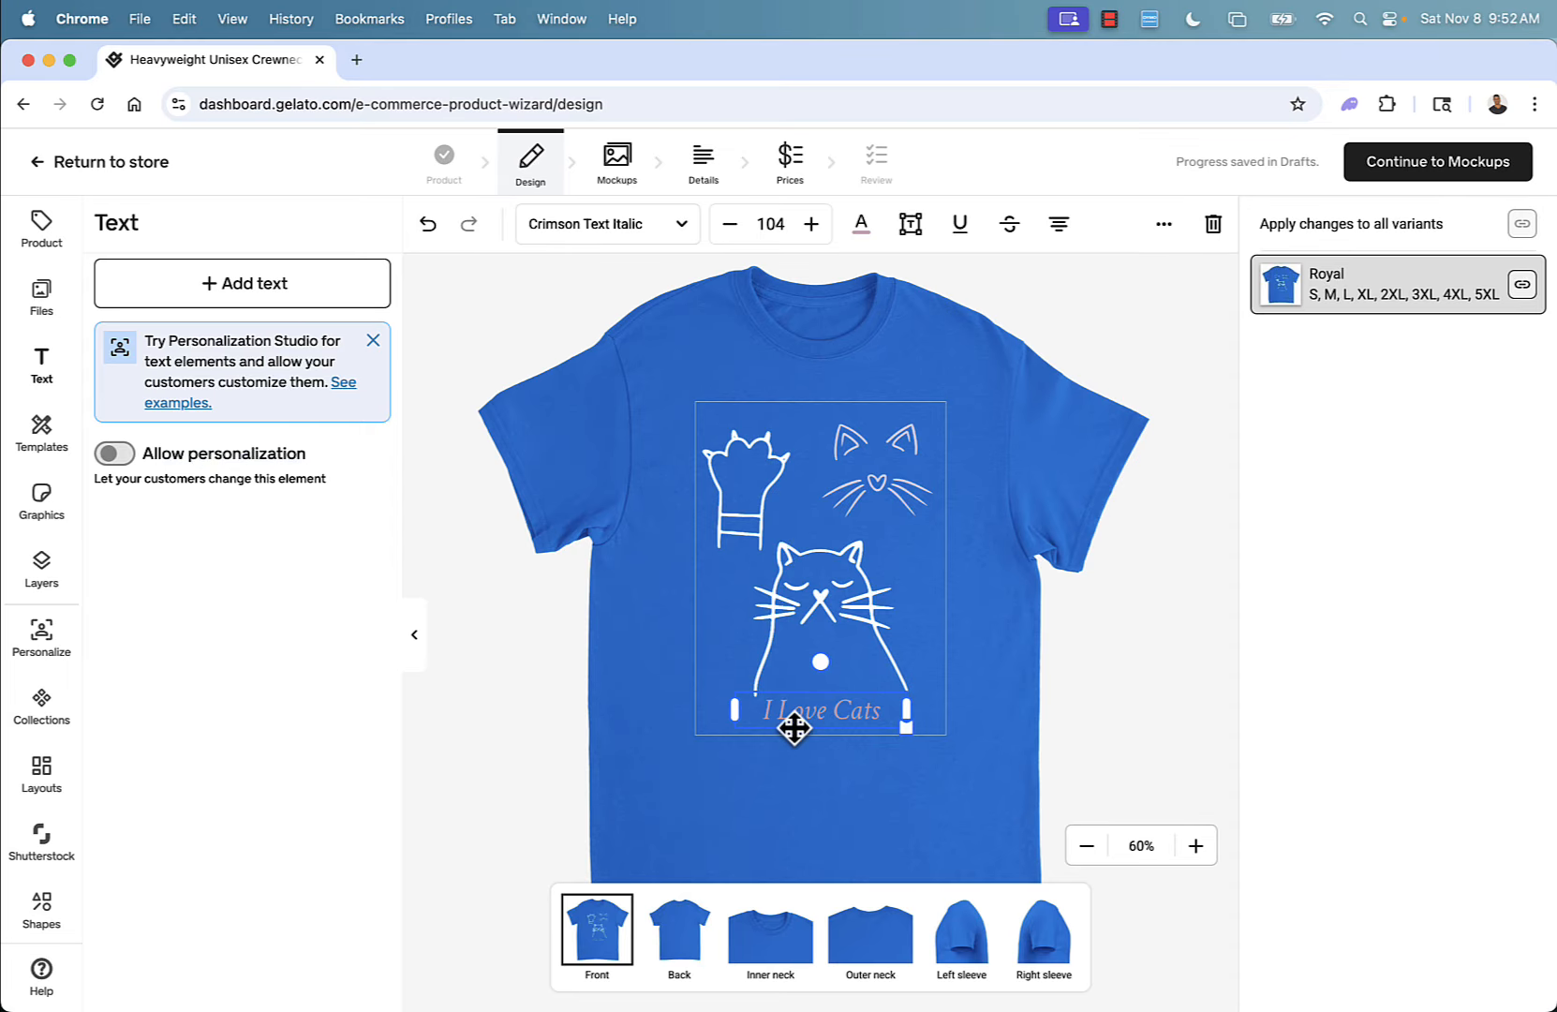
{"action": "left_click", "coordinate": [680, 242]}
{"action": "scroll", "coordinate": [295, 740], "scroll_direction": "down", "scroll_amount": 15}
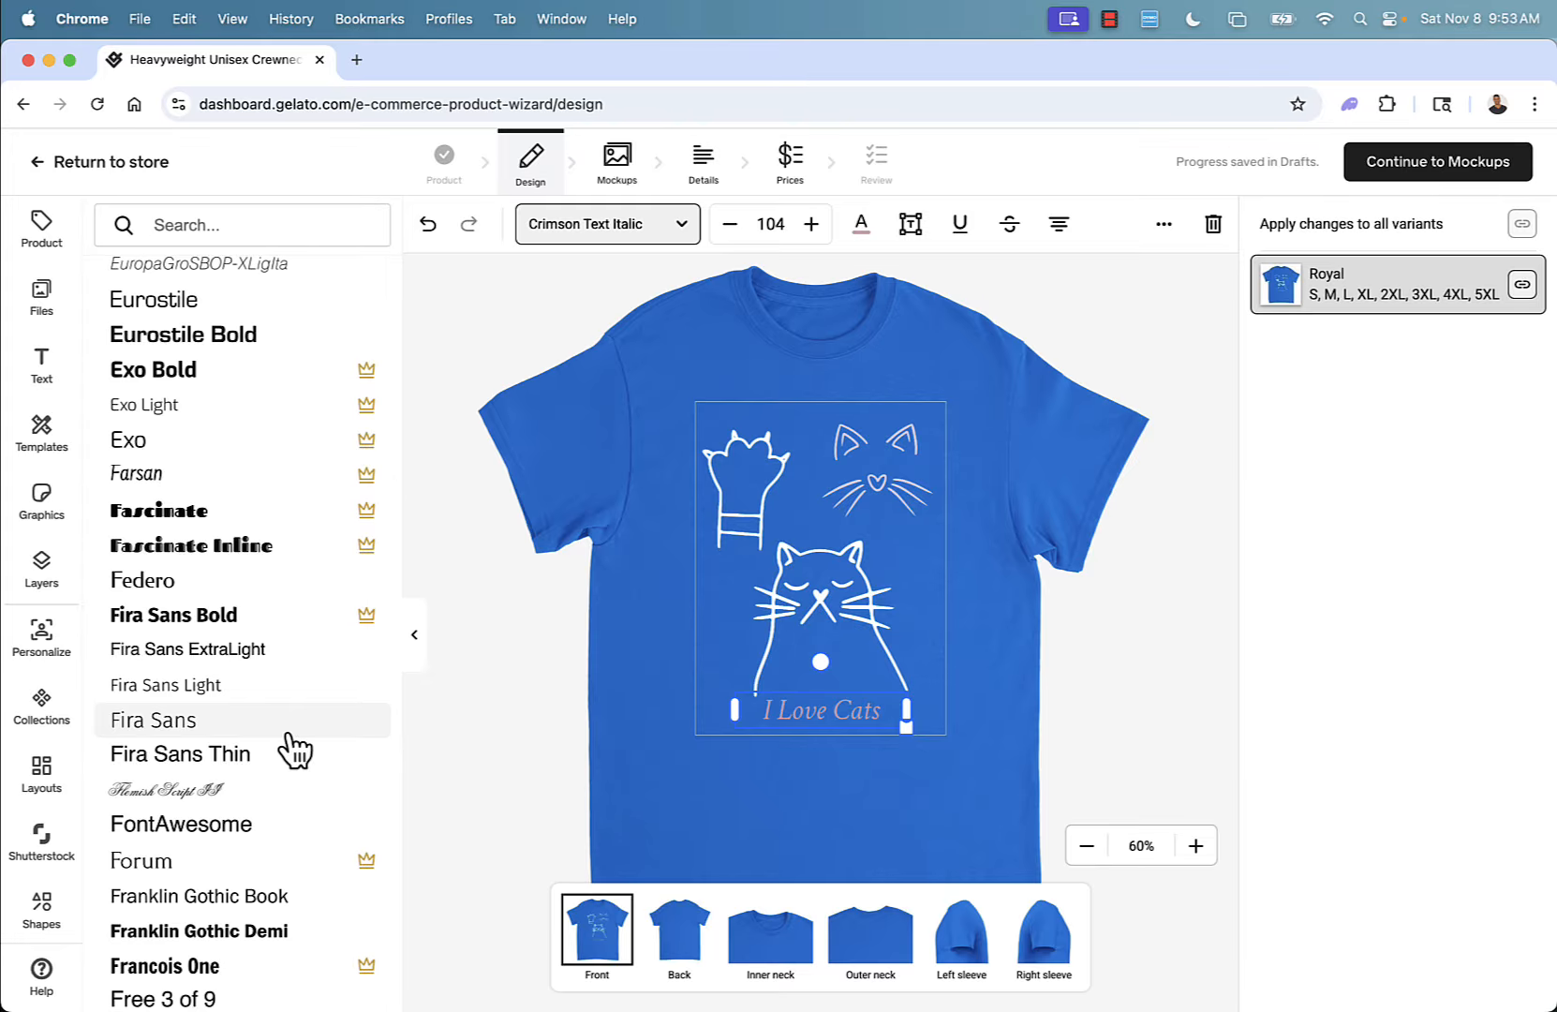
{"action": "scroll", "coordinate": [295, 750], "scroll_direction": "down", "scroll_amount": 10}
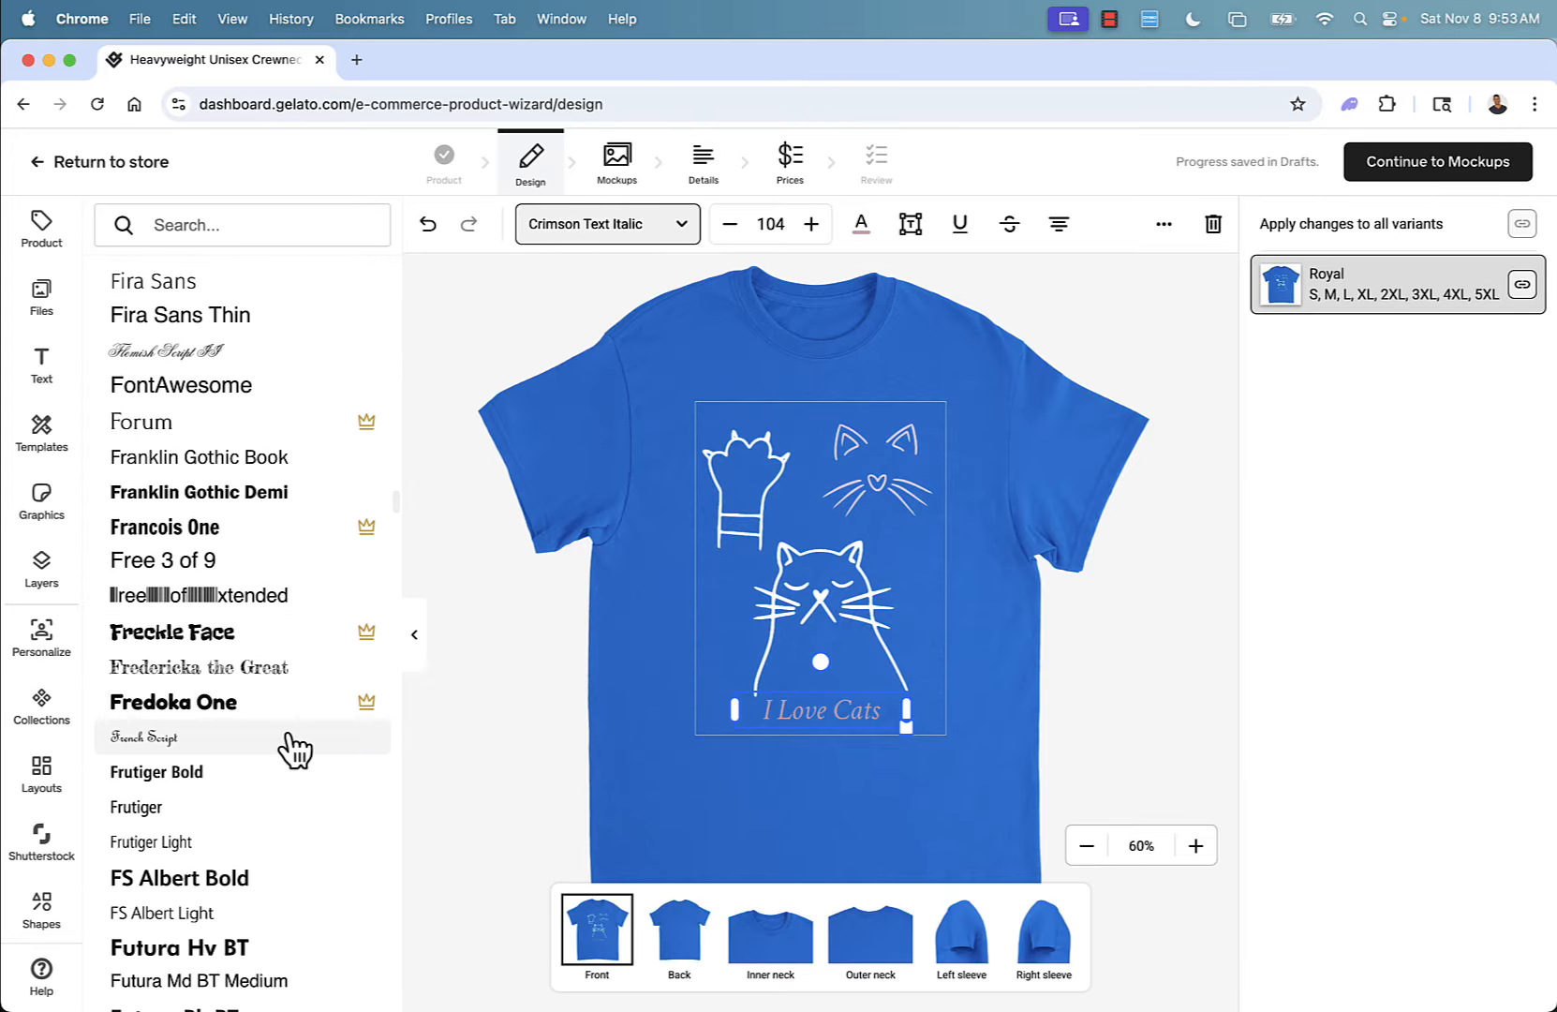
{"action": "scroll", "coordinate": [282, 788], "scroll_direction": "down", "scroll_amount": 2}
{"action": "left_click", "coordinate": [267, 829]}
{"action": "left_click", "coordinate": [777, 808]}
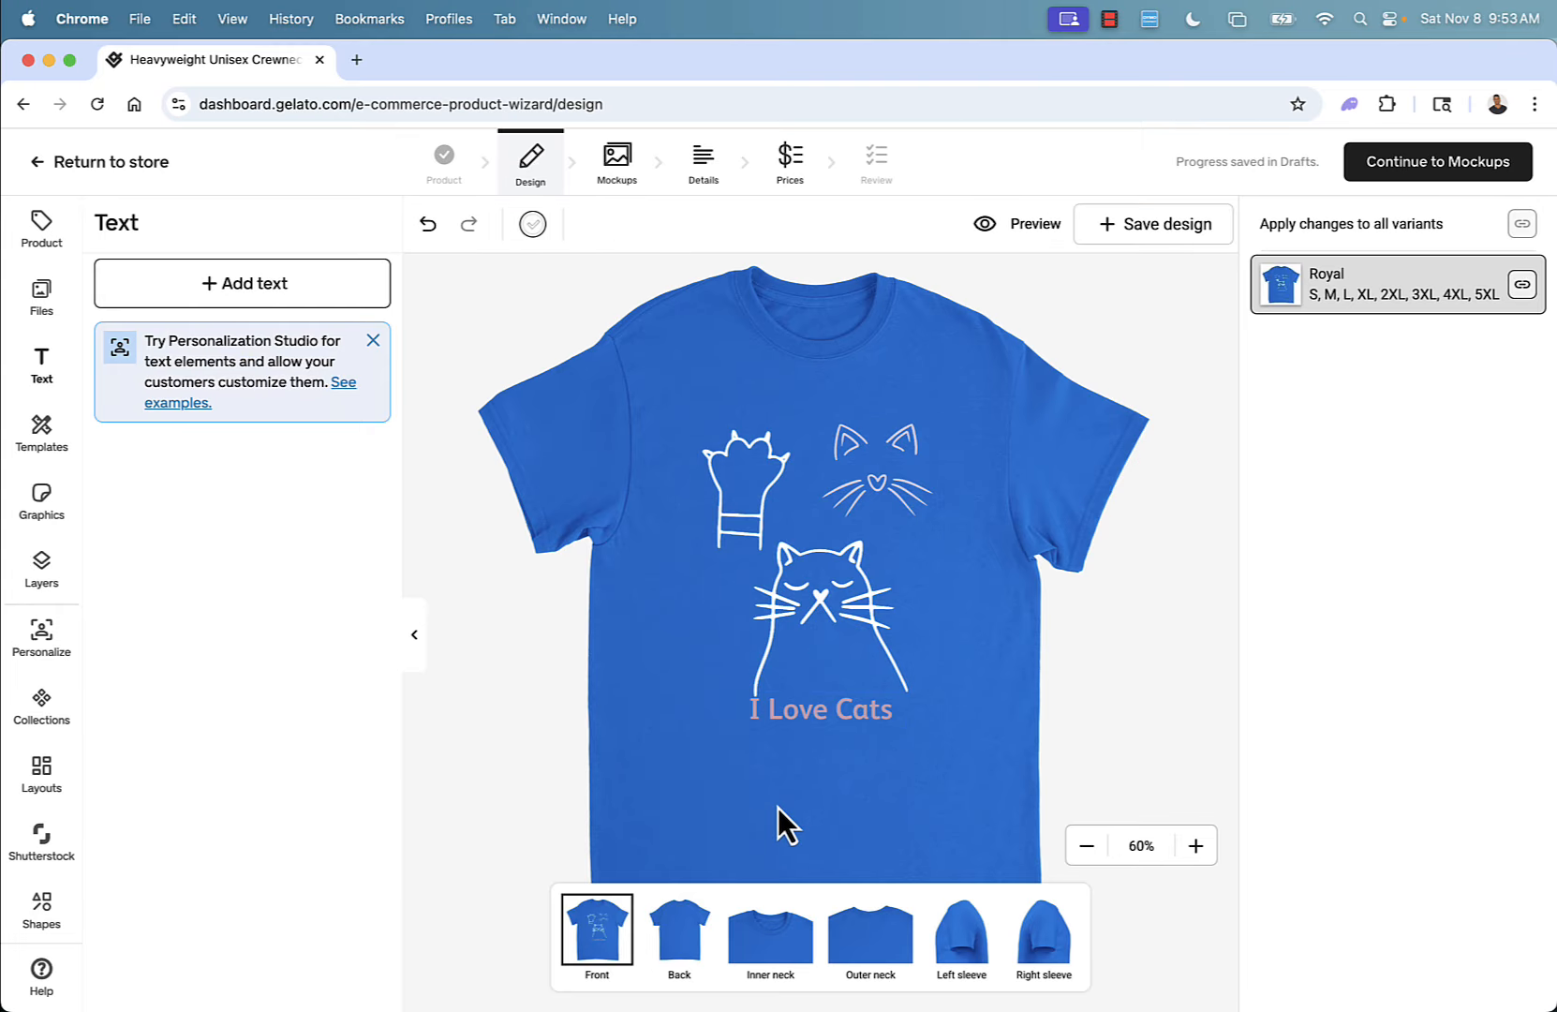
Shift the 'I Love Cats' text slightly lower in the print area.
{"action": "left_click", "coordinate": [807, 713]}
{"action": "left_click_drag", "start_coordinate": [807, 709], "coordinate": [770, 720]}
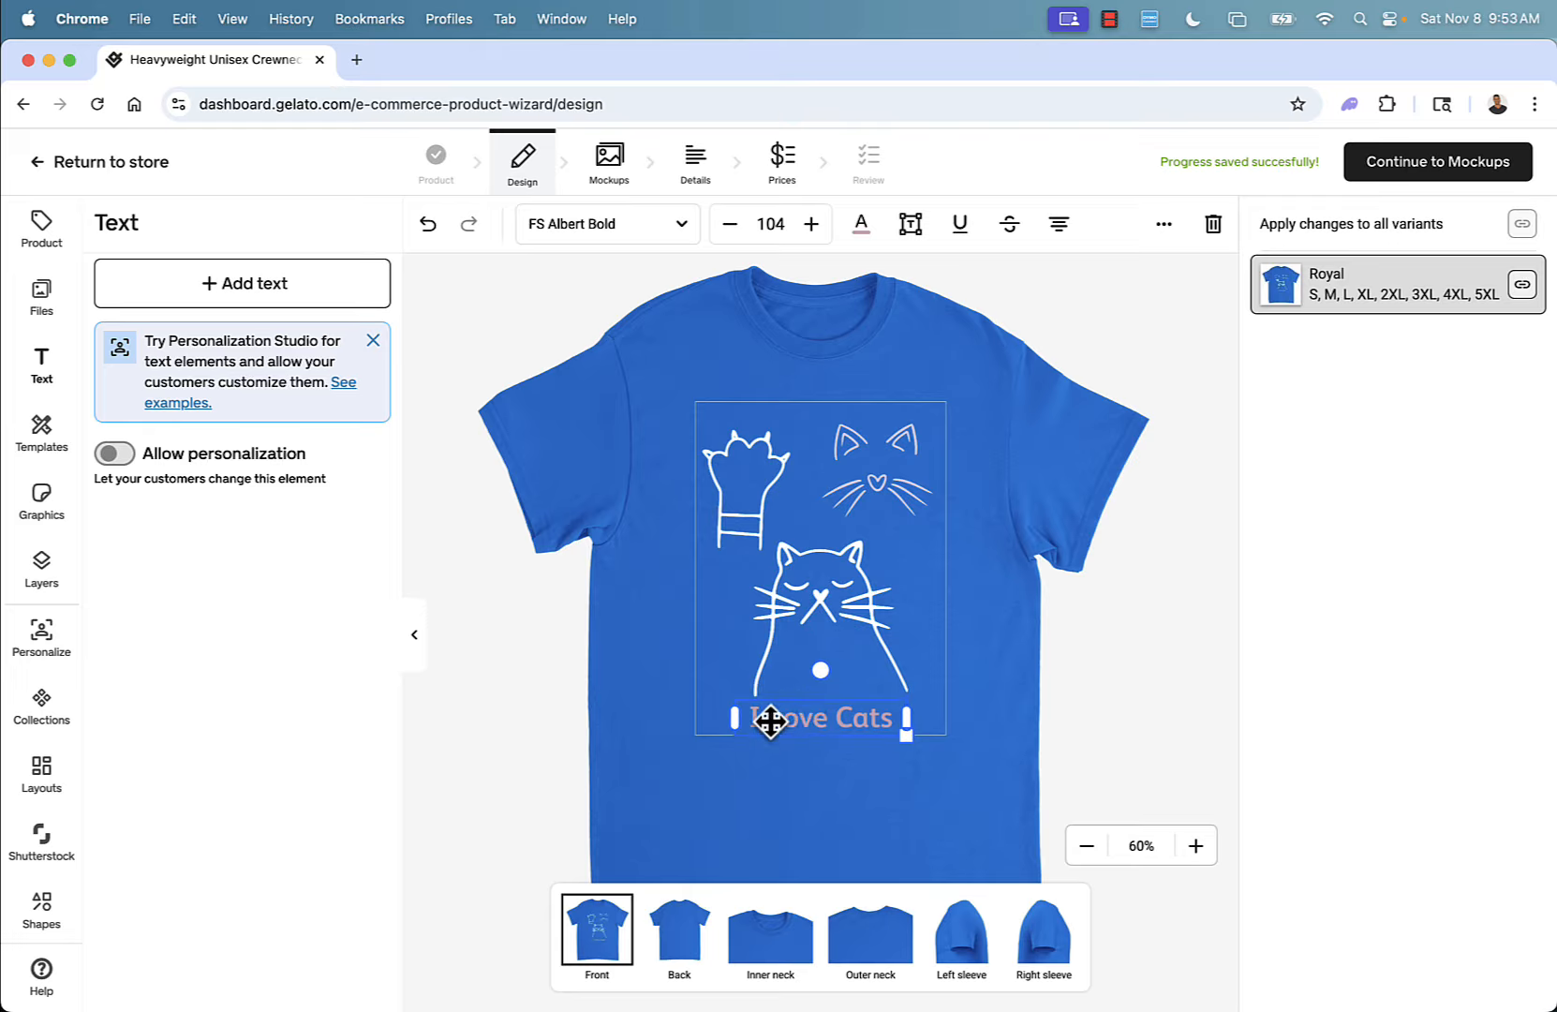
{"action": "left_click", "coordinate": [757, 807]}
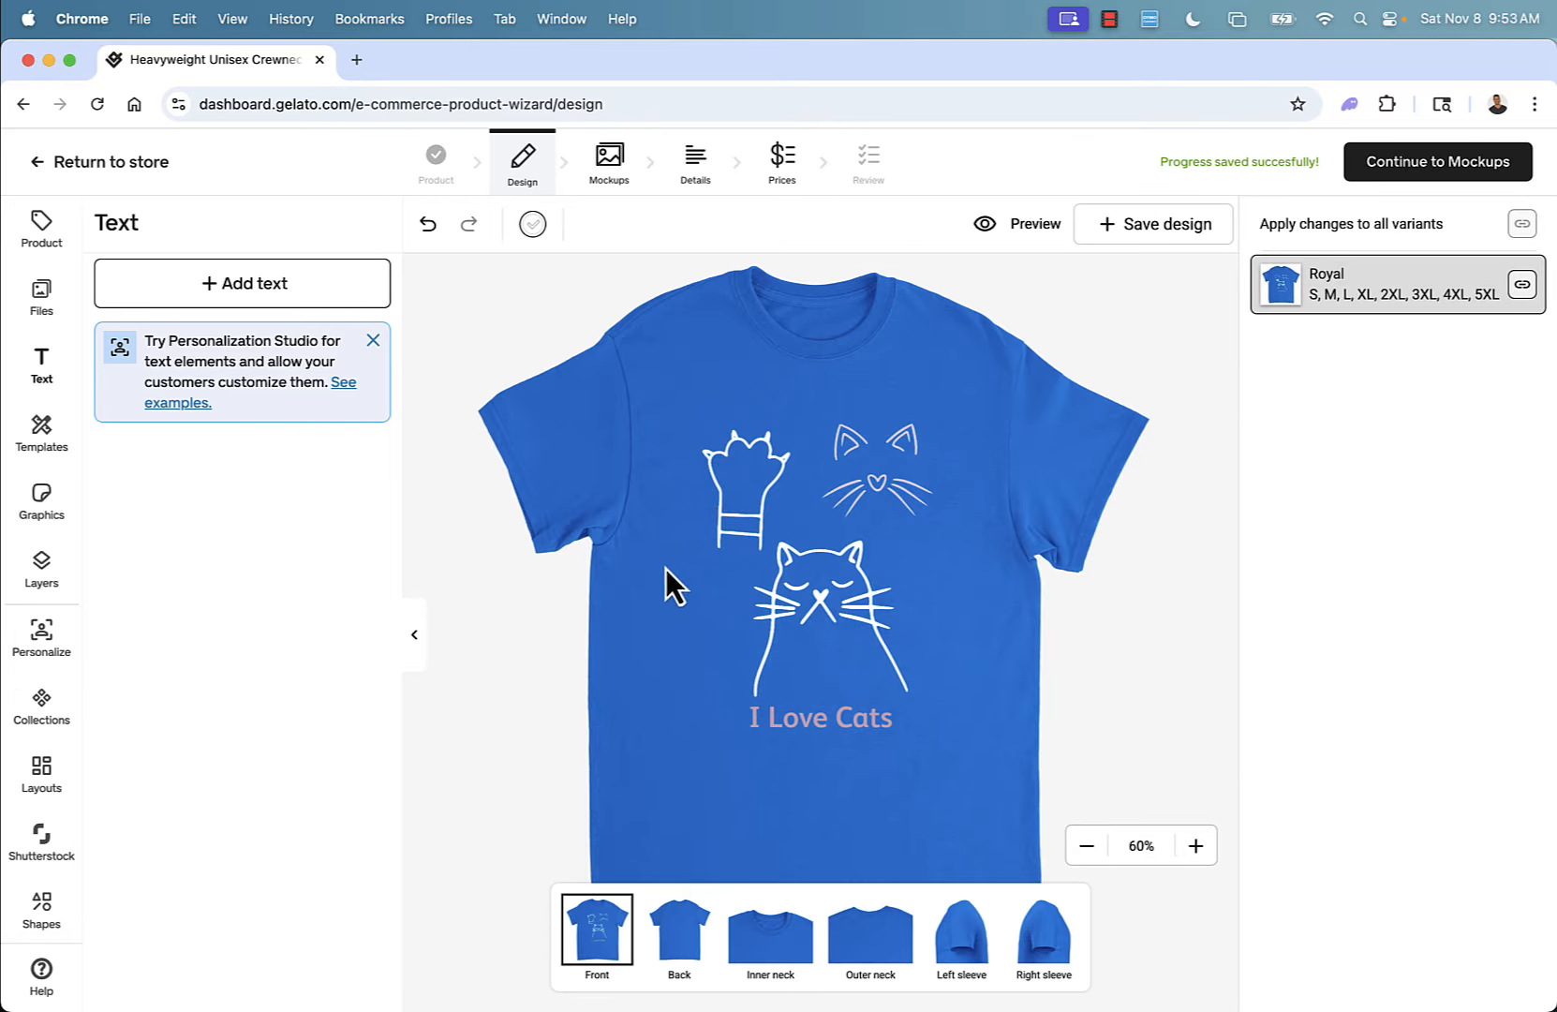
Open the layers list and move the sleeping cat graphic up closer to the paw and face.
{"action": "left_click", "coordinate": [41, 569]}
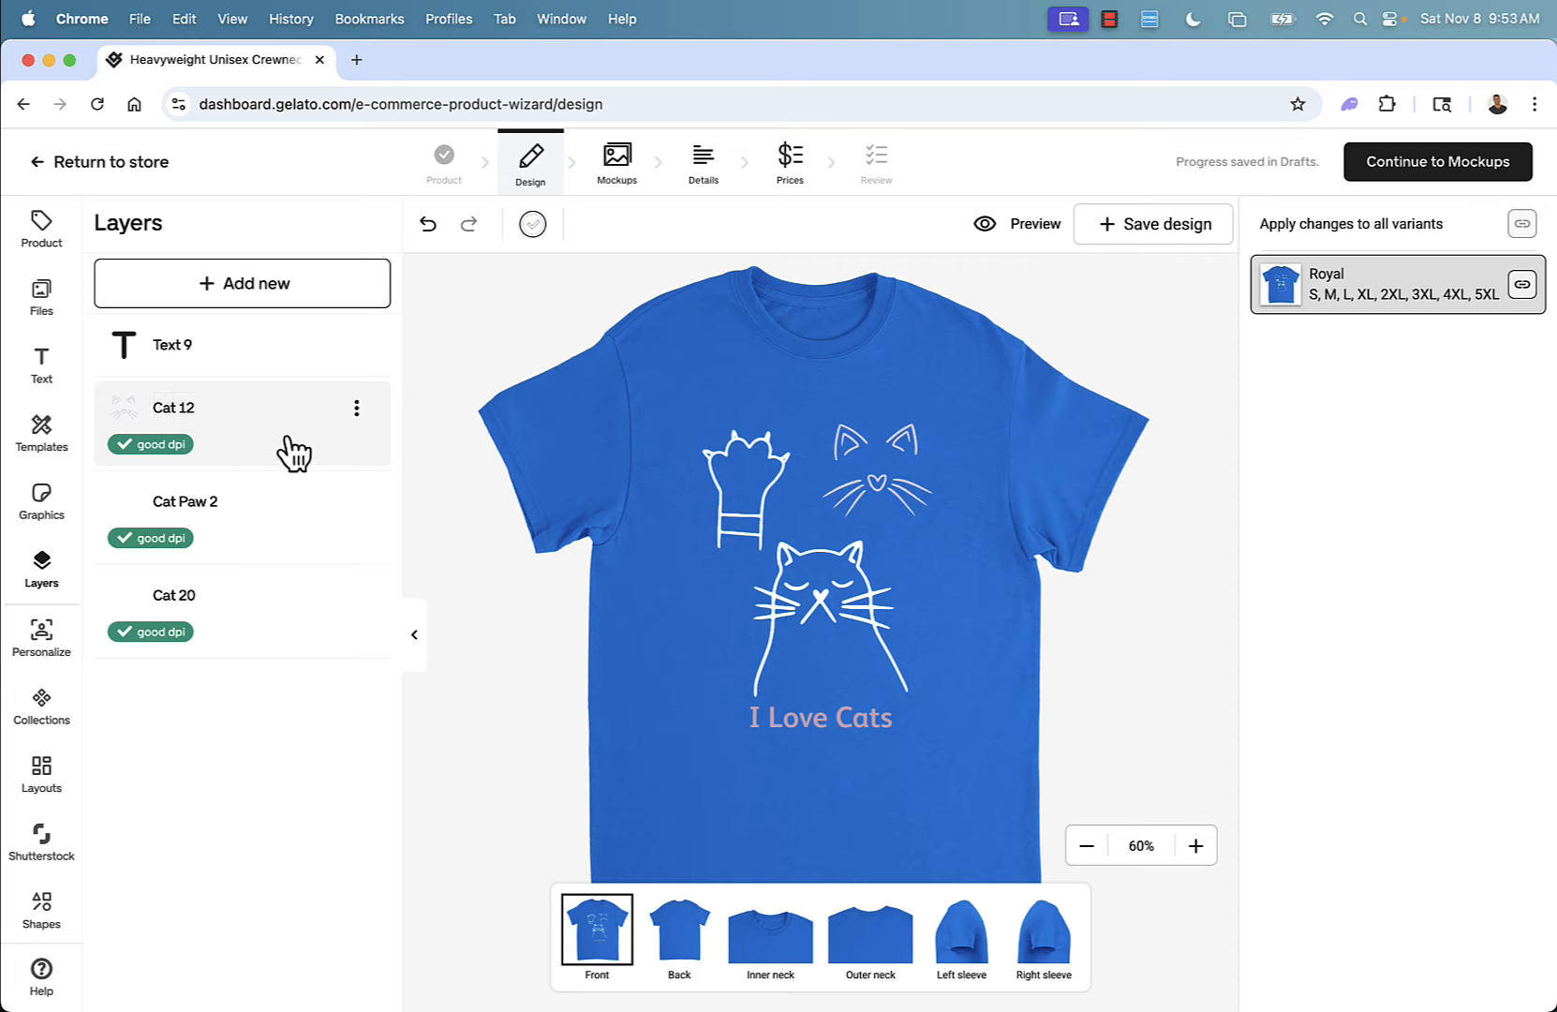
{"action": "left_click_drag", "start_coordinate": [328, 412], "coordinate": [319, 351]}
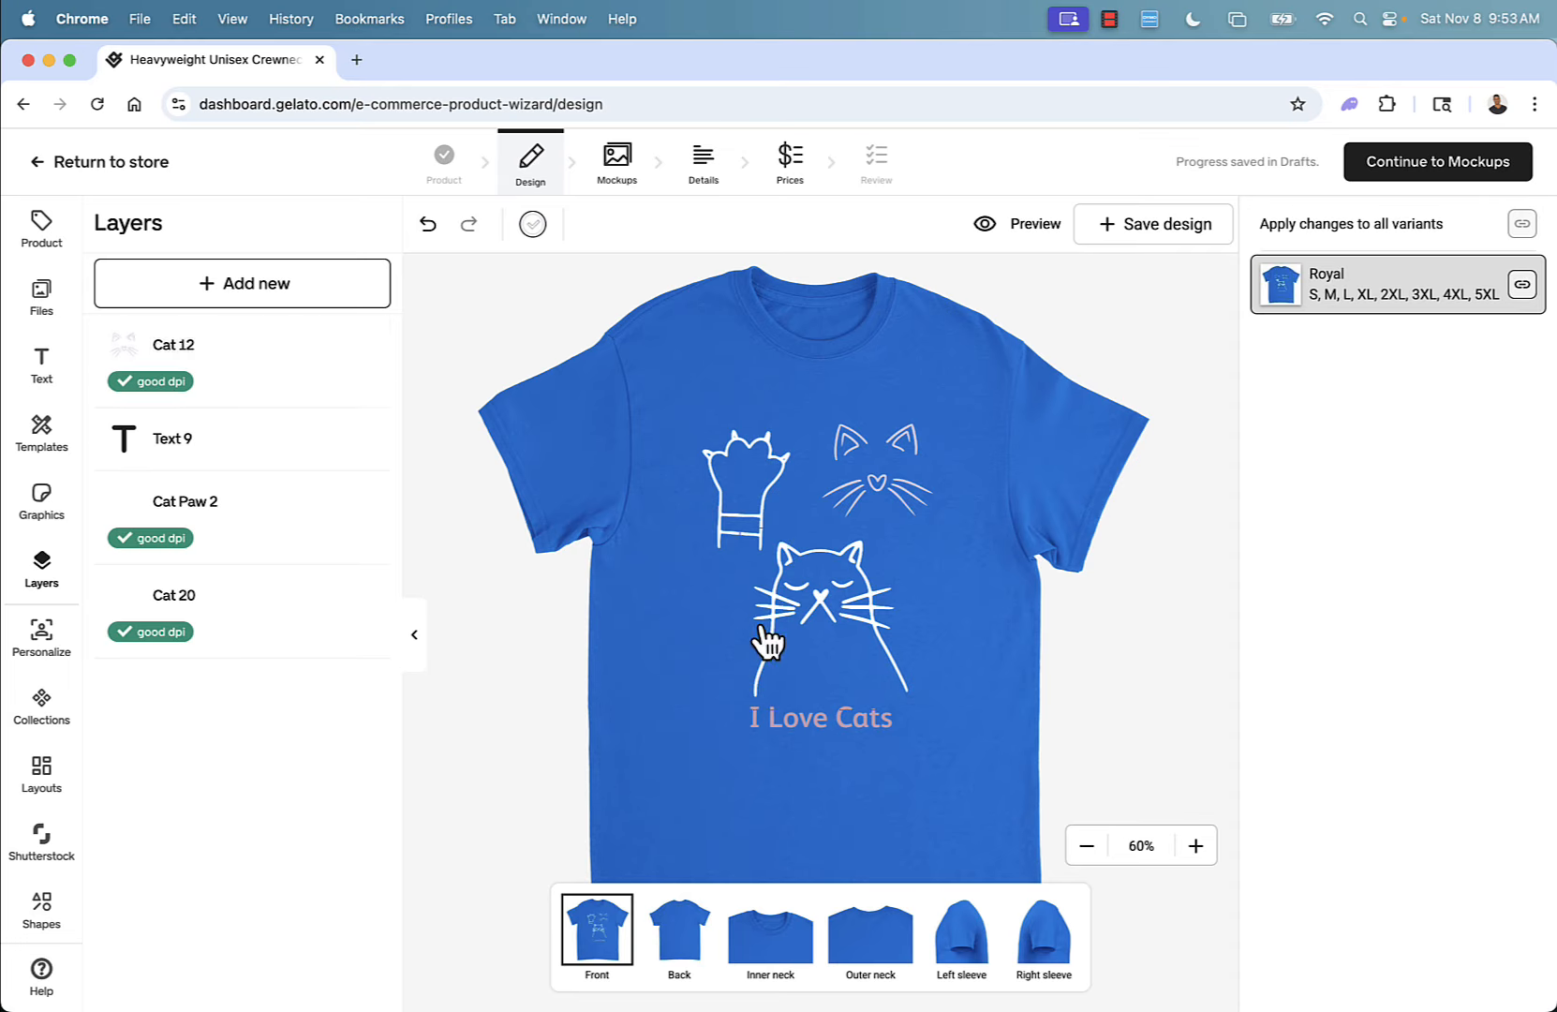
{"action": "mouse_move", "coordinate": [799, 646]}
{"action": "left_mouse_down"}
{"action": "mouse_move", "coordinate": [789, 696]}
{"action": "mouse_move", "coordinate": [785, 622]}
{"action": "left_mouse_up"}
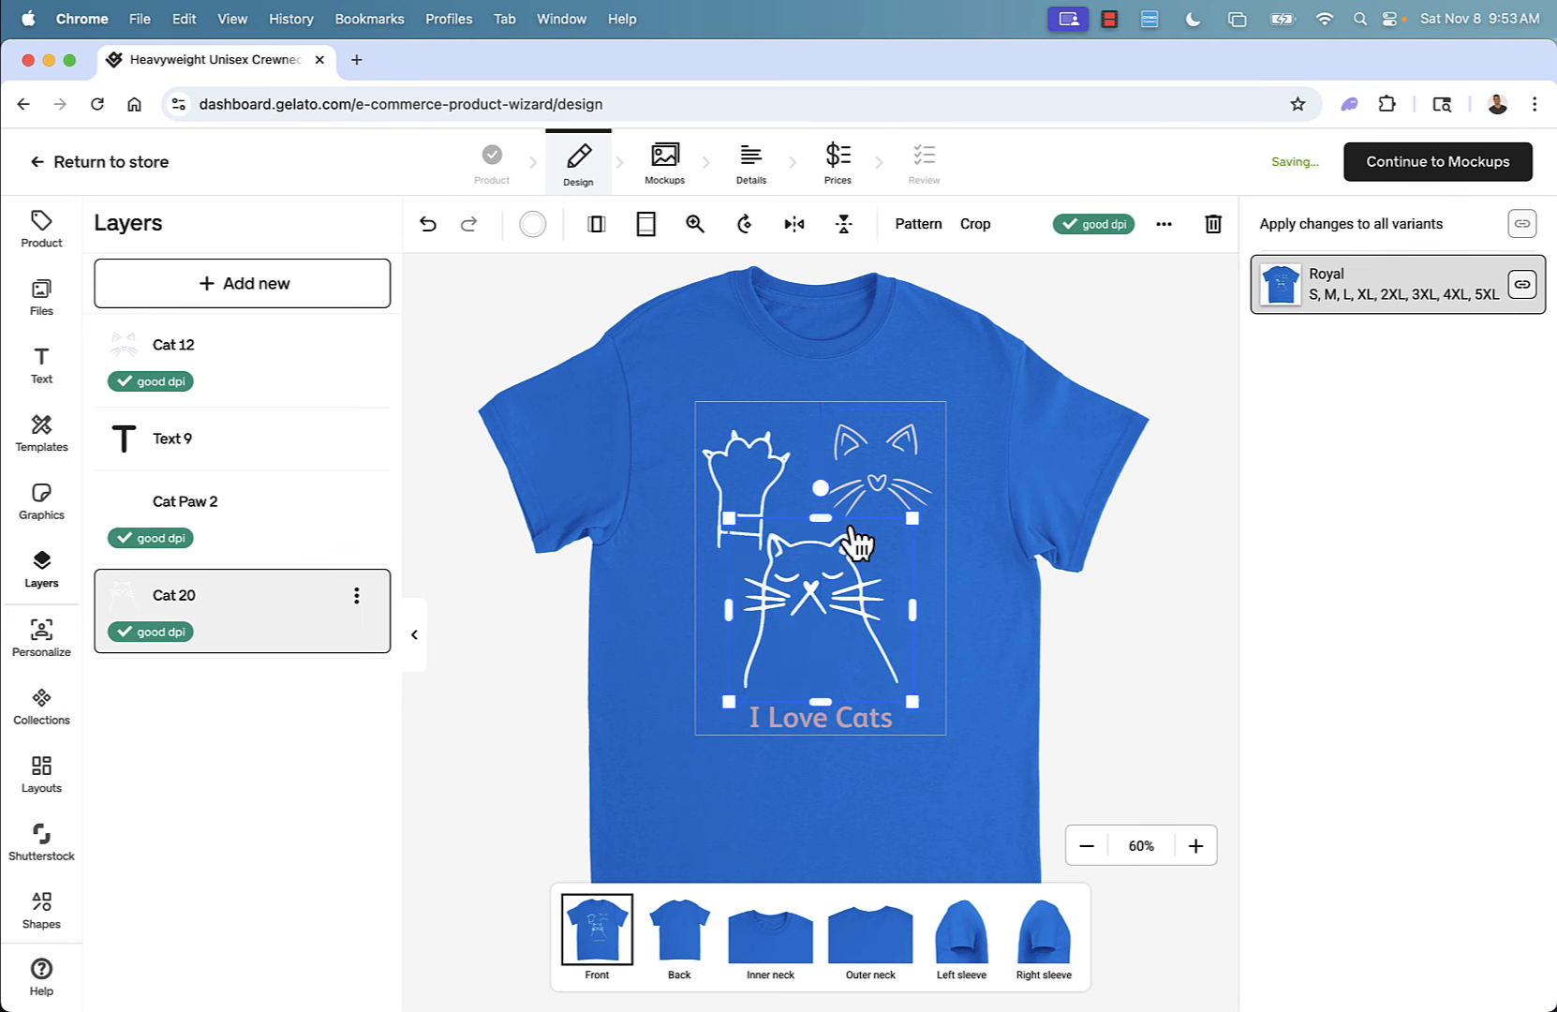
Reposition the whiskered cat face, keeping it at the upper right above the sleeping cat.
{"action": "left_click_drag", "start_coordinate": [884, 479], "coordinate": [804, 682]}
{"action": "left_click_drag", "start_coordinate": [281, 374], "coordinate": [271, 490]}
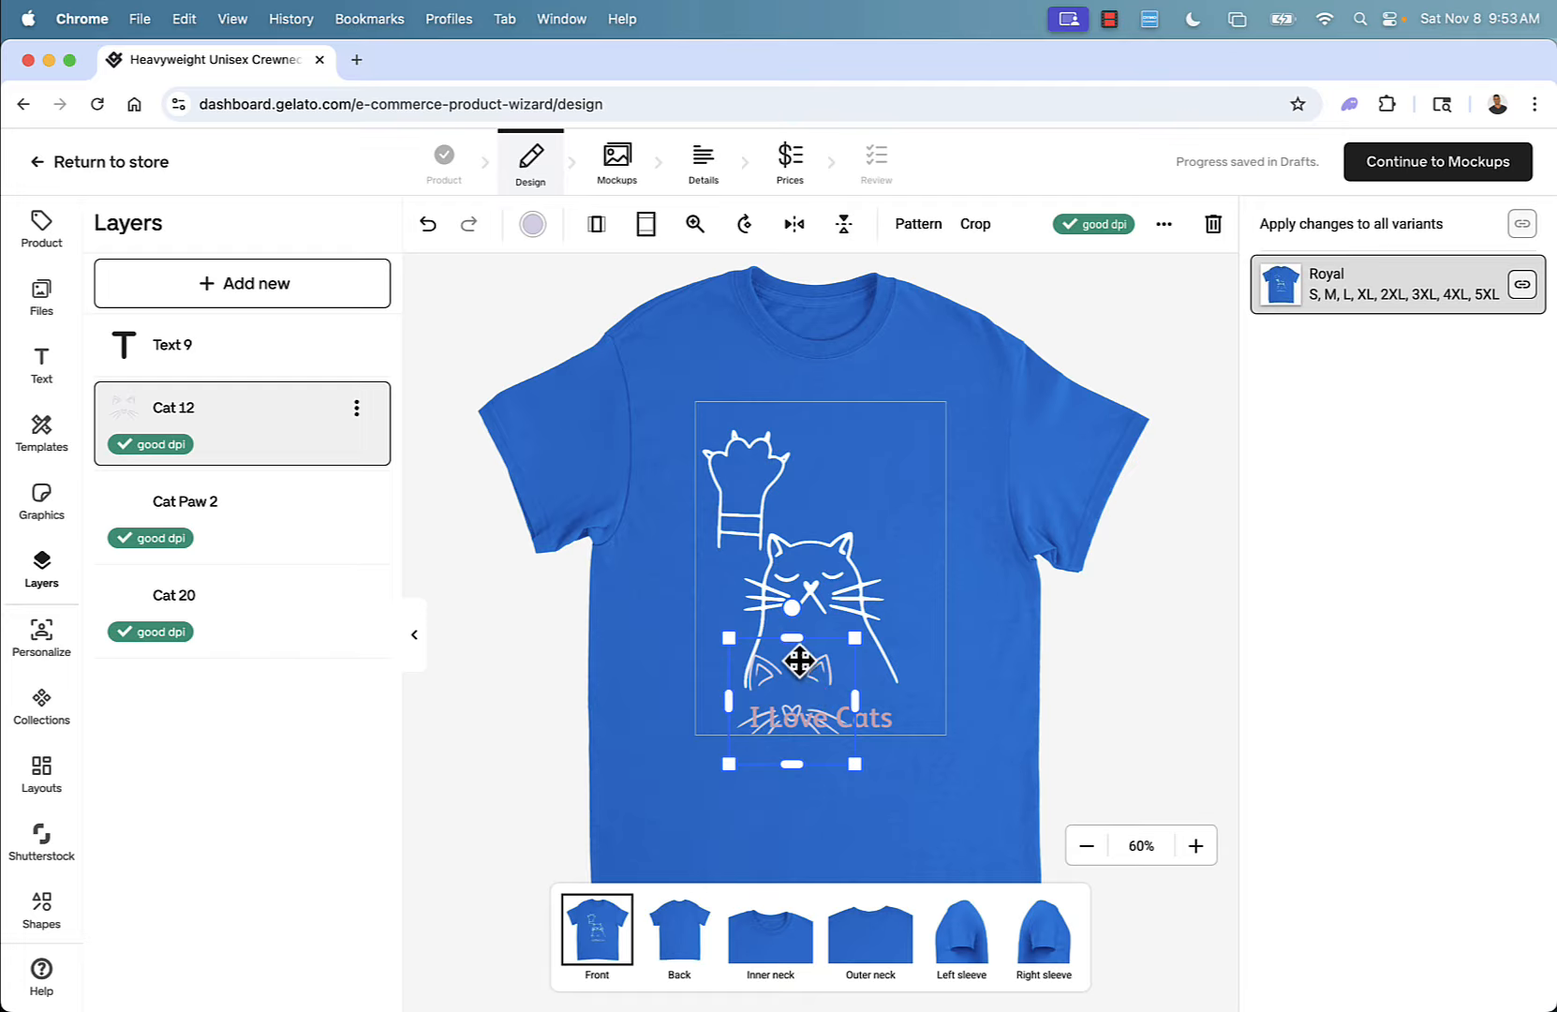
{"action": "left_click_drag", "start_coordinate": [810, 685], "coordinate": [897, 460]}
{"action": "left_click", "coordinate": [1024, 627]}
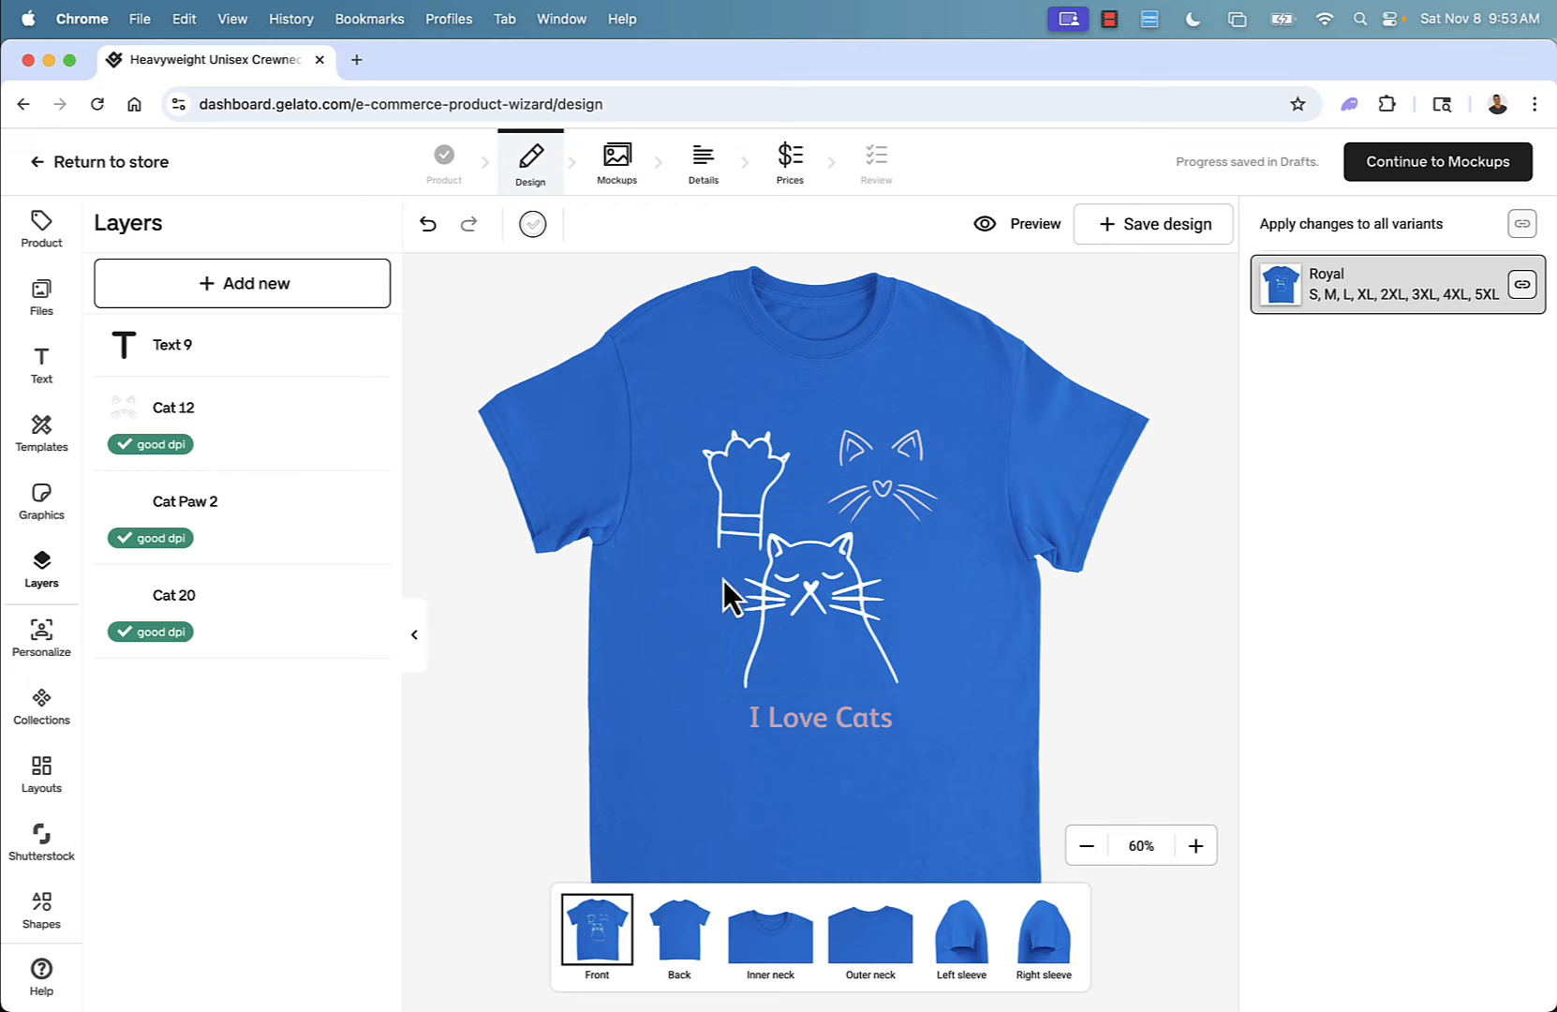
Enable customer personalization for the 'I Love Cats' text layer.
{"action": "left_click", "coordinate": [42, 628]}
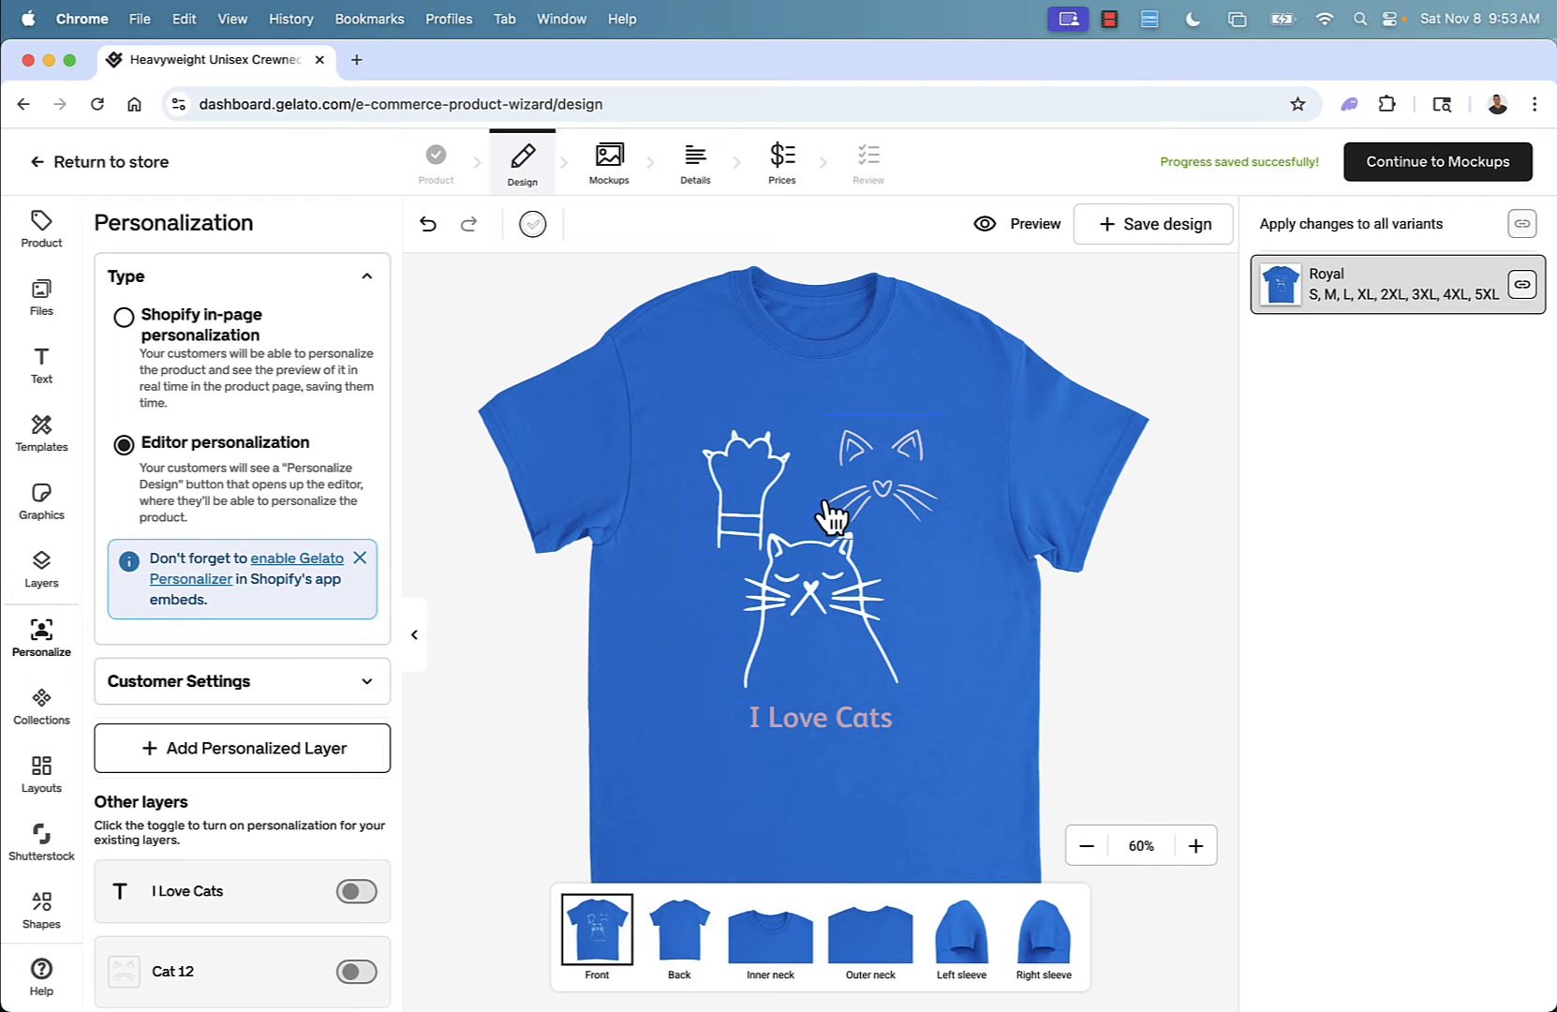
{"action": "scroll", "coordinate": [194, 819], "scroll_direction": "down", "scroll_amount": 4}
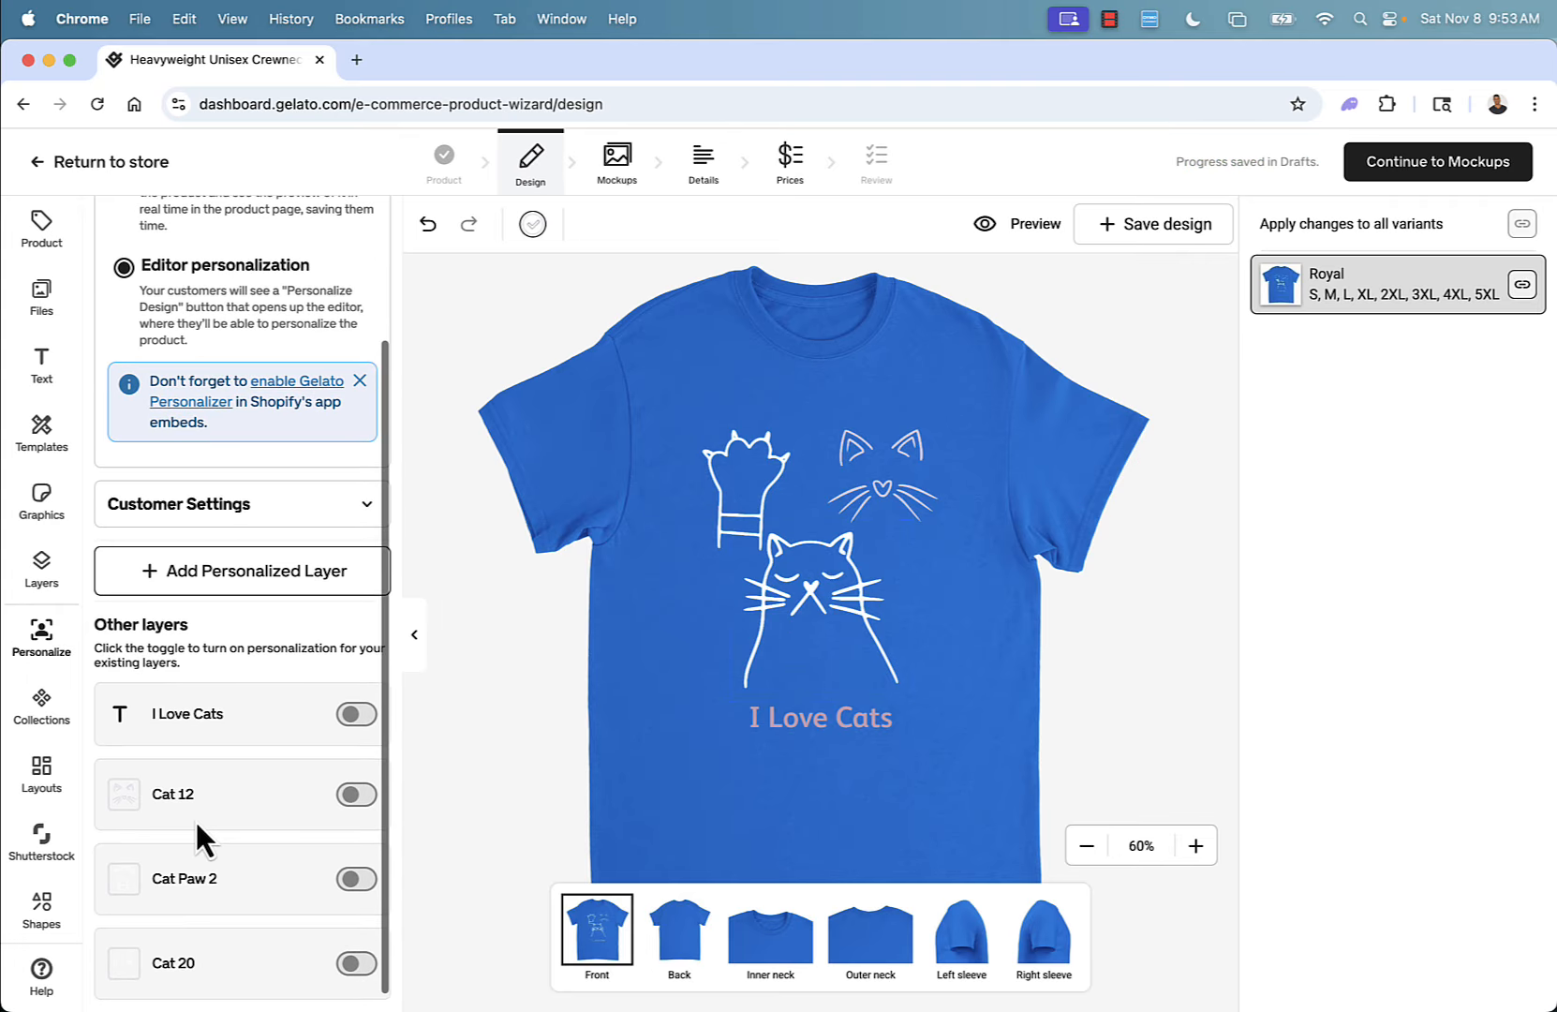
{"action": "left_click", "coordinate": [356, 714]}
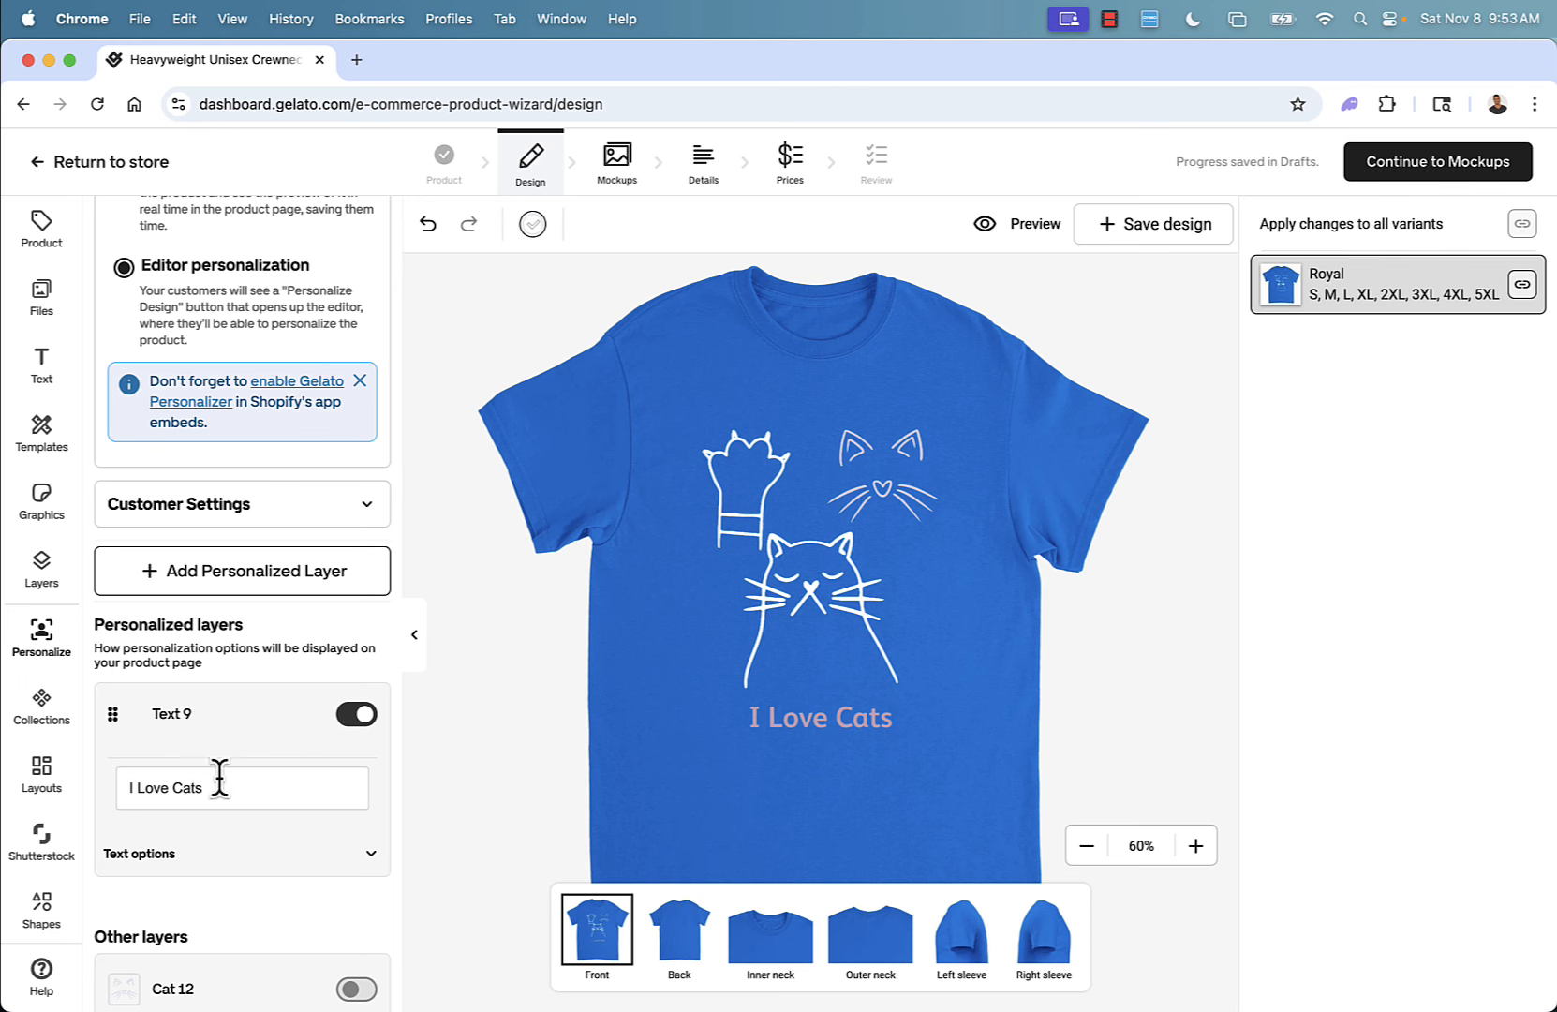
Turn on a character count limit for the personalized text and set it to 16.
{"action": "left_click", "coordinate": [245, 841]}
{"action": "scroll", "coordinate": [268, 871], "scroll_direction": "down", "scroll_amount": 2}
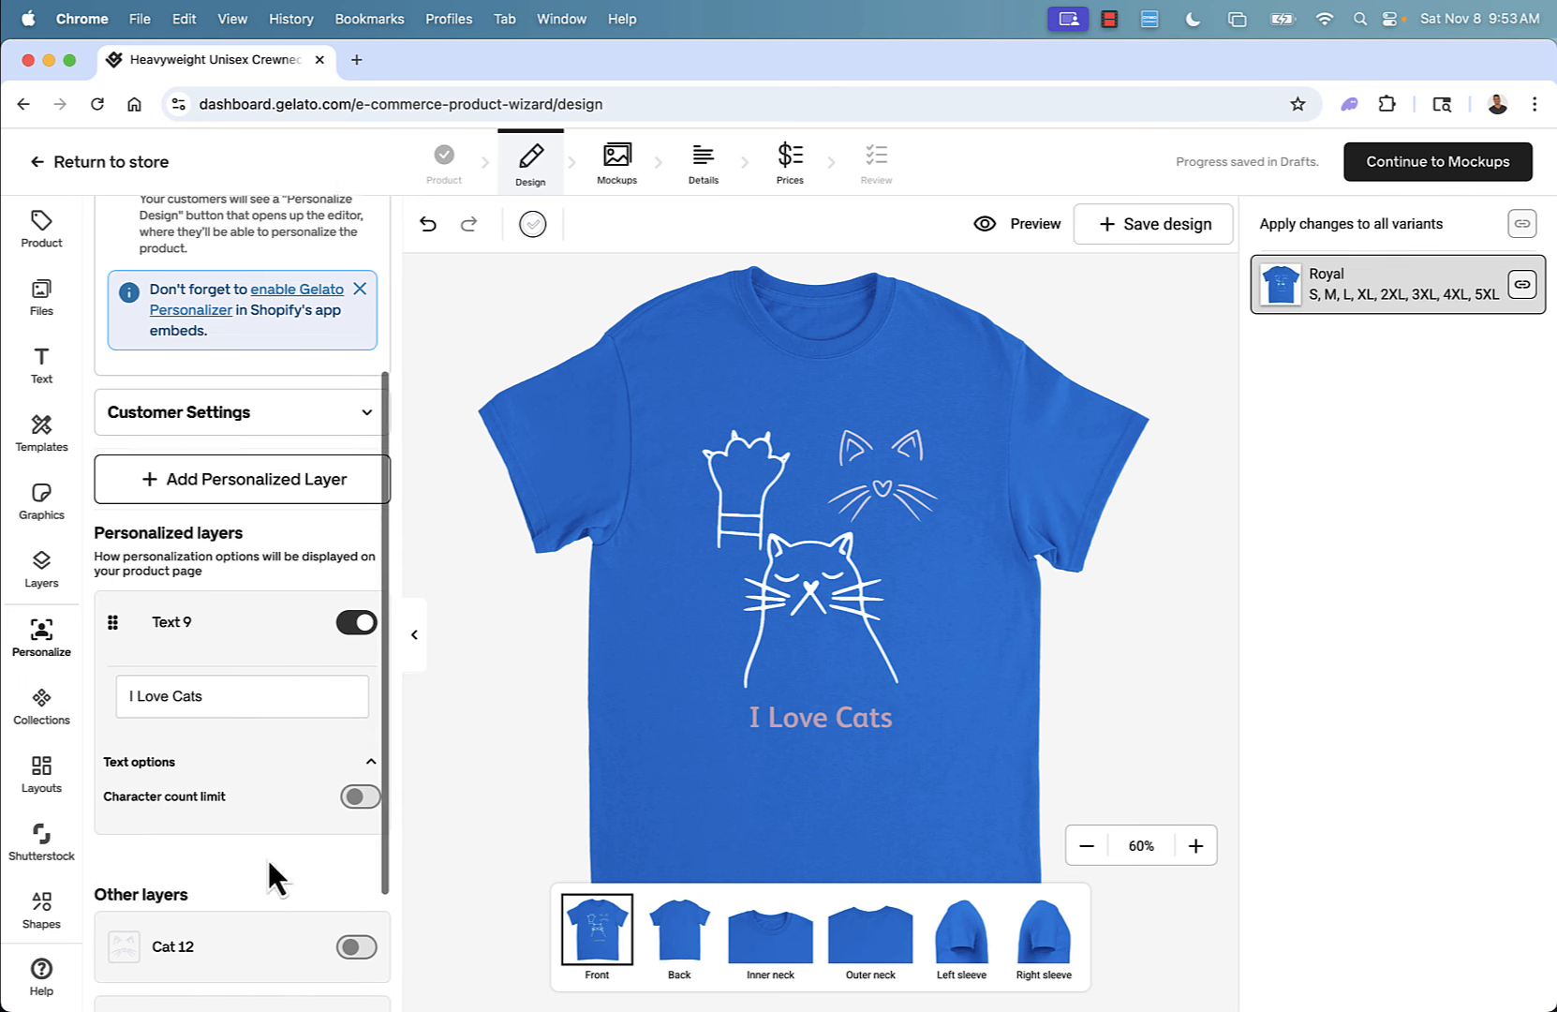
{"action": "left_click", "coordinate": [361, 797]}
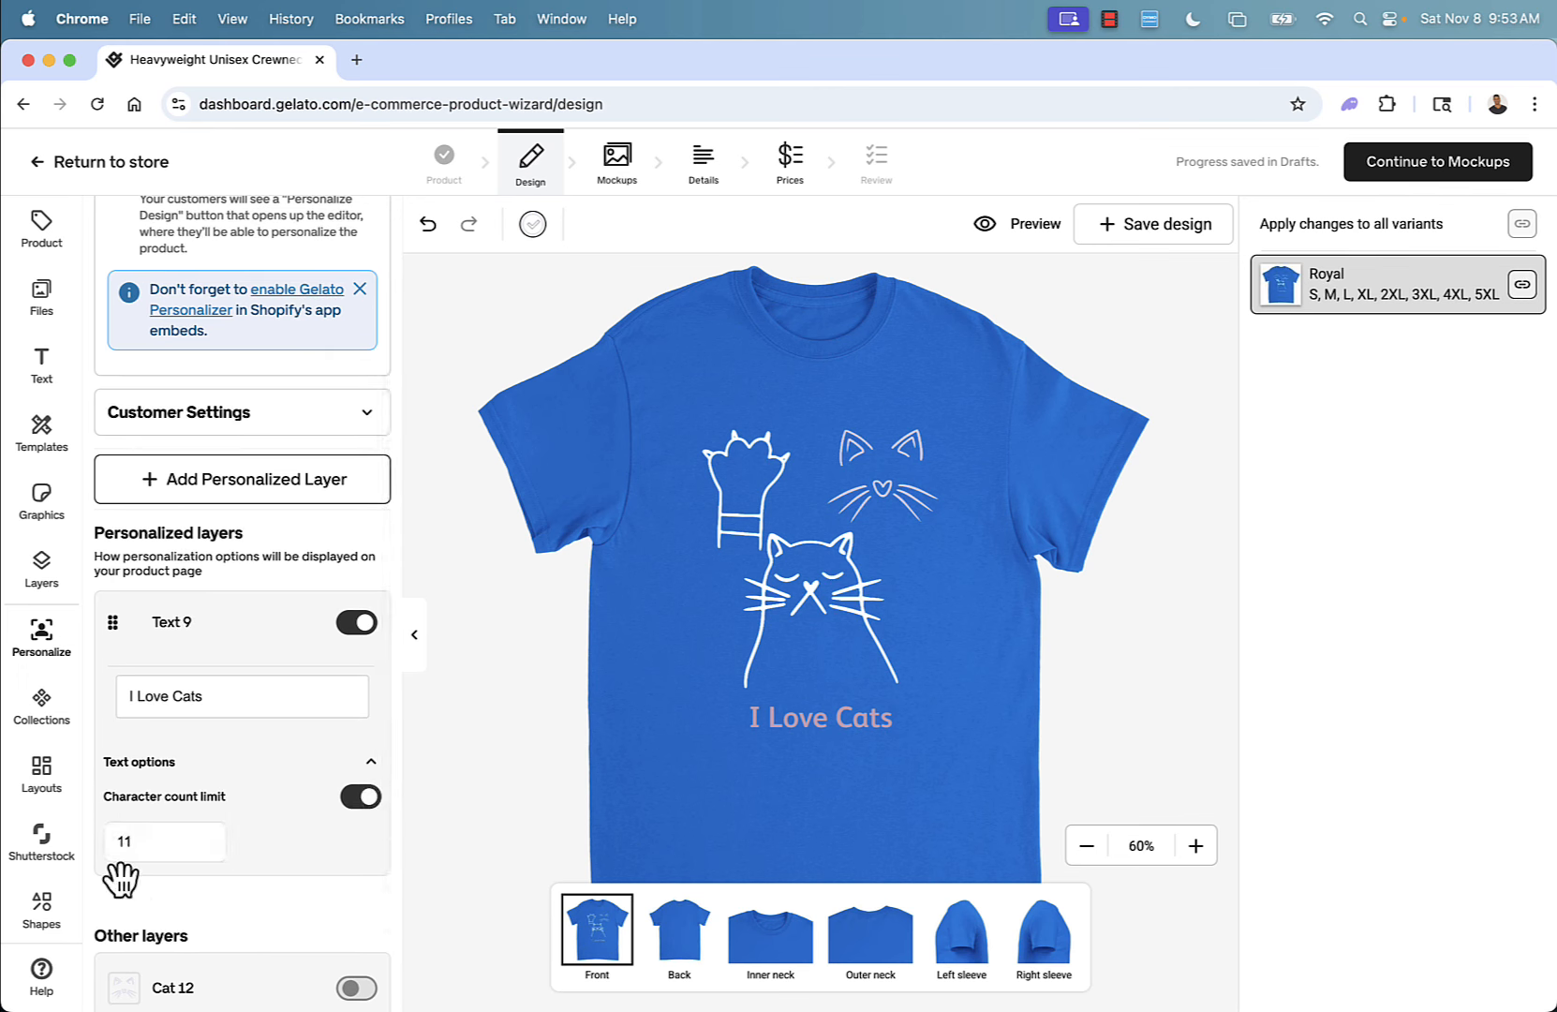
{"action": "double_click", "coordinate": [138, 841]}
{"action": "type", "text": "15"}
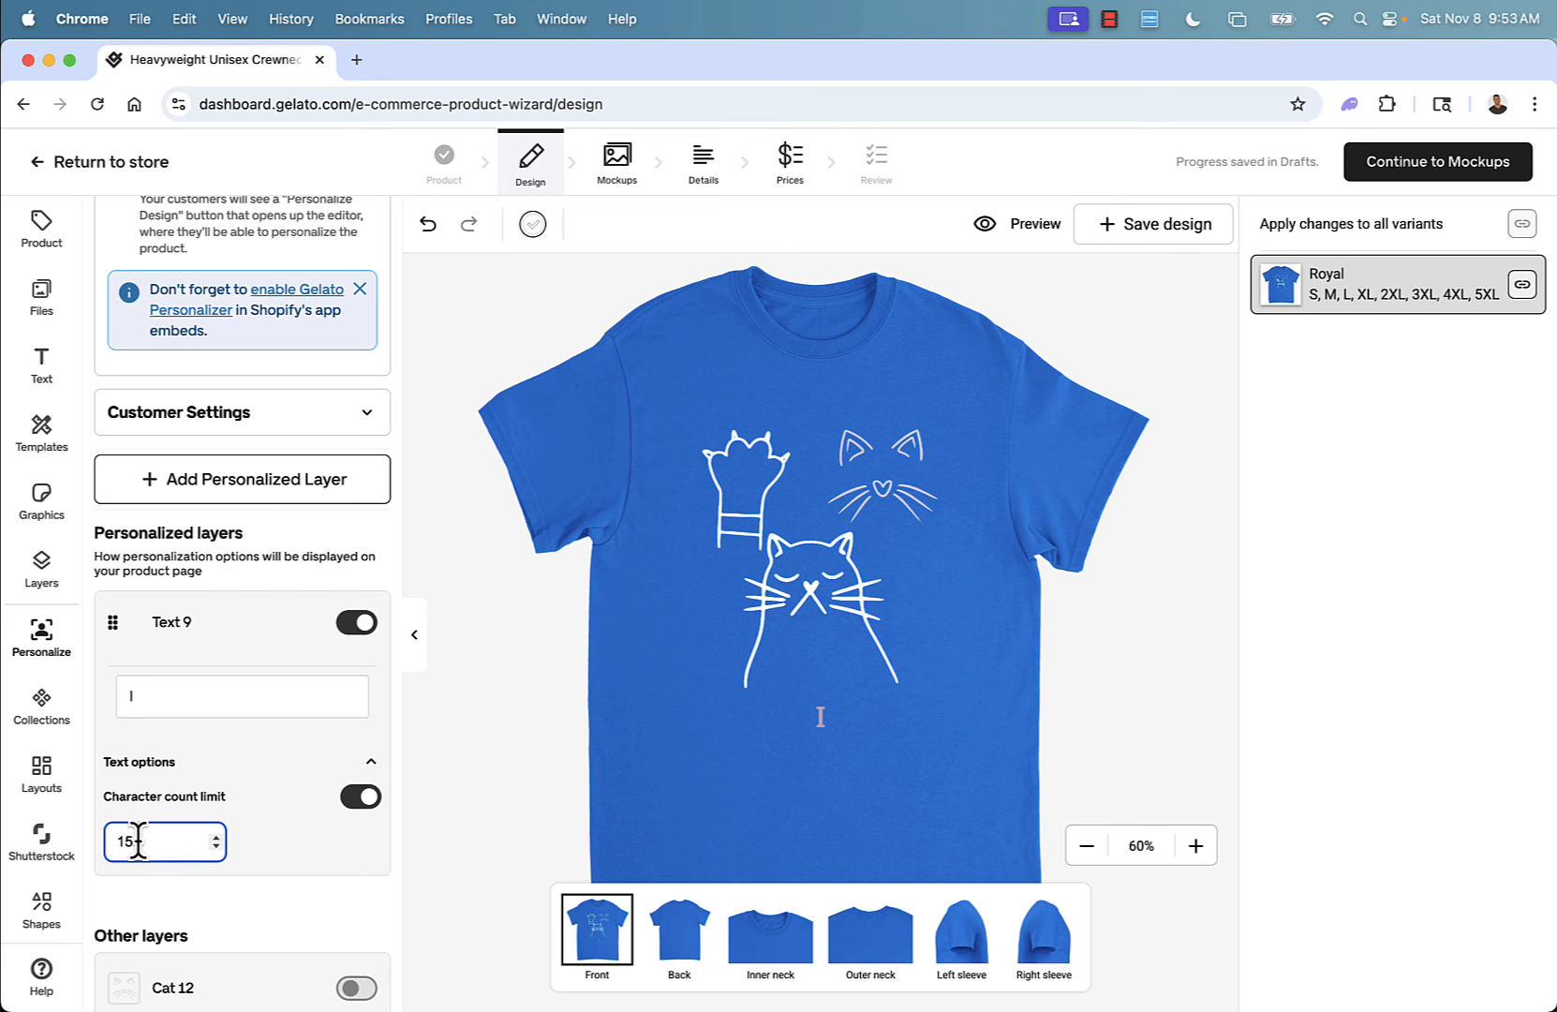
{"action": "key", "text": "BackSpace"}
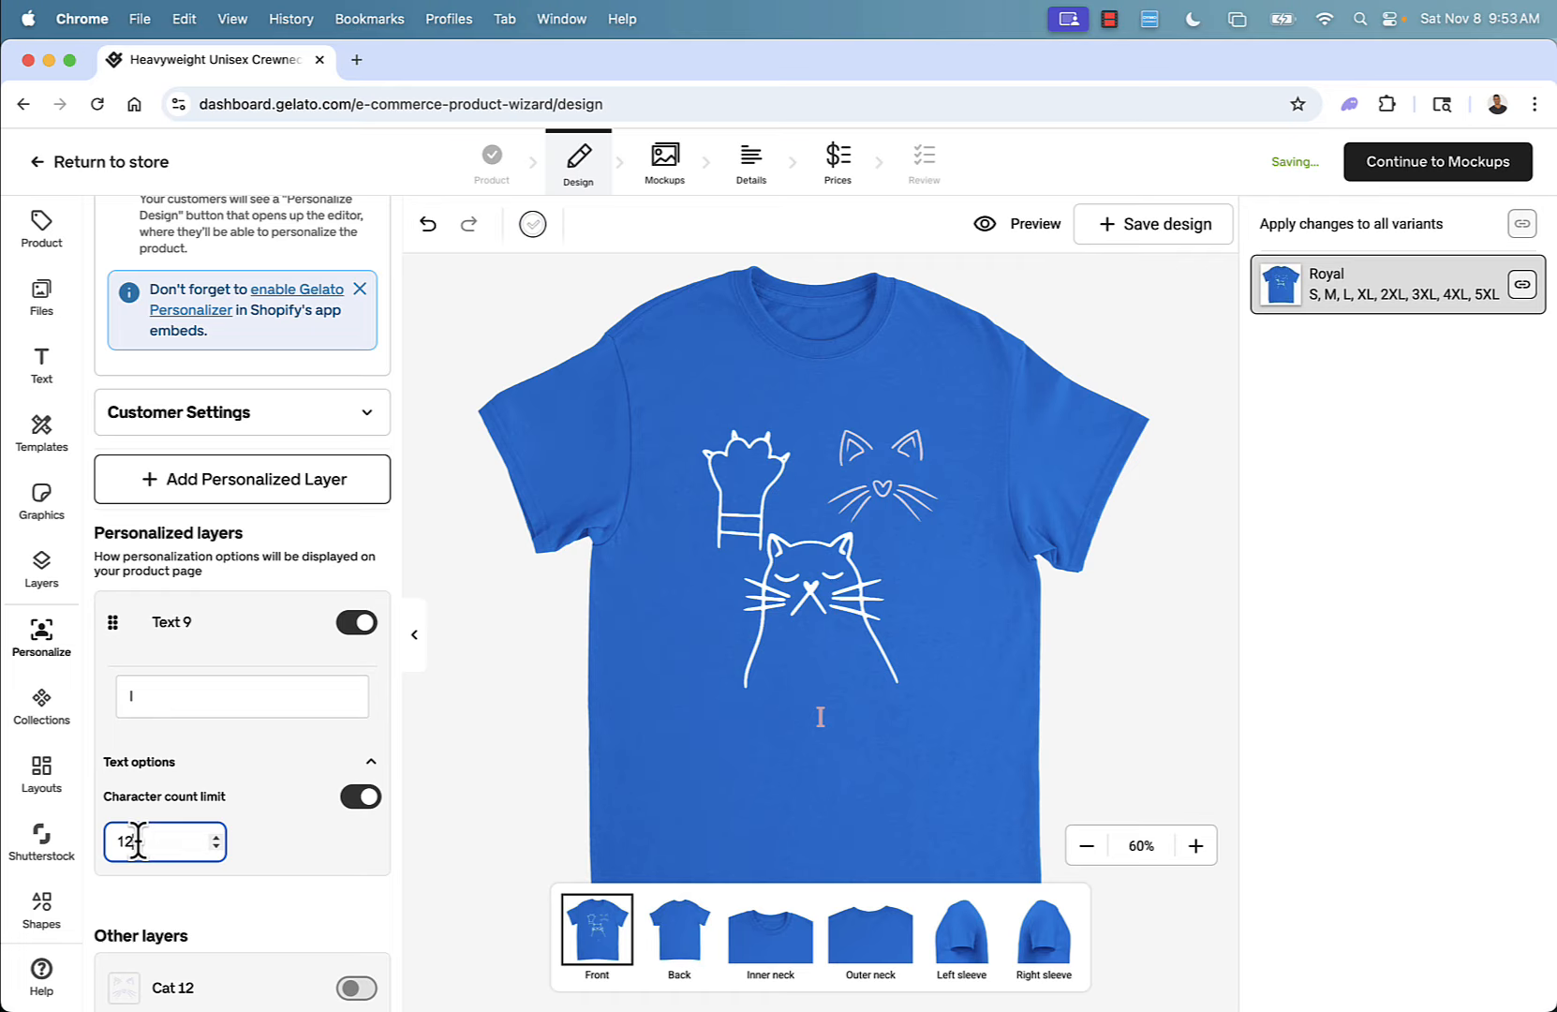
{"action": "key", "text": "BackSpace"}
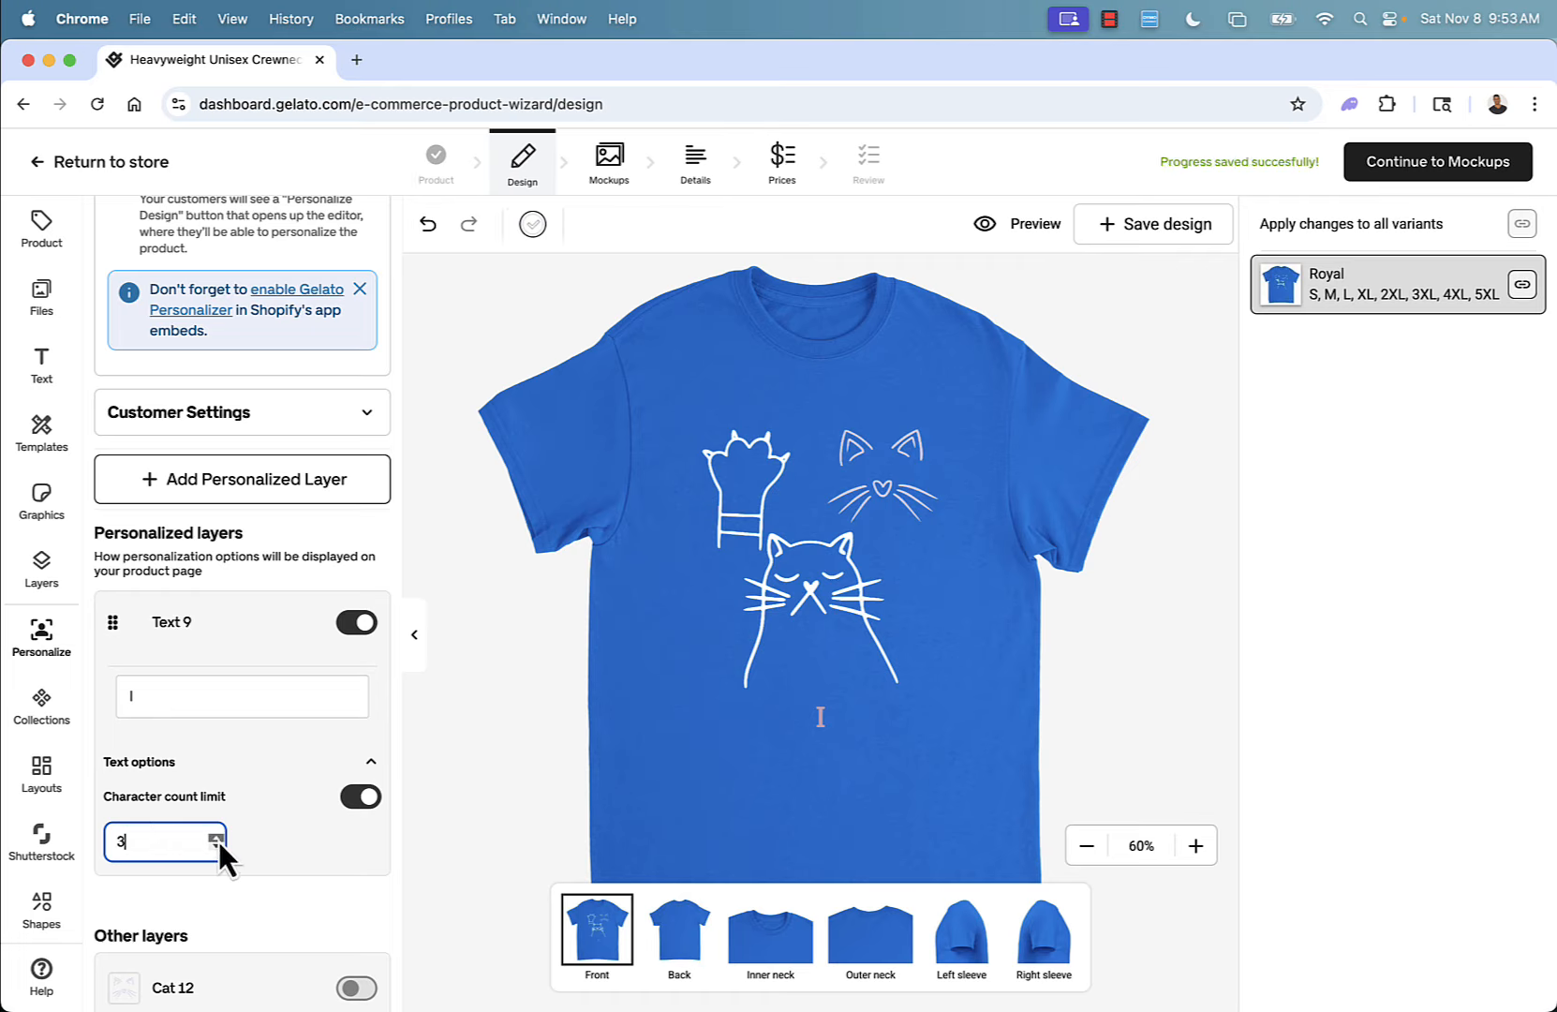
{"action": "key", "text": "BackSpace"}
{"action": "type", "text": "16"}
Set the personalized default text to 'YOUR NAME HERE' and reposition it beneath the sleeping cat.
{"action": "left_click", "coordinate": [192, 698]}
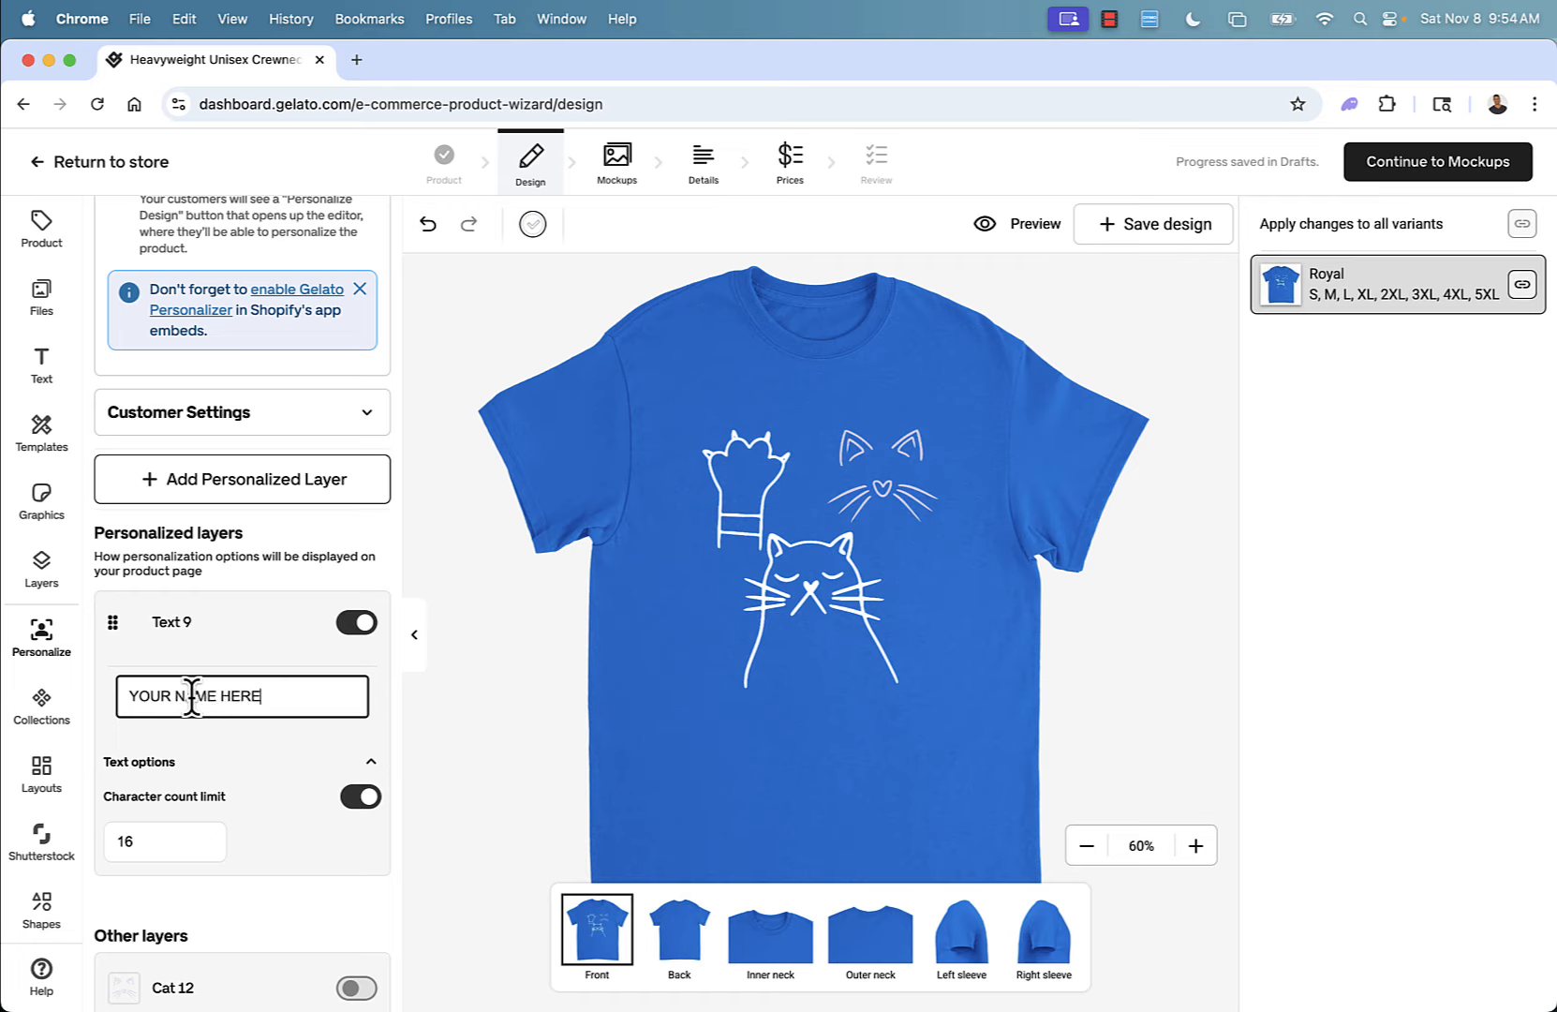
{"action": "left_click", "coordinate": [485, 710]}
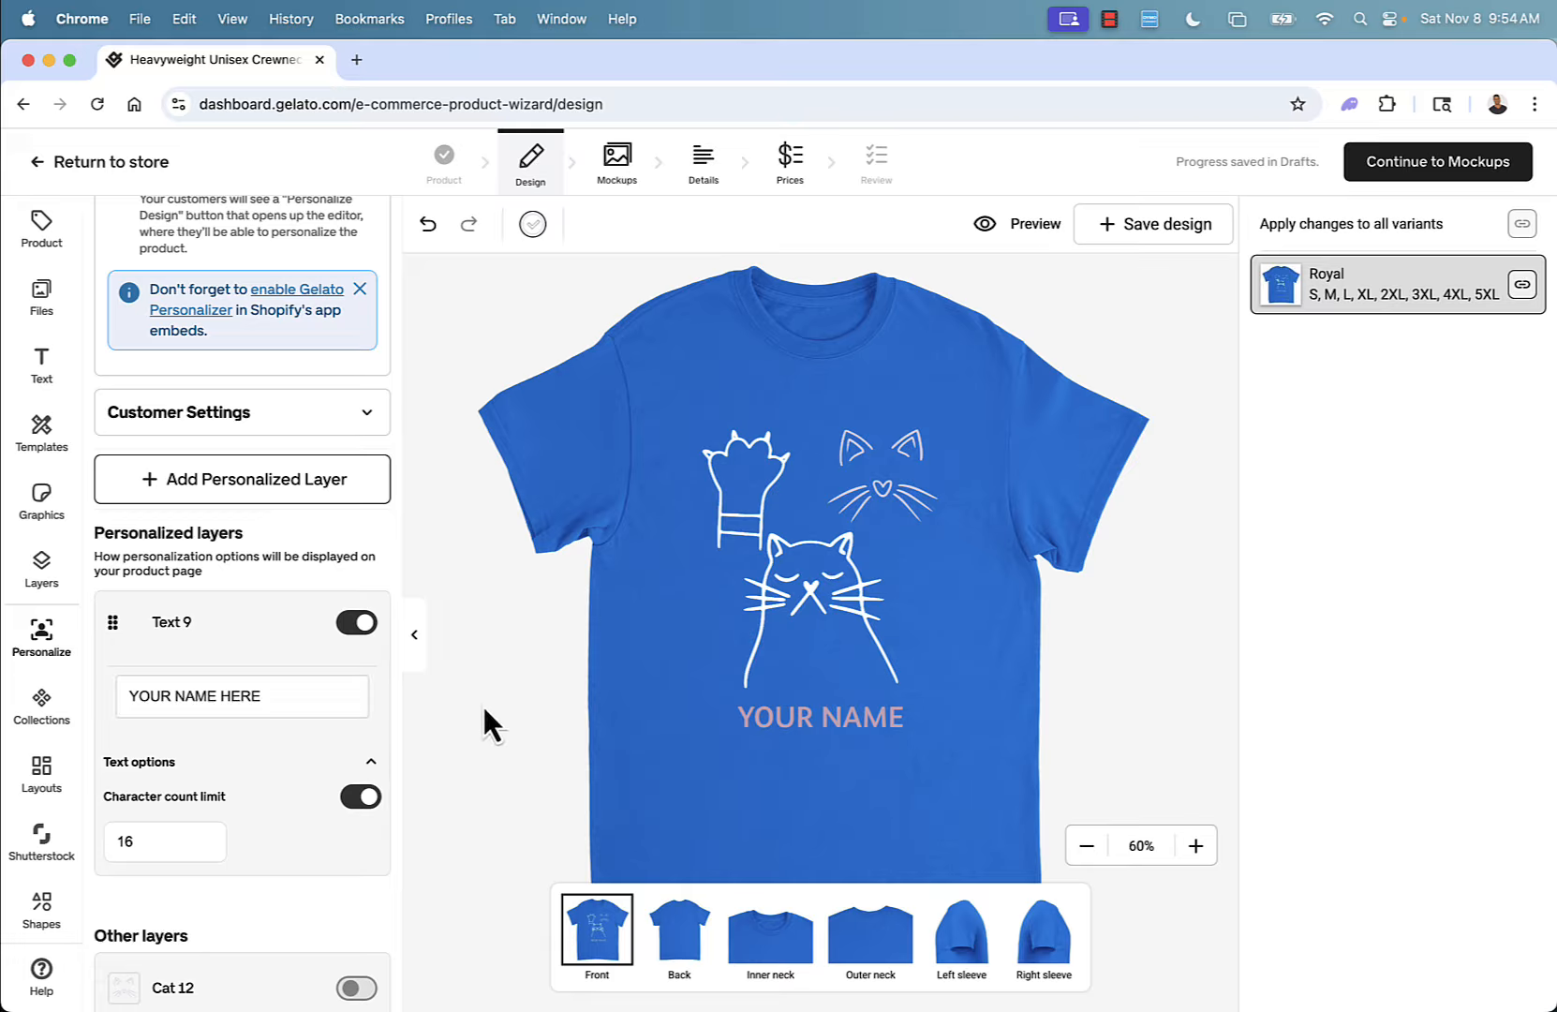
{"action": "left_click", "coordinate": [821, 715]}
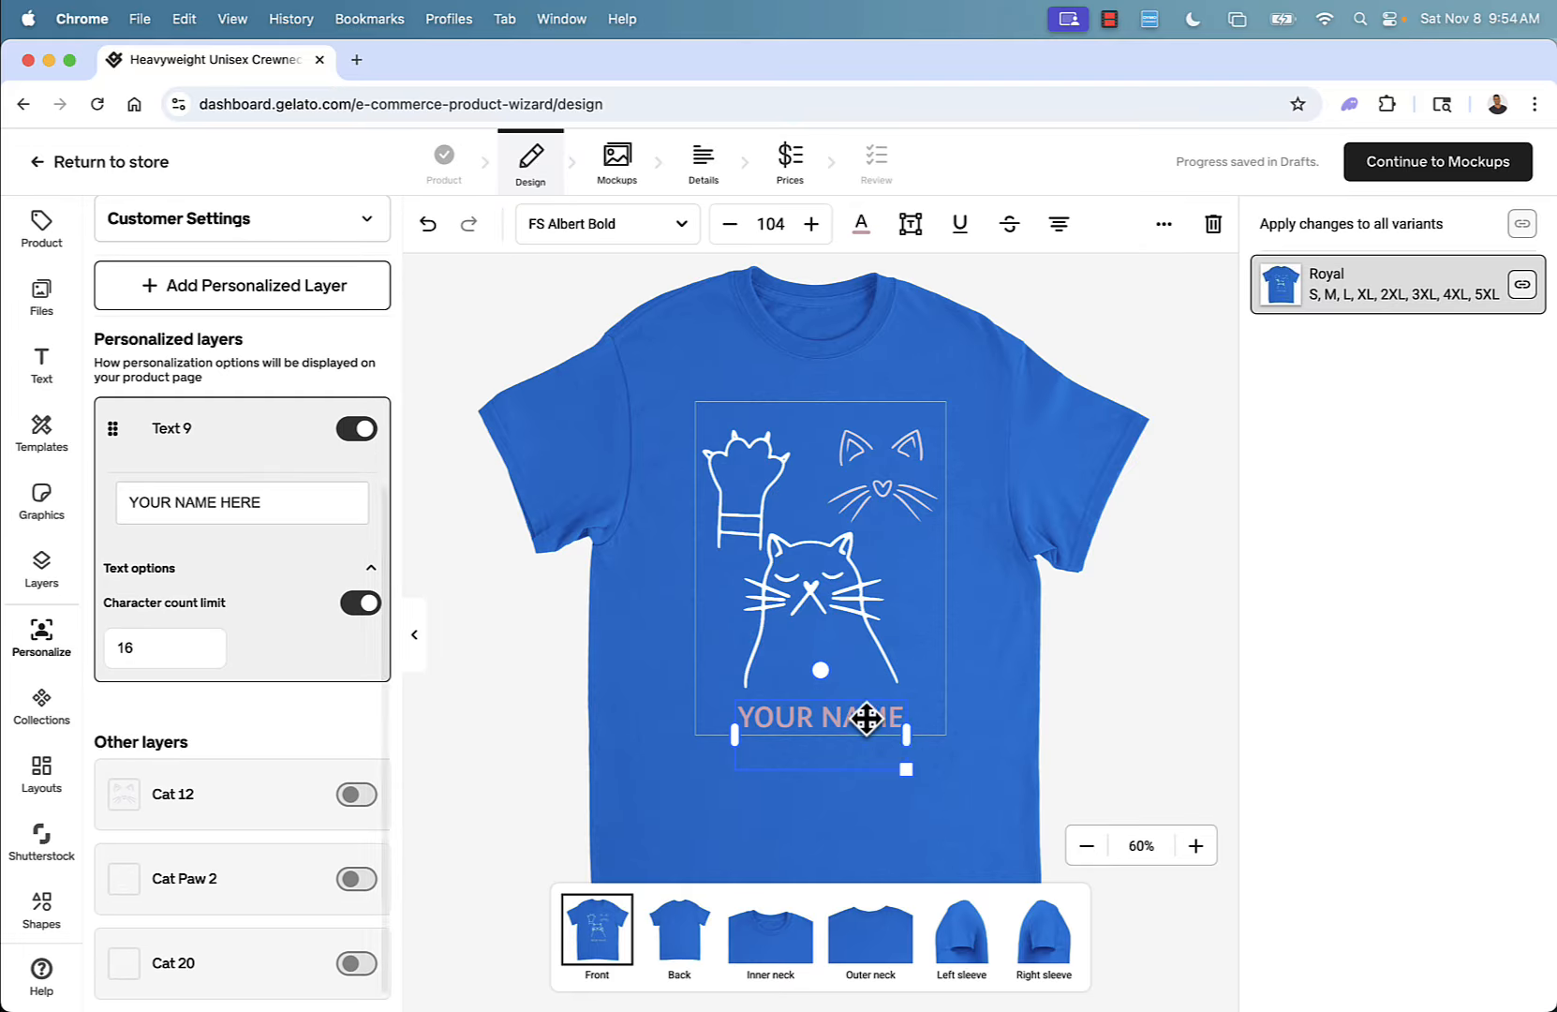
{"action": "left_click_drag", "start_coordinate": [869, 719], "coordinate": [842, 619]}
{"action": "left_click", "coordinate": [990, 700]}
{"action": "left_click", "coordinate": [792, 612]}
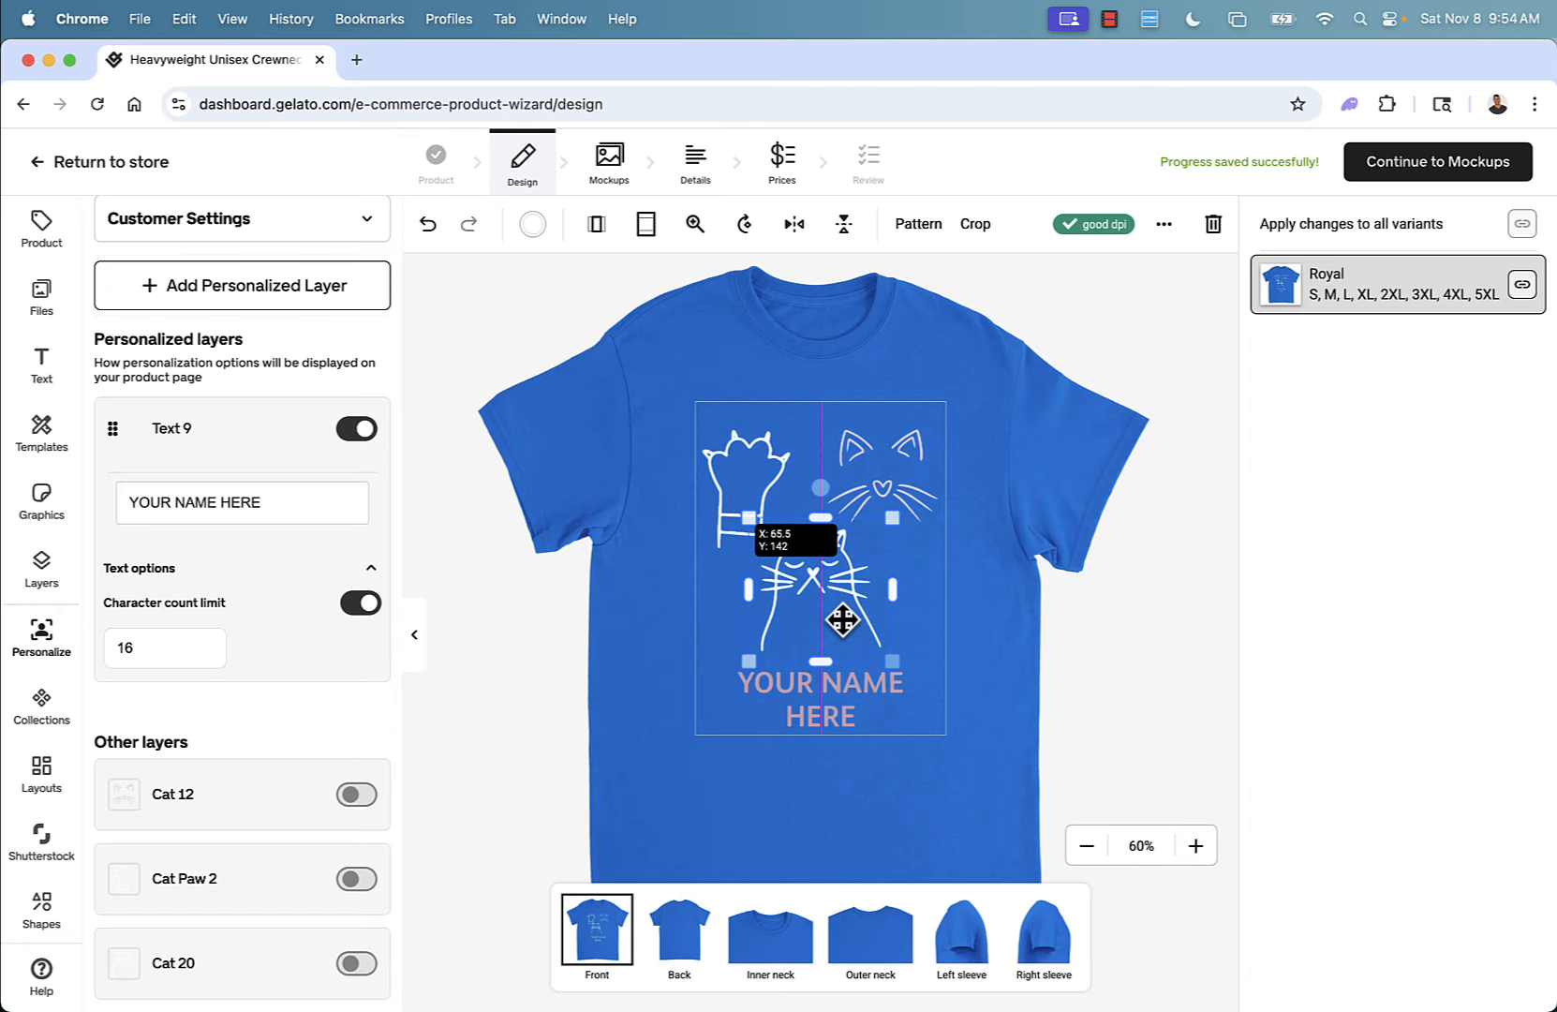
{"action": "left_click", "coordinate": [1120, 673]}
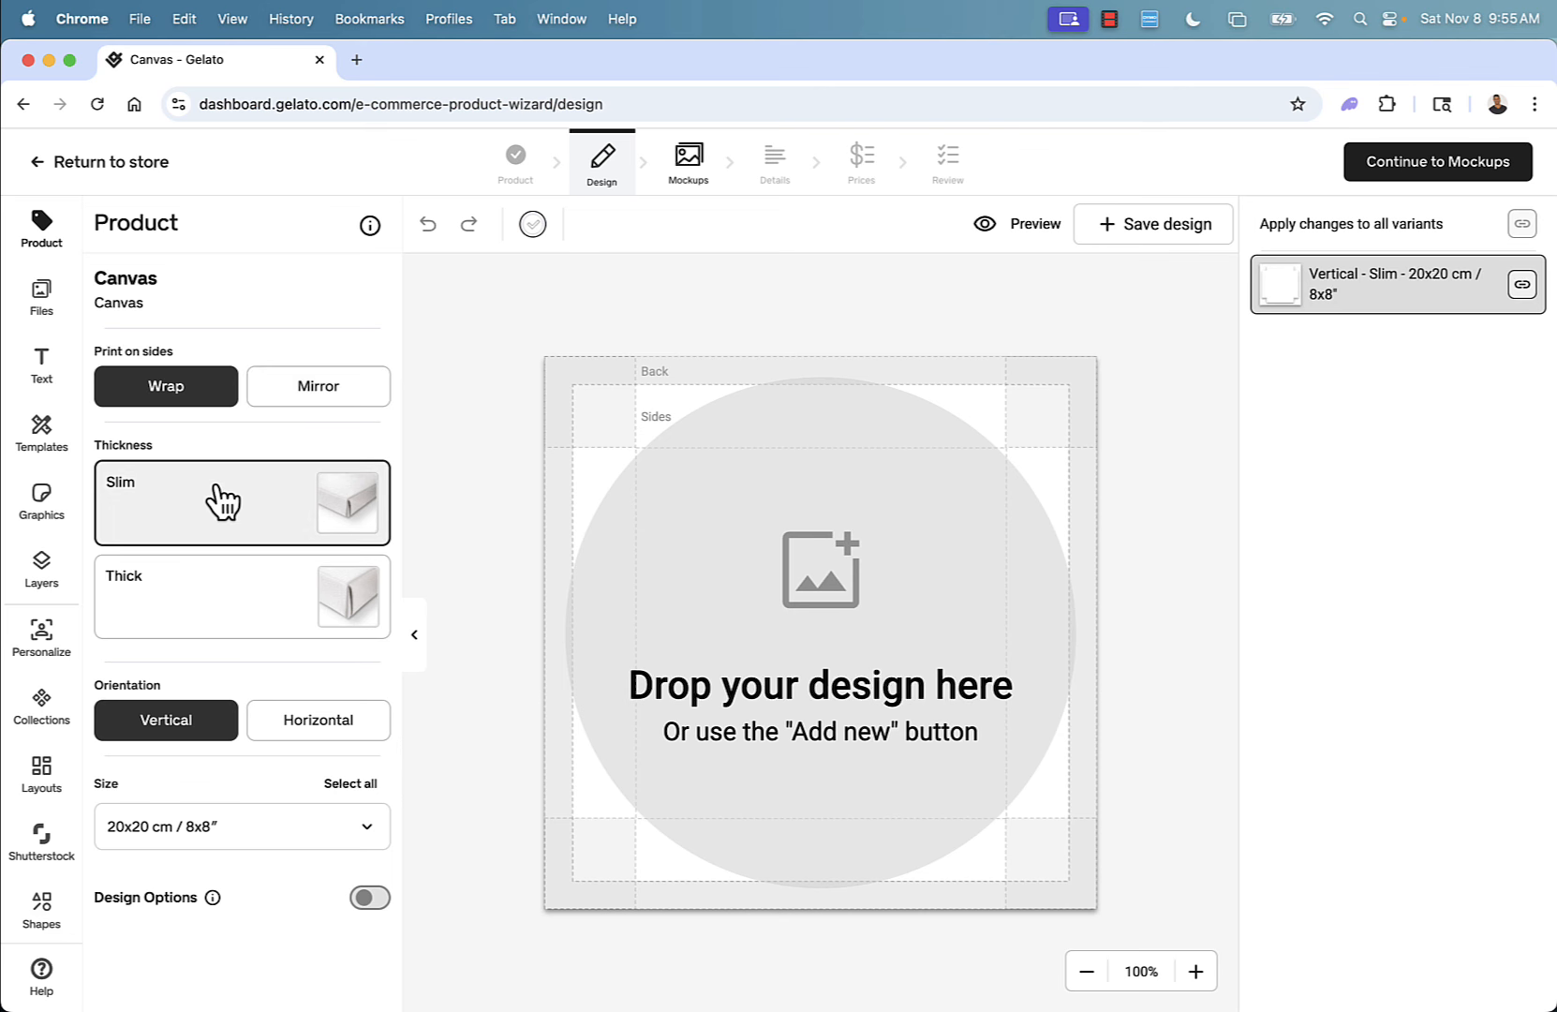
Set the canvas size to 70x100 cm / 28x40″ only, deselecting 20x20 cm / 8x8″.
{"action": "left_click", "coordinate": [246, 844]}
{"action": "scroll", "coordinate": [247, 824], "scroll_direction": "down", "scroll_amount": 10}
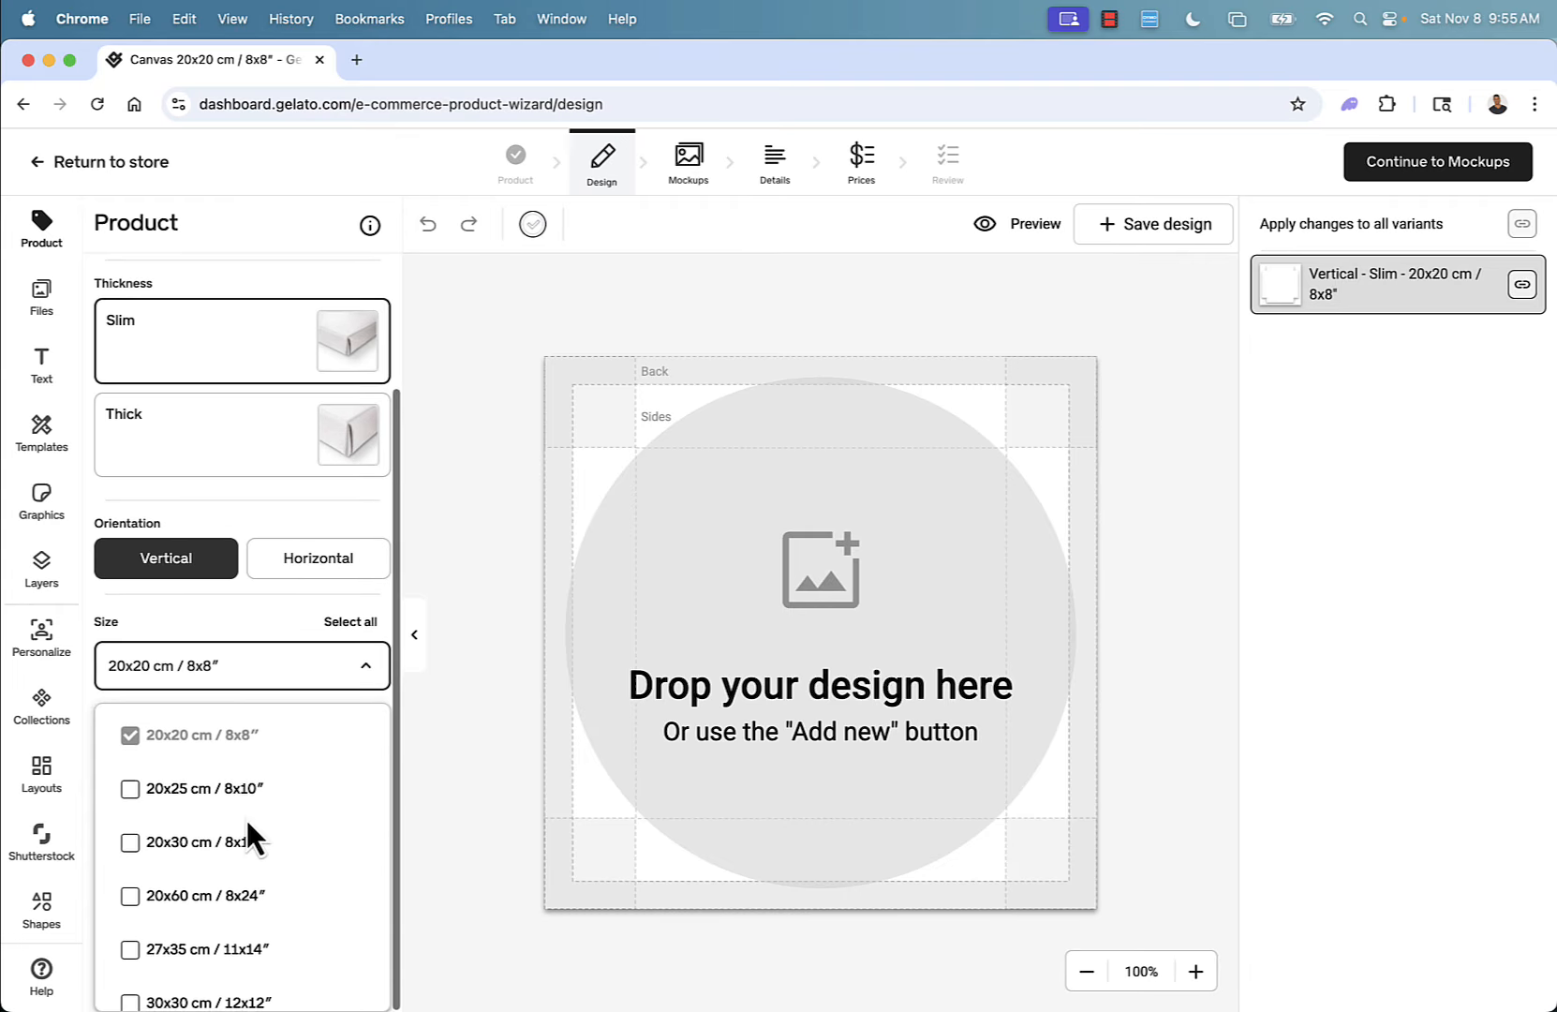
{"action": "scroll", "coordinate": [247, 823], "scroll_direction": "down", "scroll_amount": 8}
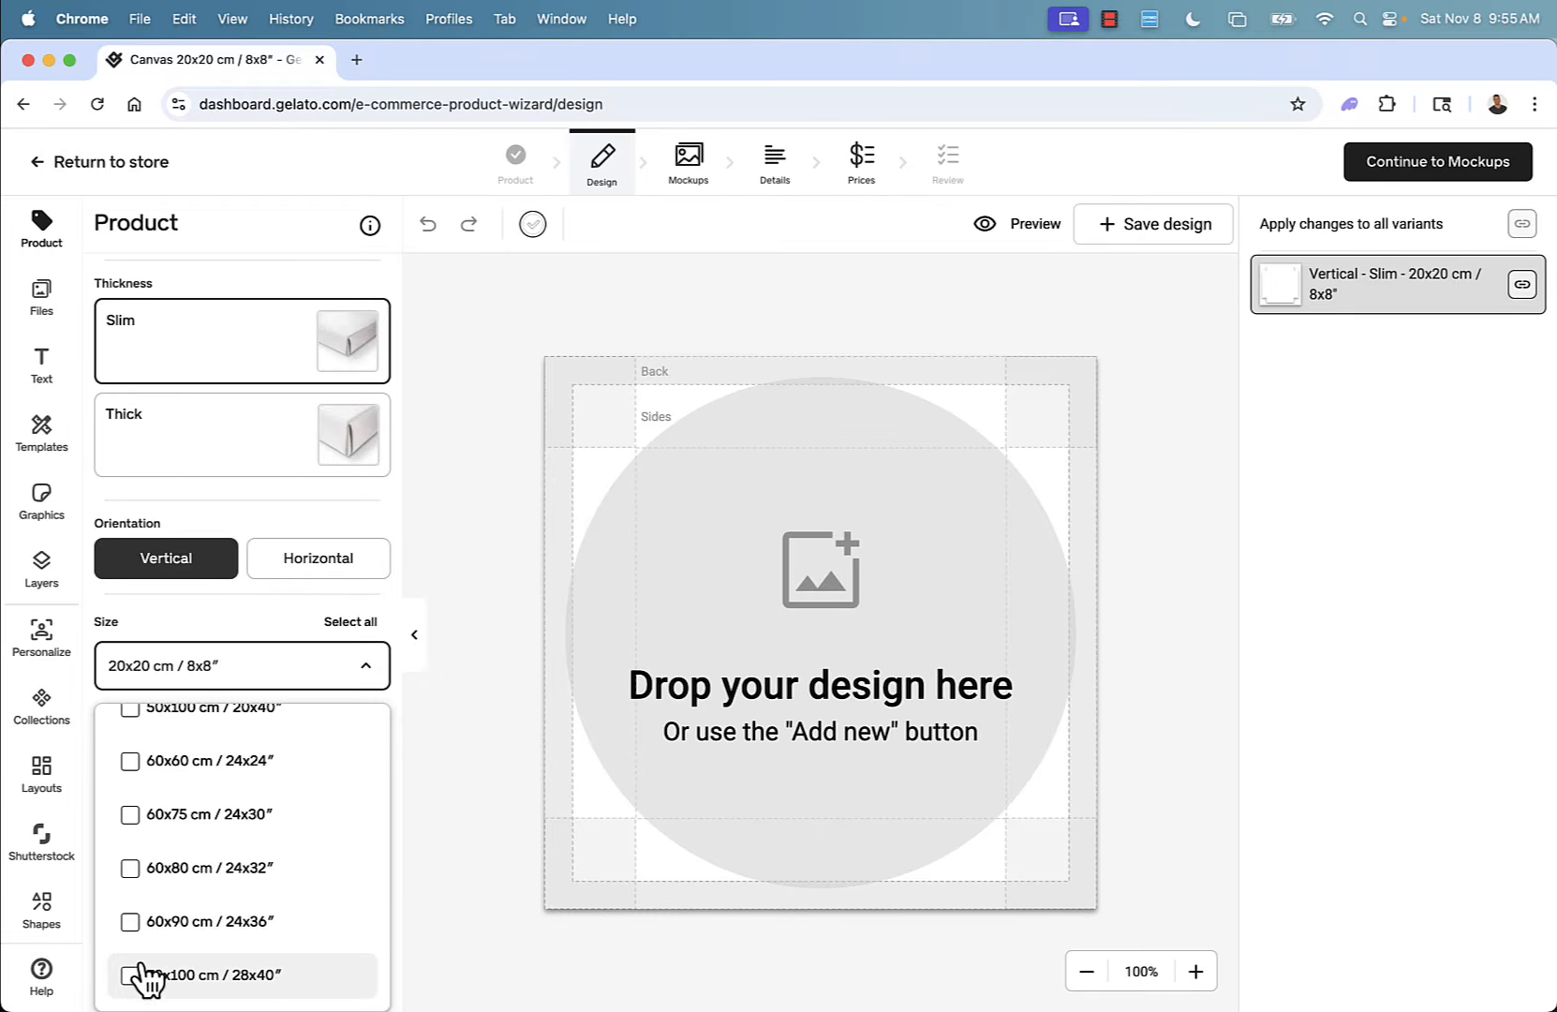
{"action": "left_click", "coordinate": [133, 977]}
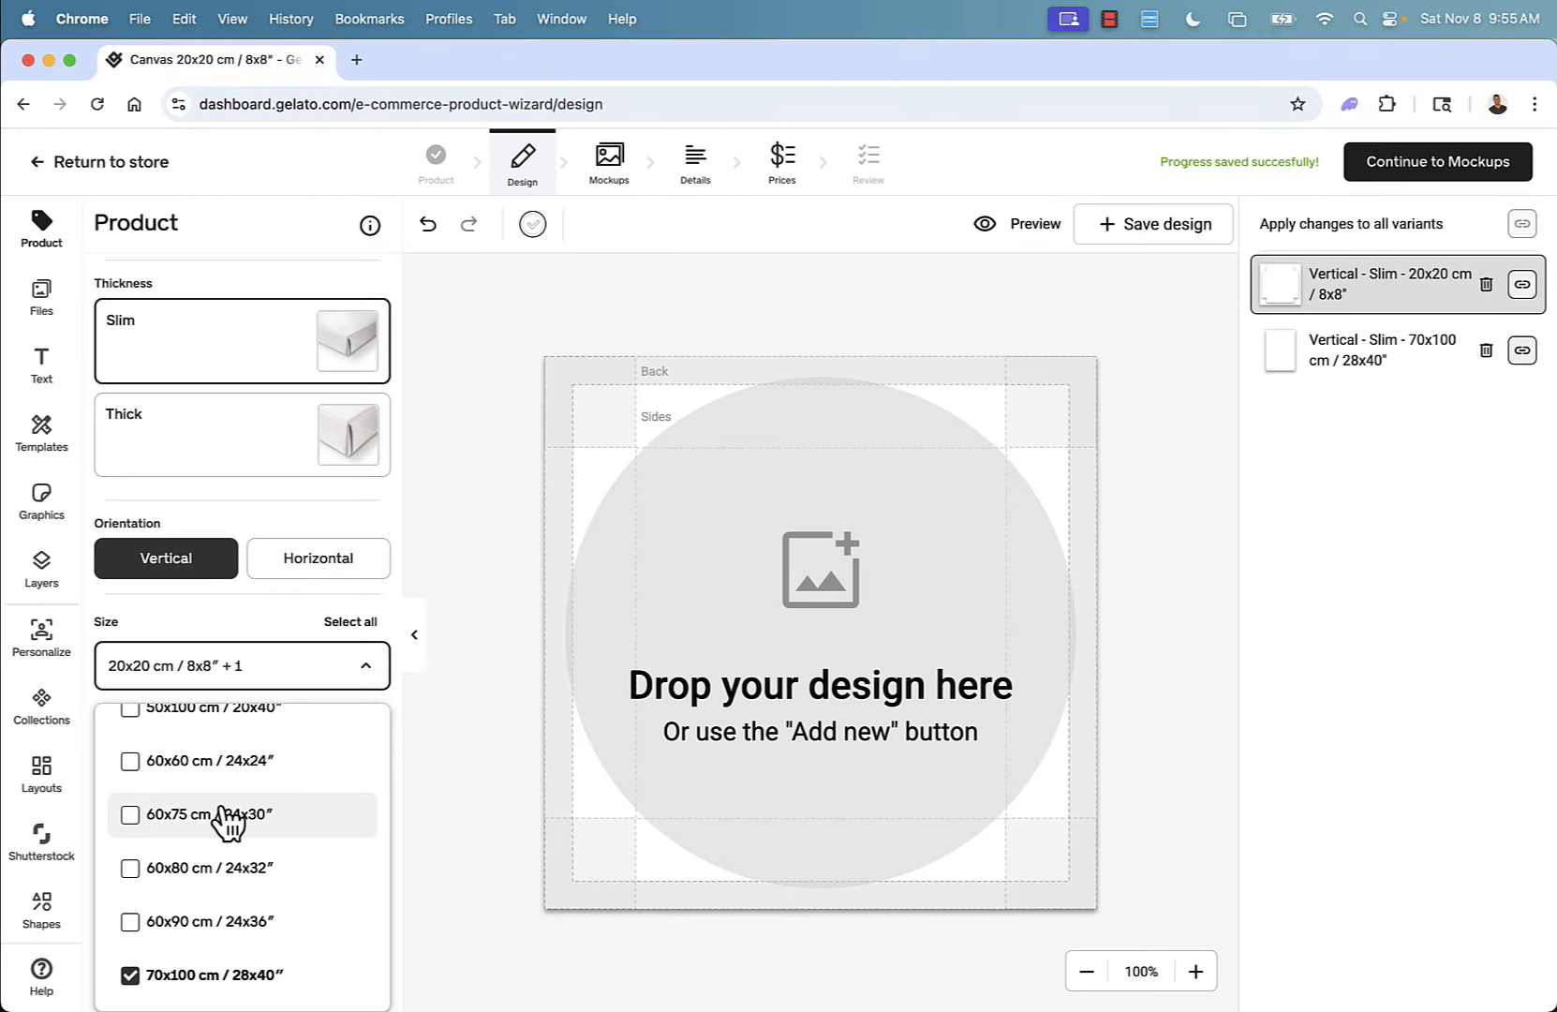
{"action": "scroll", "coordinate": [281, 805], "scroll_direction": "up", "scroll_amount": 15}
{"action": "left_click", "coordinate": [131, 739]}
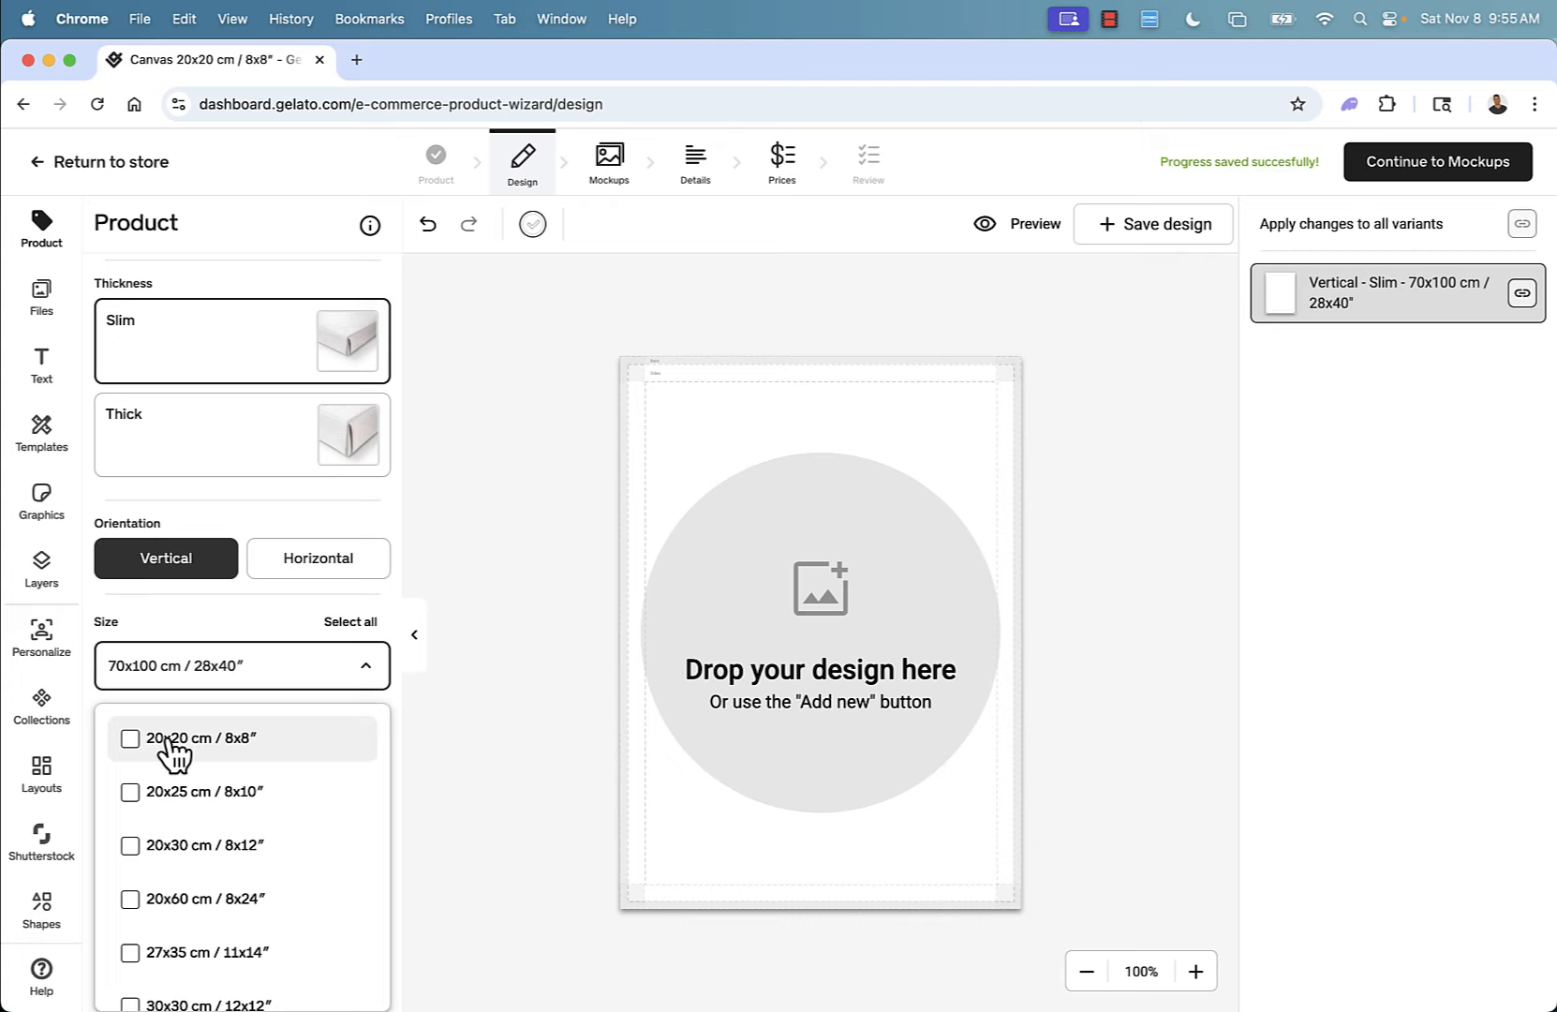
{"action": "left_click", "coordinate": [469, 695]}
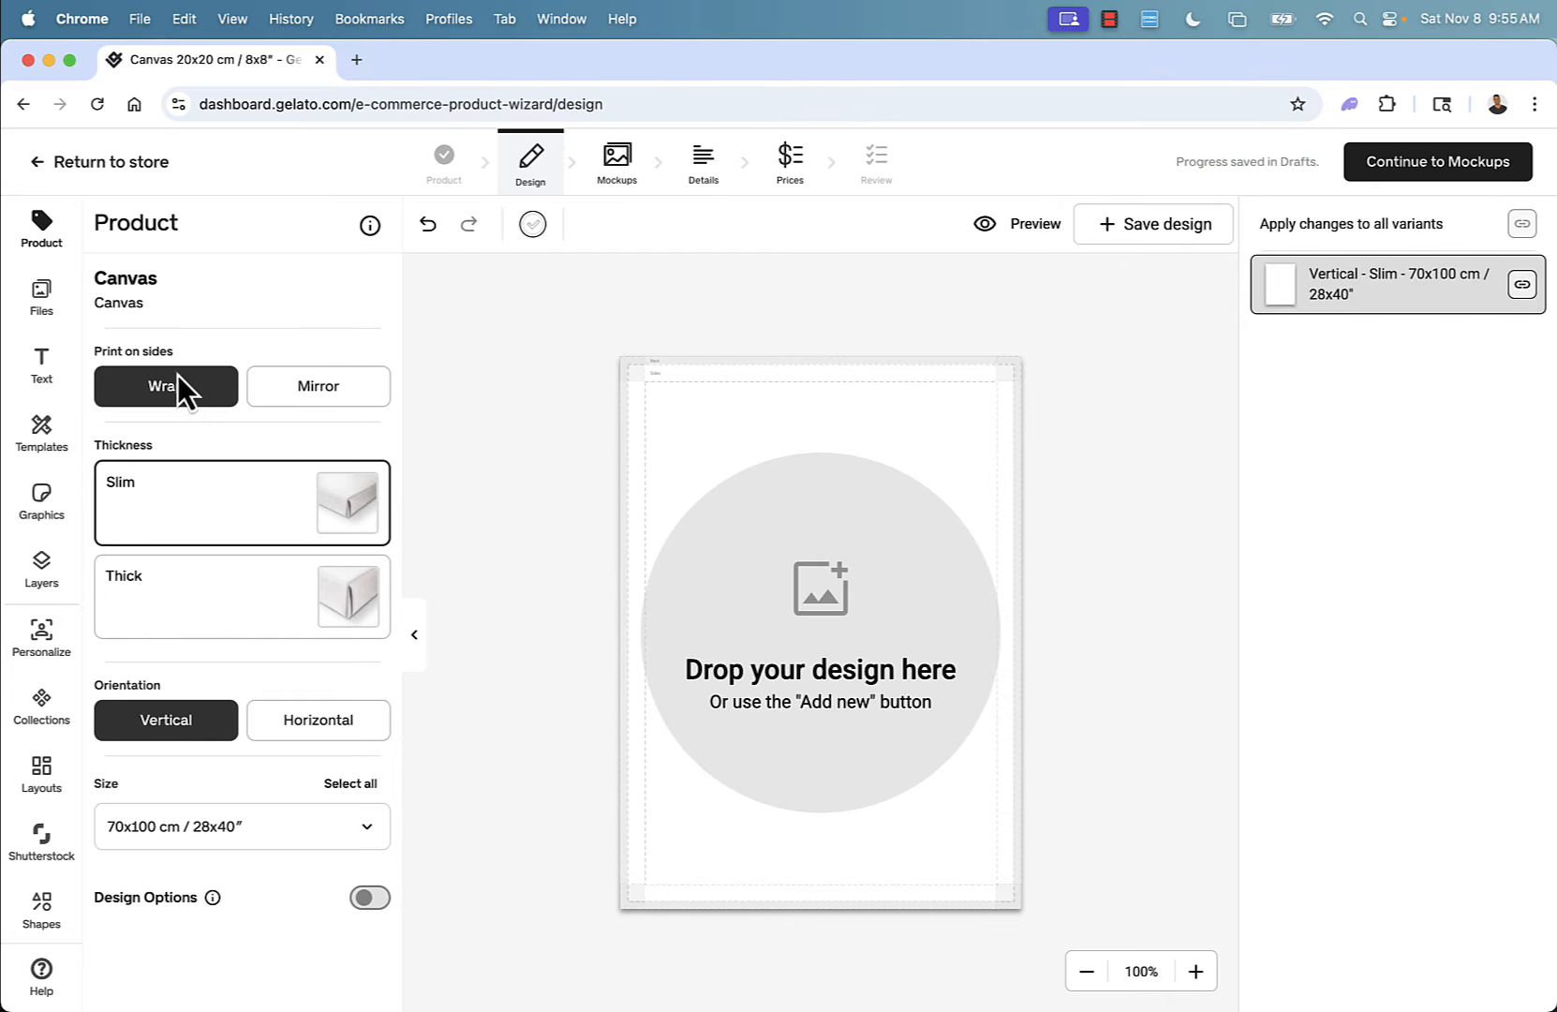
Set the canvas thickness to Thick and keep the orientation Vertical.
{"action": "left_click", "coordinate": [176, 581]}
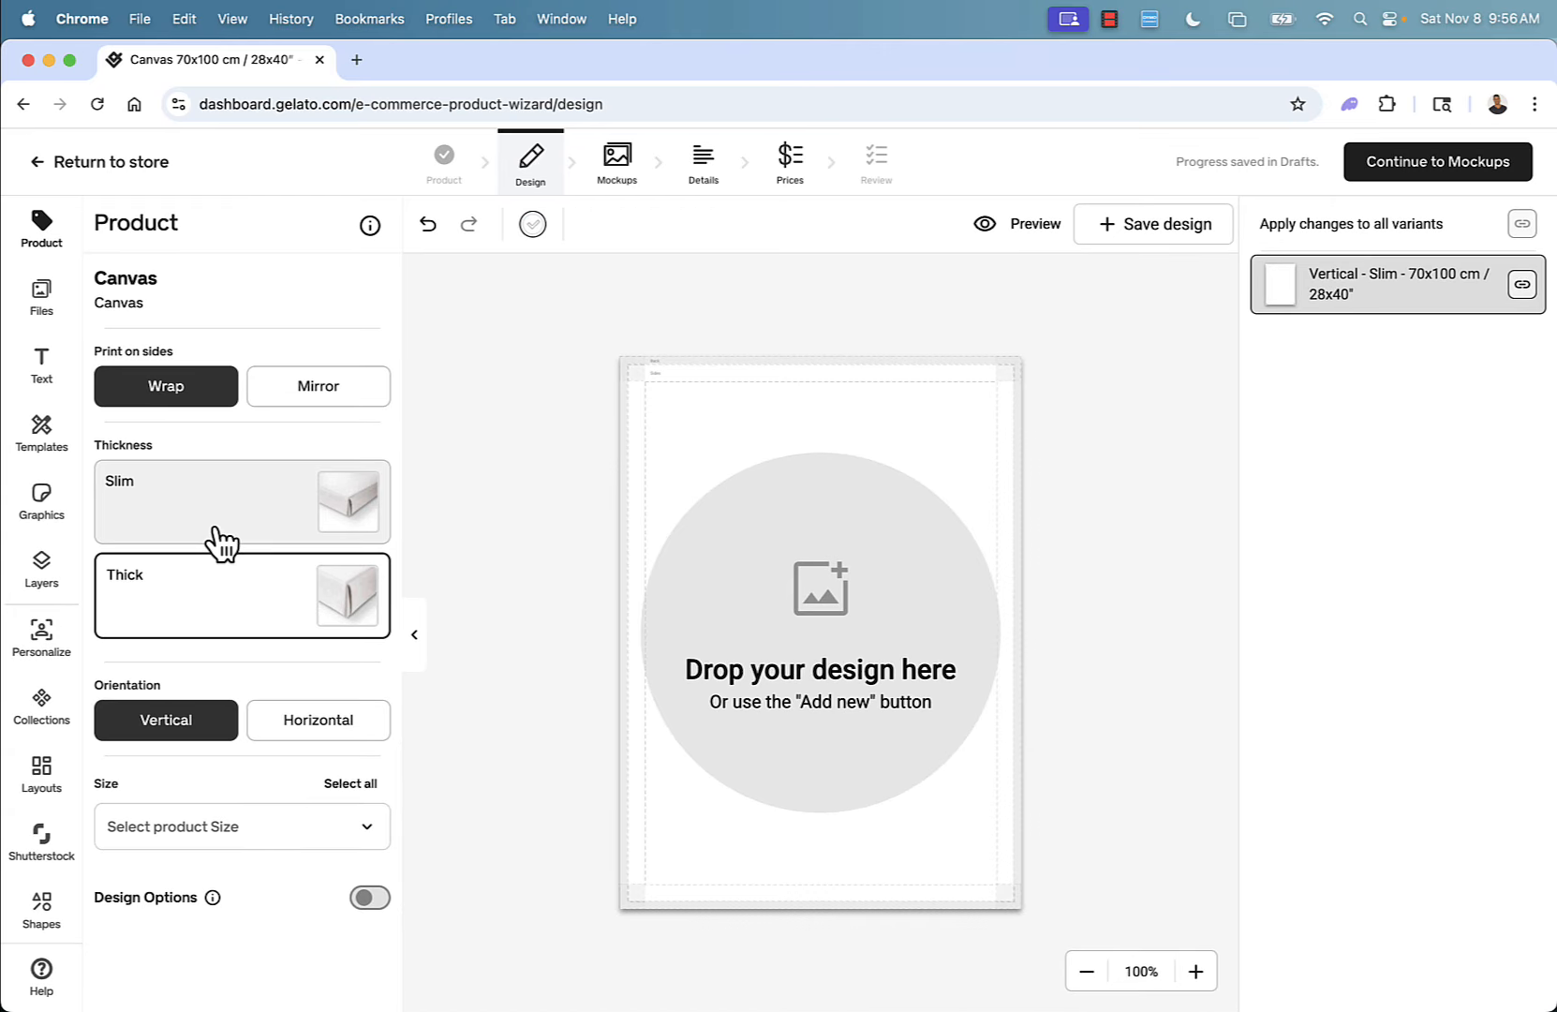
{"action": "left_click", "coordinate": [307, 738]}
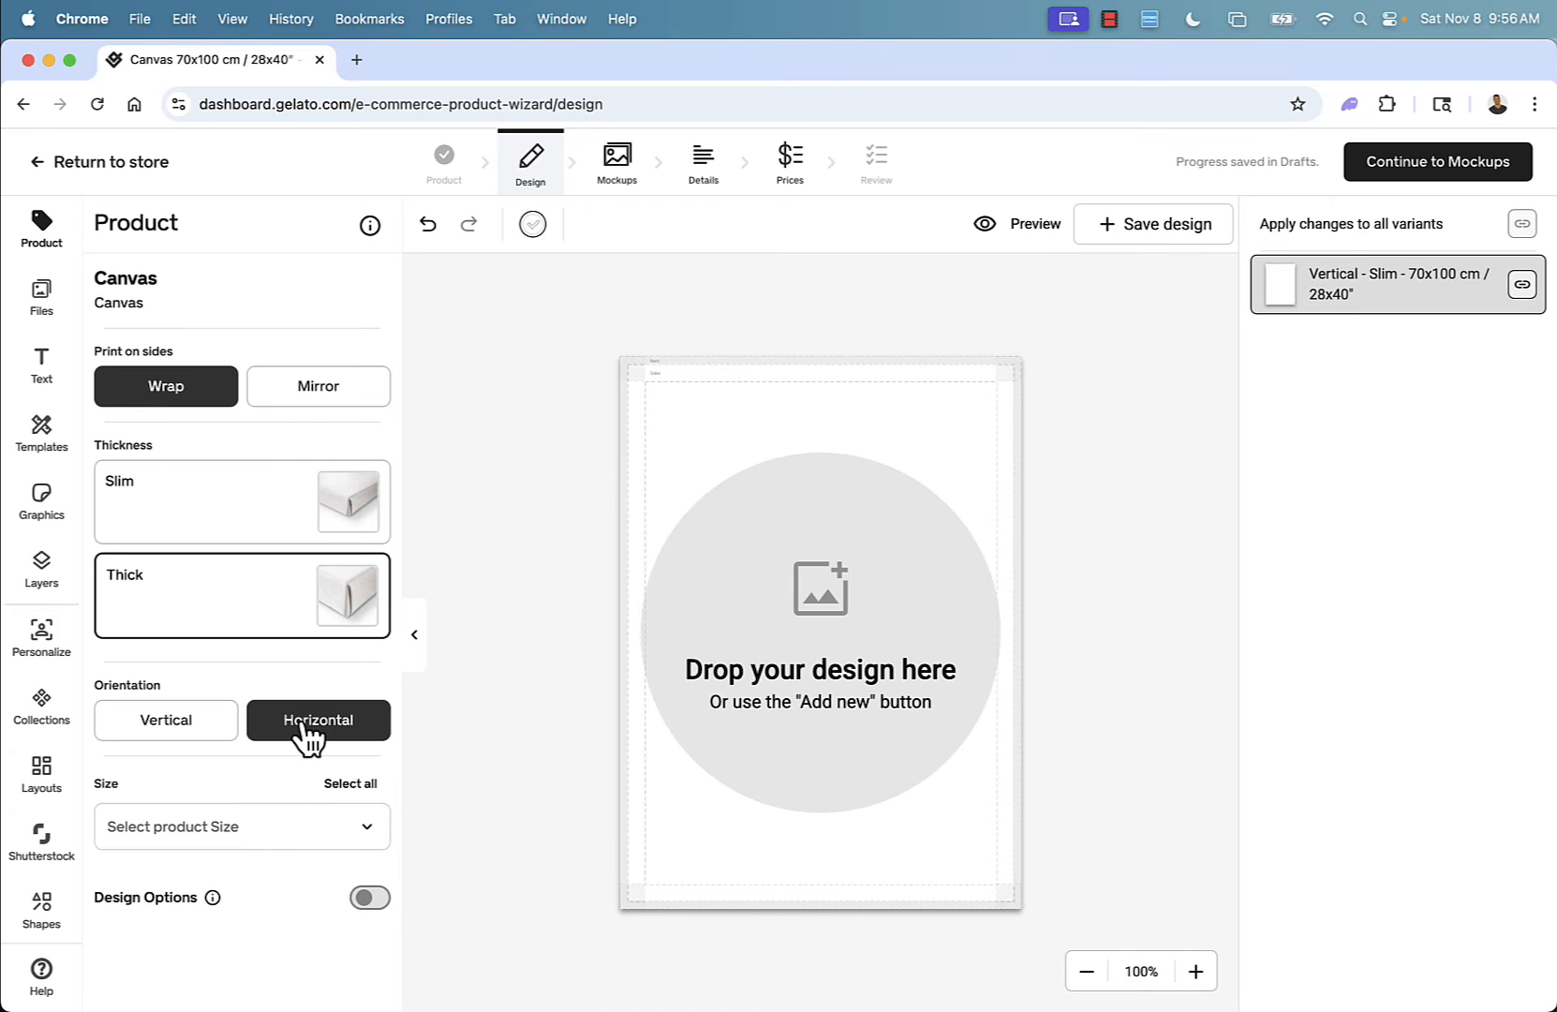
{"action": "left_click", "coordinate": [158, 738]}
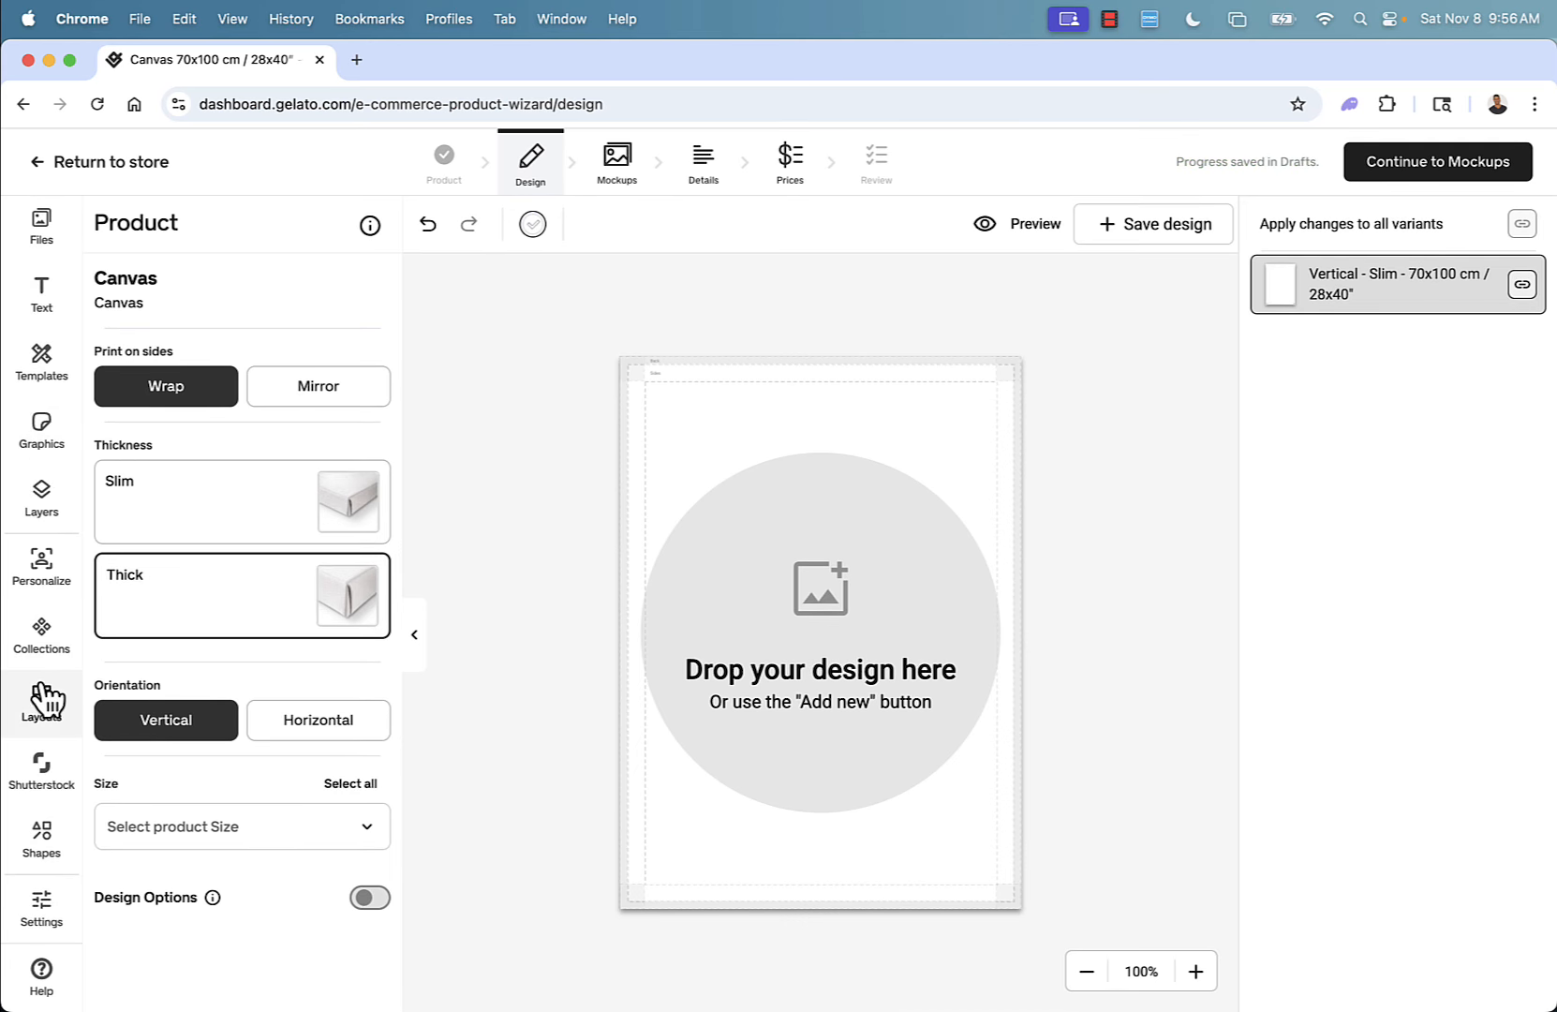
Apply a six-cell collage layout to the canvas and drop the dog, tree and pumpkin graphics into its cells.
{"action": "left_click", "coordinate": [42, 698]}
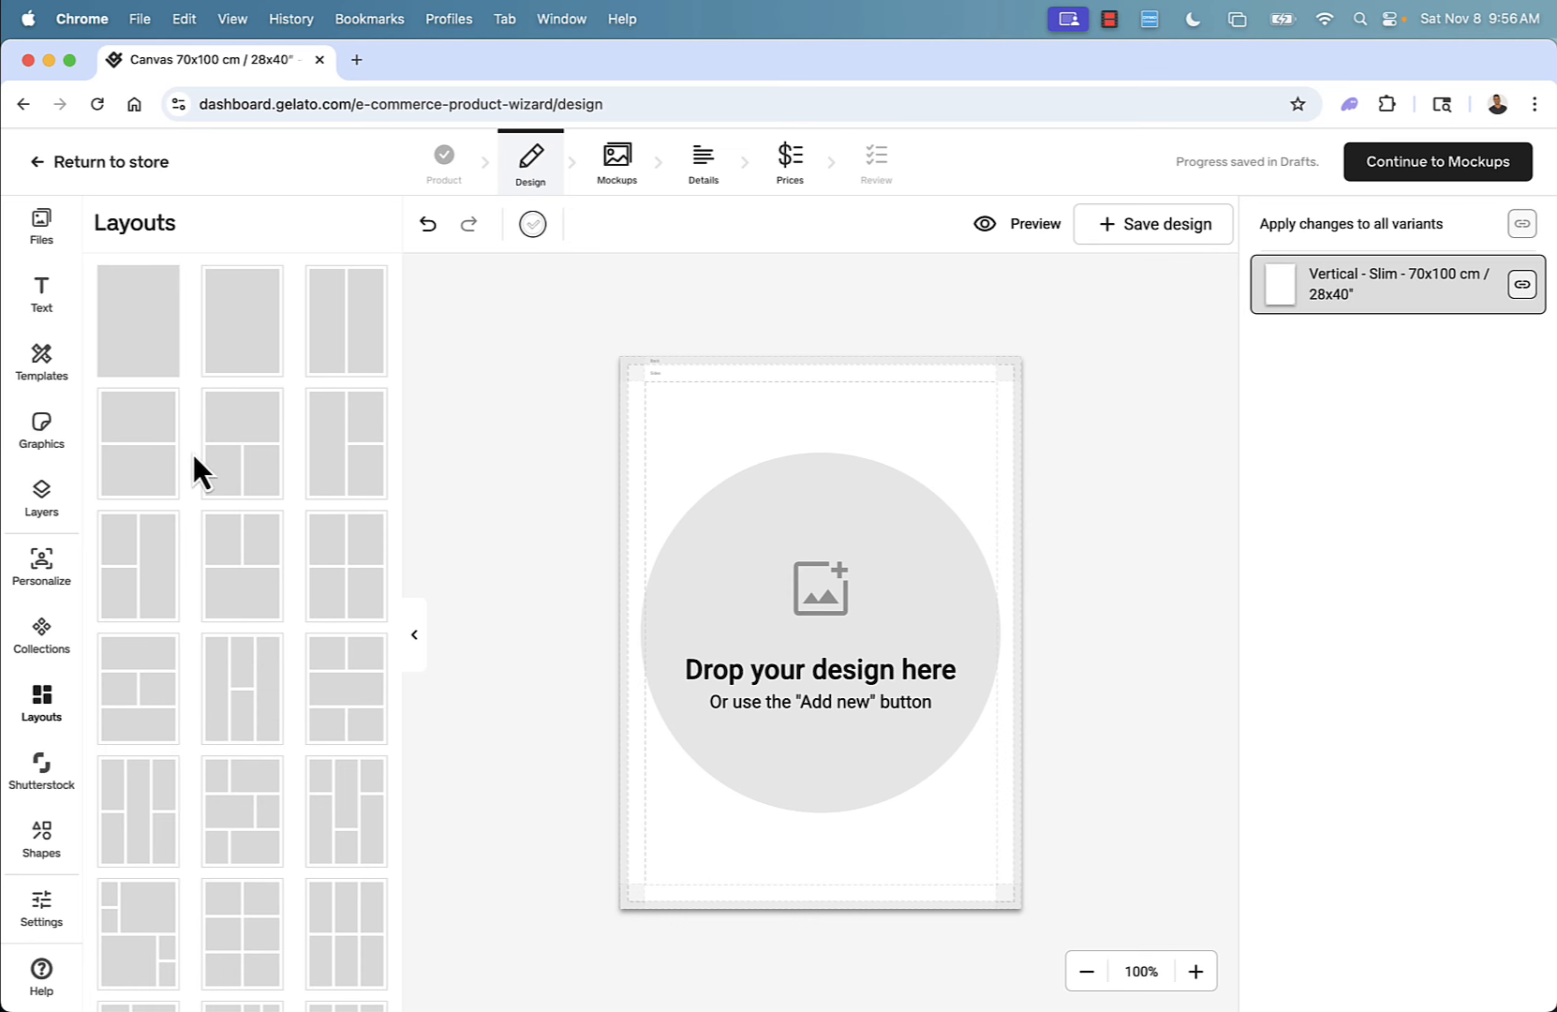
{"action": "left_click", "coordinate": [228, 817]}
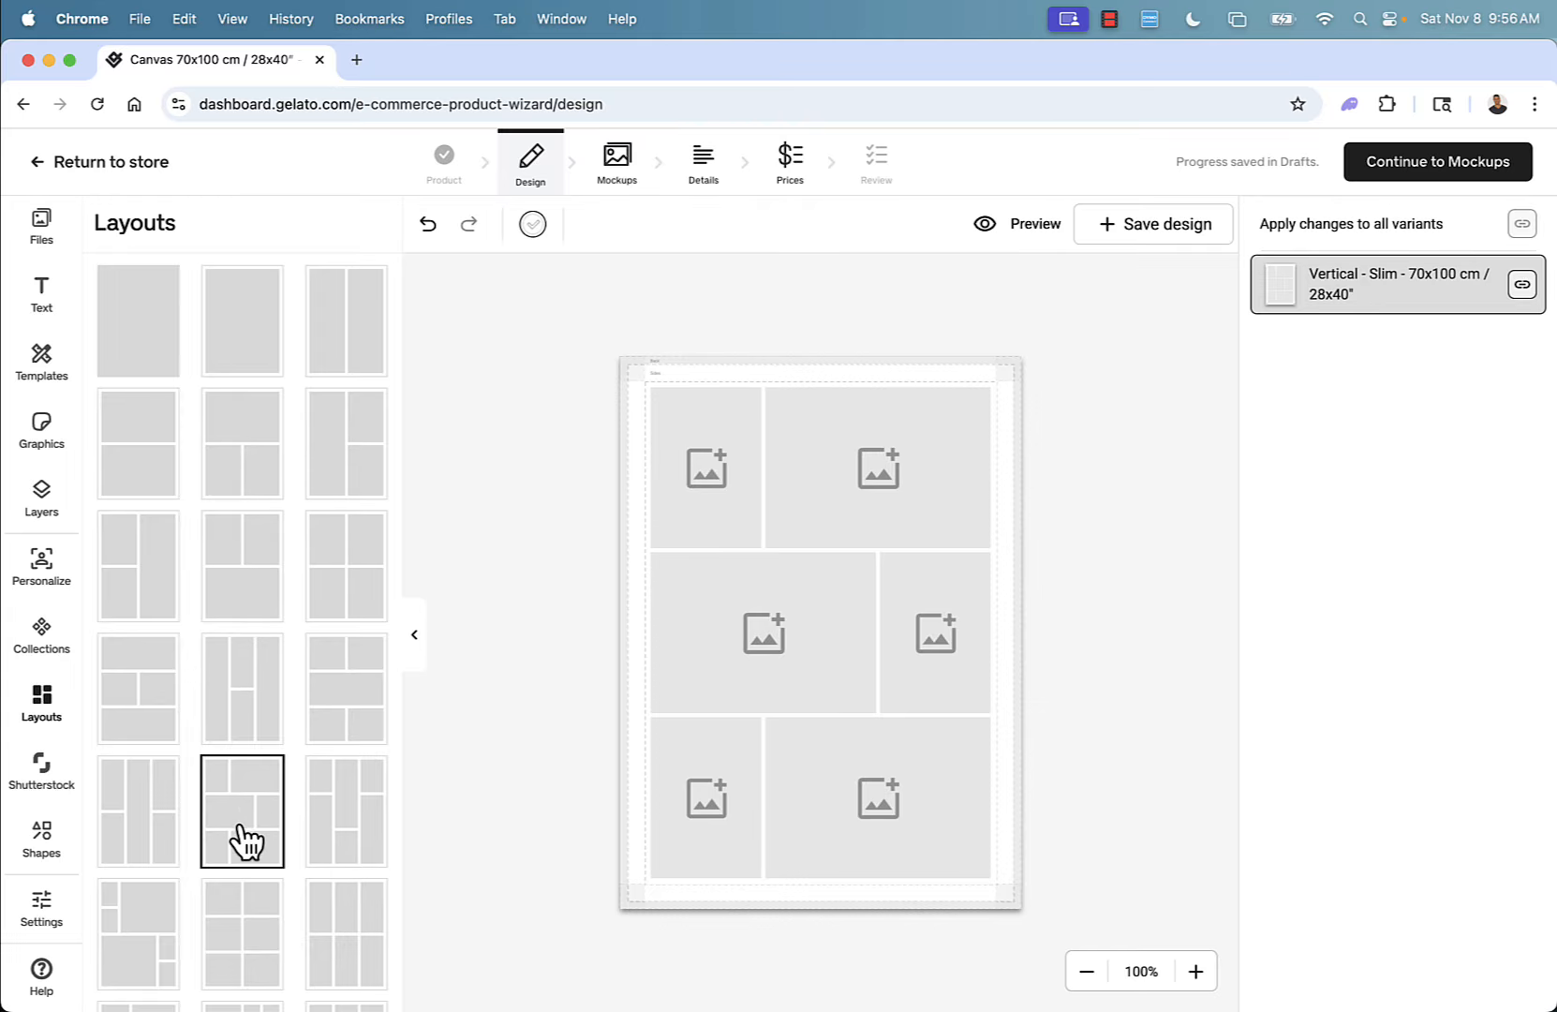
{"action": "scroll", "coordinate": [246, 838], "scroll_direction": "down", "scroll_amount": 5}
{"action": "left_click", "coordinate": [730, 704]}
{"action": "left_click", "coordinate": [706, 789]}
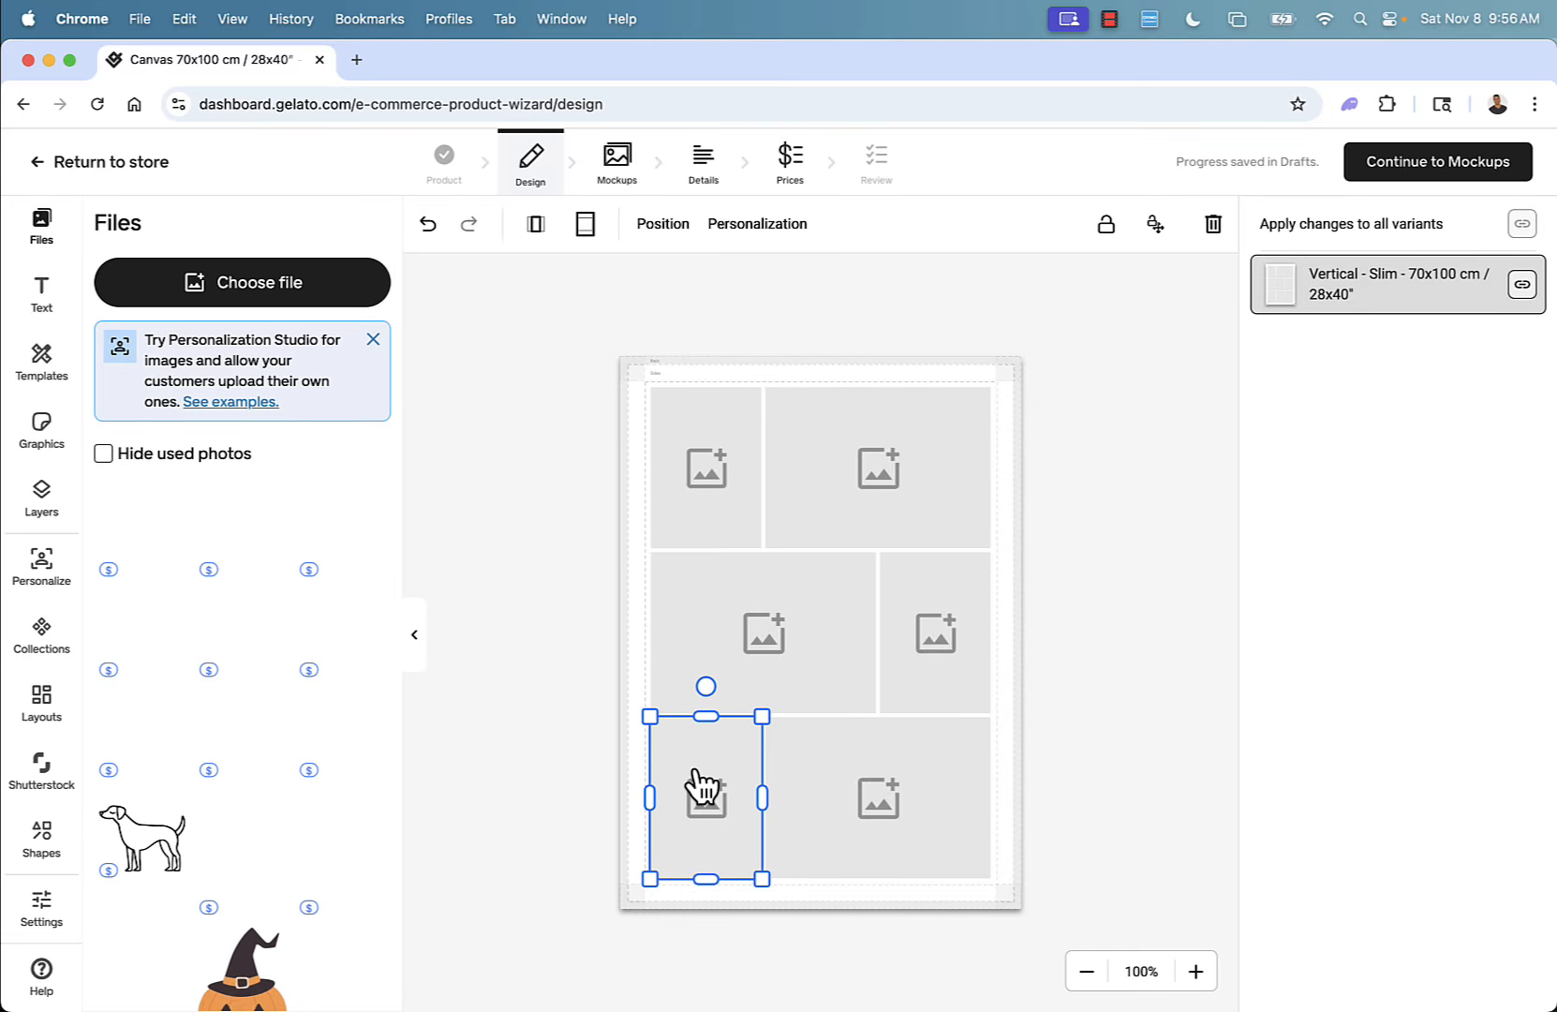
{"action": "left_click", "coordinate": [800, 777]}
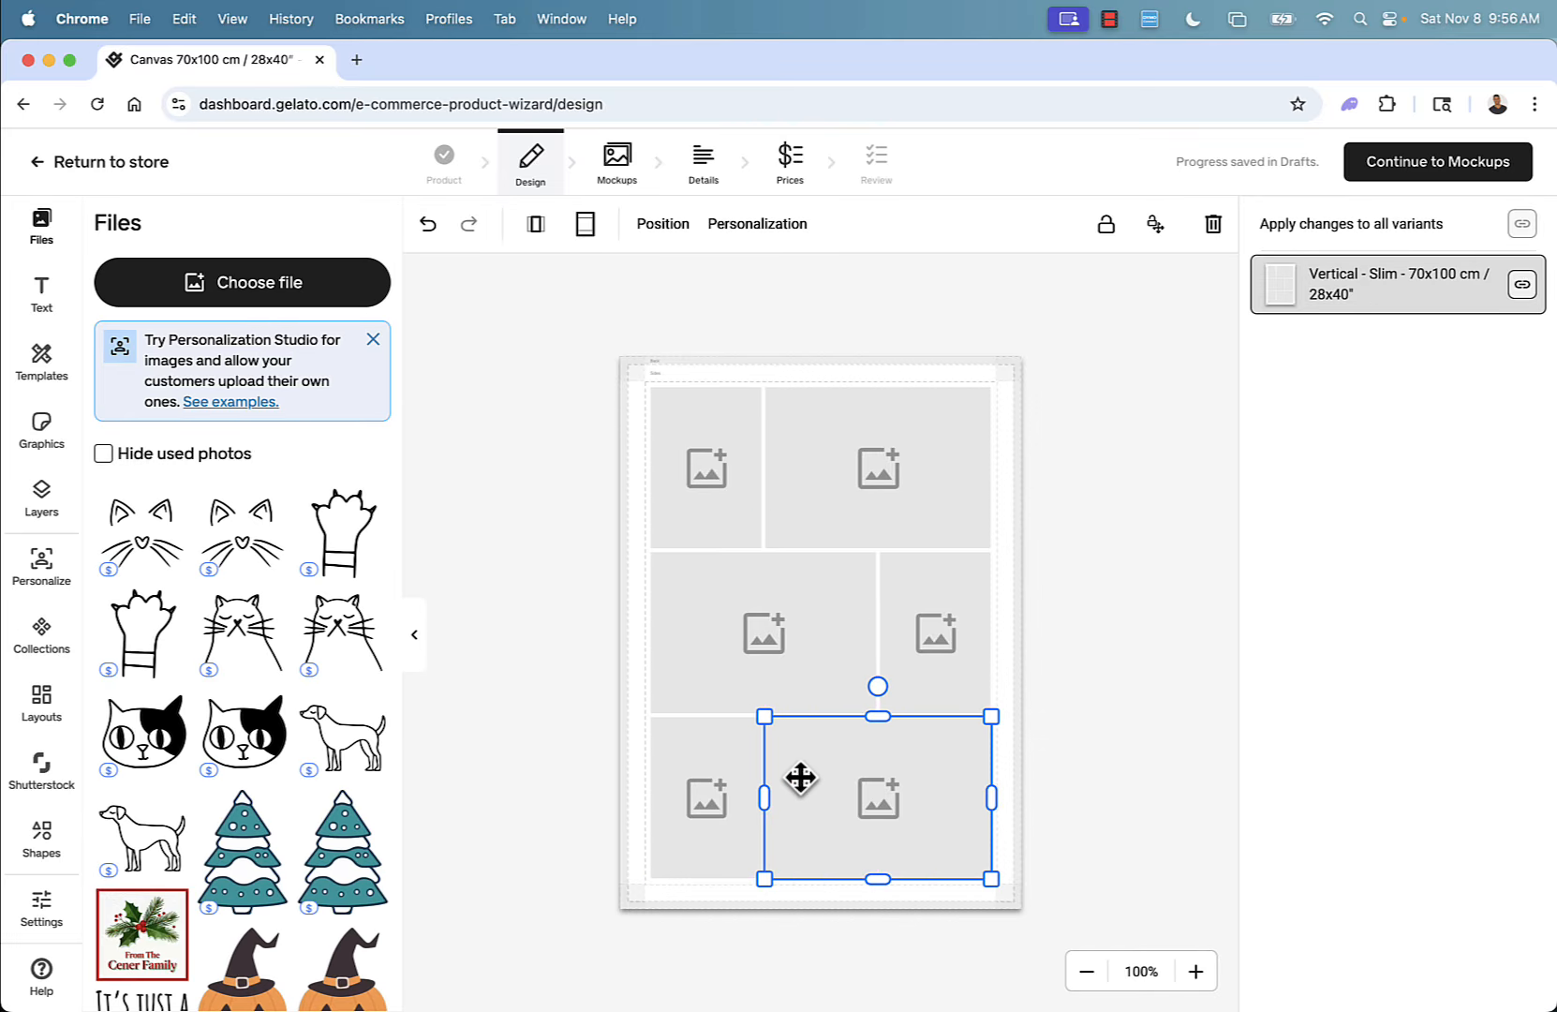
{"action": "left_click", "coordinate": [712, 793]}
{"action": "left_click", "coordinate": [699, 640]}
{"action": "left_click_drag", "start_coordinate": [342, 736], "coordinate": [740, 638]}
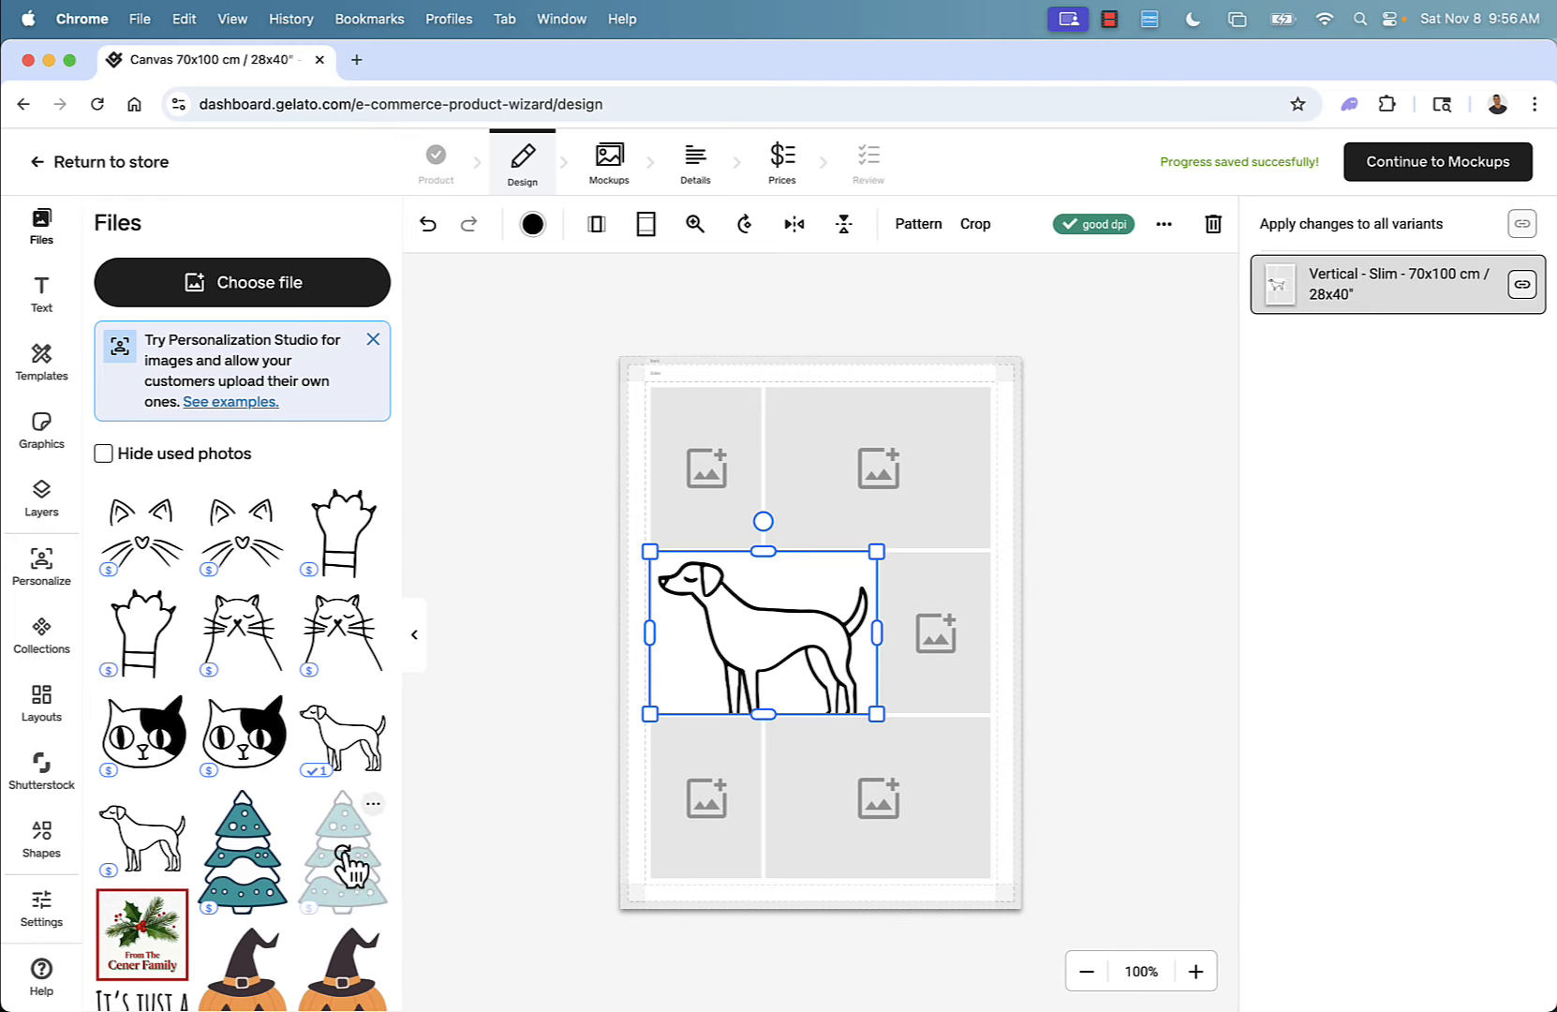
{"action": "left_click_drag", "start_coordinate": [349, 872], "coordinate": [892, 813]}
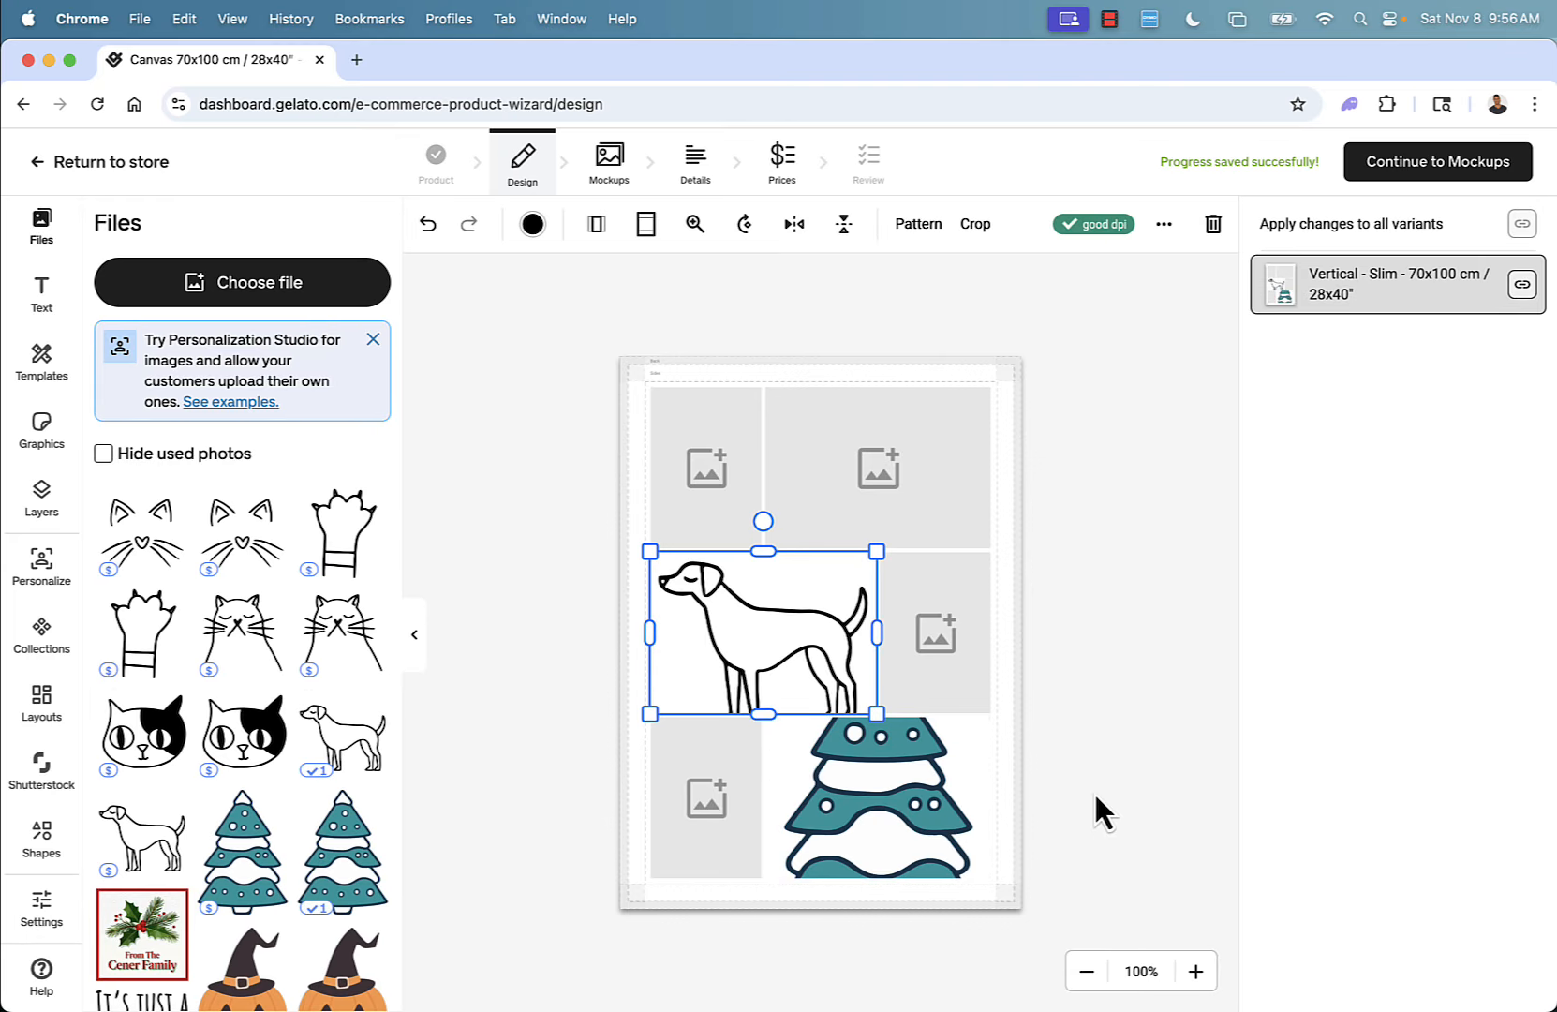
{"action": "left_click_drag", "start_coordinate": [242, 975], "coordinate": [694, 480]}
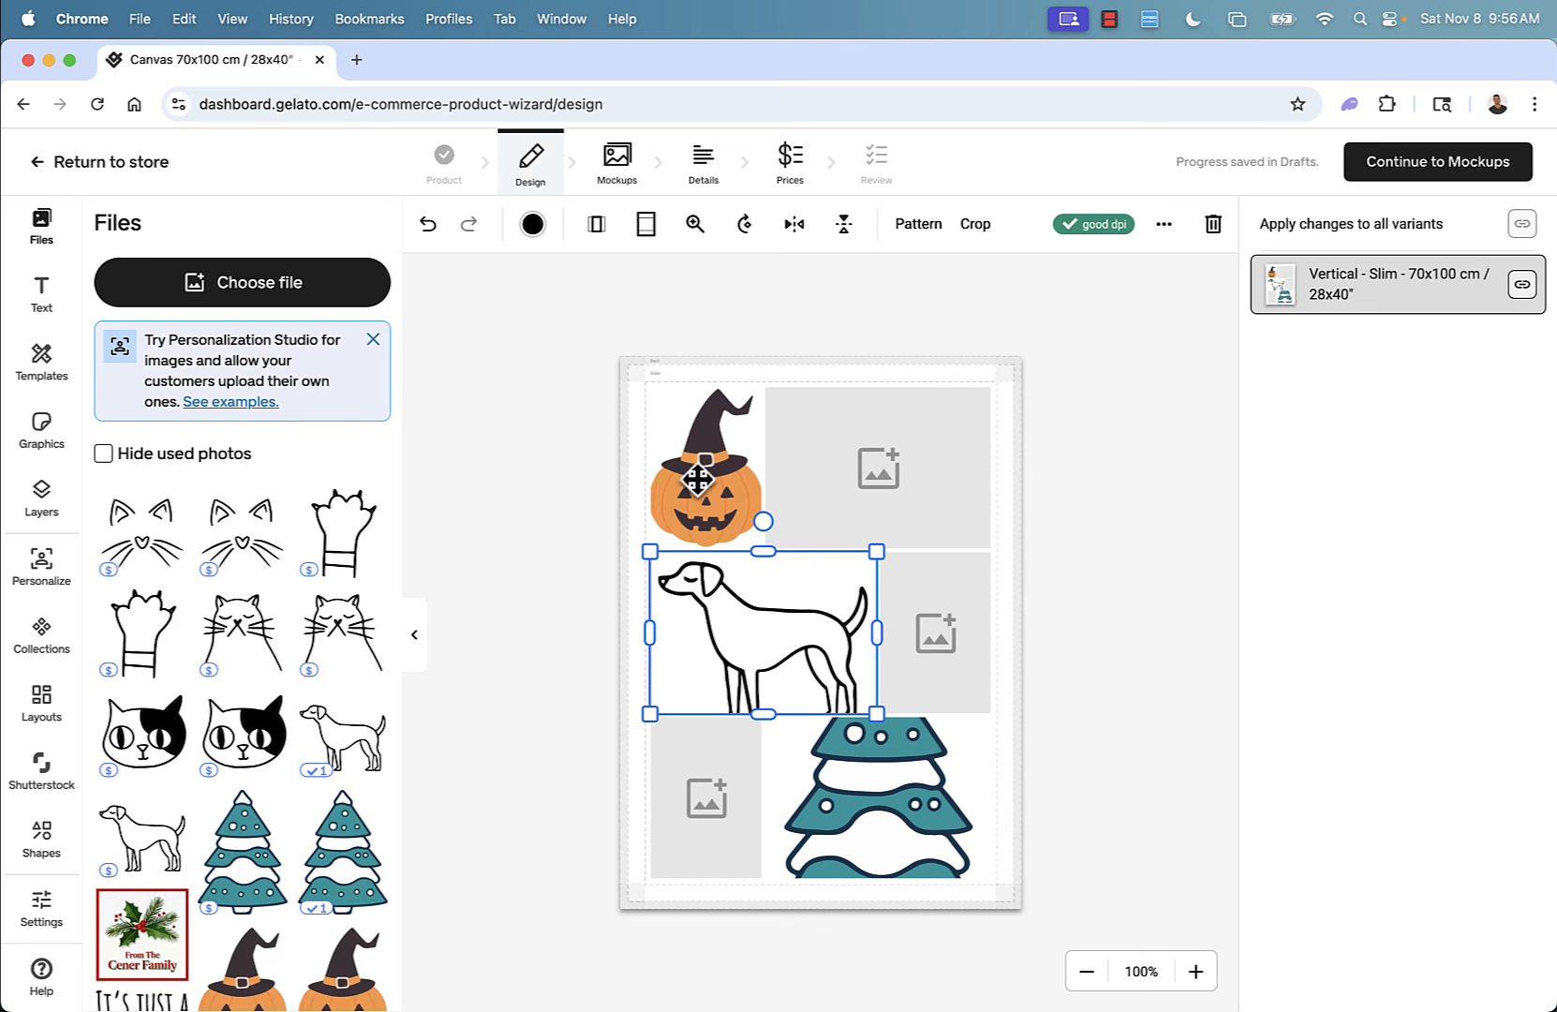
{"action": "left_click", "coordinate": [1138, 562]}
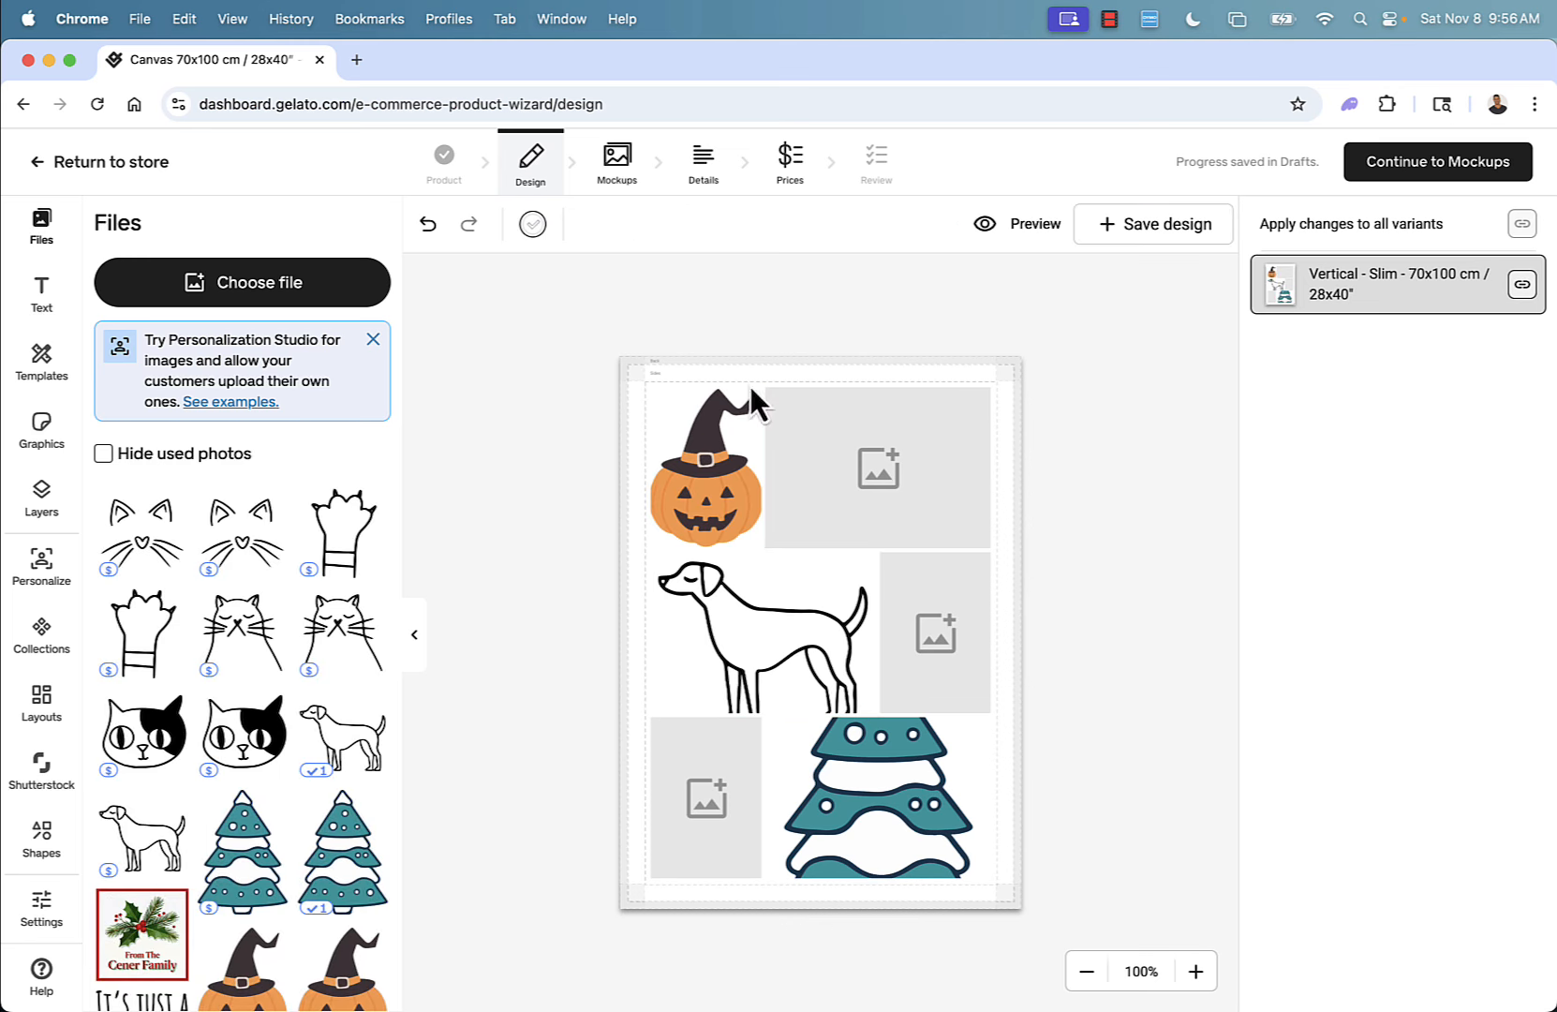
Switch to a nine-cell grid layout and move the tree graphic into the middle row.
{"action": "left_click", "coordinate": [41, 722]}
{"action": "scroll", "coordinate": [242, 454], "scroll_direction": "down", "scroll_amount": 2}
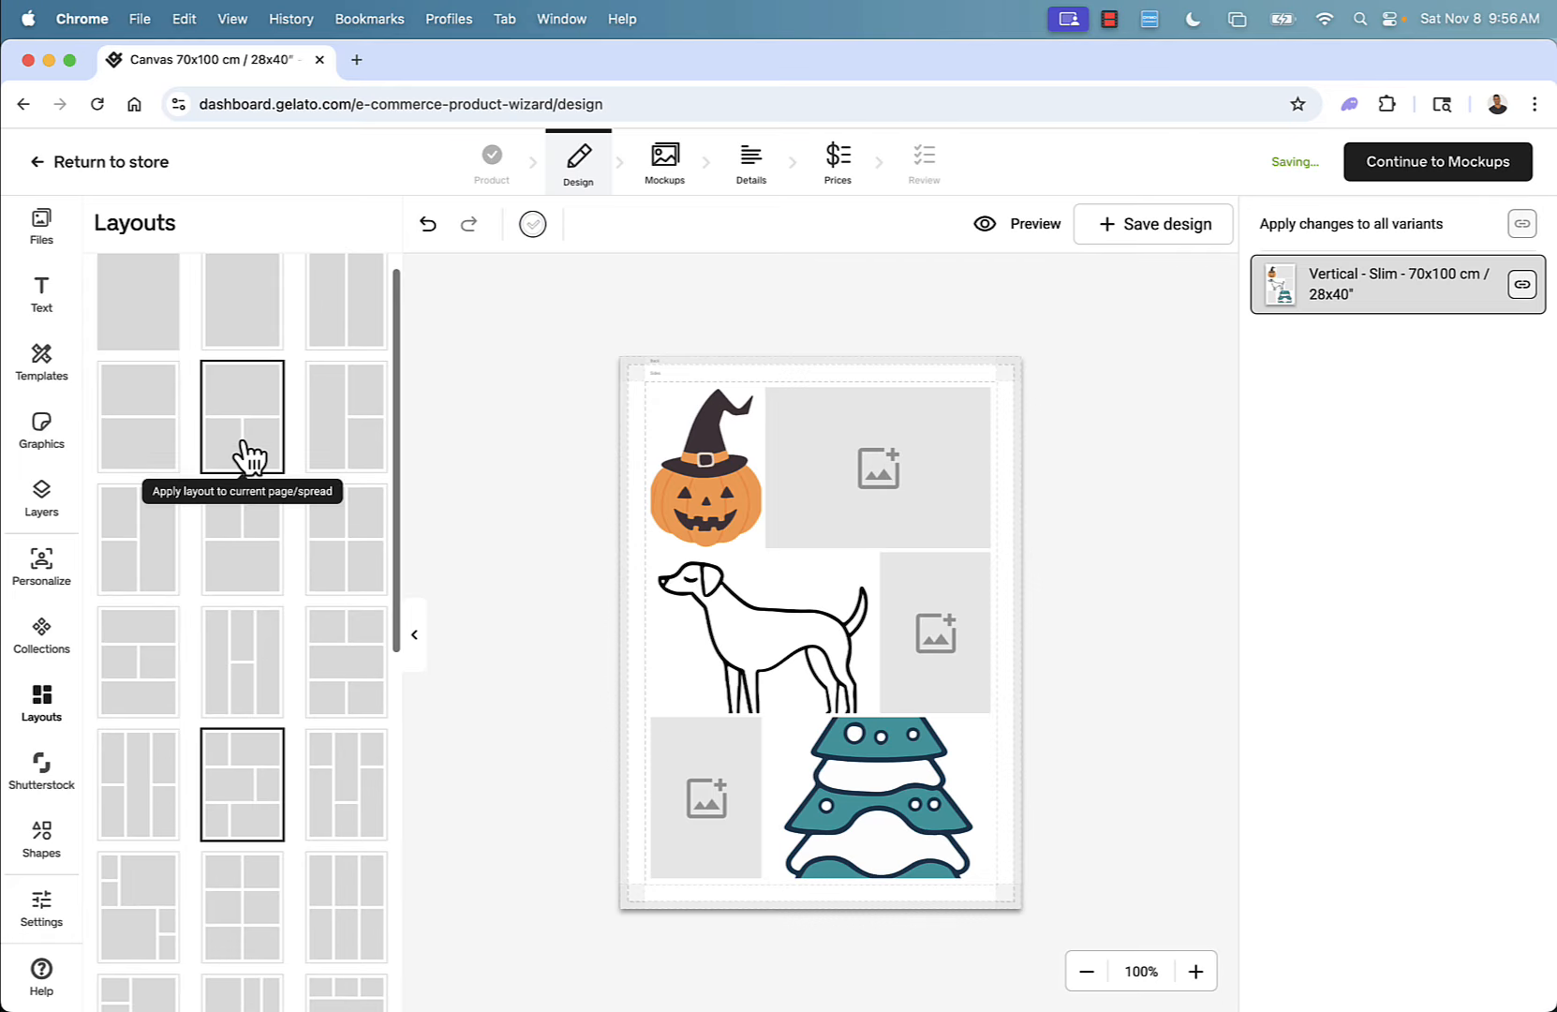
{"action": "scroll", "coordinate": [248, 457], "scroll_direction": "down", "scroll_amount": 4}
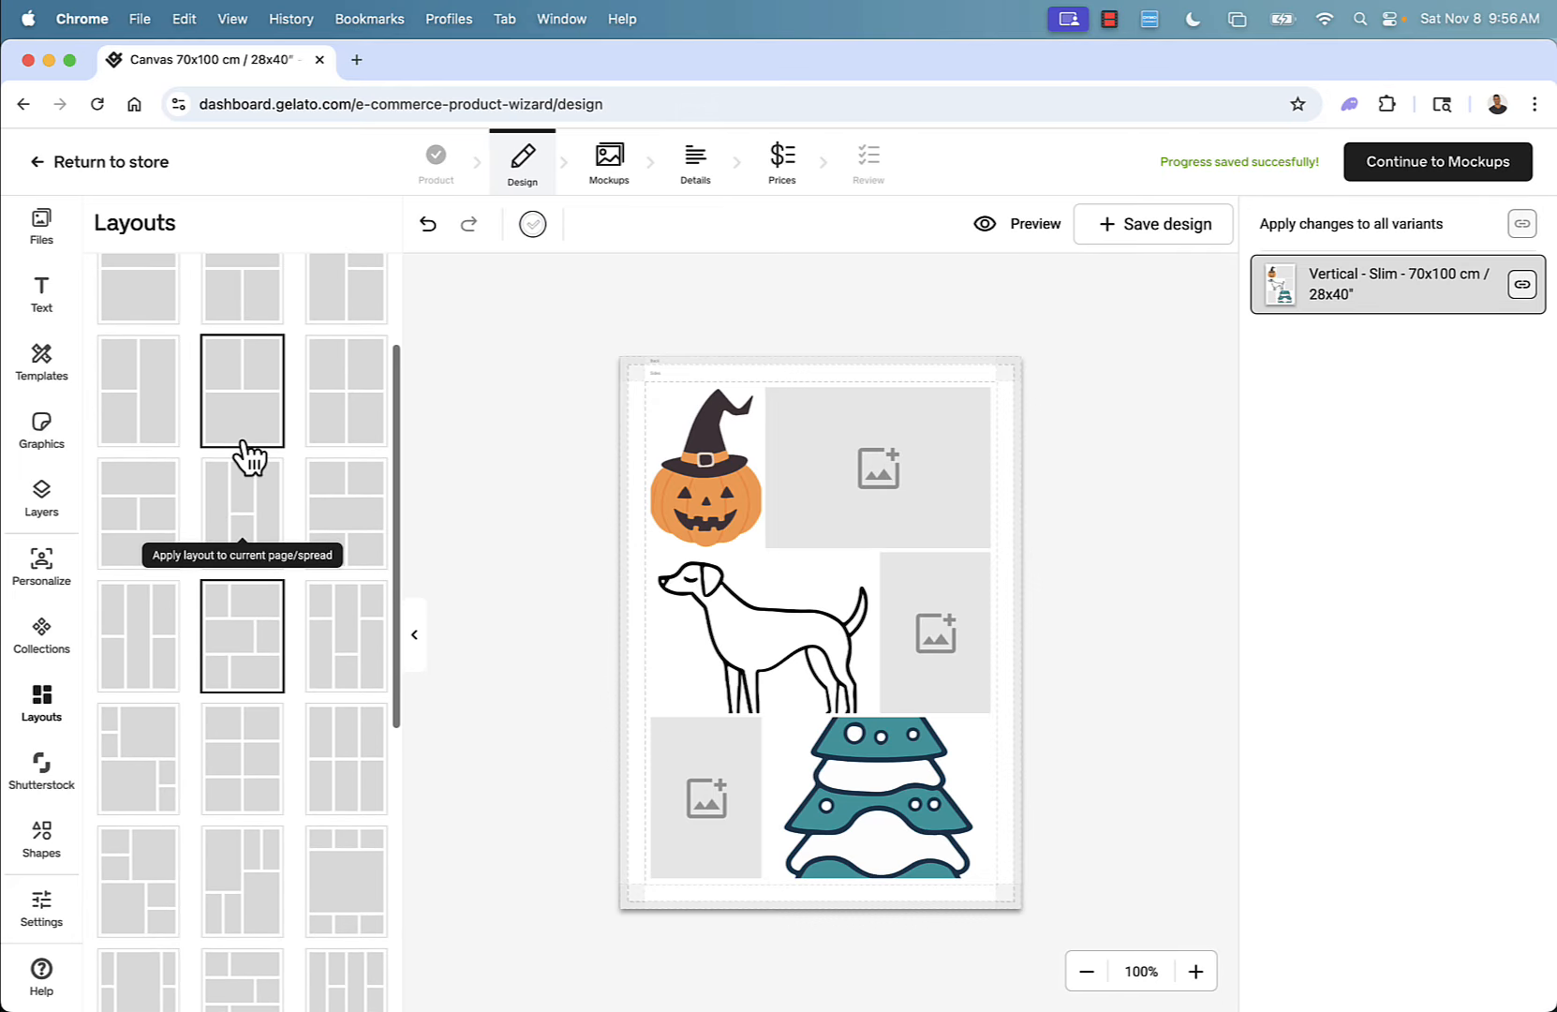
{"action": "scroll", "coordinate": [249, 457], "scroll_direction": "down", "scroll_amount": 4}
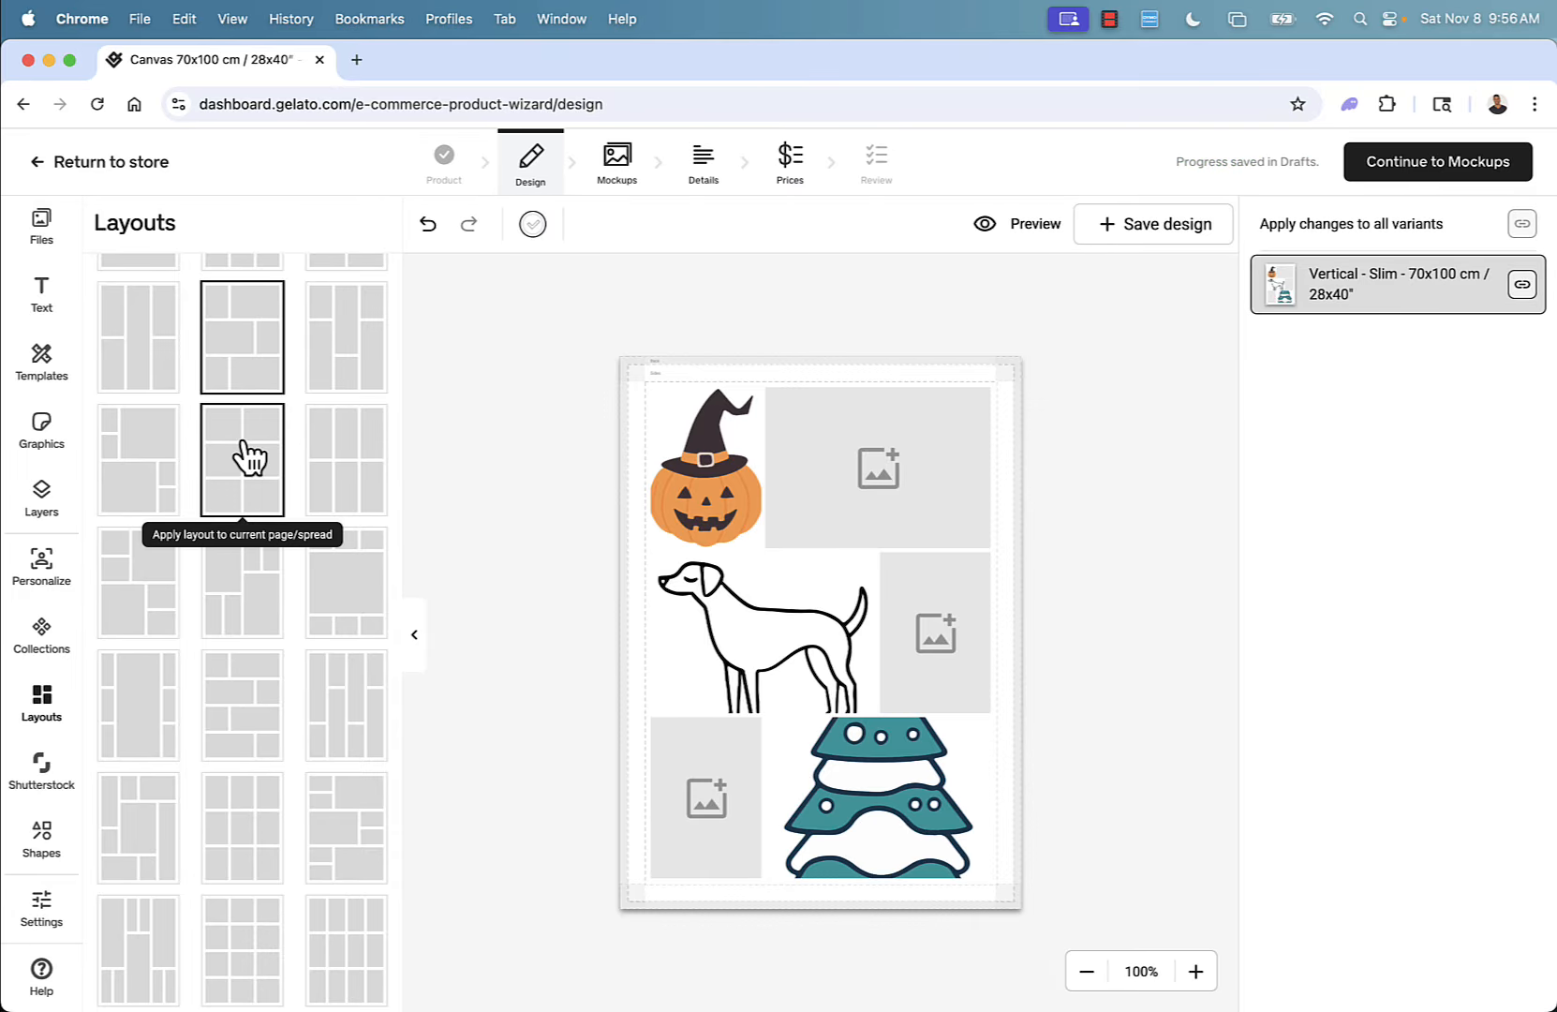
{"action": "scroll", "coordinate": [248, 459], "scroll_direction": "down", "scroll_amount": 5}
{"action": "left_click", "coordinate": [269, 625]}
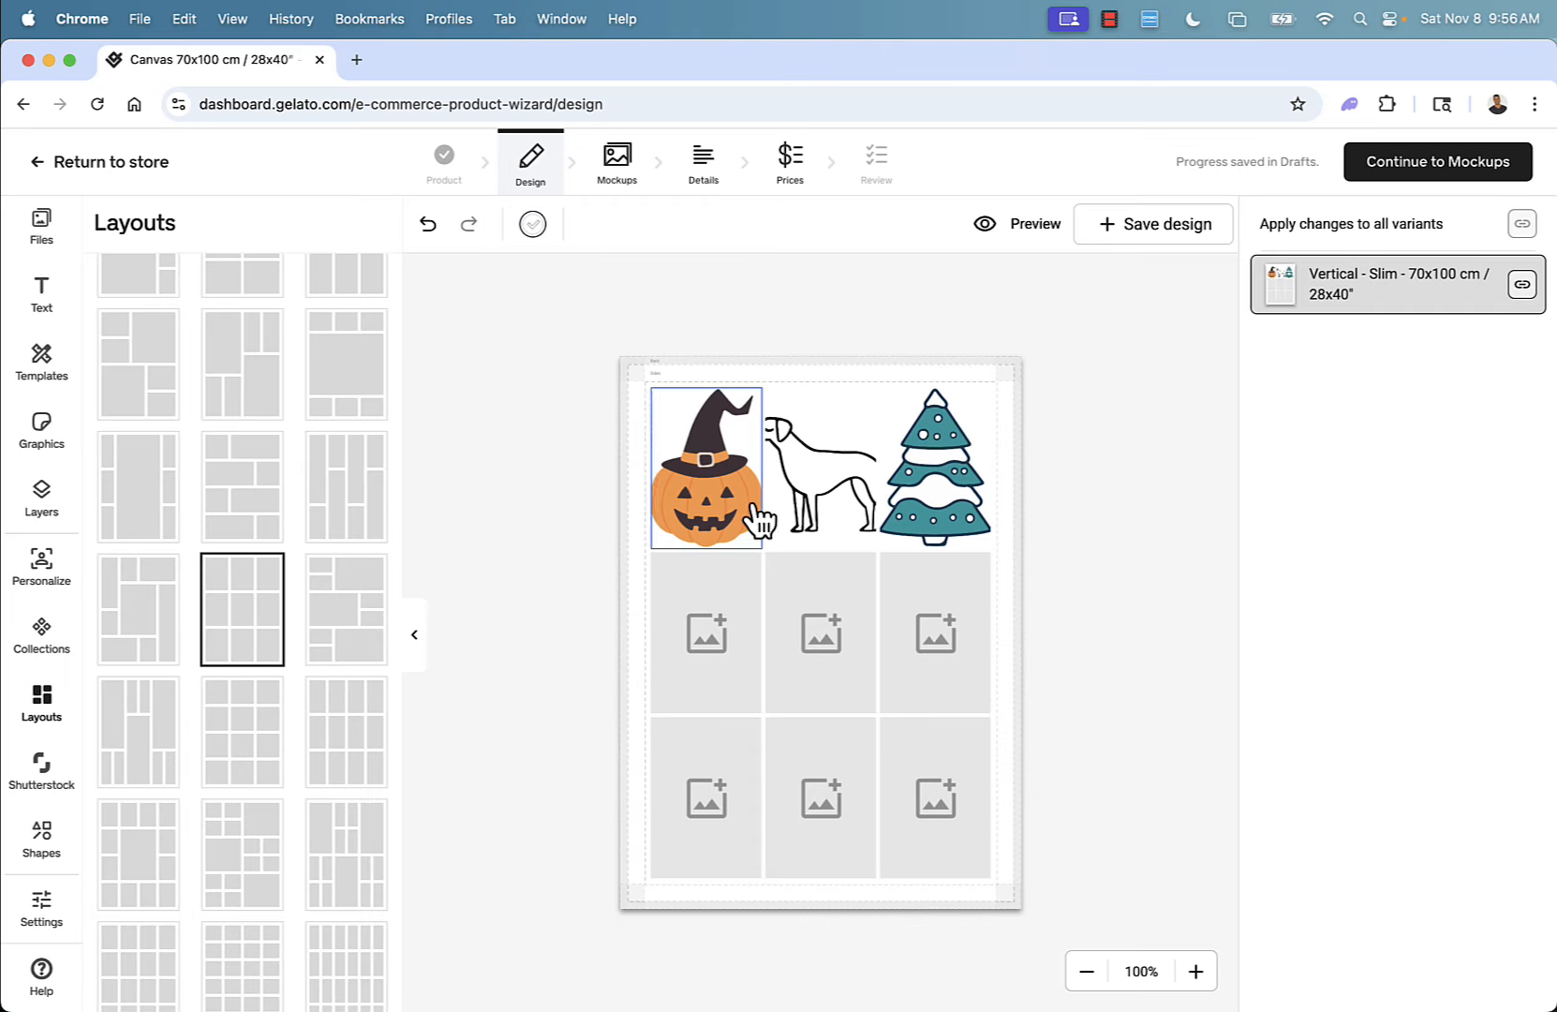
{"action": "left_click_drag", "start_coordinate": [931, 511], "coordinate": [834, 621]}
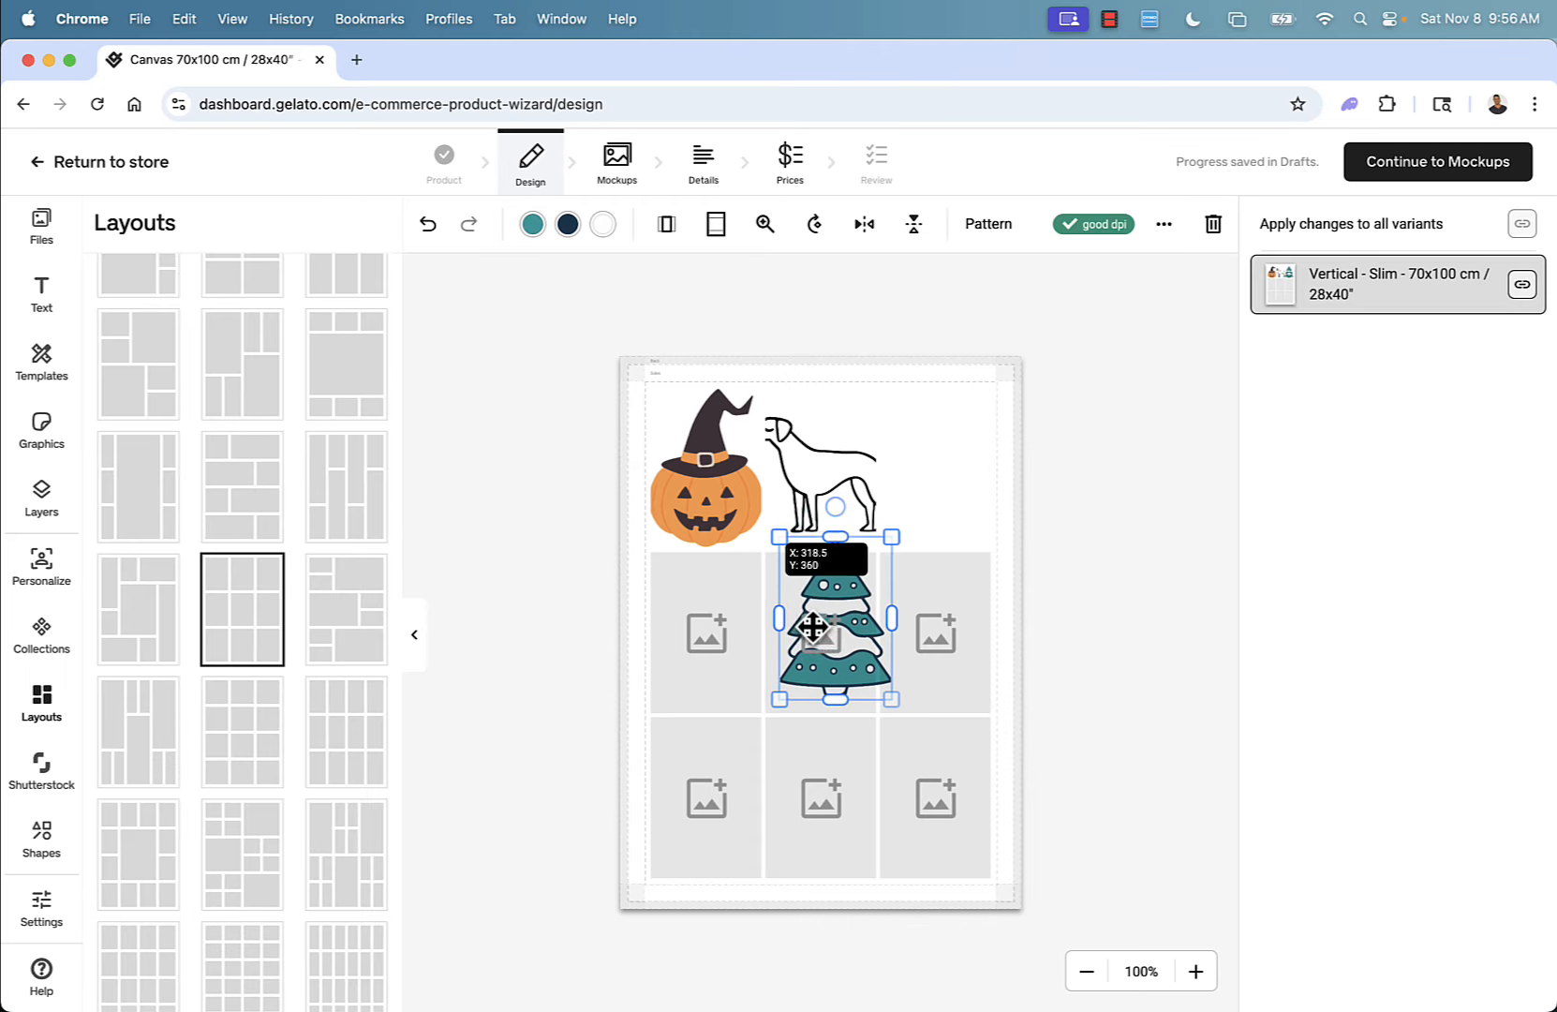
{"action": "left_click", "coordinate": [945, 651]}
{"action": "left_click", "coordinate": [714, 798]}
{"action": "left_click", "coordinate": [813, 802]}
{"action": "left_click", "coordinate": [933, 789]}
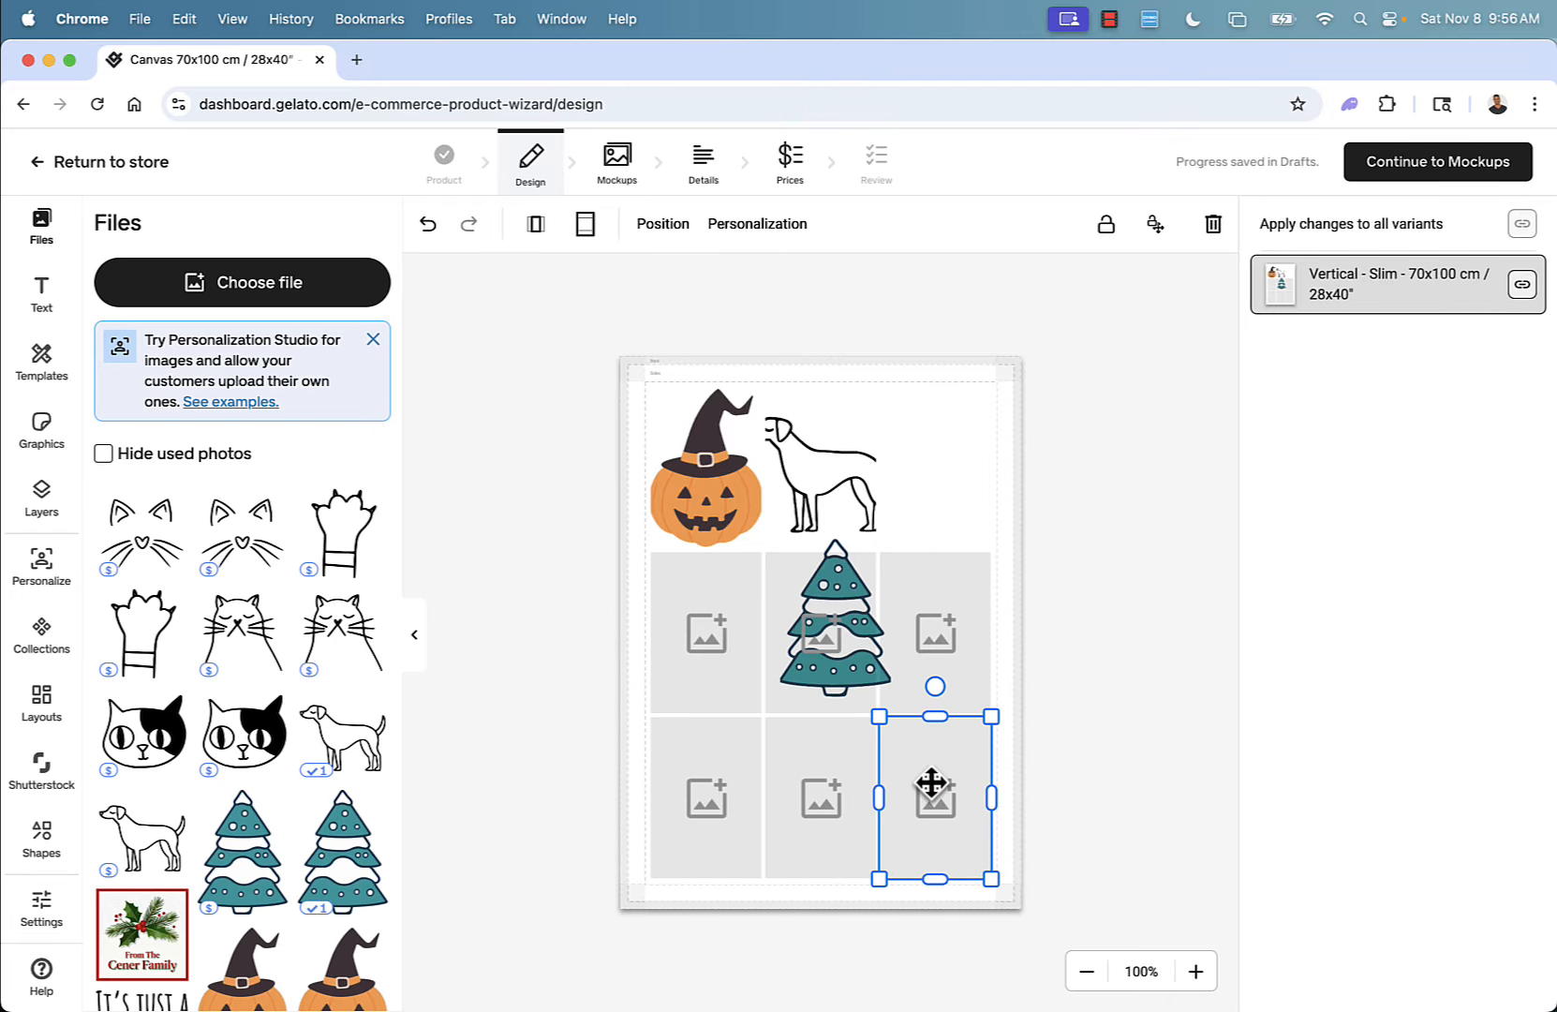
{"action": "left_click", "coordinate": [474, 635]}
Undo the layout and graphic changes three times, then redo the last undone action.
{"action": "left_click", "coordinate": [427, 225]}
{"action": "left_click", "coordinate": [427, 225]}
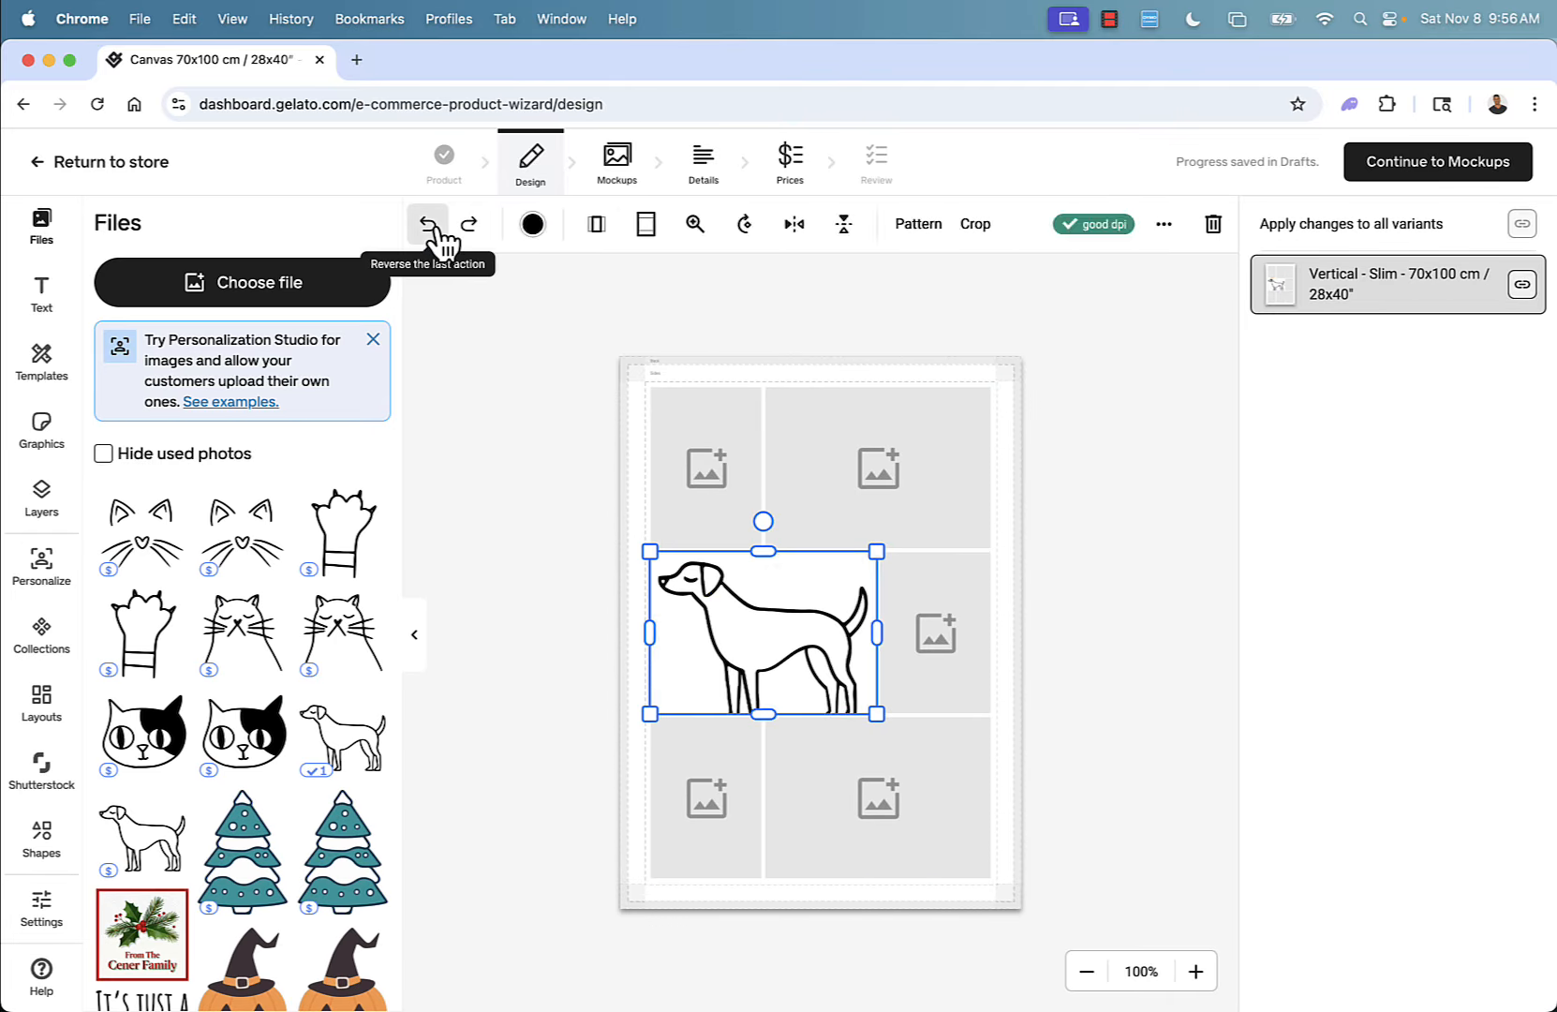
{"action": "left_click", "coordinate": [427, 225]}
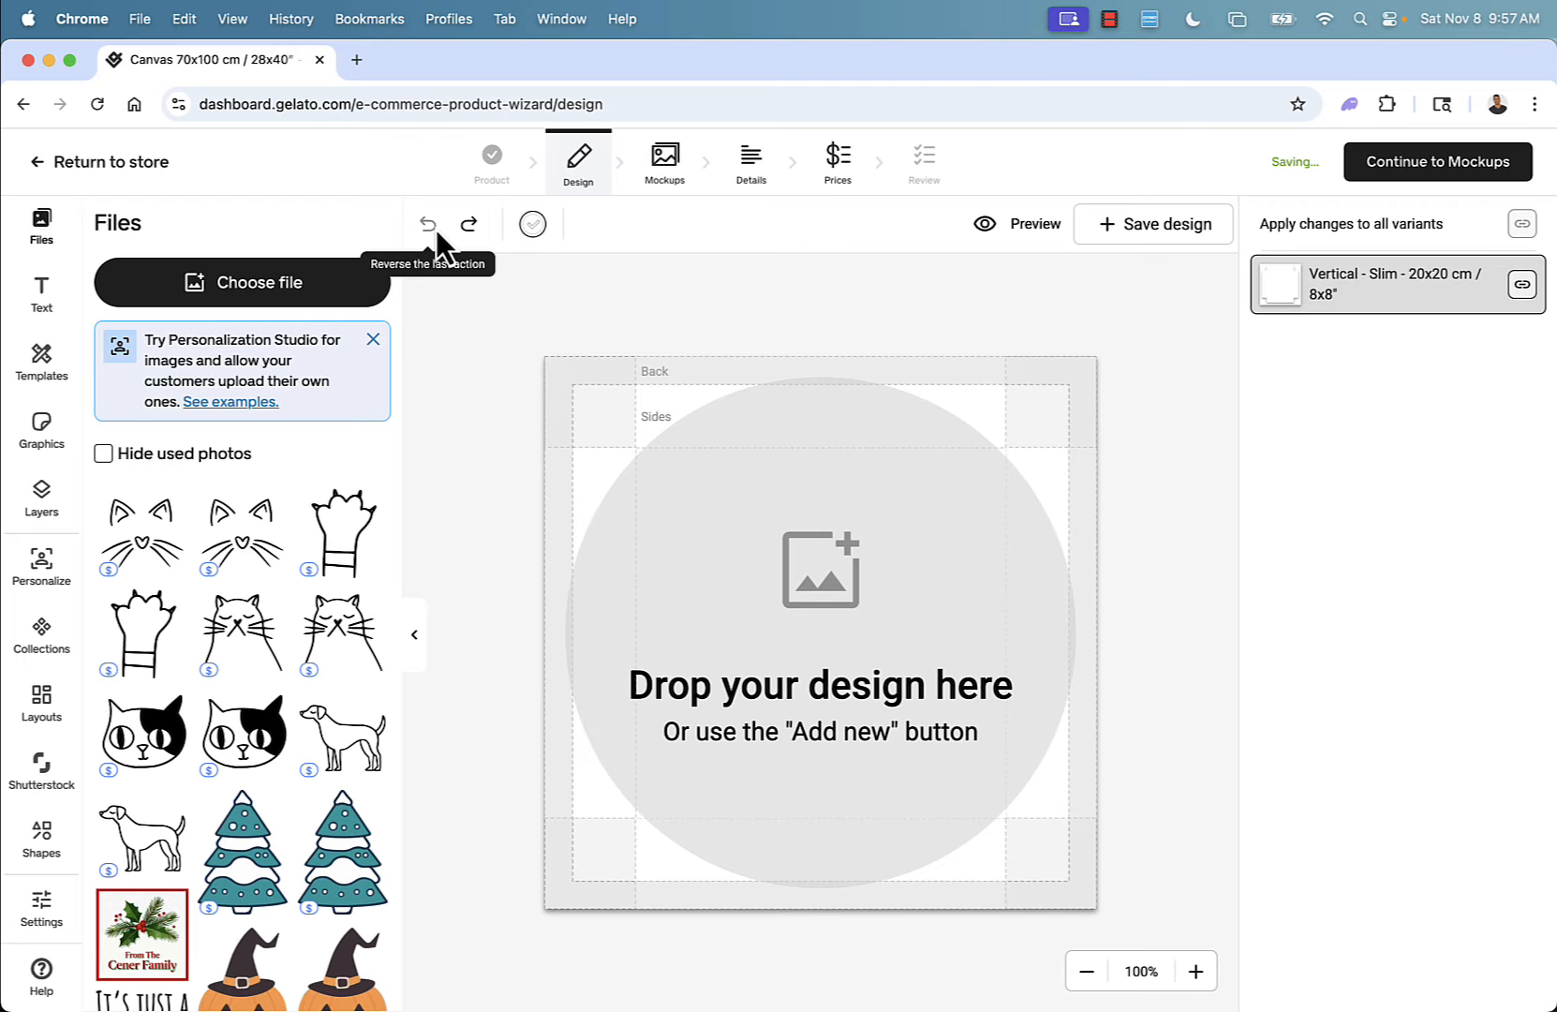
{"action": "left_click", "coordinate": [471, 231]}
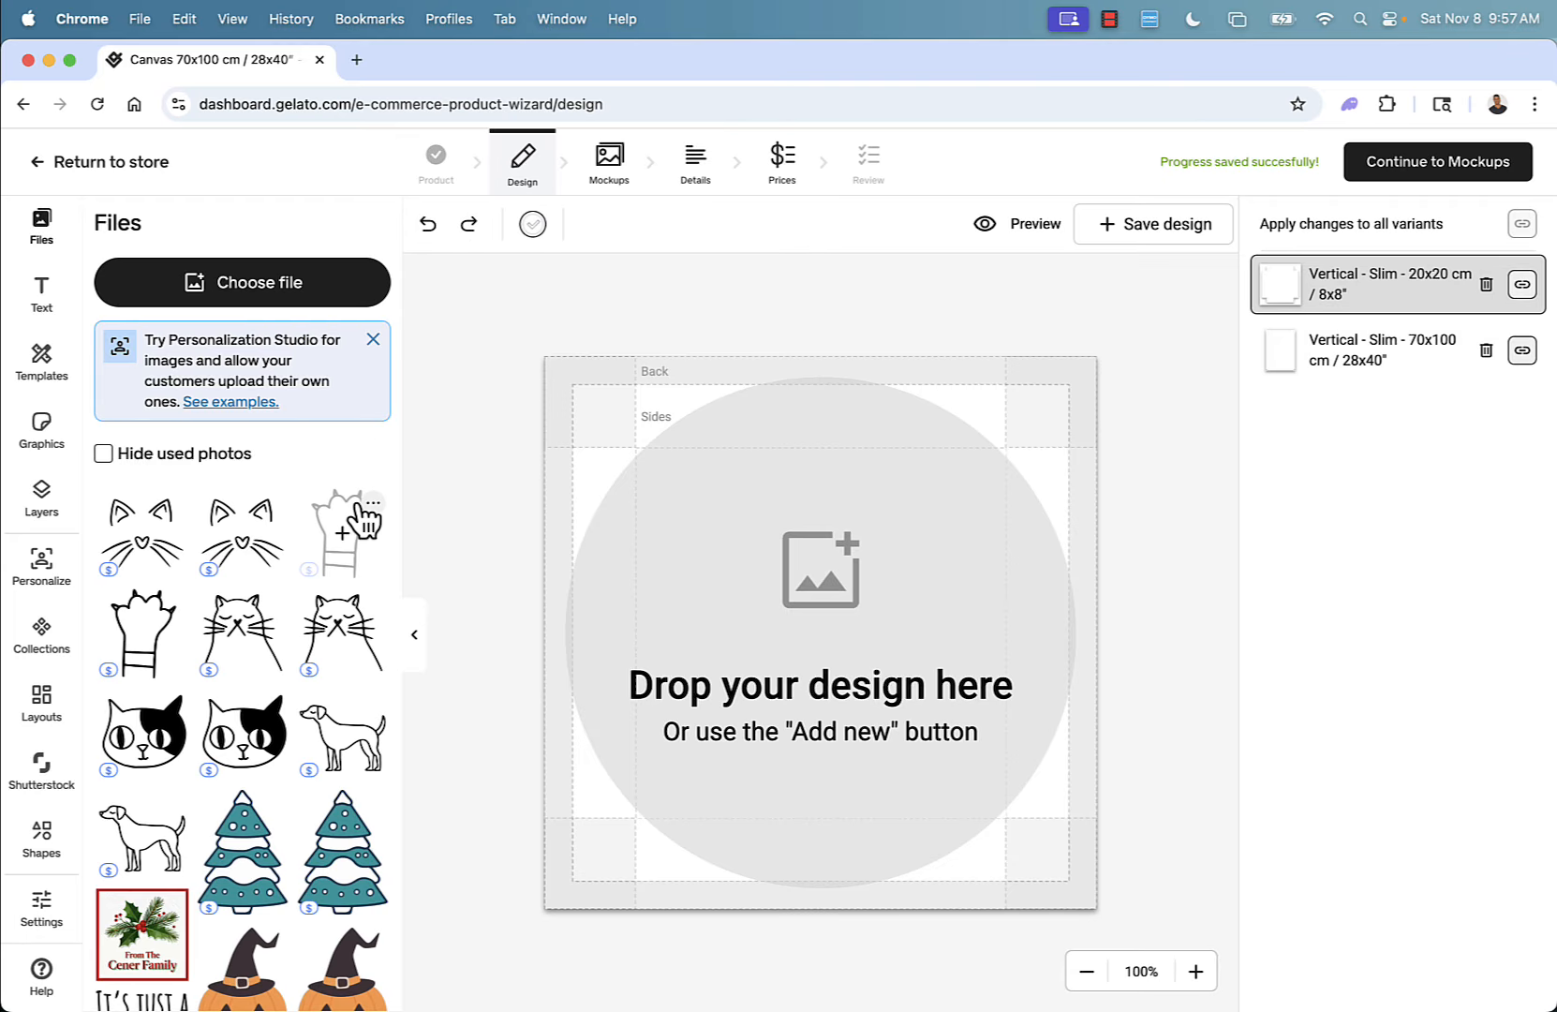
Search Shutterstock for cats and place the cat bursting through torn paper image on the canvas.
{"action": "scroll", "coordinate": [241, 661], "scroll_direction": "down", "scroll_amount": 10}
{"action": "scroll", "coordinate": [241, 661], "scroll_direction": "up", "scroll_amount": 10}
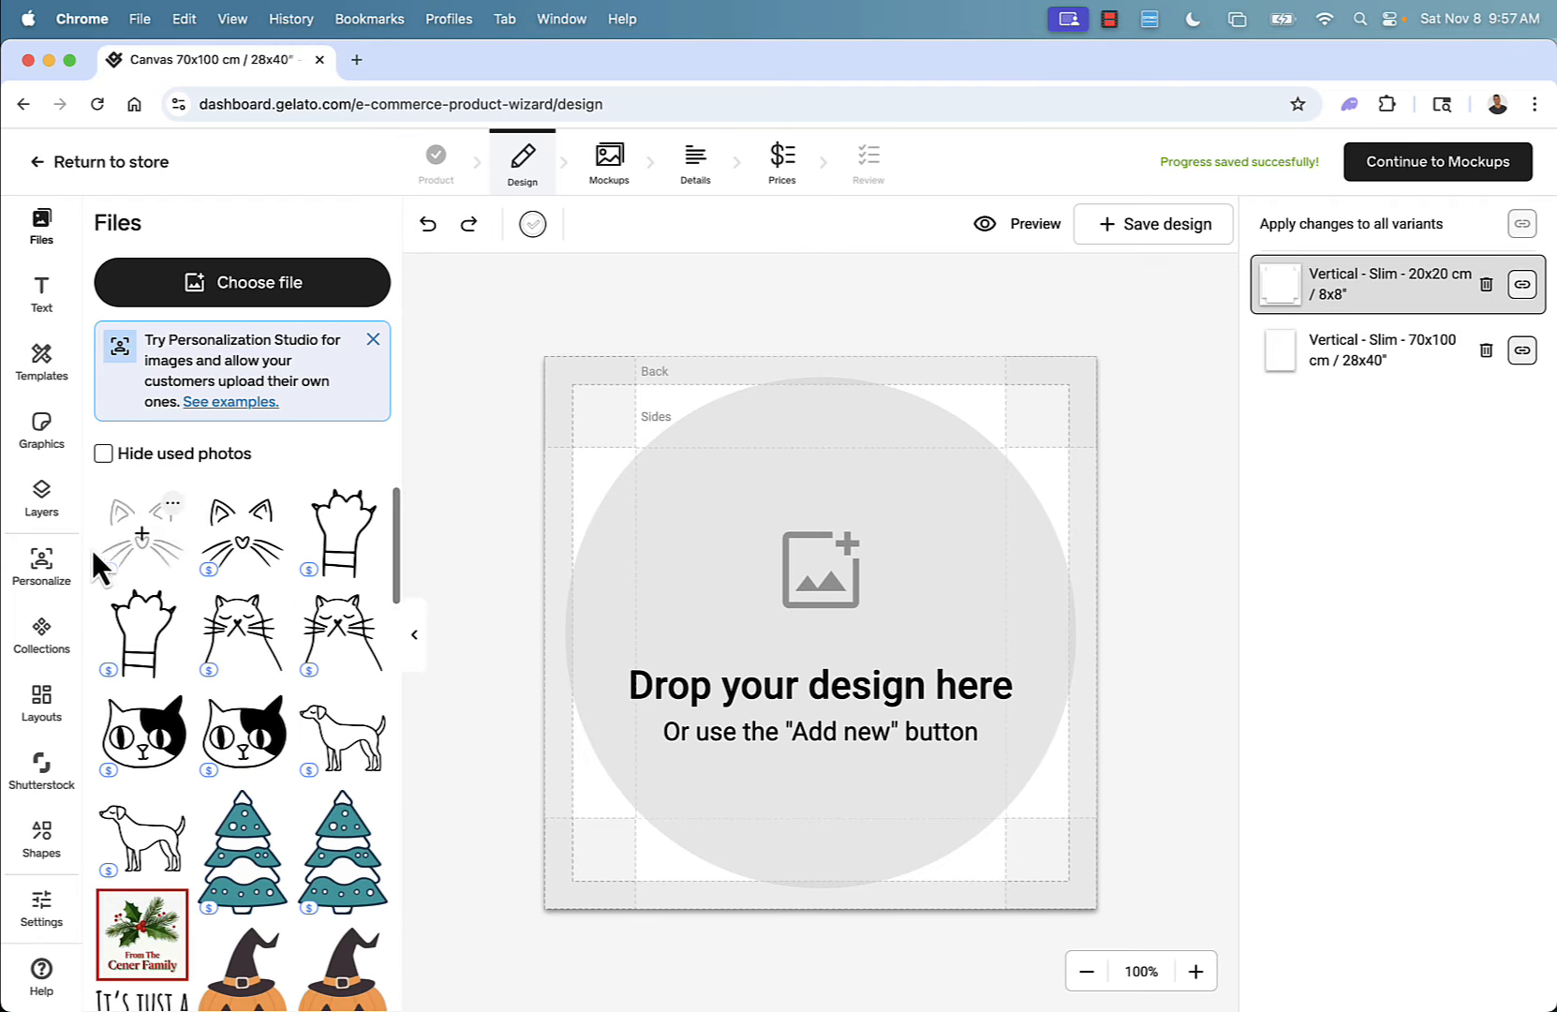
{"action": "left_click", "coordinate": [42, 764]}
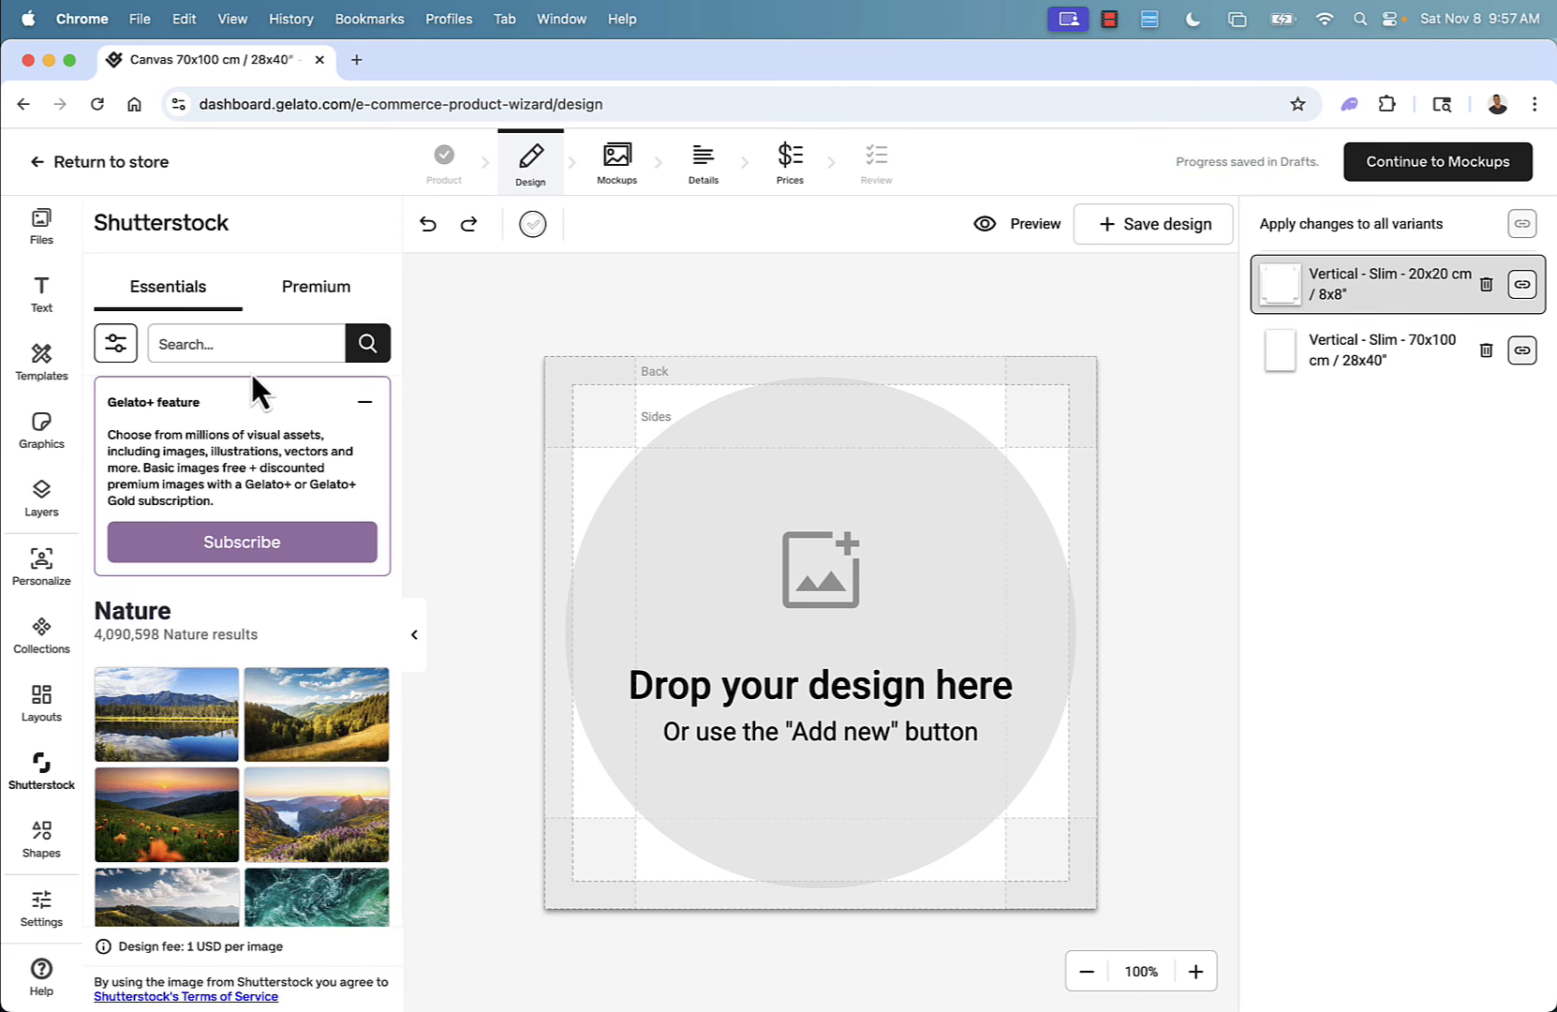
{"action": "scroll", "coordinate": [235, 494], "scroll_direction": "down", "scroll_amount": 1}
{"action": "scroll", "coordinate": [236, 494], "scroll_direction": "down", "scroll_amount": 5}
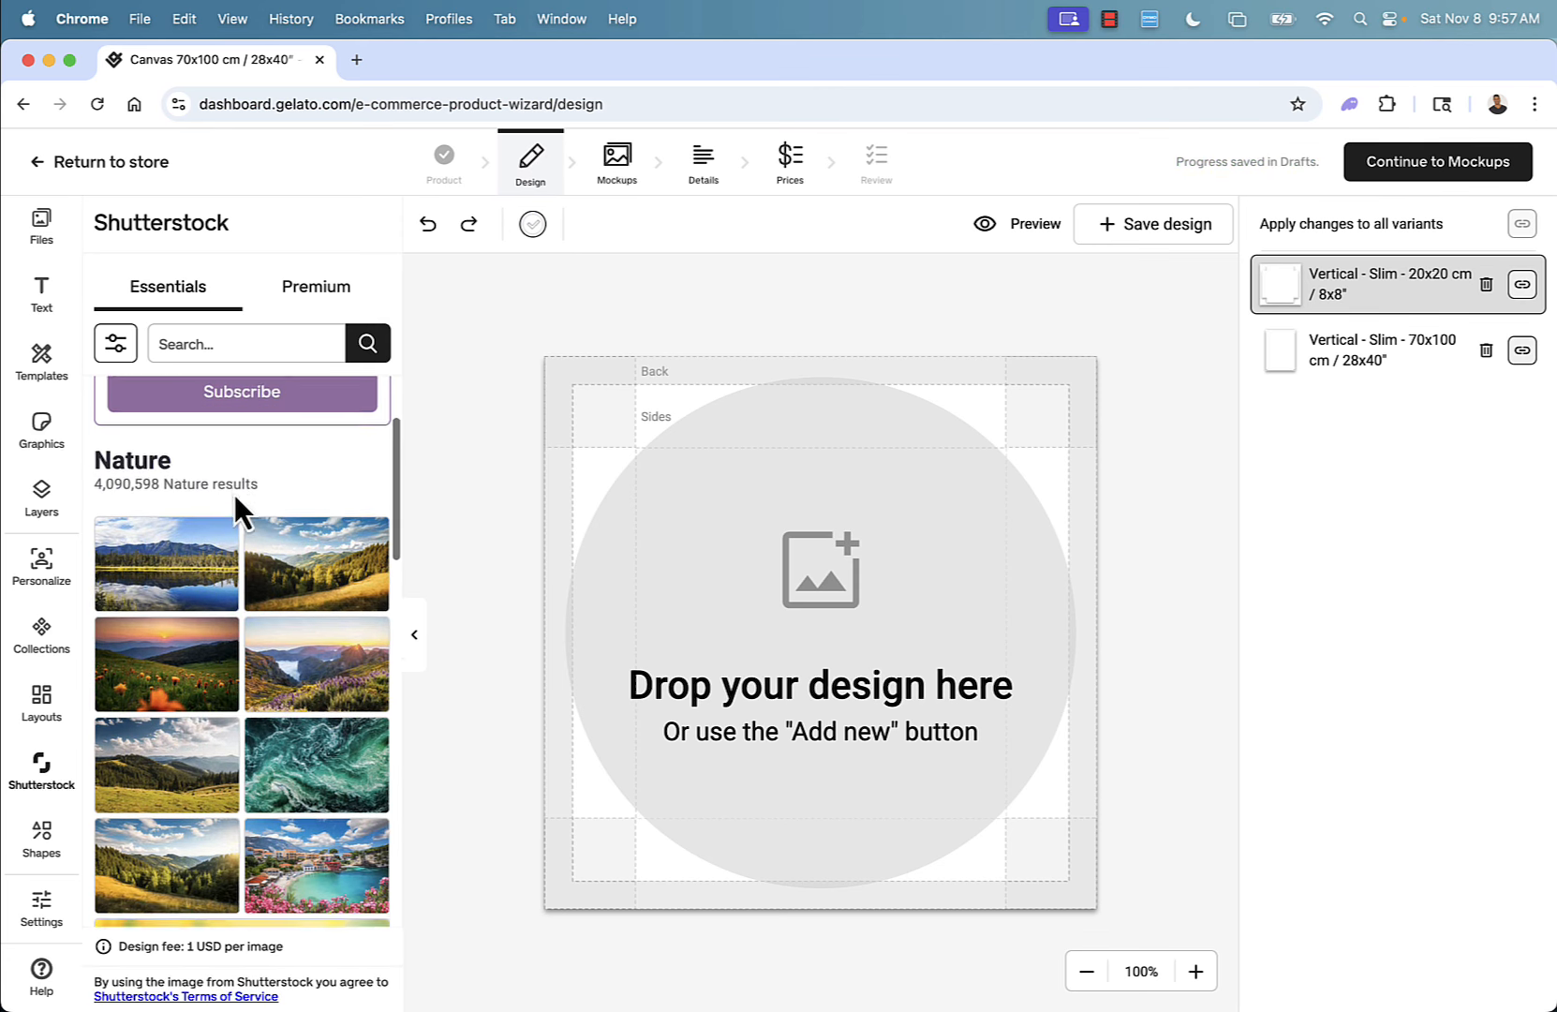
{"action": "scroll", "coordinate": [234, 501], "scroll_direction": "up", "scroll_amount": 2}
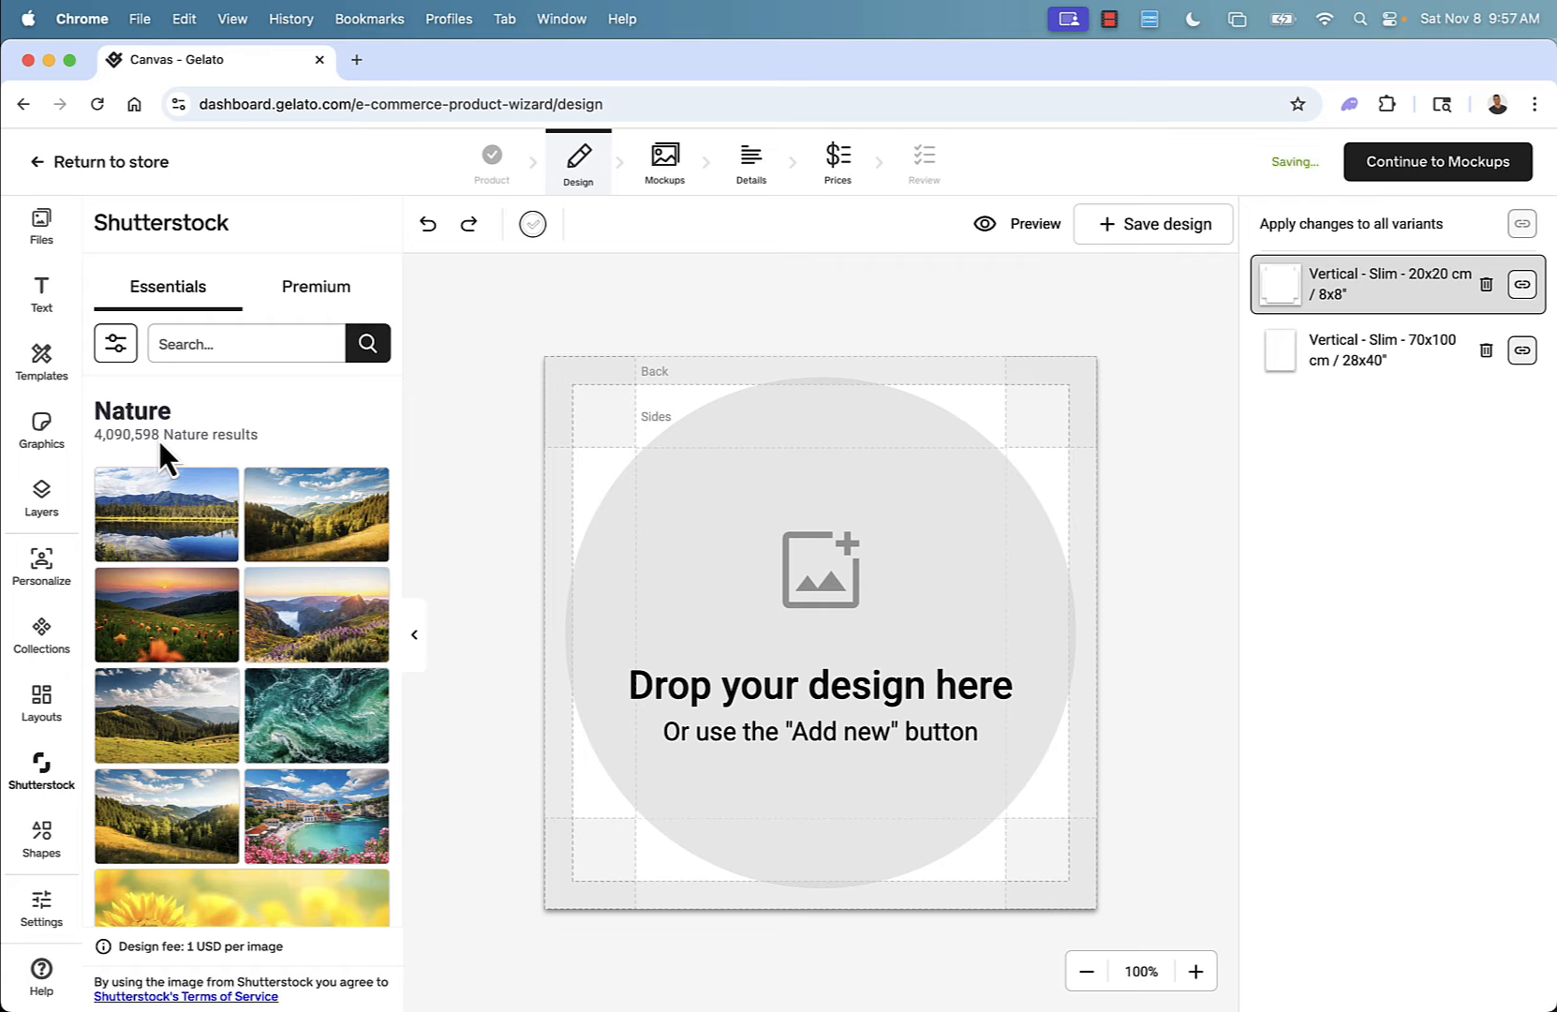
{"action": "scroll", "coordinate": [156, 437], "scroll_direction": "up", "scroll_amount": 4}
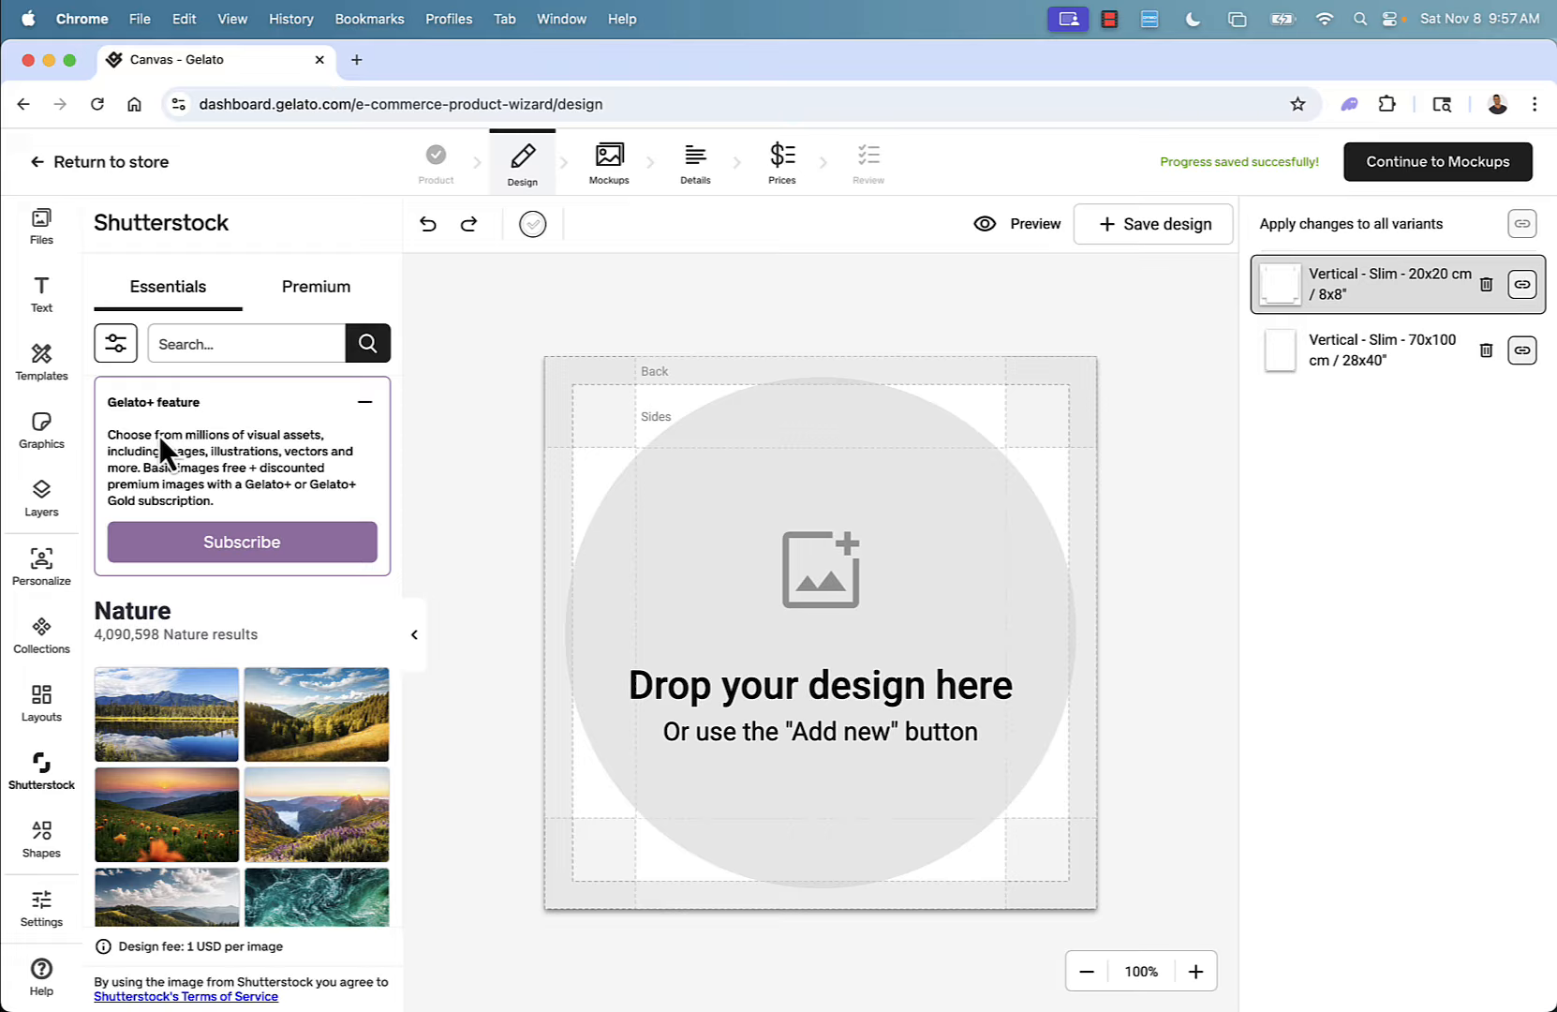
{"action": "left_click", "coordinate": [233, 342]}
{"action": "type", "text": "cats"}
{"action": "key", "text": "Return"}
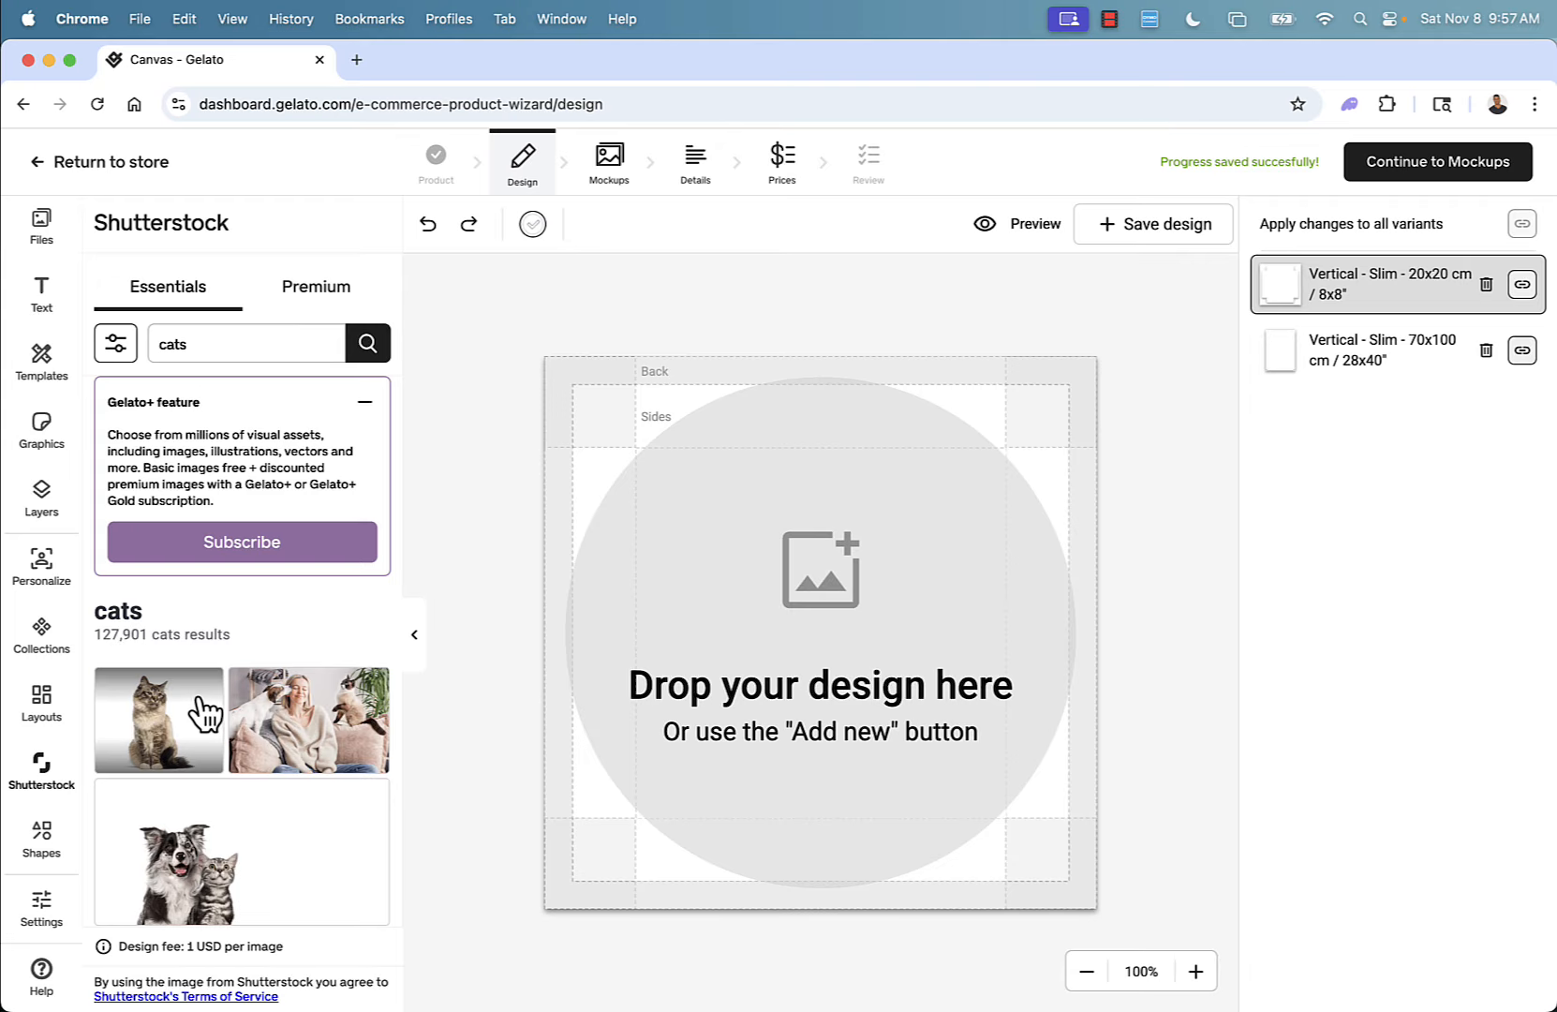
{"action": "scroll", "coordinate": [330, 731], "scroll_direction": "down", "scroll_amount": 4}
{"action": "scroll", "coordinate": [330, 731], "scroll_direction": "up", "scroll_amount": 1}
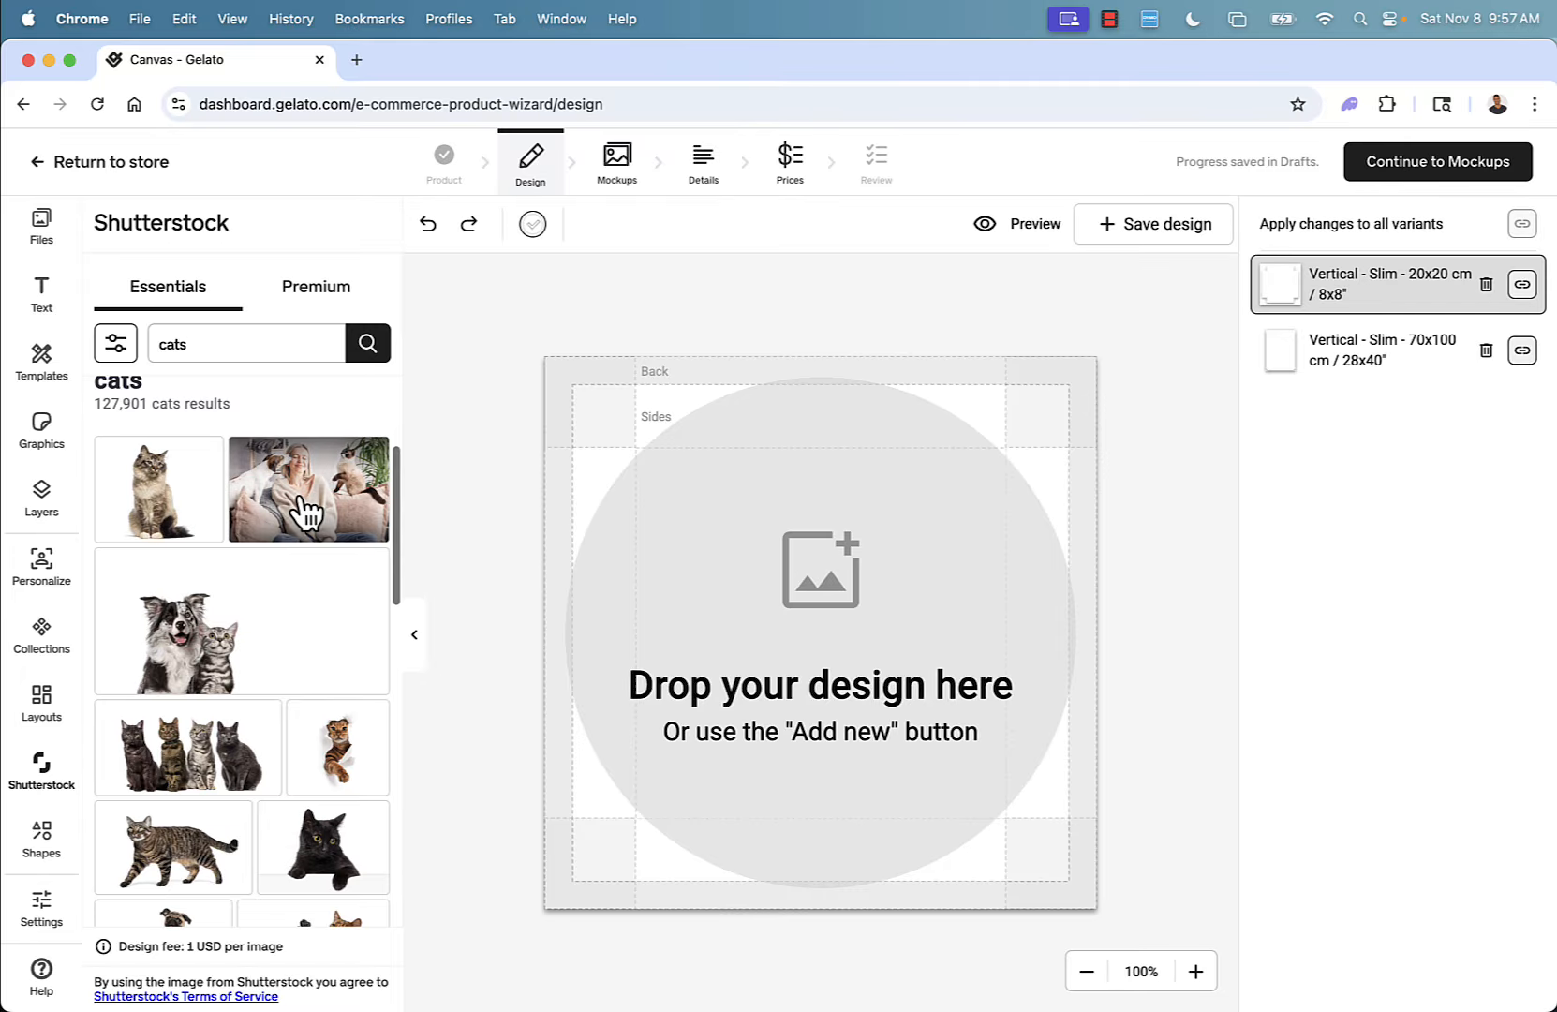
{"action": "left_click", "coordinate": [164, 876]}
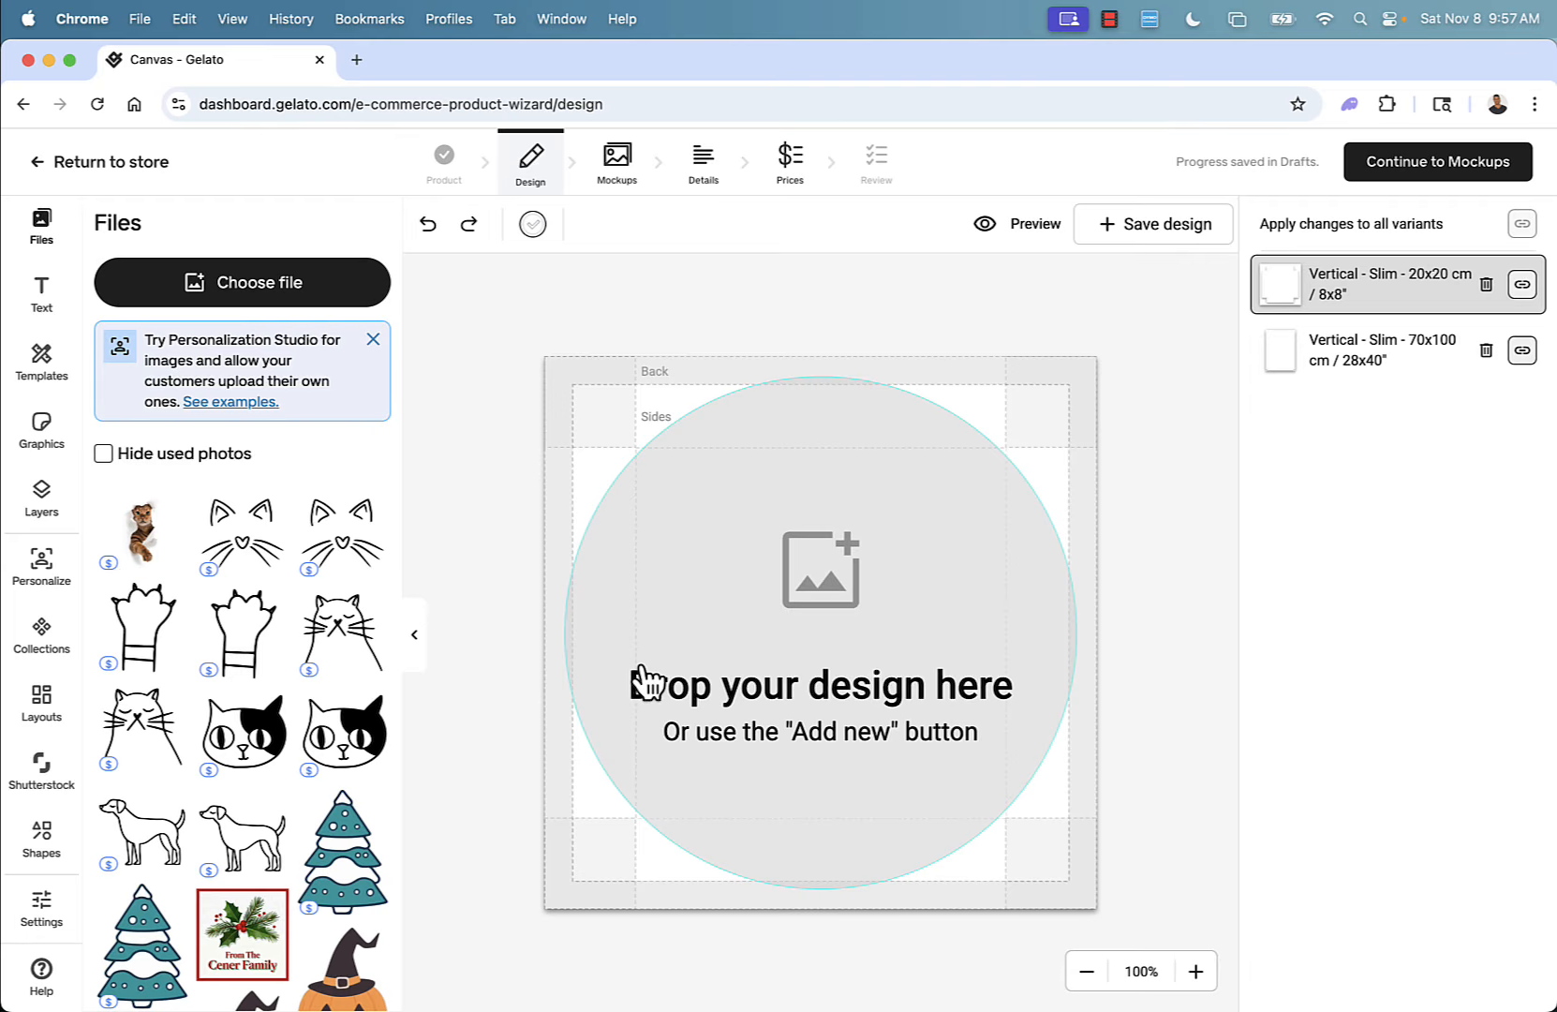
{"action": "left_click", "coordinate": [136, 562]}
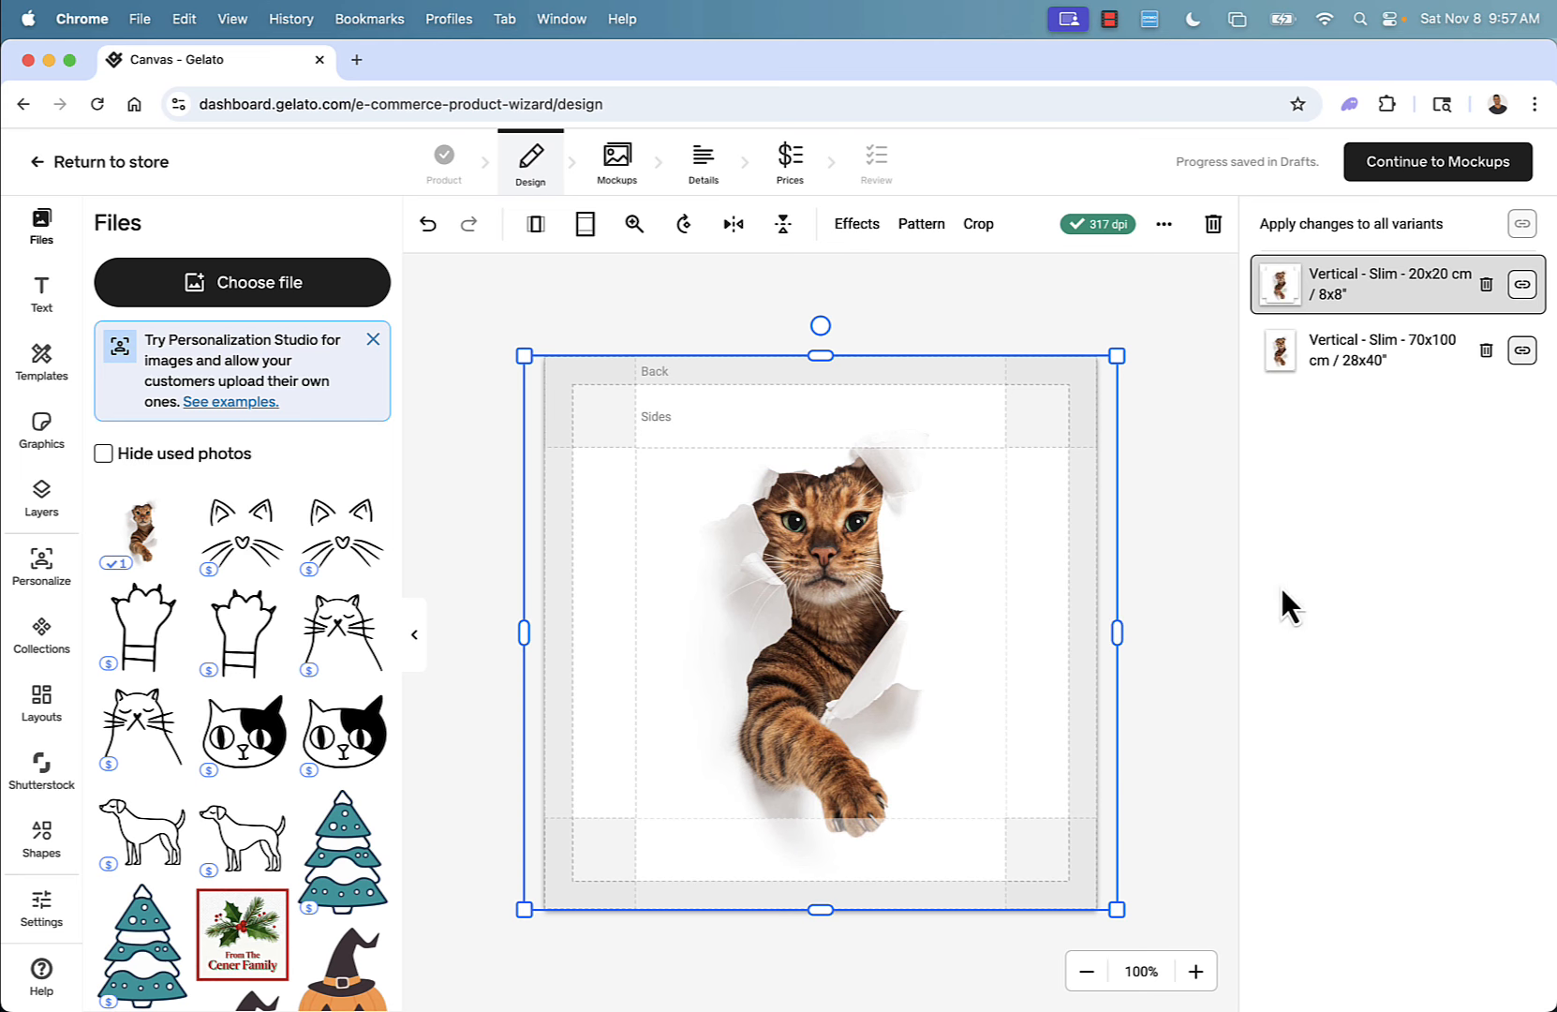
{"action": "left_click", "coordinate": [1171, 576]}
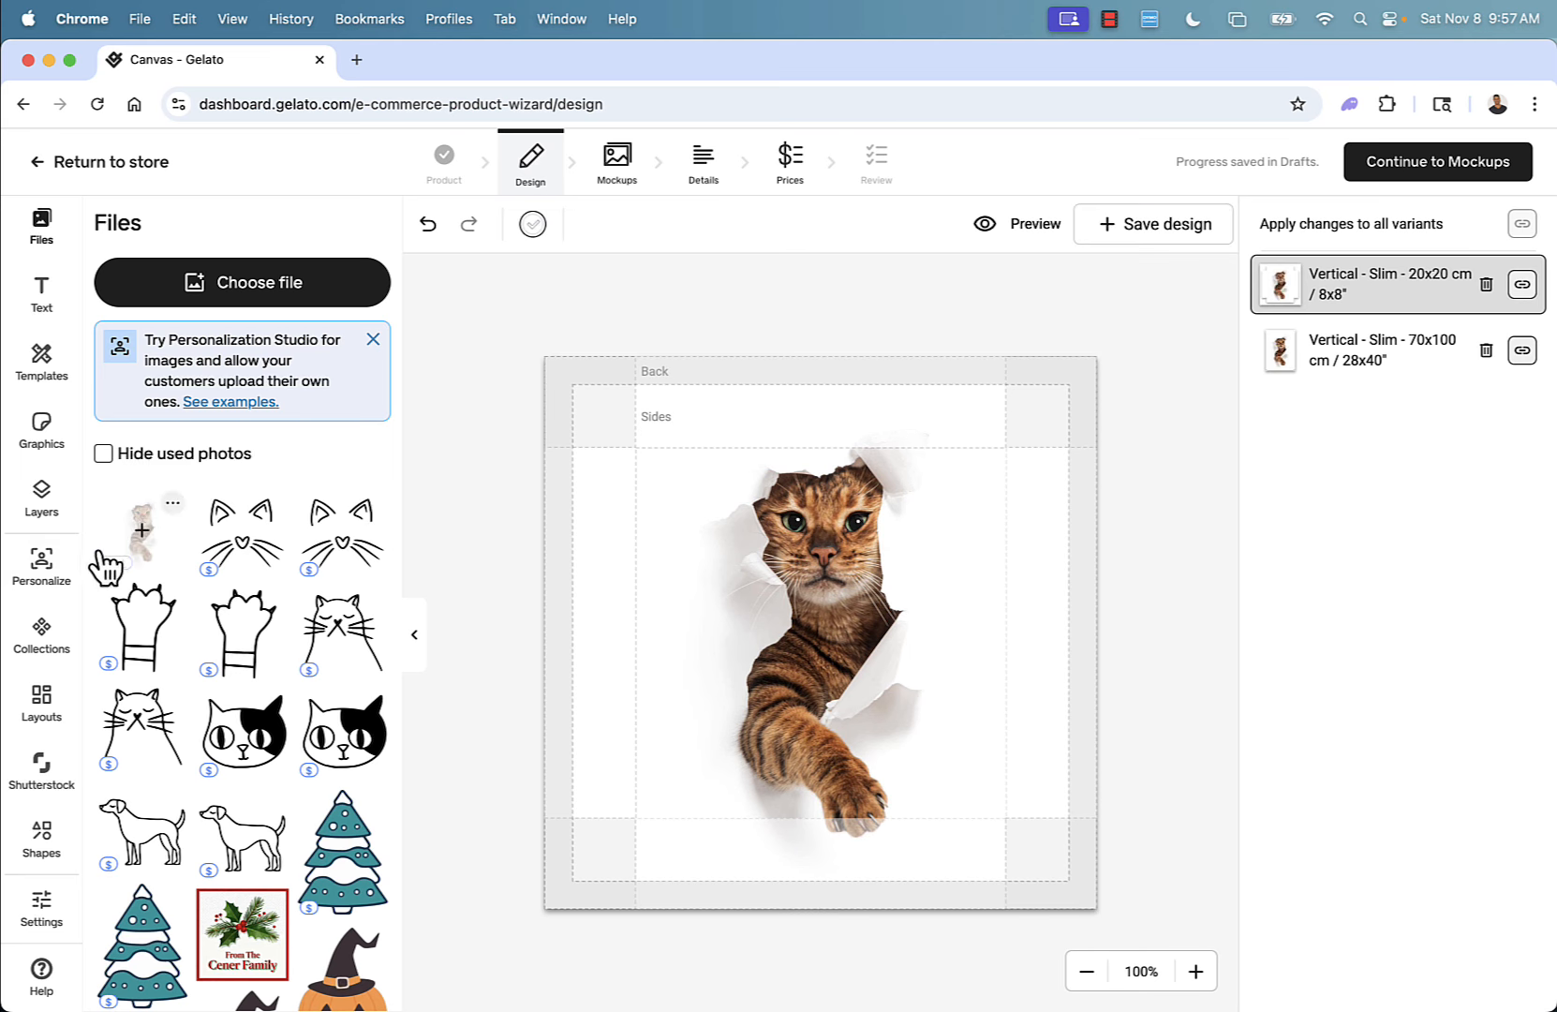
Search Shutterstock images for dogs.
{"action": "left_click", "coordinate": [41, 837]}
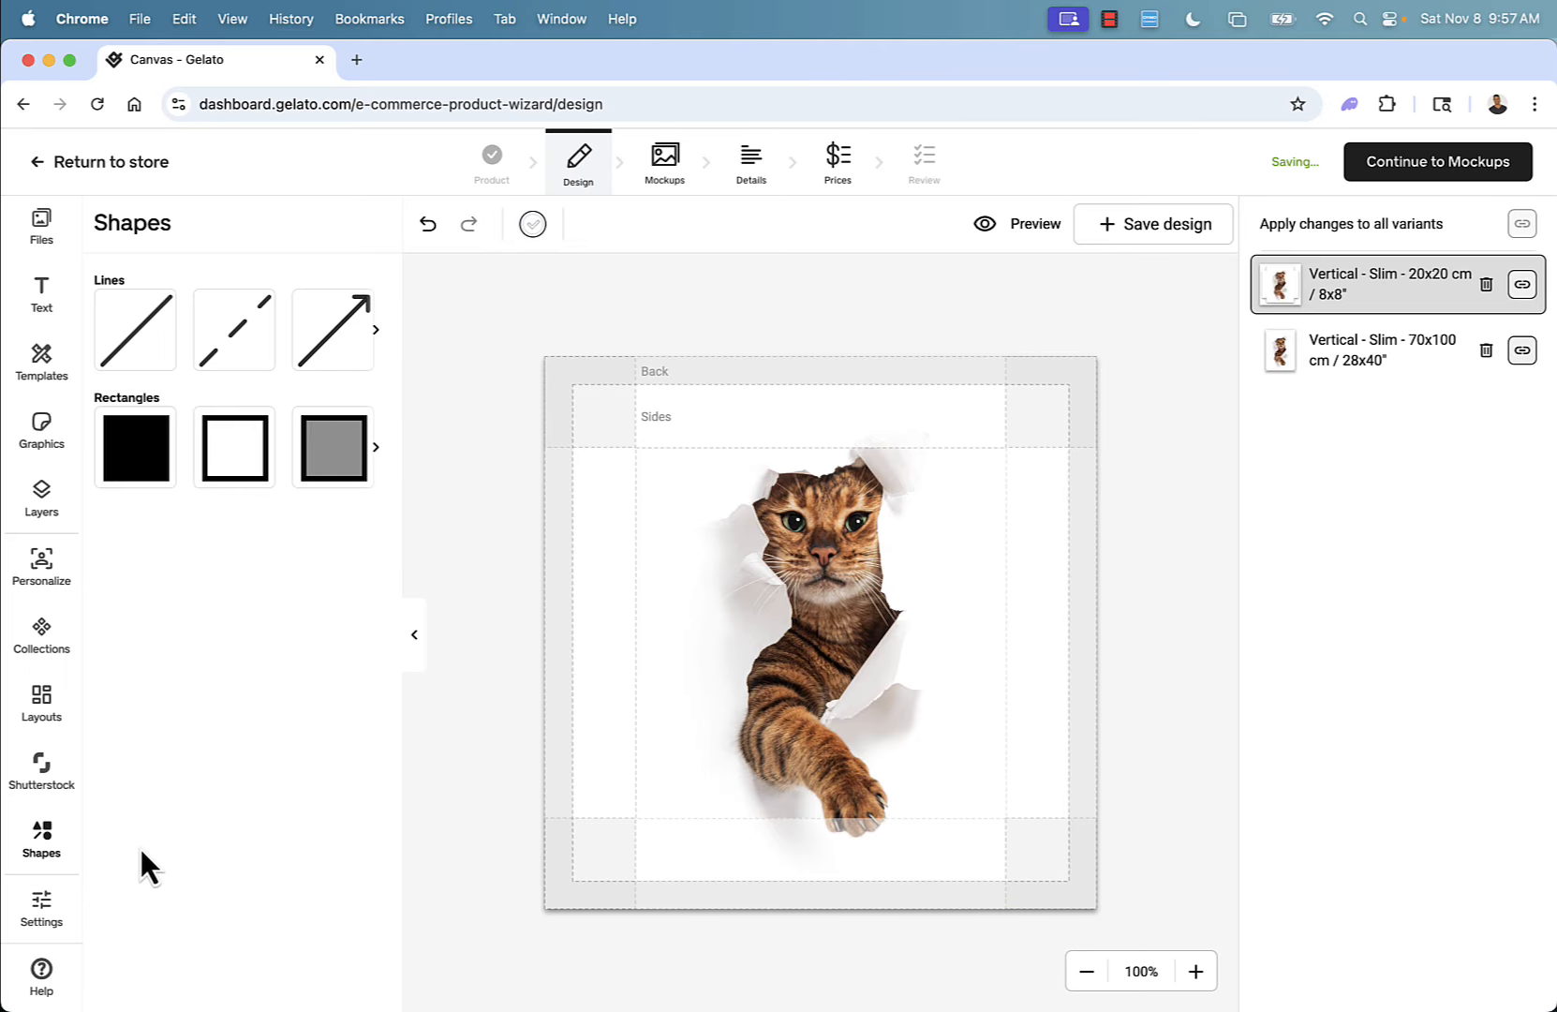
{"action": "scroll", "coordinate": [41, 829], "scroll_direction": "up", "scroll_amount": 2}
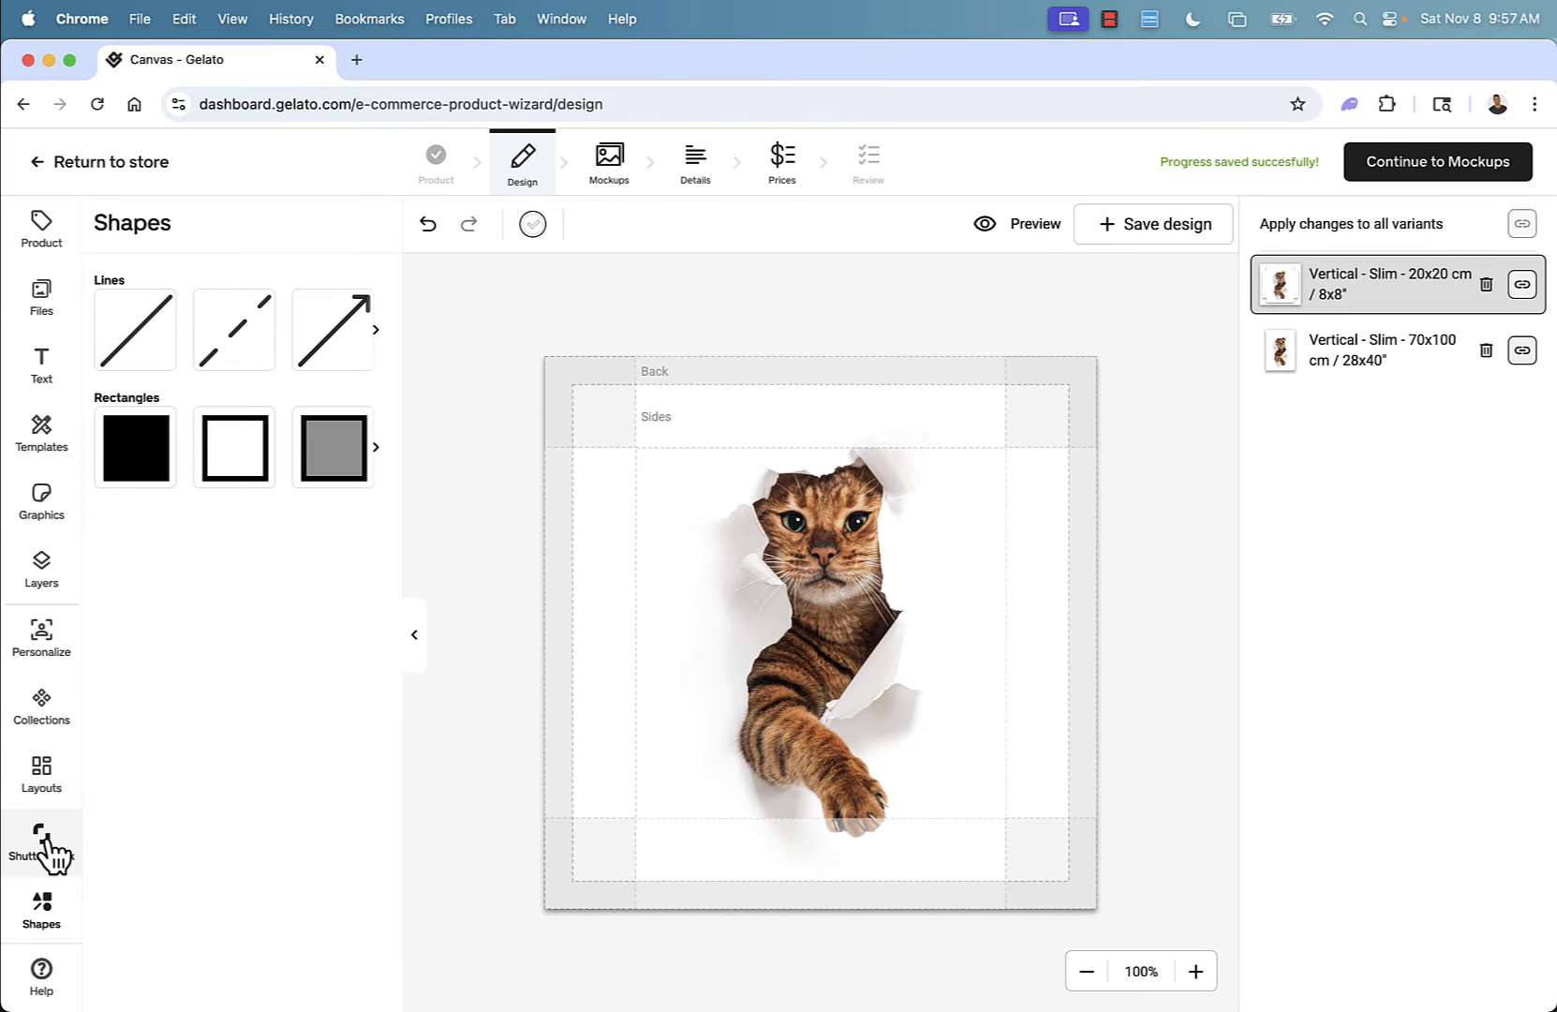
{"action": "left_click", "coordinate": [42, 843]}
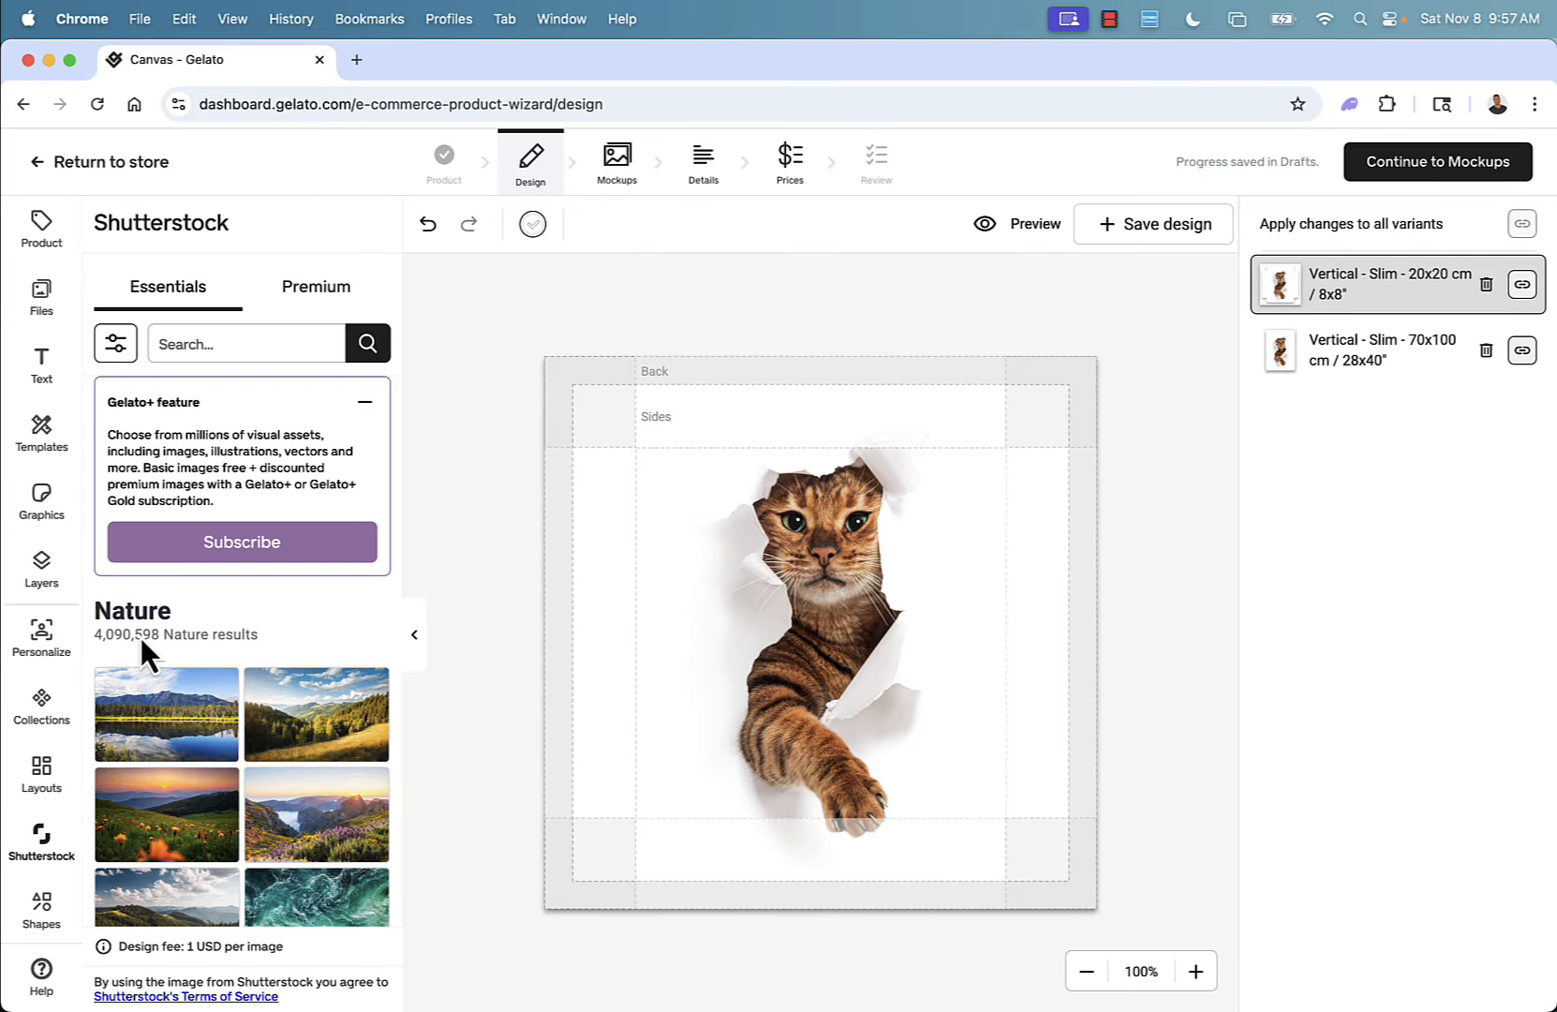
{"action": "type", "text": "dogs"}
{"action": "key", "text": "Return"}
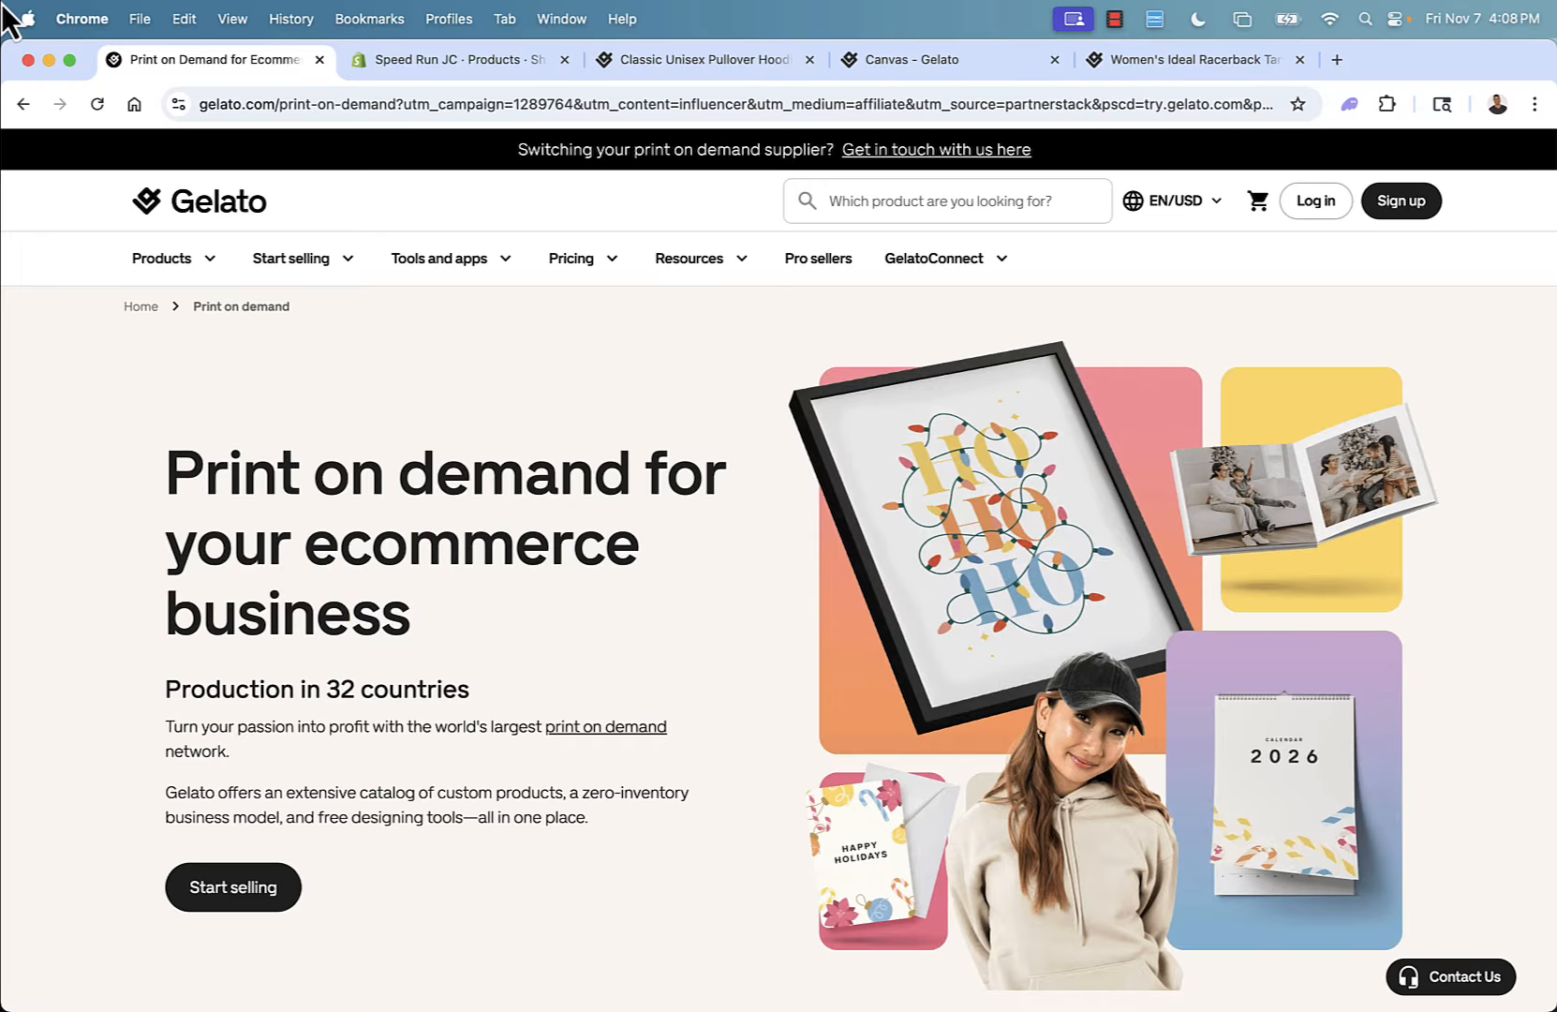
Scroll through the Gelato print-on-demand landing page to read the Why choose Gelato section.
{"action": "scroll", "coordinate": [225, 616], "scroll_direction": "down", "scroll_amount": 6}
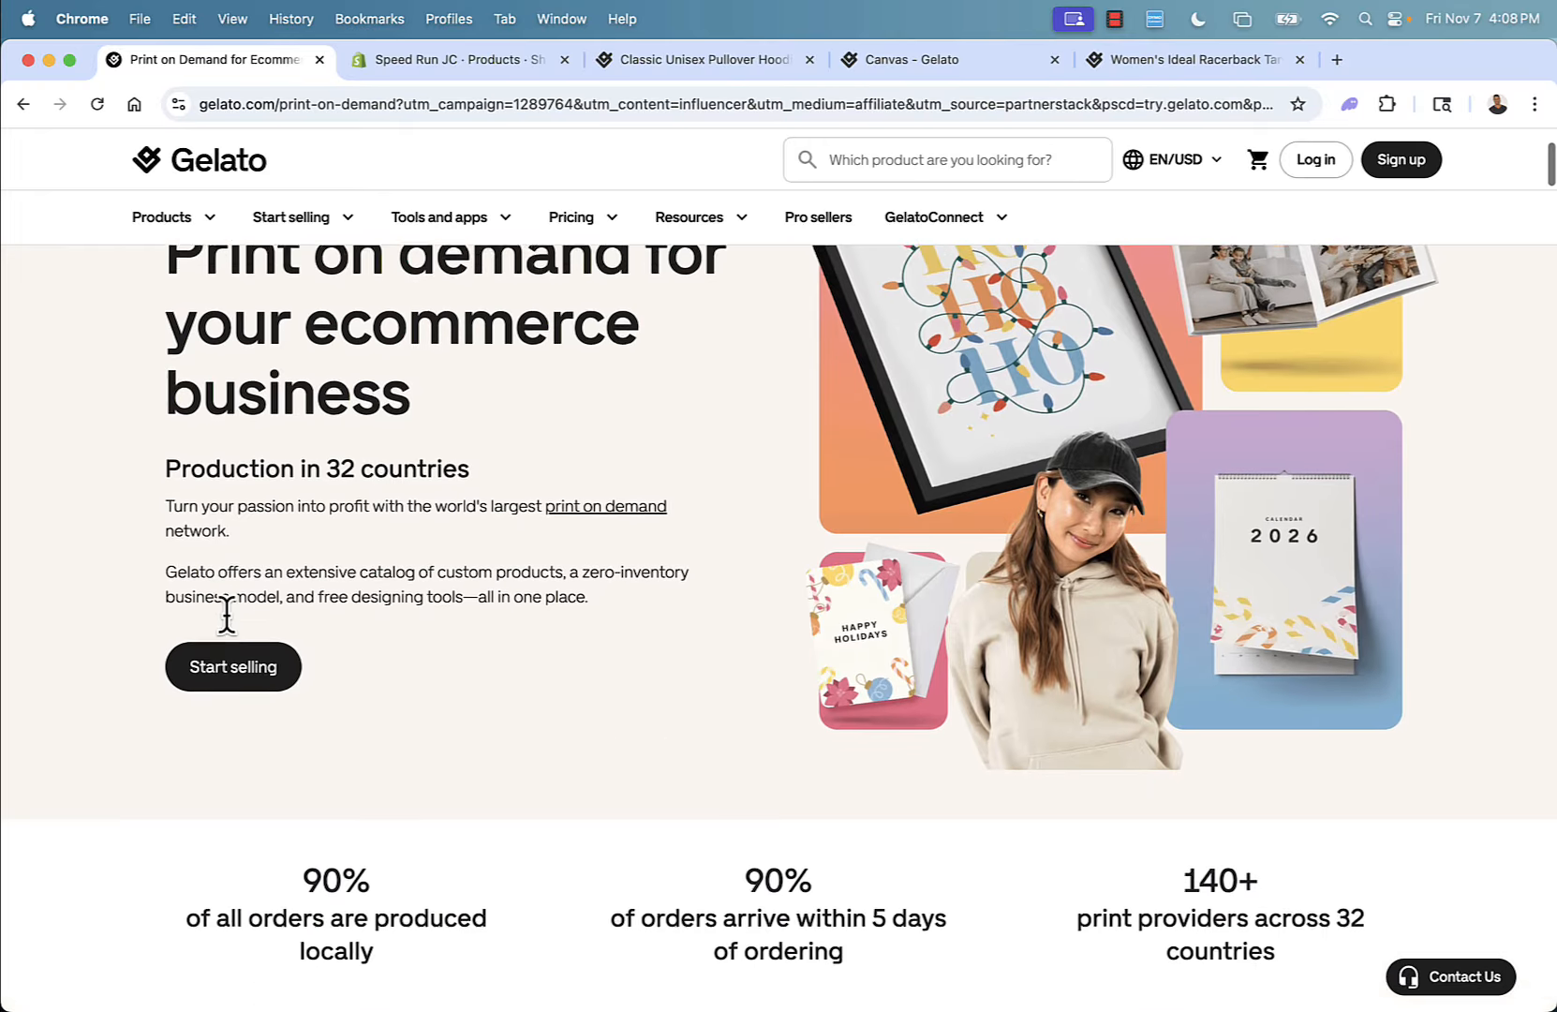
{"action": "scroll", "coordinate": [228, 618], "scroll_direction": "down", "scroll_amount": 10}
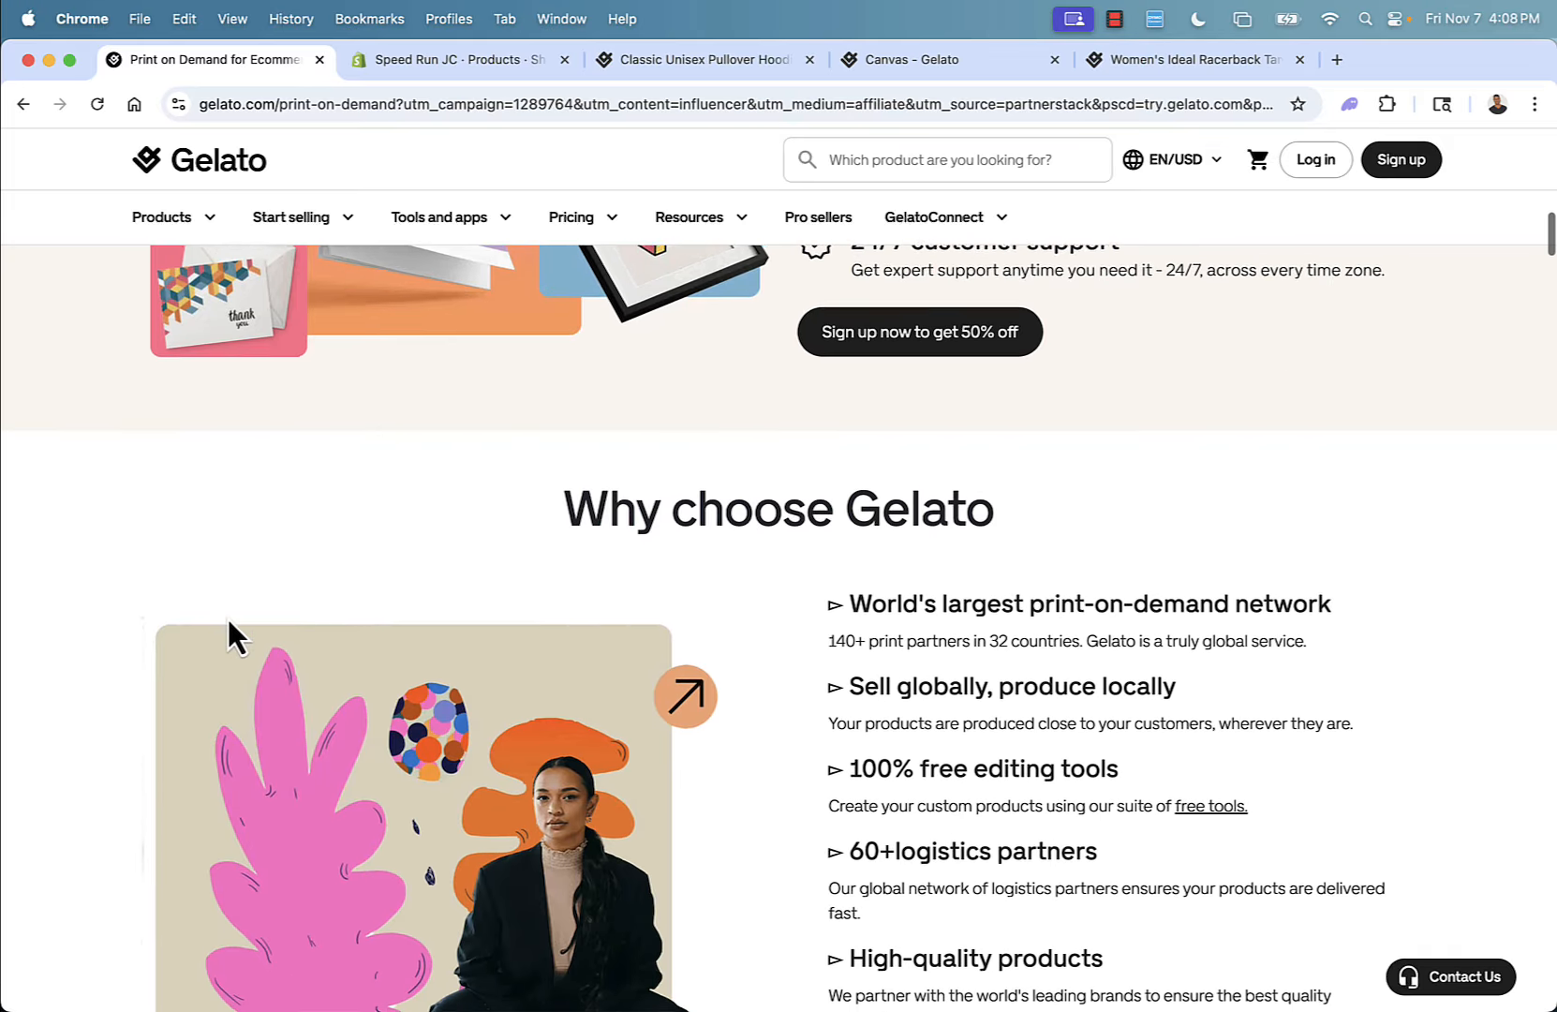
{"action": "scroll", "coordinate": [228, 618], "scroll_direction": "down", "scroll_amount": 2}
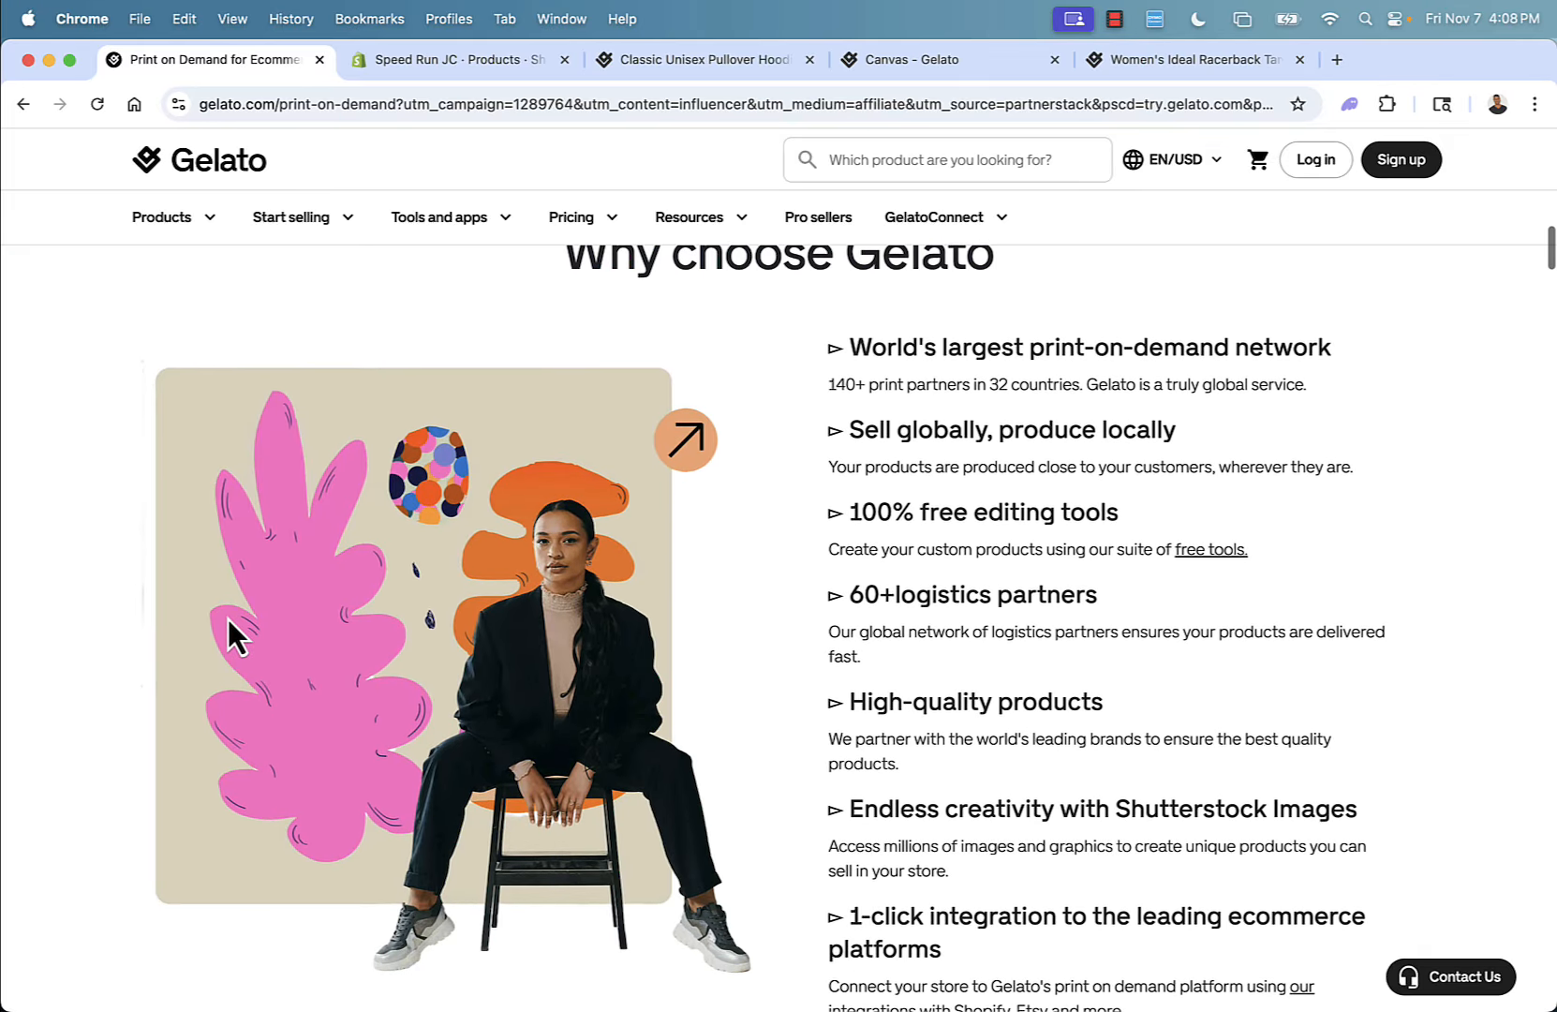
{"action": "scroll", "coordinate": [228, 619], "scroll_direction": "down", "scroll_amount": 1}
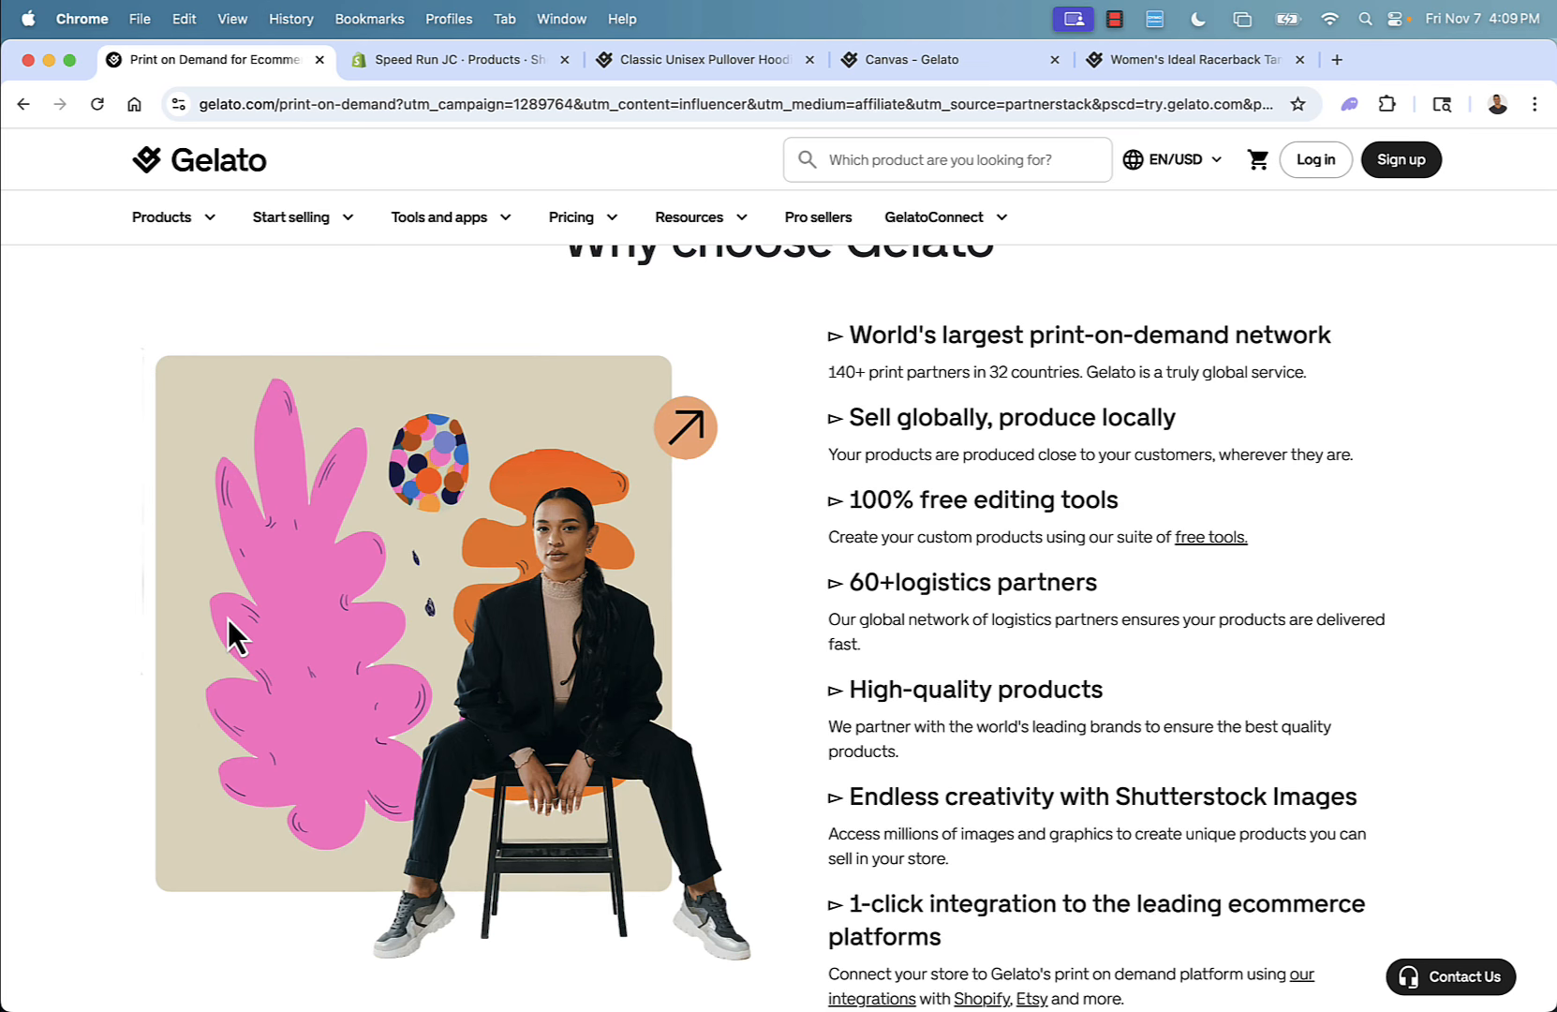
{"action": "scroll", "coordinate": [877, 588], "scroll_direction": "down", "scroll_amount": 1}
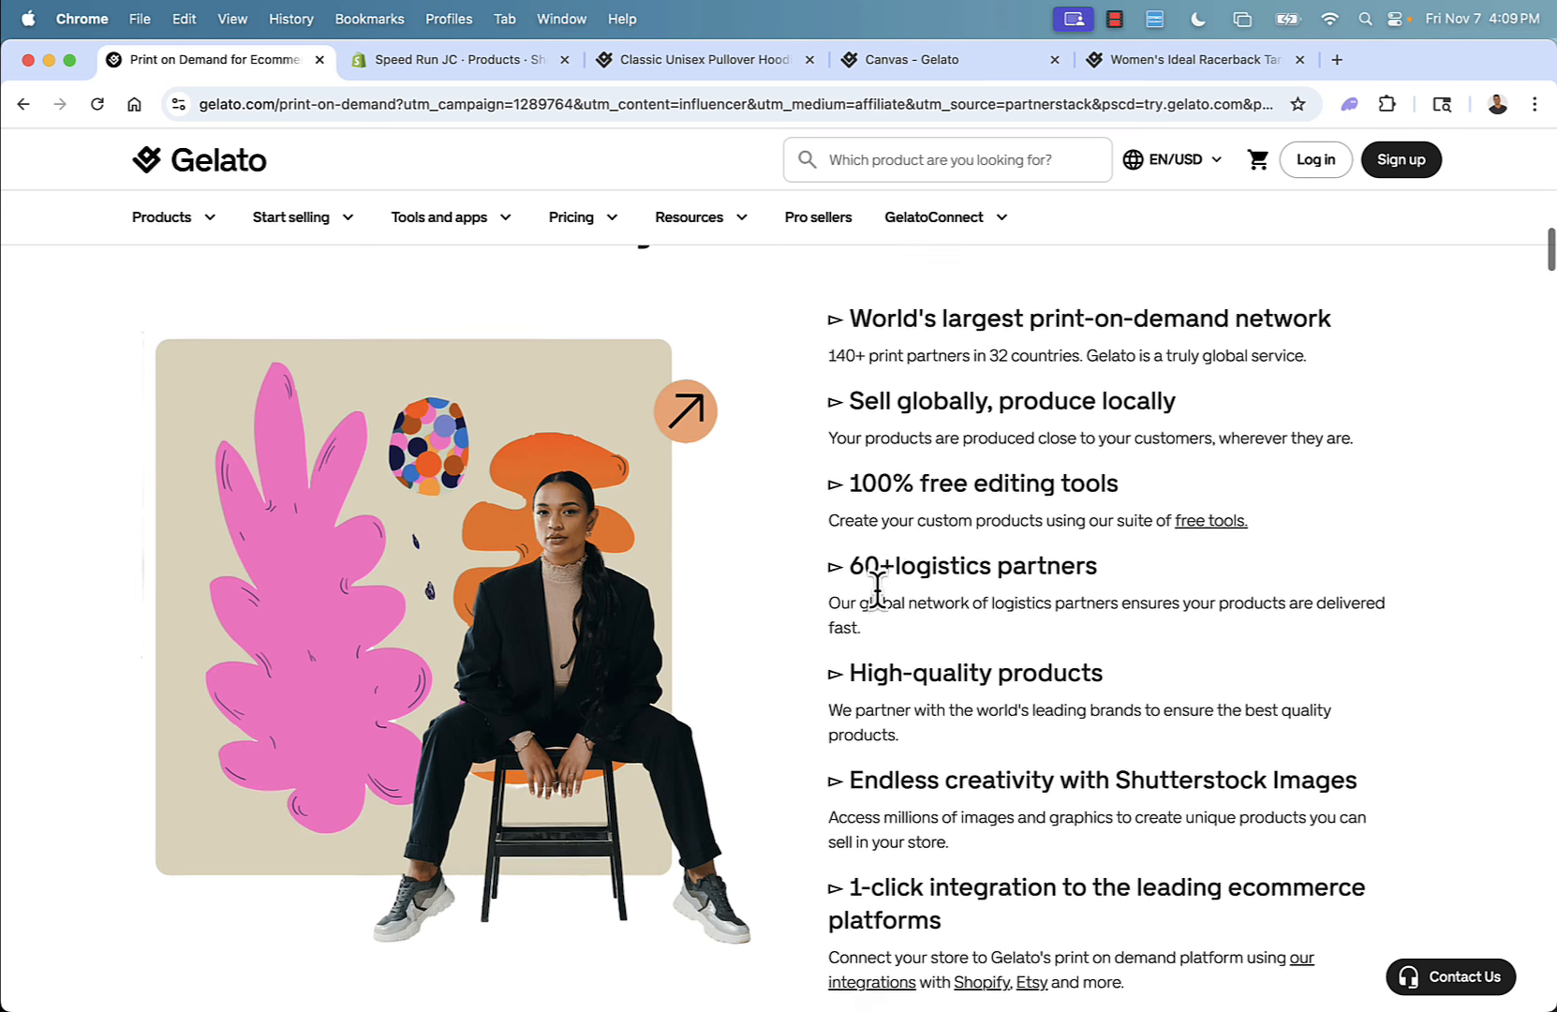
{"action": "scroll", "coordinate": [878, 594], "scroll_direction": "up", "scroll_amount": 20}
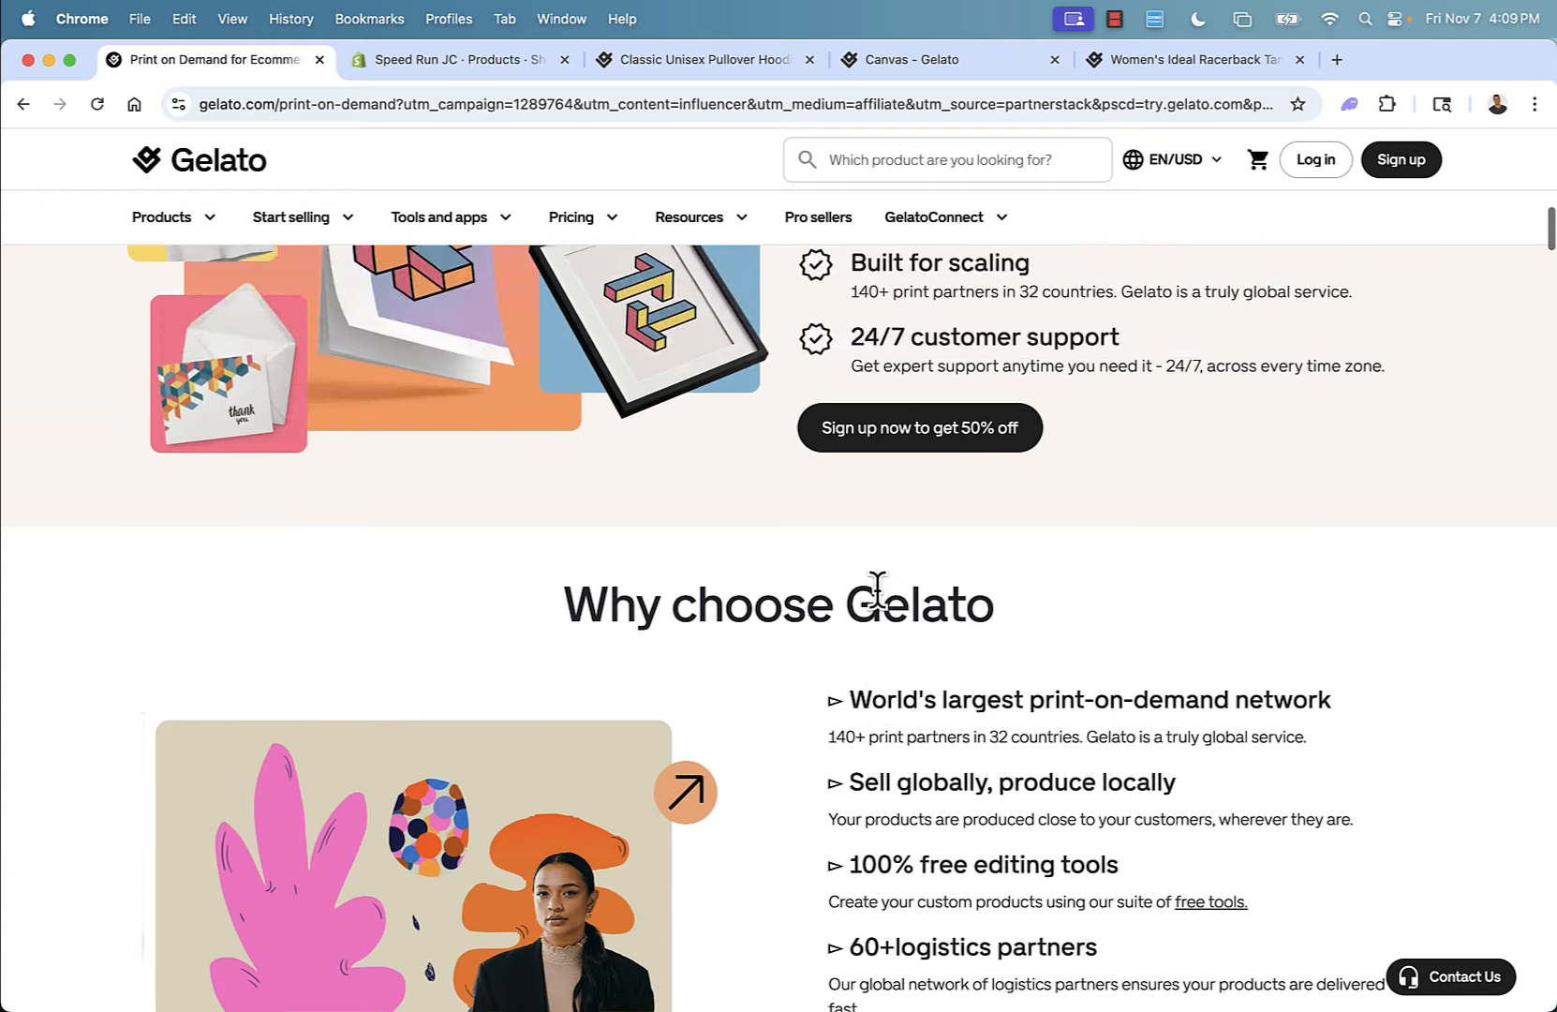